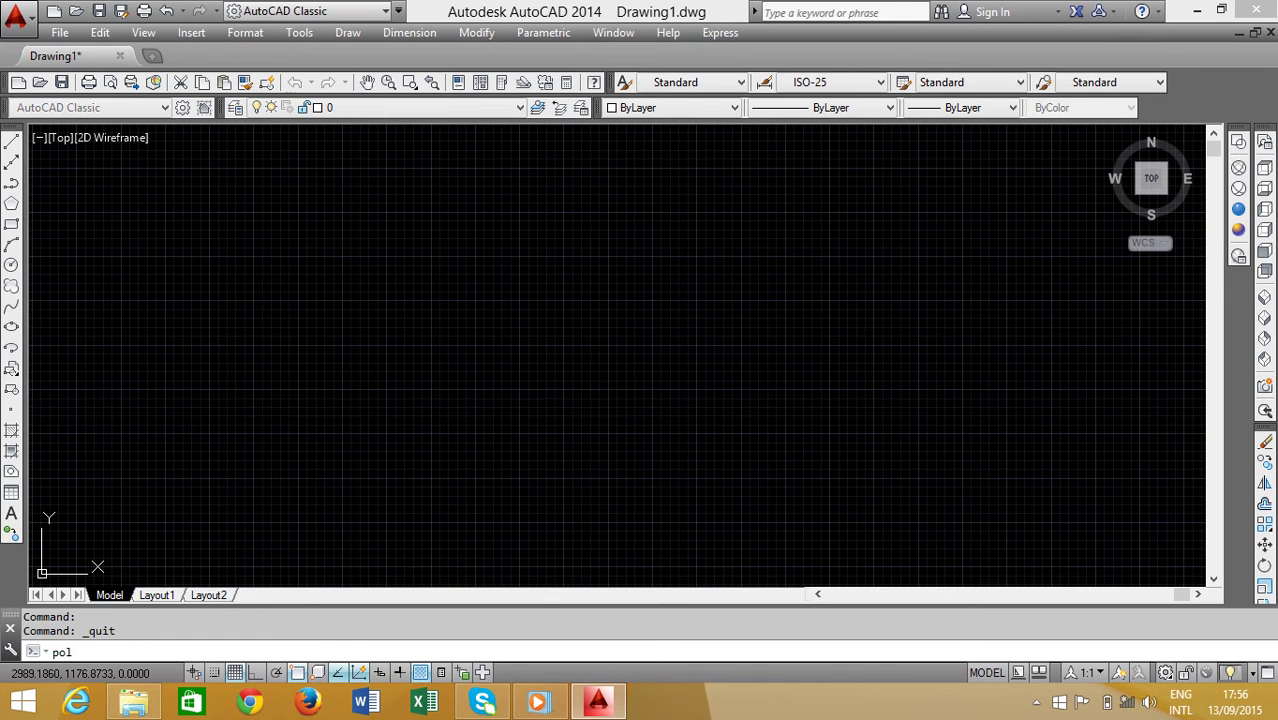
Draw a 5-sided polygon by edge, with the second endpoint straight above the first using Ortho.
key(Return)
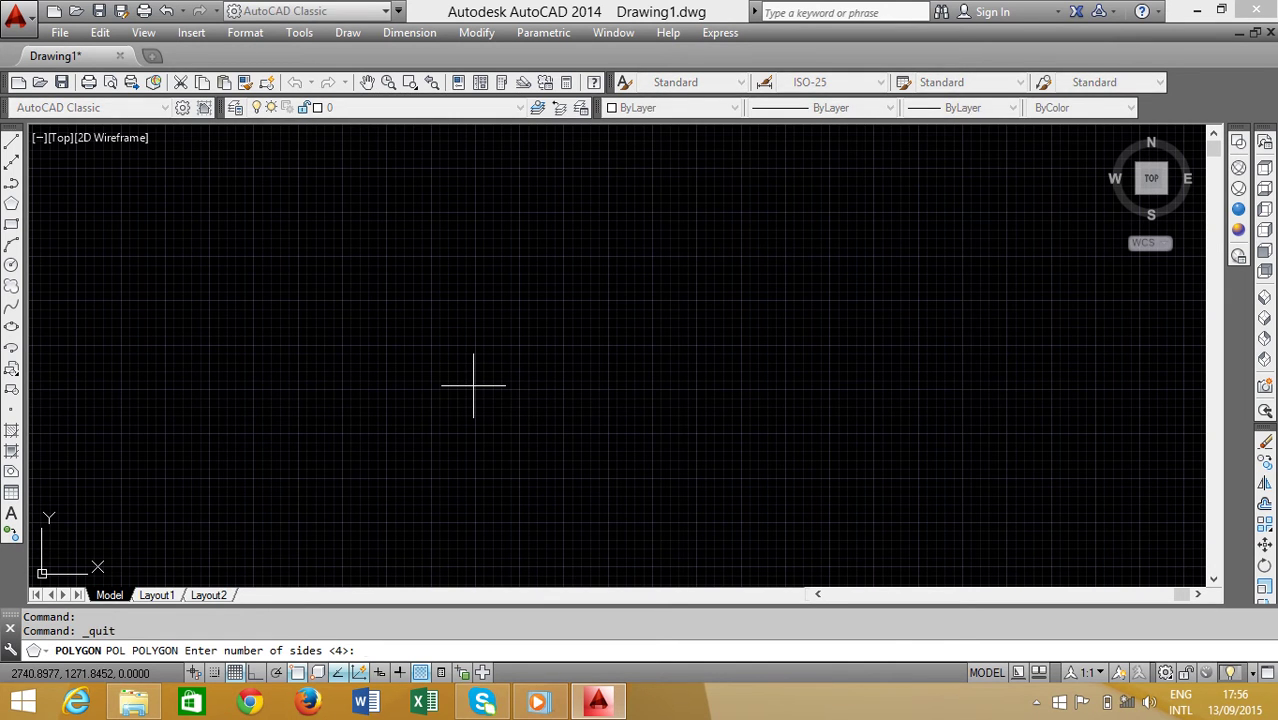
text(5)
key(Return)
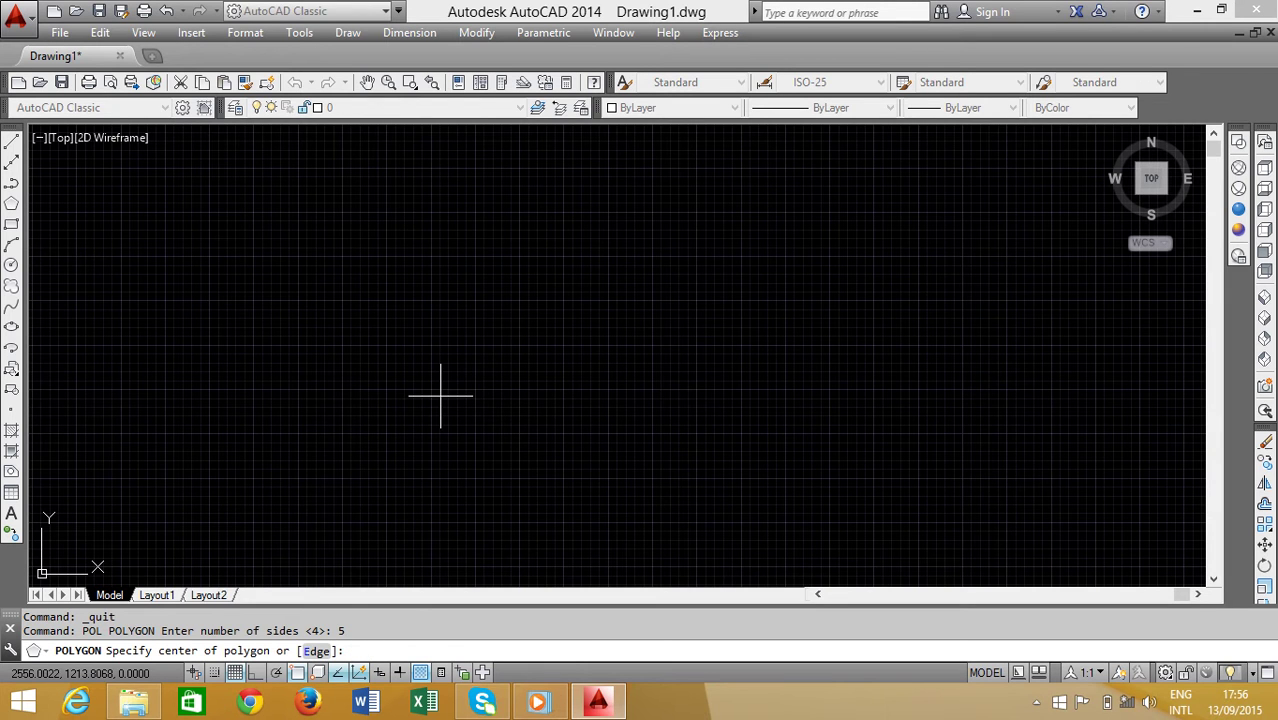
text(e)
key(Return)
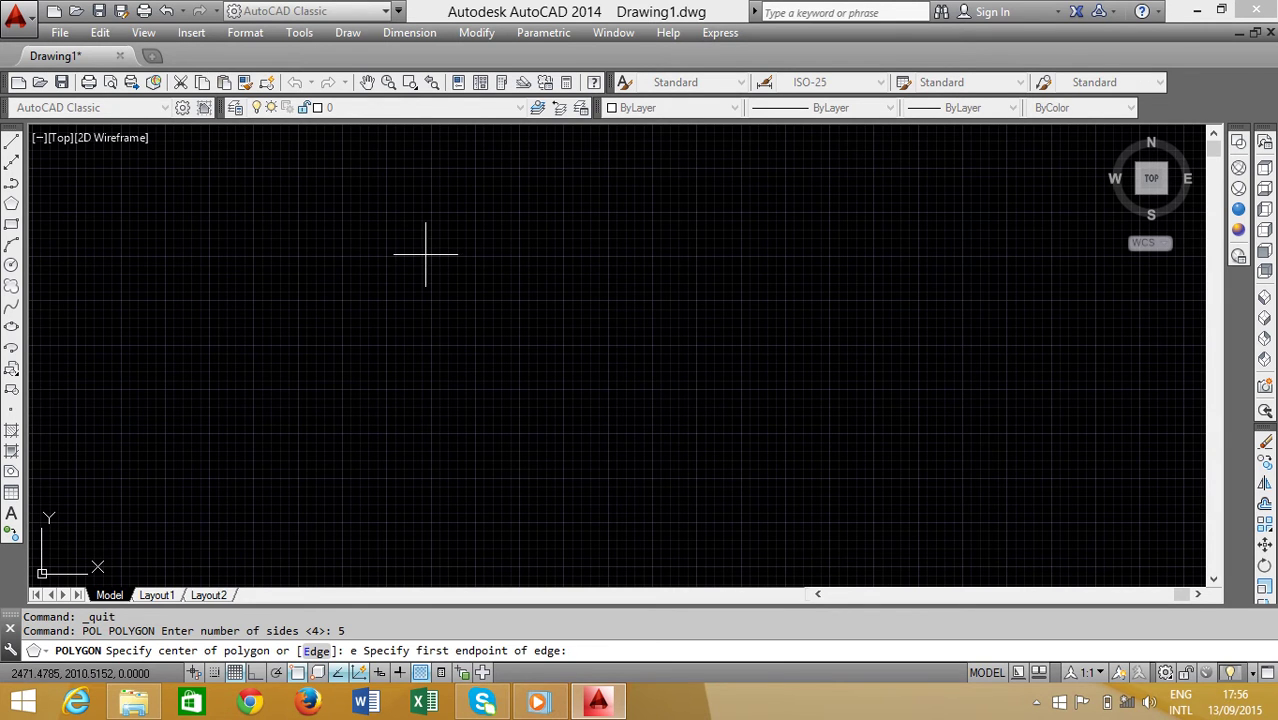
click(429, 257)
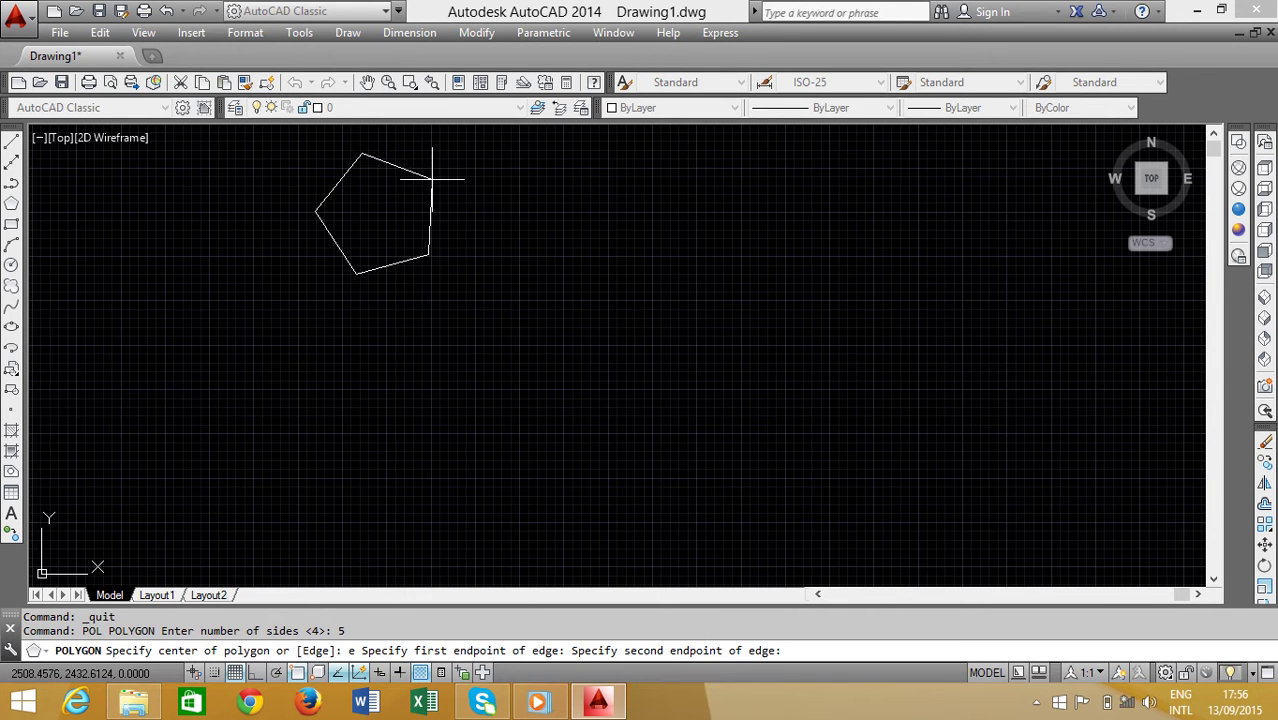
key(F8)
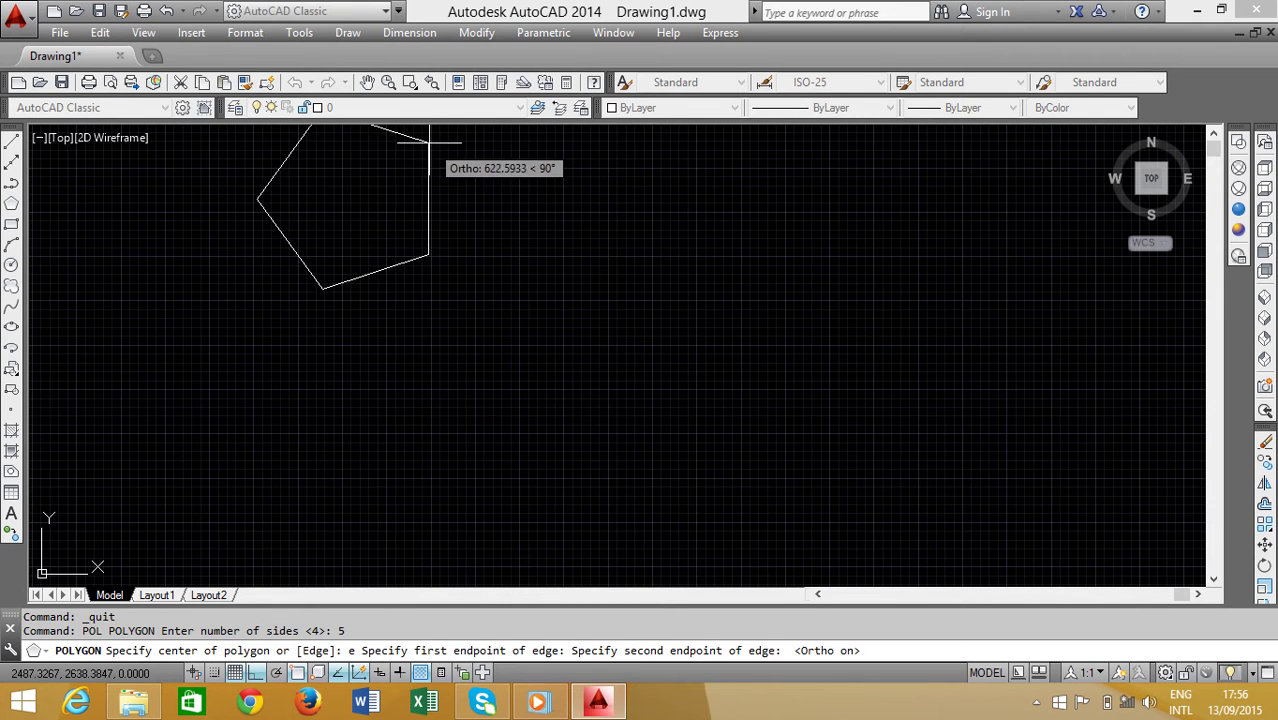
click(429, 143)
middle_drag(500, 232, 516, 416)
scroll(442, 451, up, 2)
scroll(448, 442, up, 2)
scroll(599, 394, down, 2)
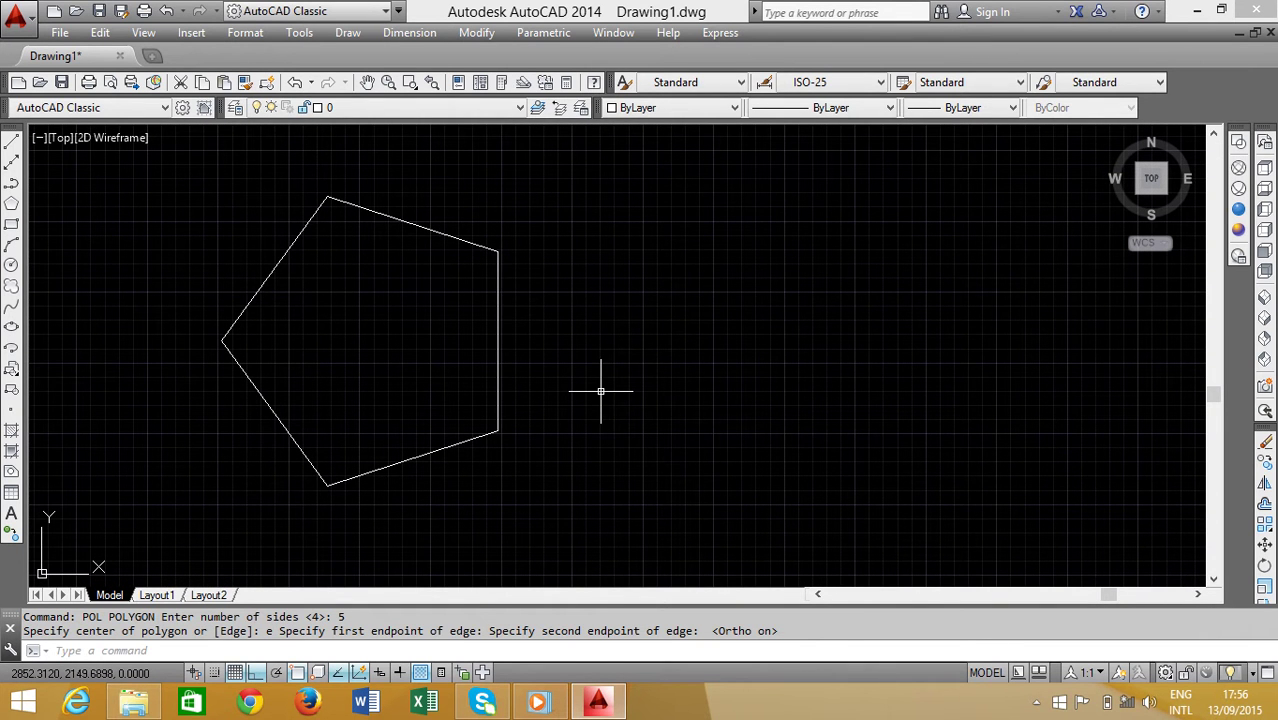
Draw a 6-sided polygon by edge on the pentagon's right edge, from upper to lower vertex.
key(Return)
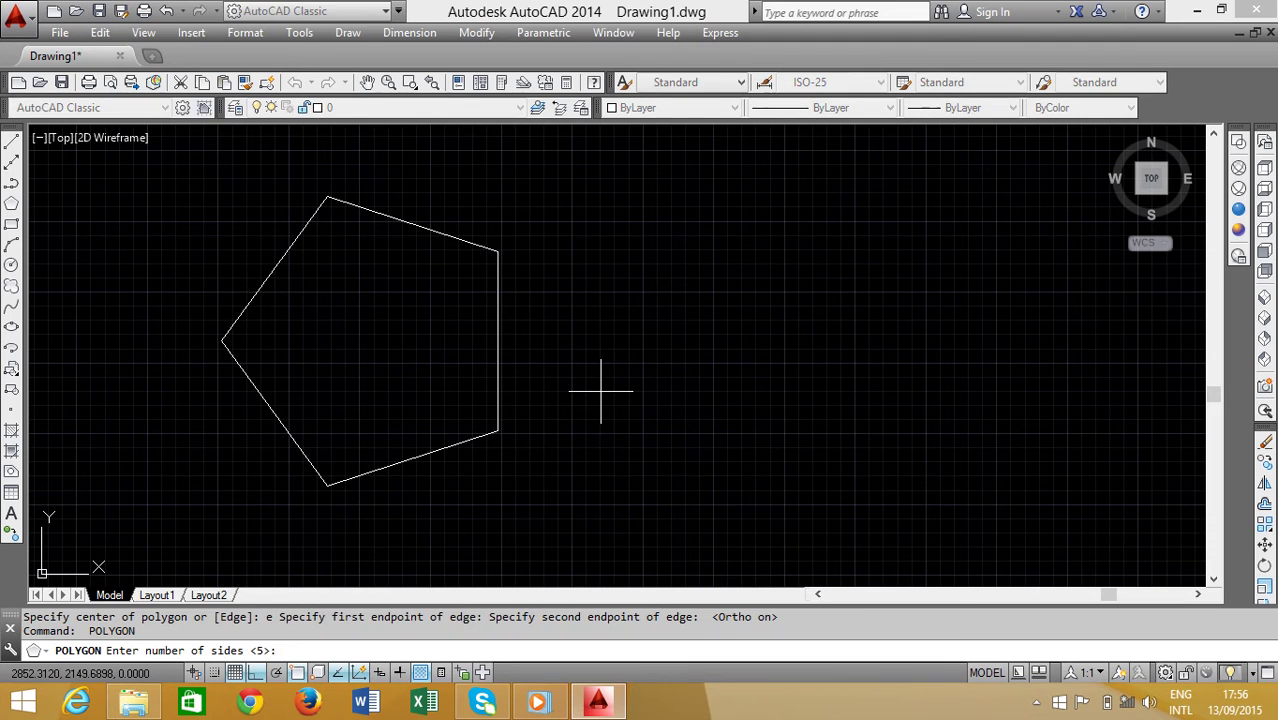
text(6)
key(Return)
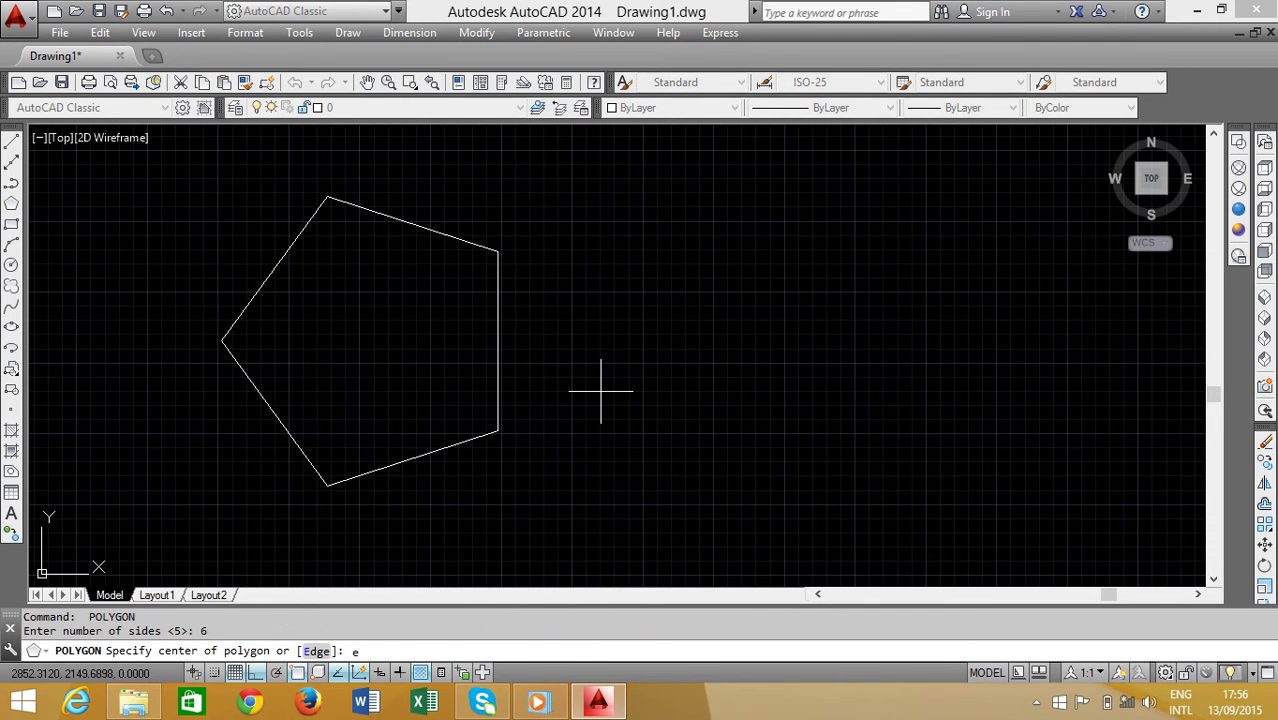
key(Return)
click(498, 250)
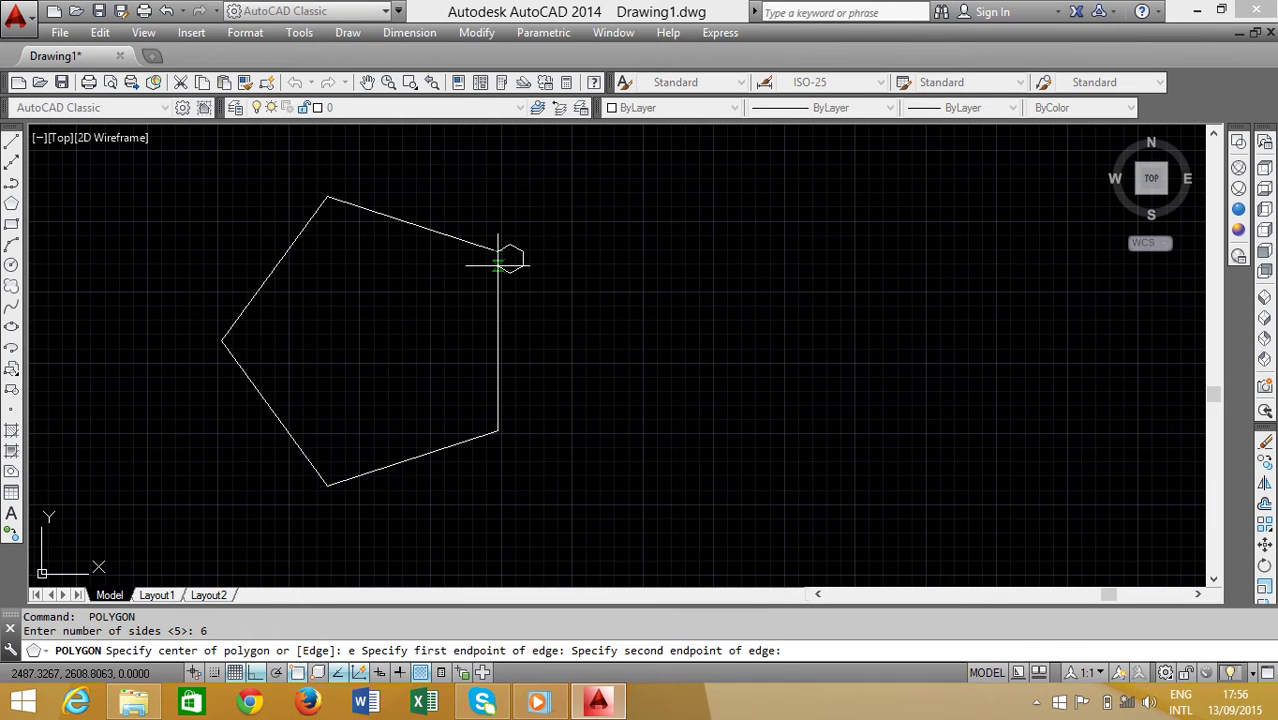
click(498, 431)
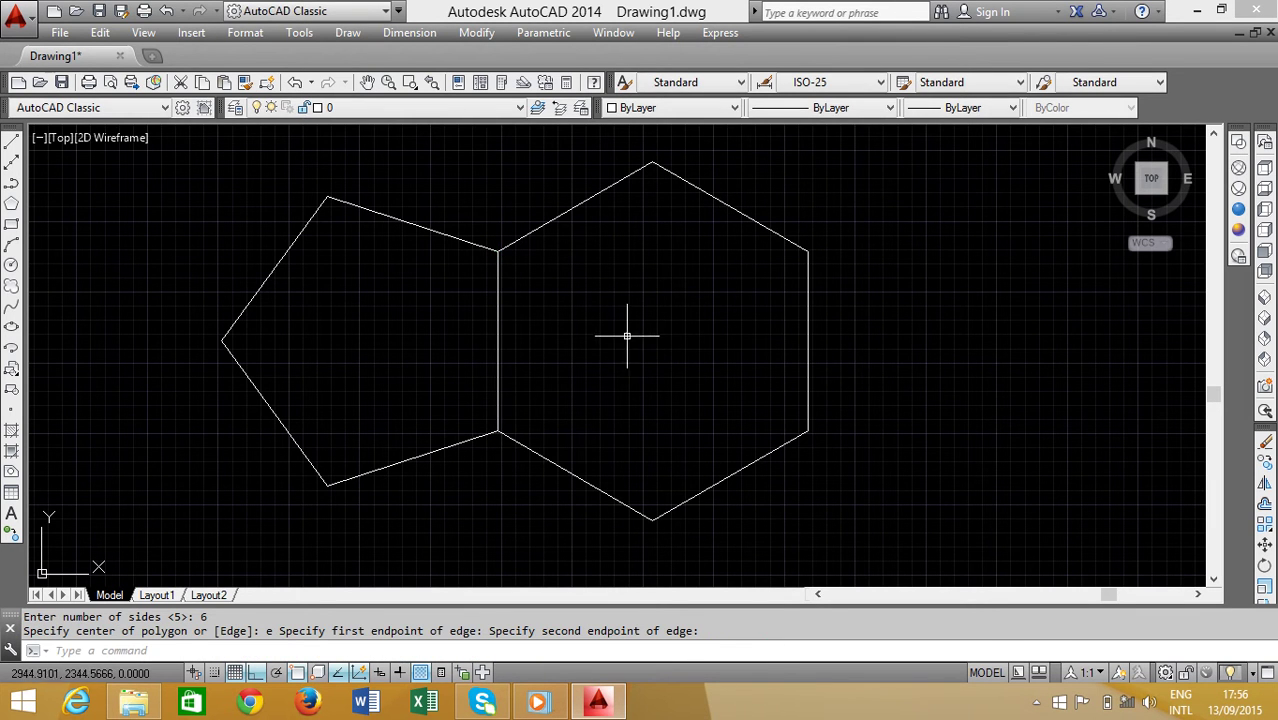
scroll(704, 319, down, 2)
scroll(650, 368, up, 2)
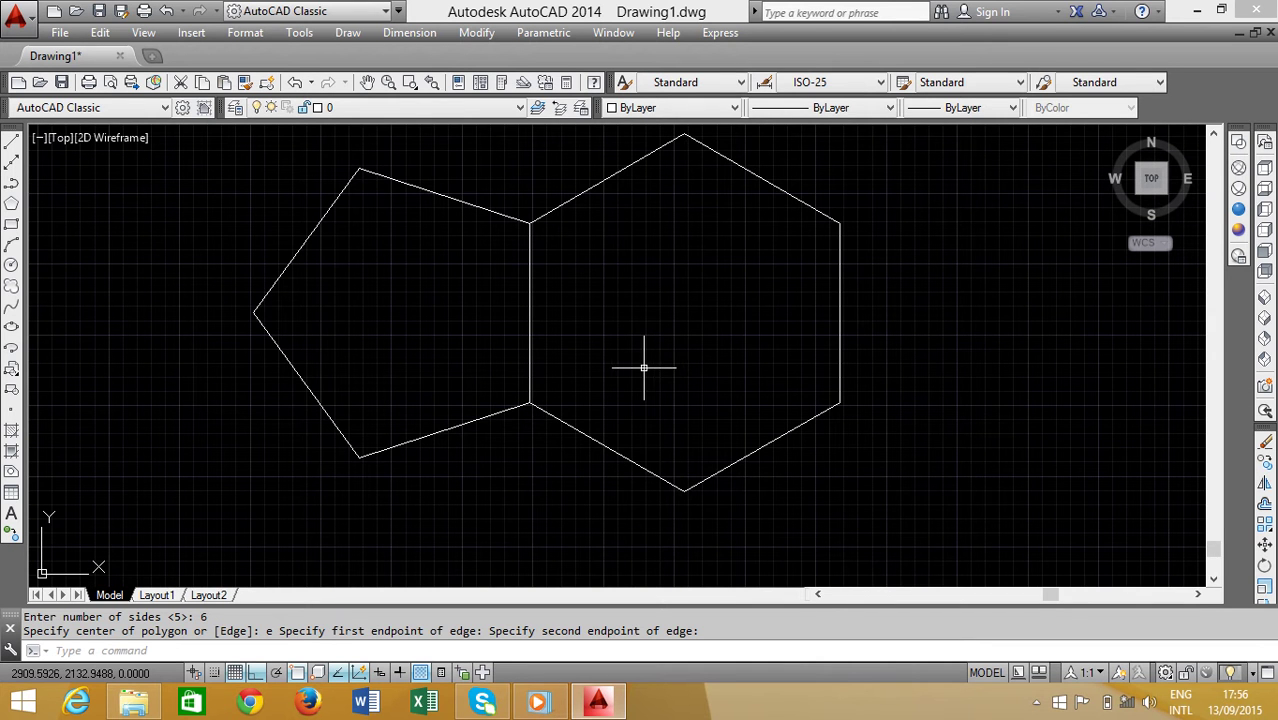
Switch to SW Isometric and rotate the hexagon 38° in 3D about its shared edge.
click(1264, 300)
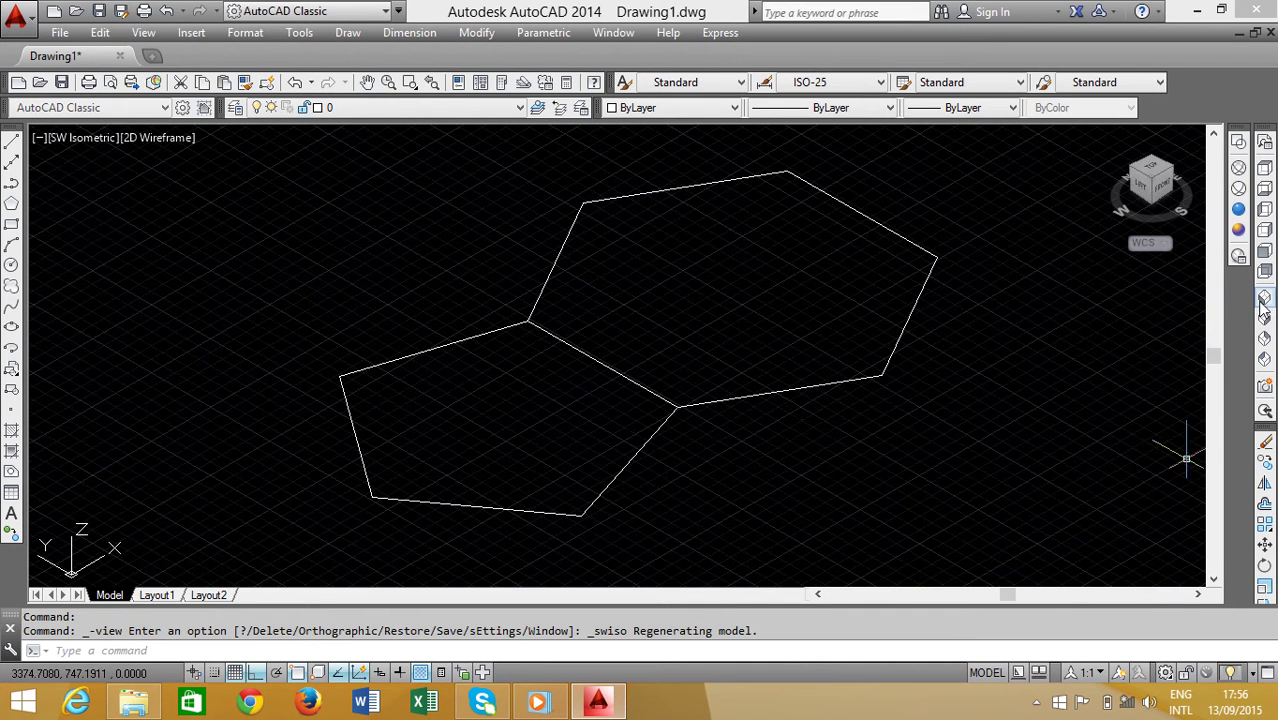
middle_drag(813, 422, 739, 408)
text(ROTATE3)
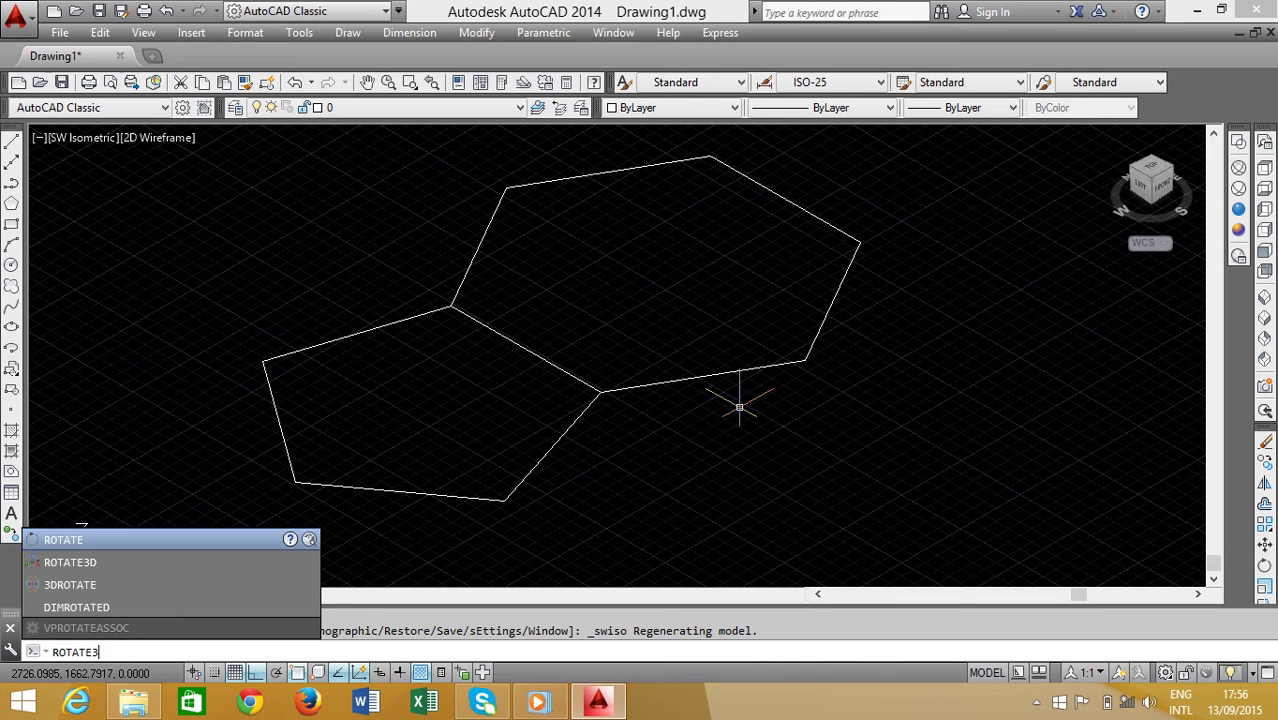
text(d)
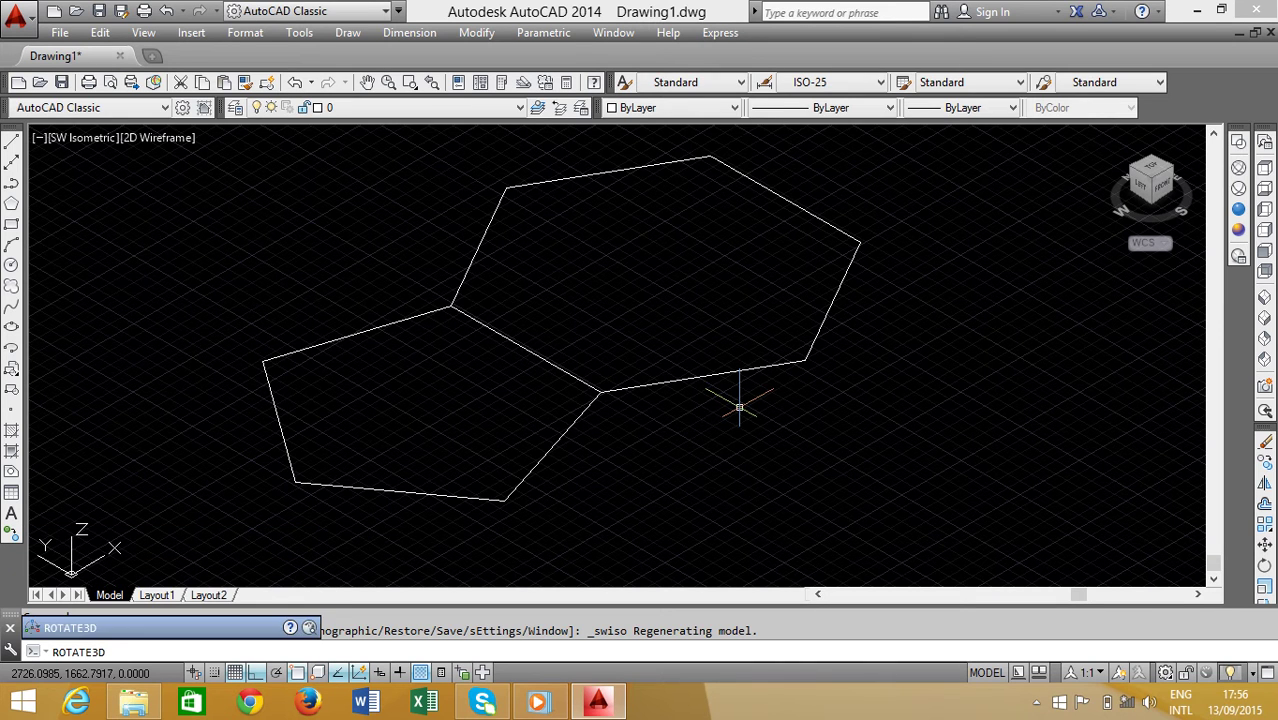
key(Return)
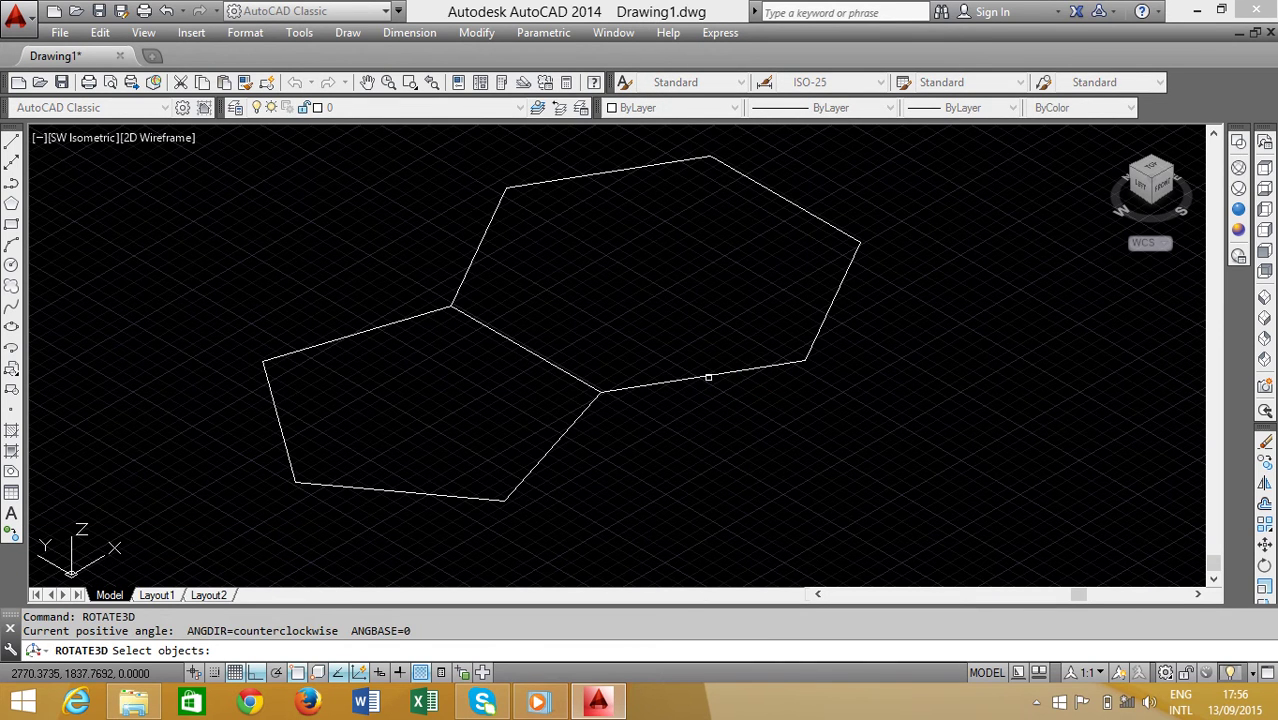
click(708, 377)
key(Return)
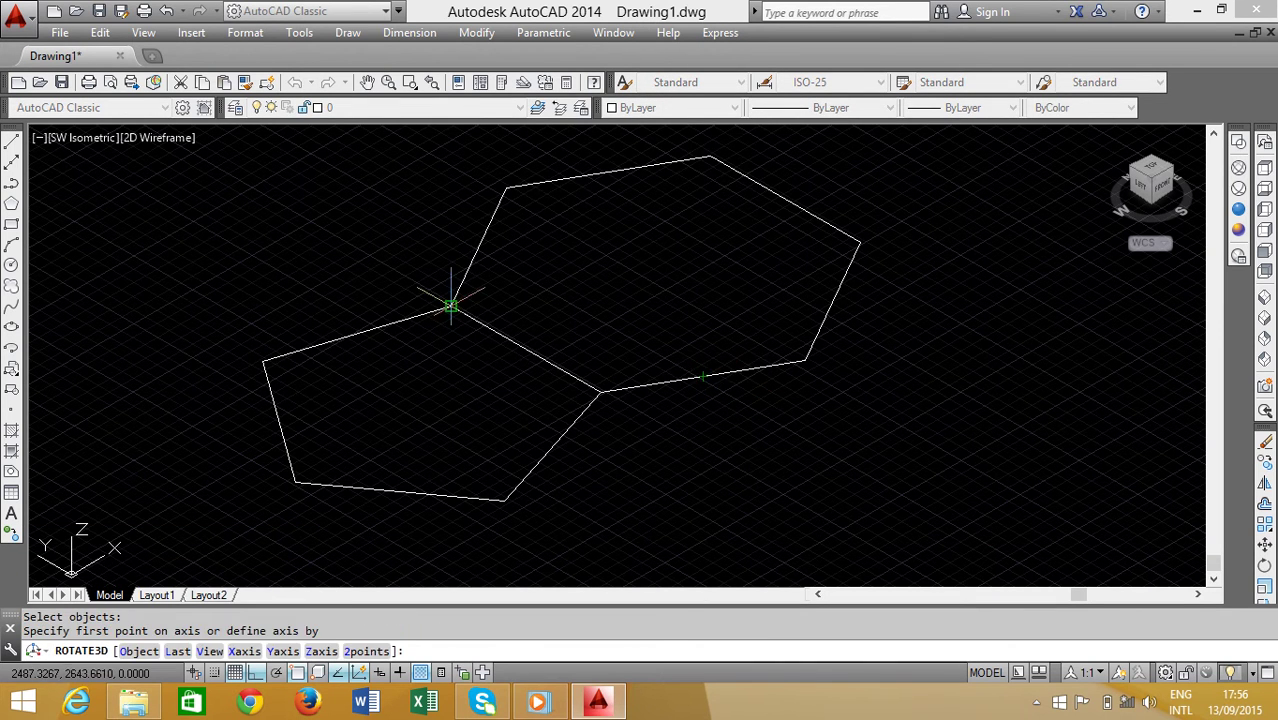
click(452, 307)
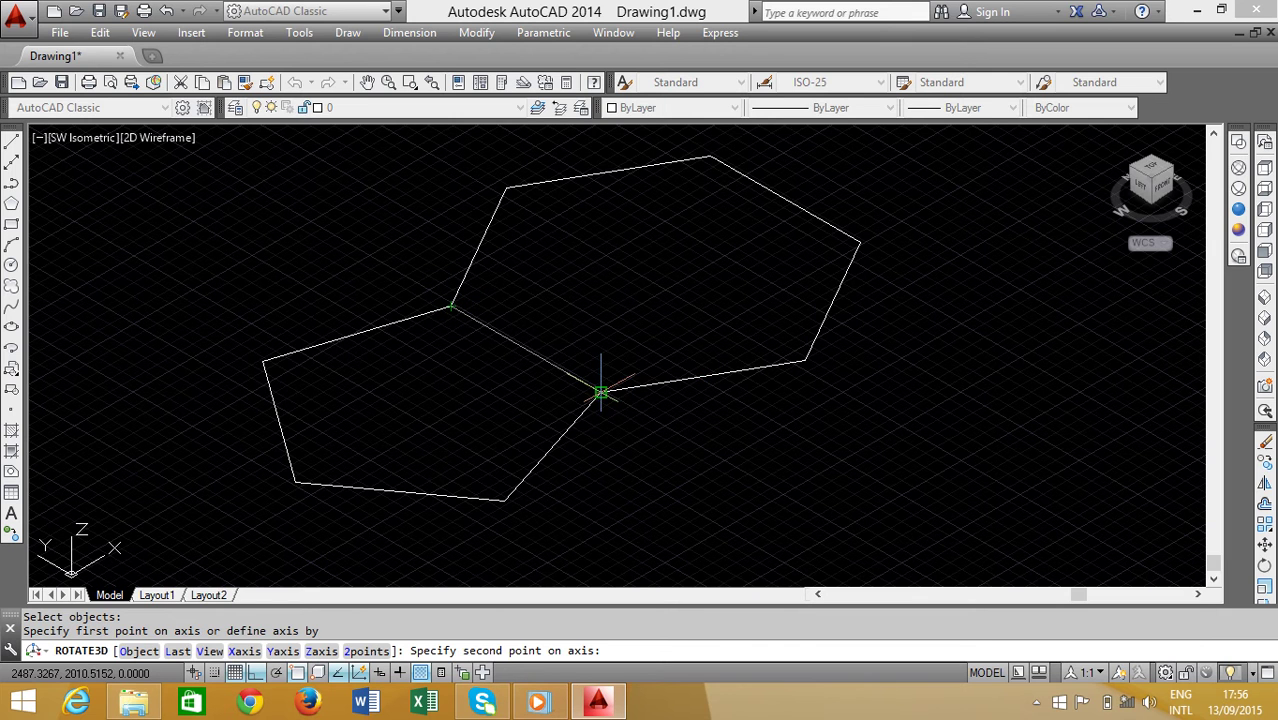
click(599, 392)
text(38)
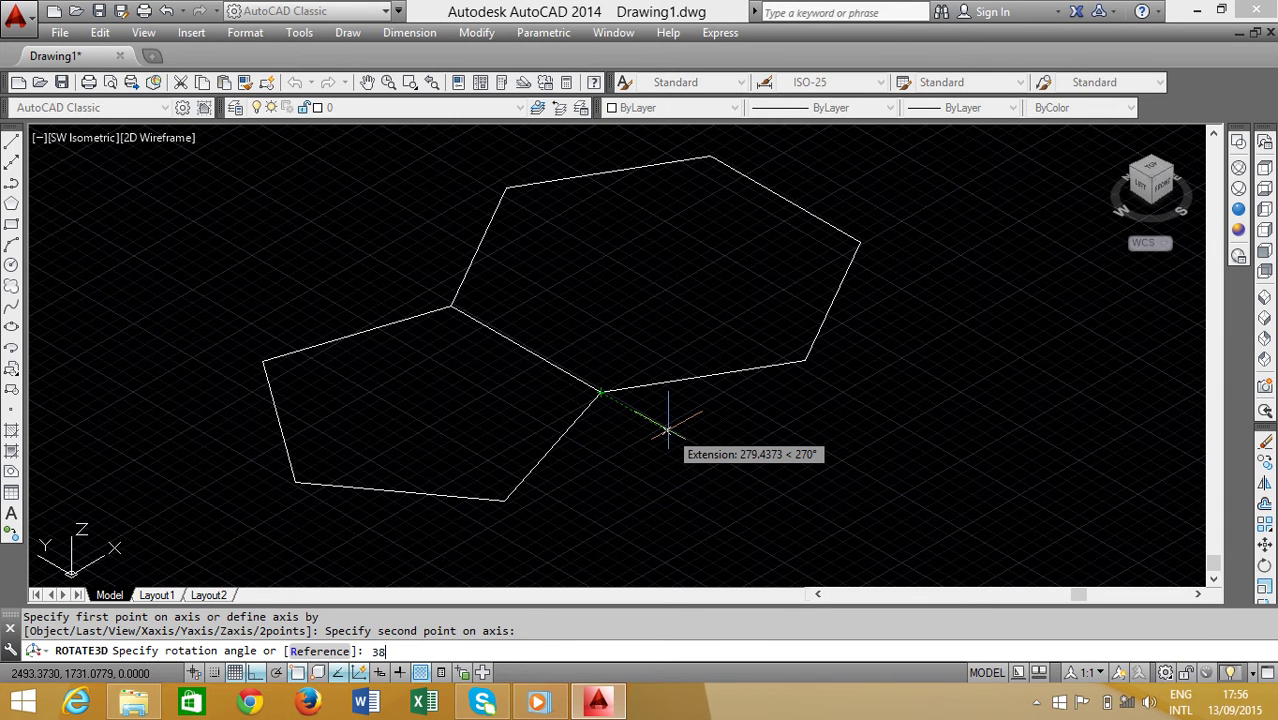
key(Return)
scroll(667, 425, down, 2)
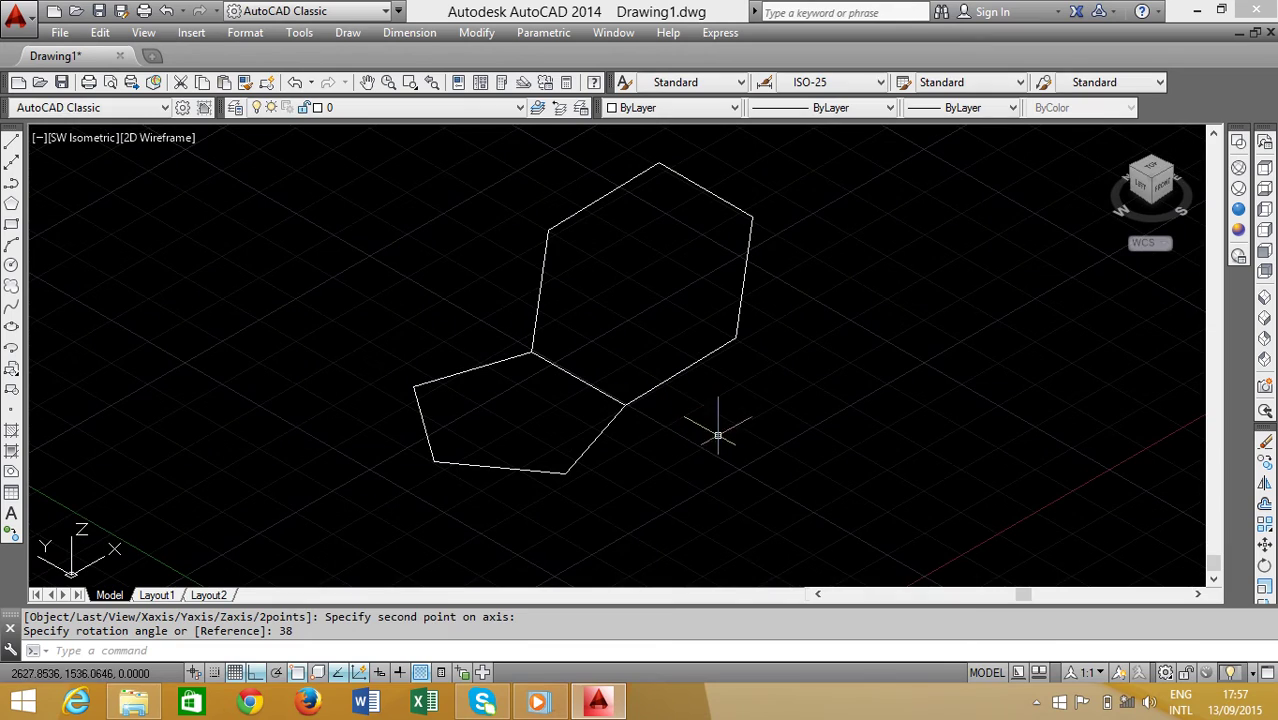
Draw a 3-point circle through three corners of the pentagon.
mouse_move(680, 430)
shift+middle_down()
mouse_move(576, 374)
mouse_move(665, 405)
mouse_move(656, 431)
shift+middle_up()
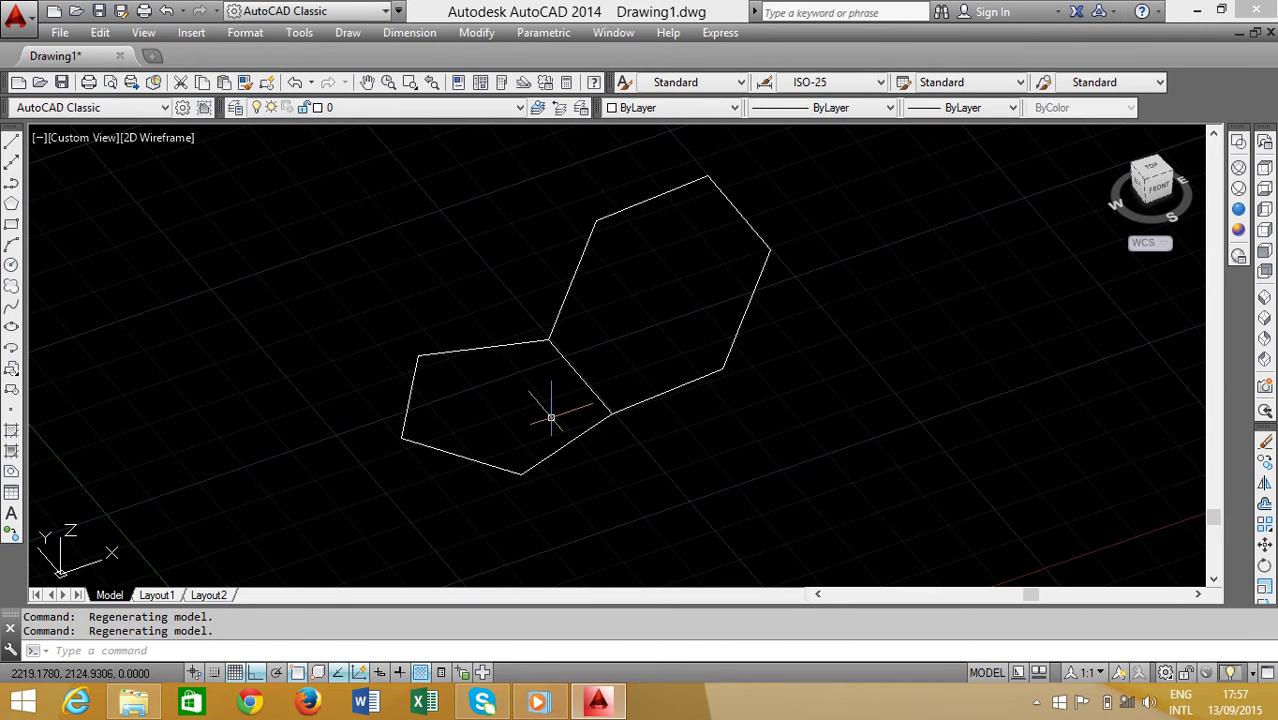
text(c)
key(Return)
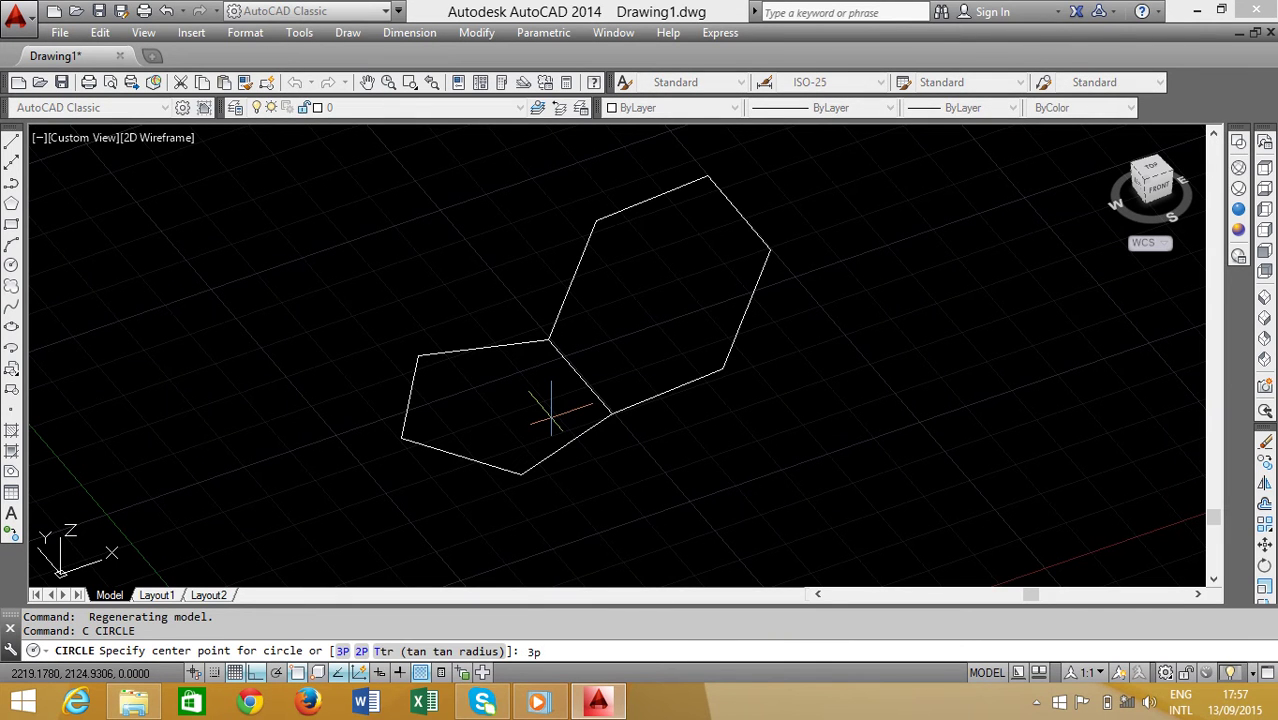
key(Return)
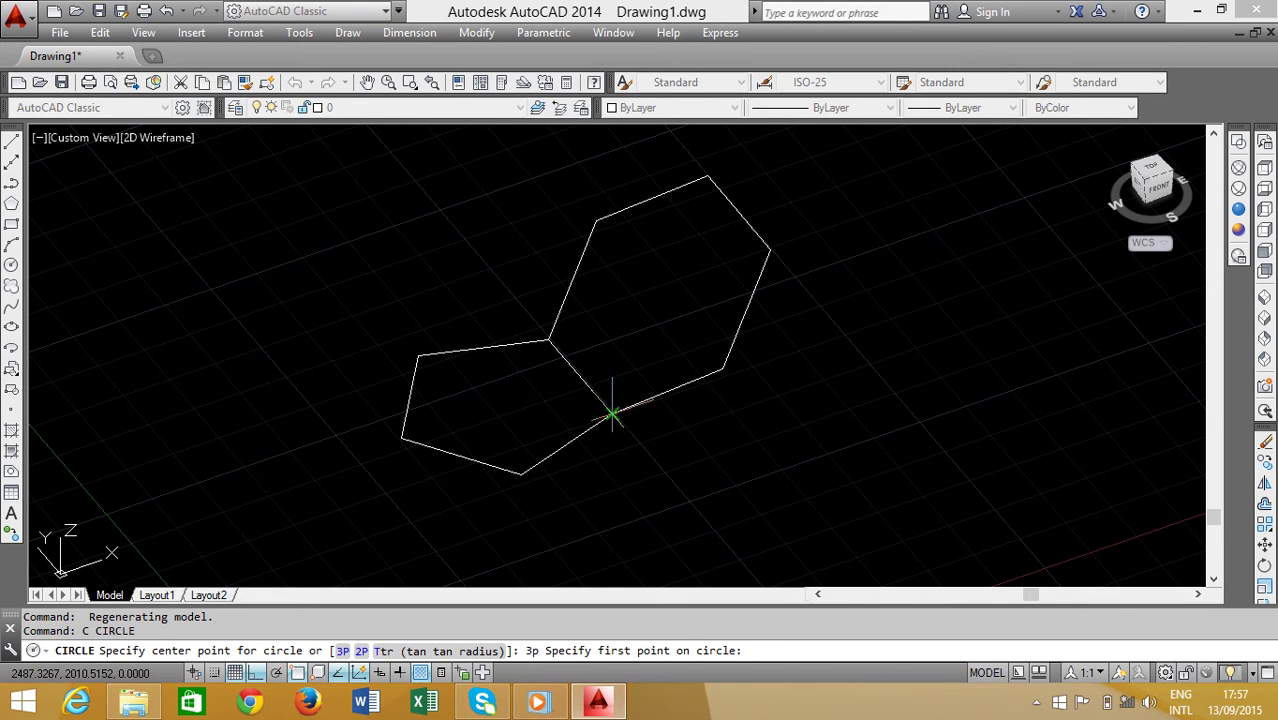
click(530, 470)
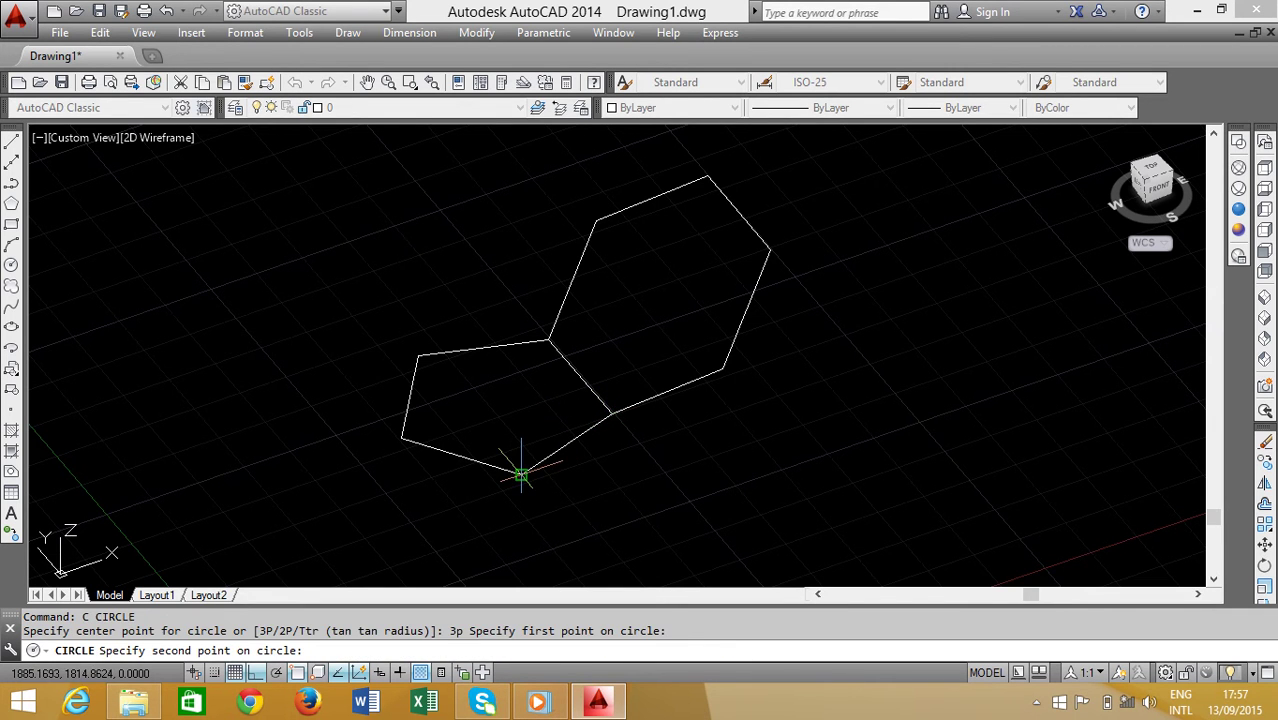
click(418, 356)
click(549, 341)
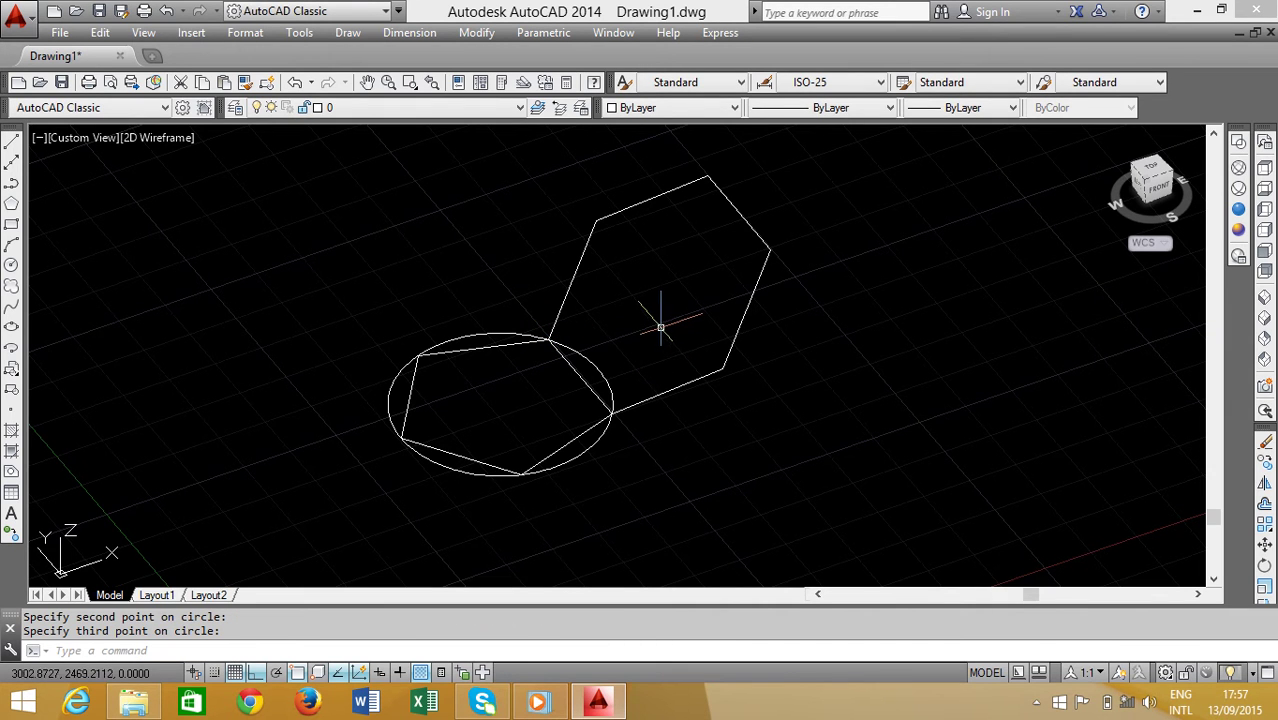
middle_drag(781, 356, 759, 371)
scroll(634, 366, up, 2)
scroll(634, 366, down, 2)
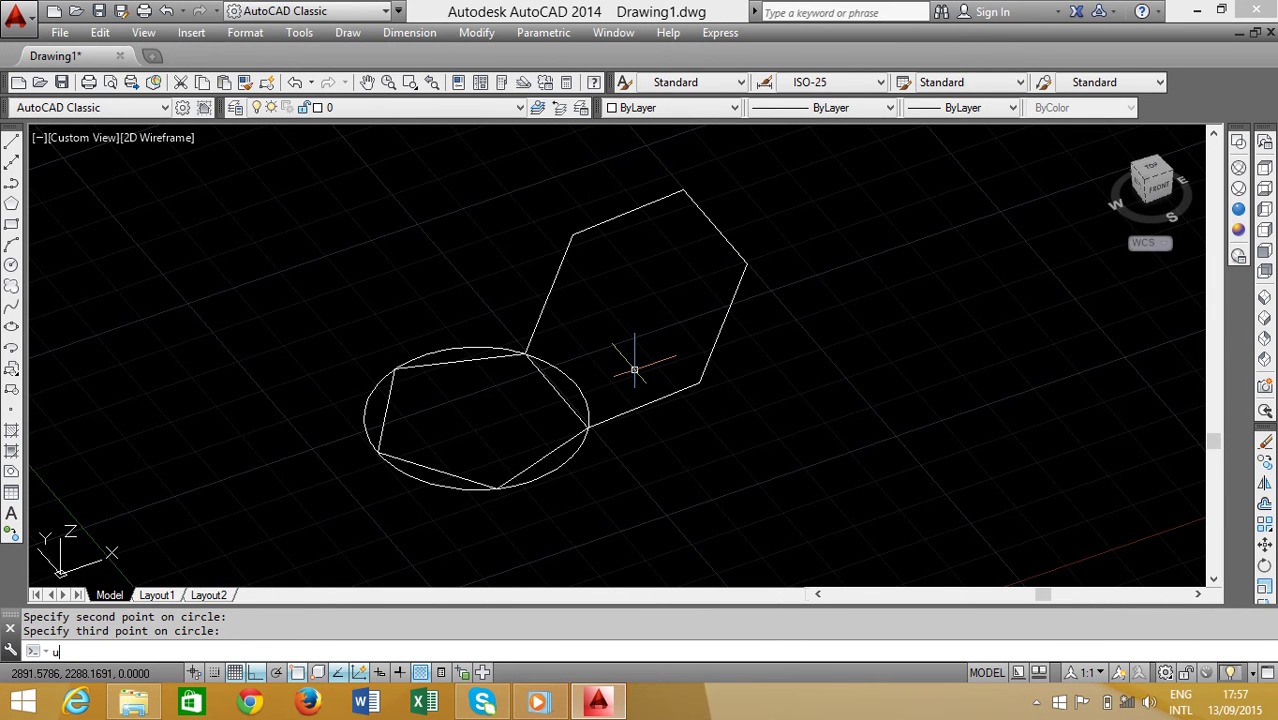
Set a UCS with origin at the shared edge's midpoint and X axis toward the hexagon's top corner.
text(Cs)
key(Return)
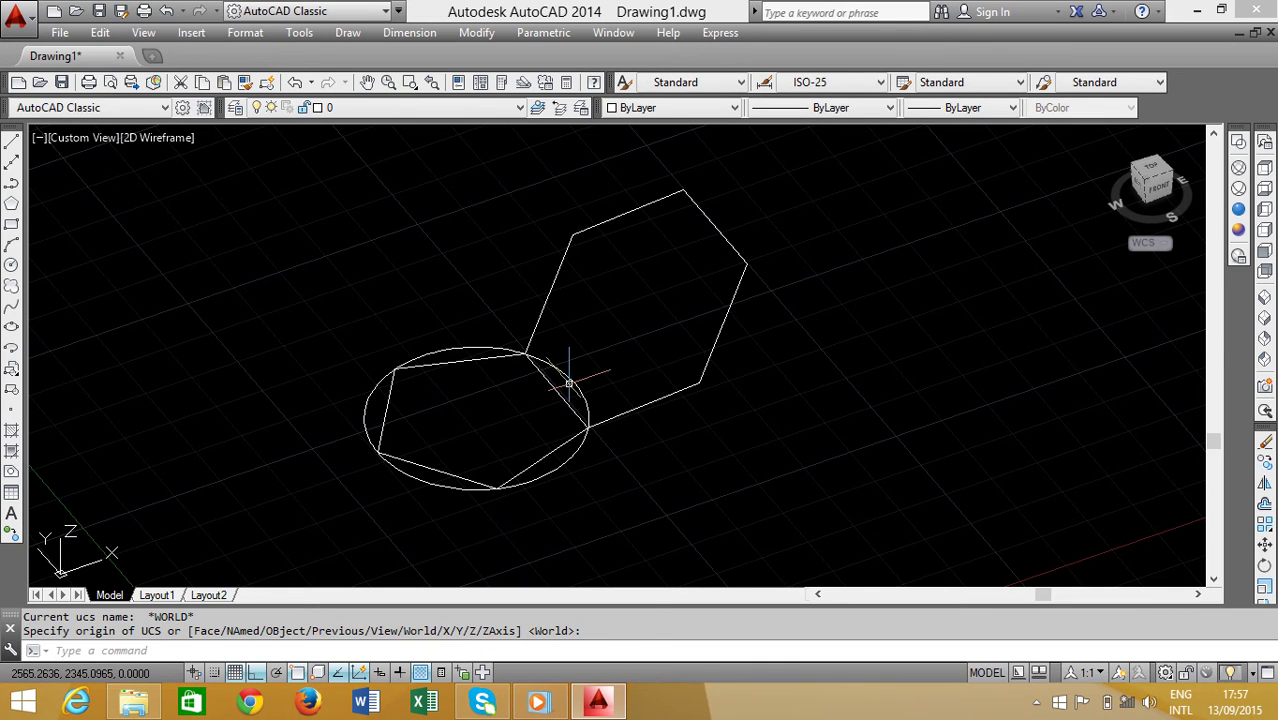
key(Return)
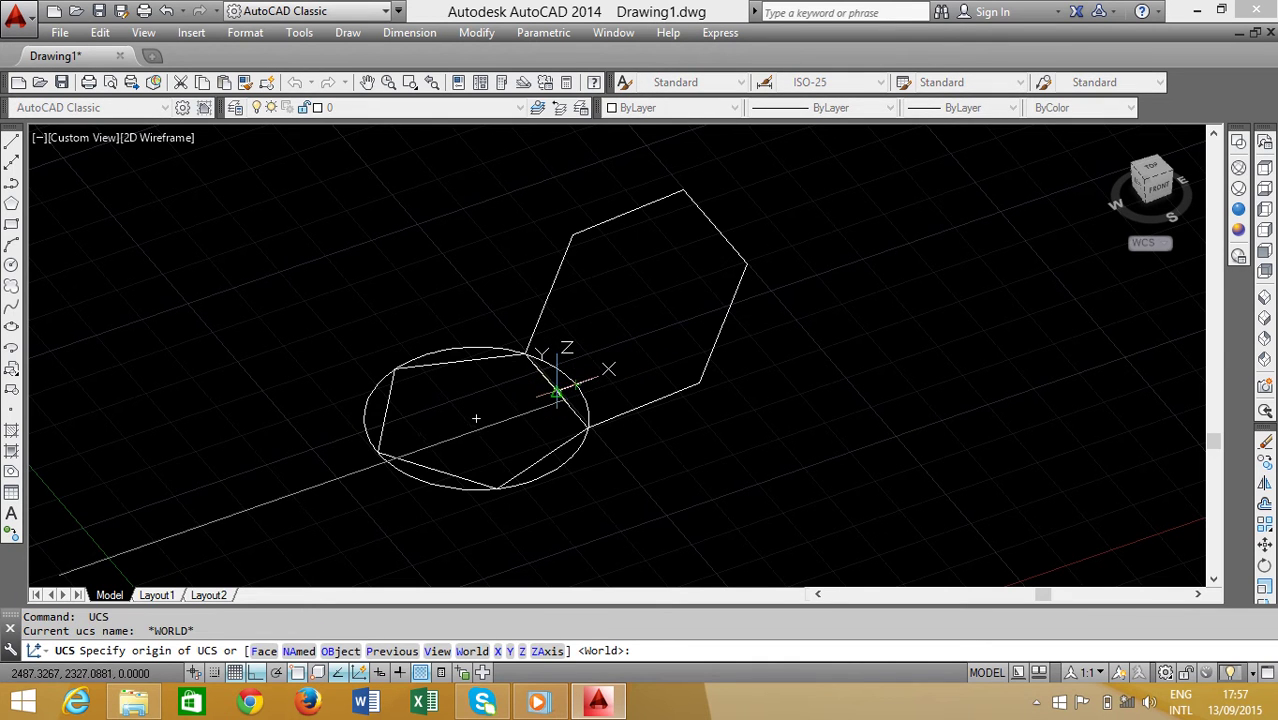
click(556, 392)
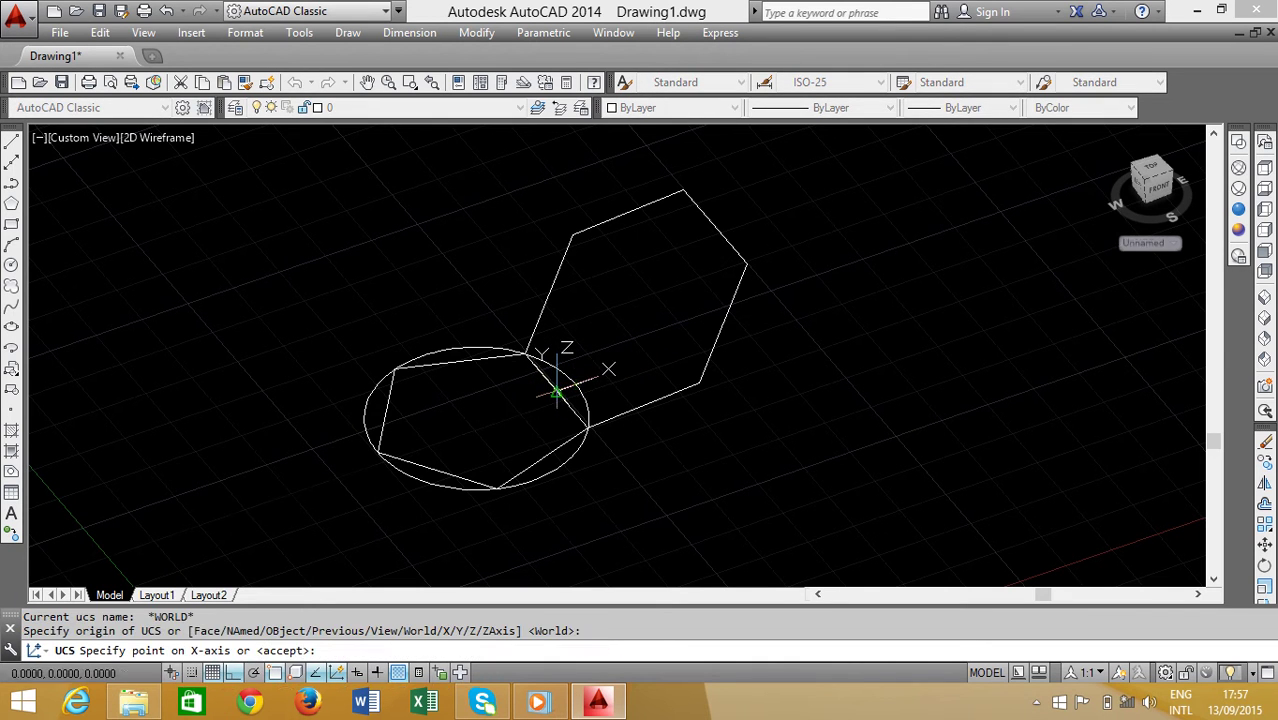
click(715, 228)
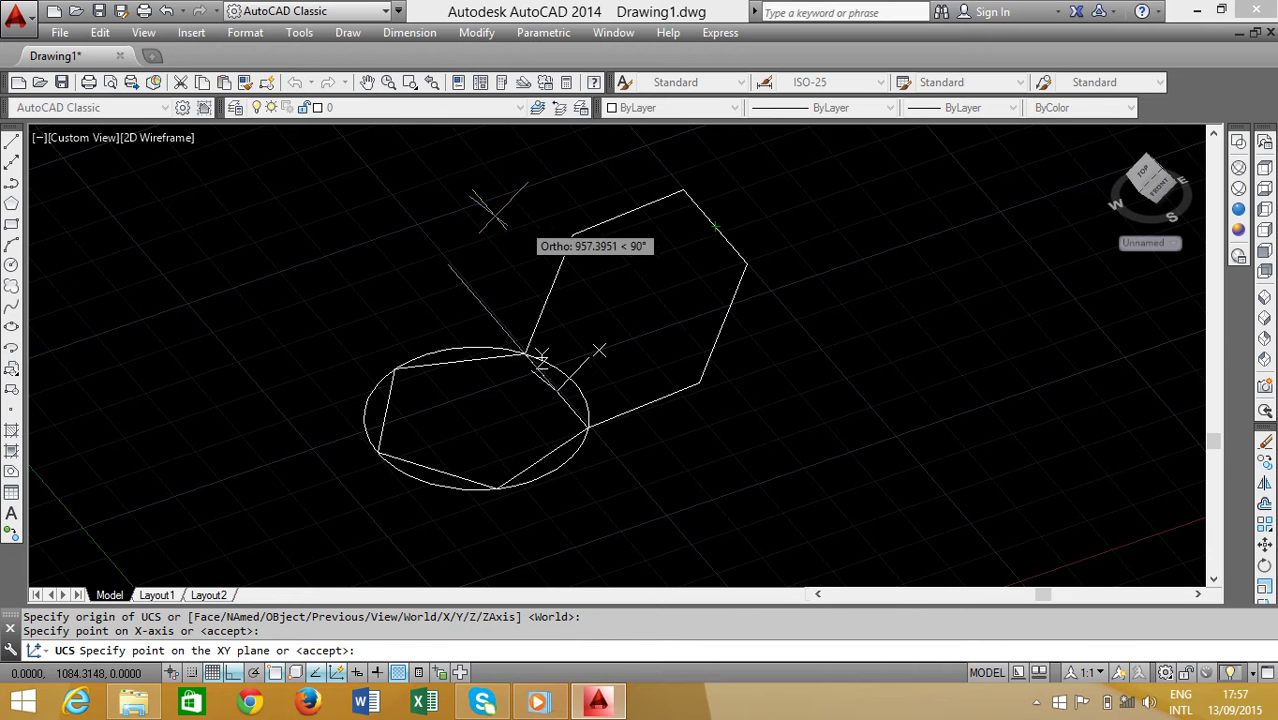
click(408, 195)
middle_drag(808, 347, 795, 372)
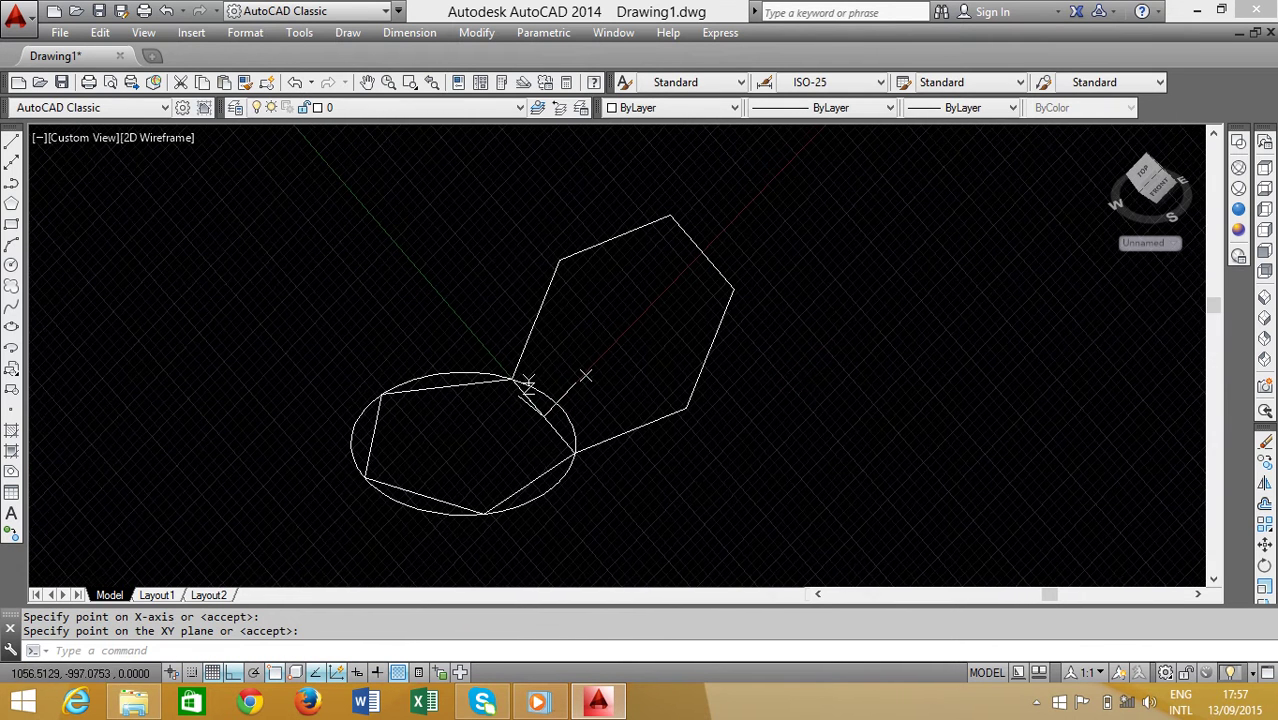
Draw a 3-point circle through three corners of the tilted hexagon.
text(c)
key(Return)
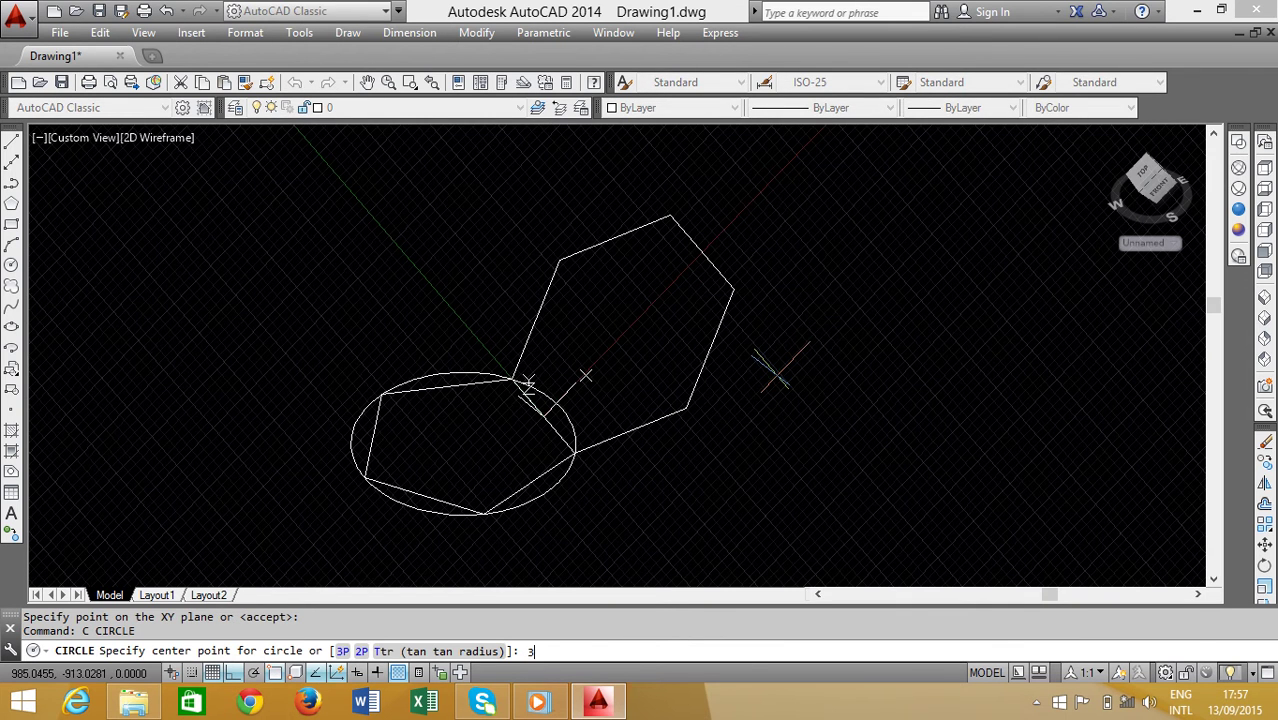
text(p)
key(Return)
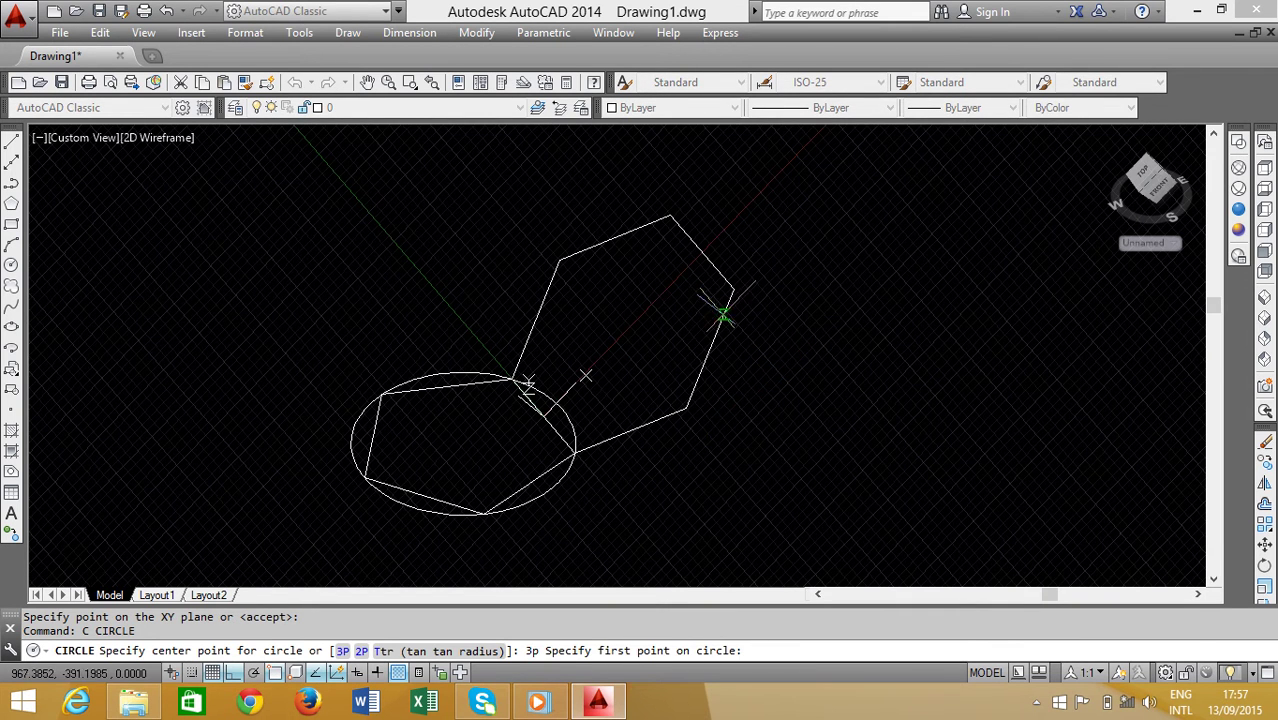
click(669, 215)
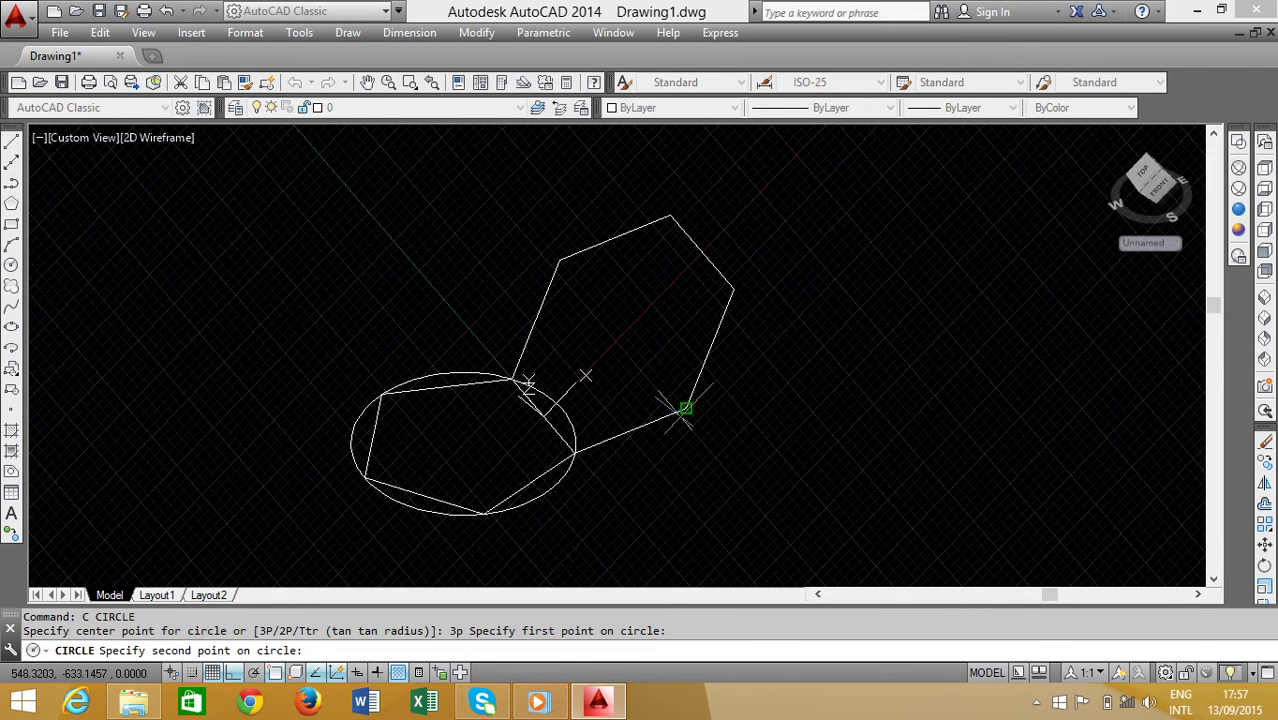
click(685, 408)
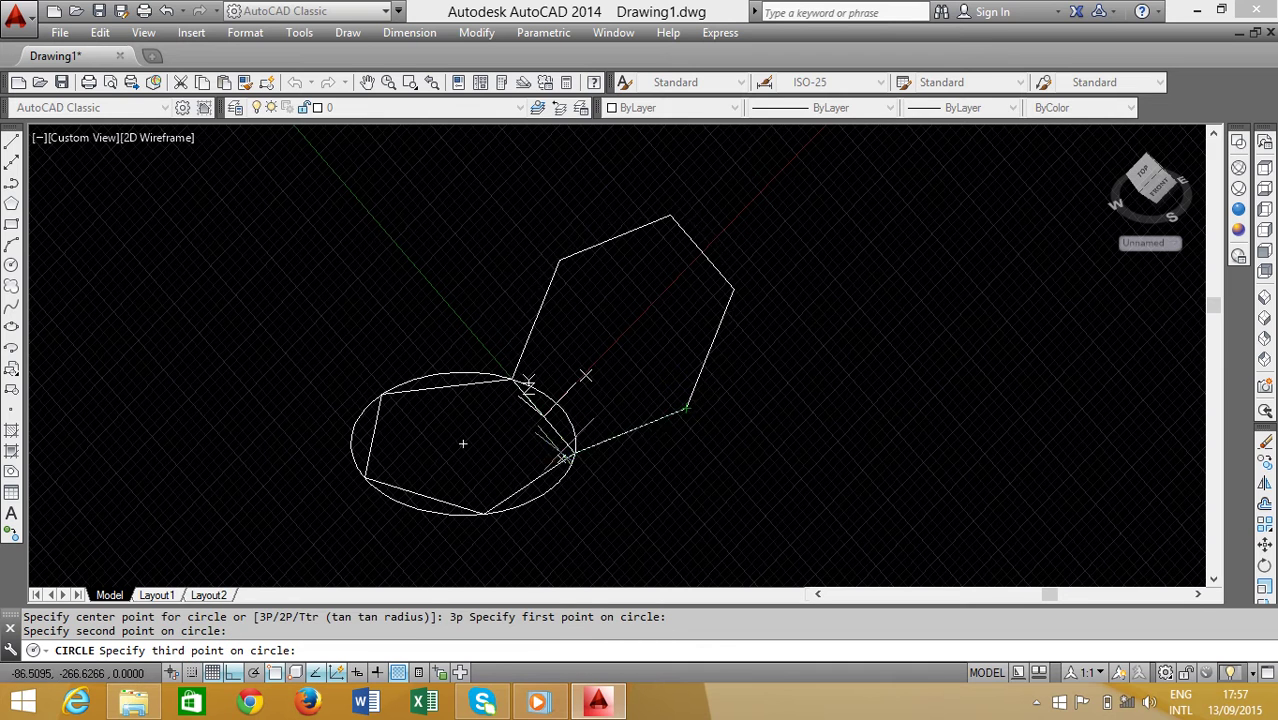
click(574, 452)
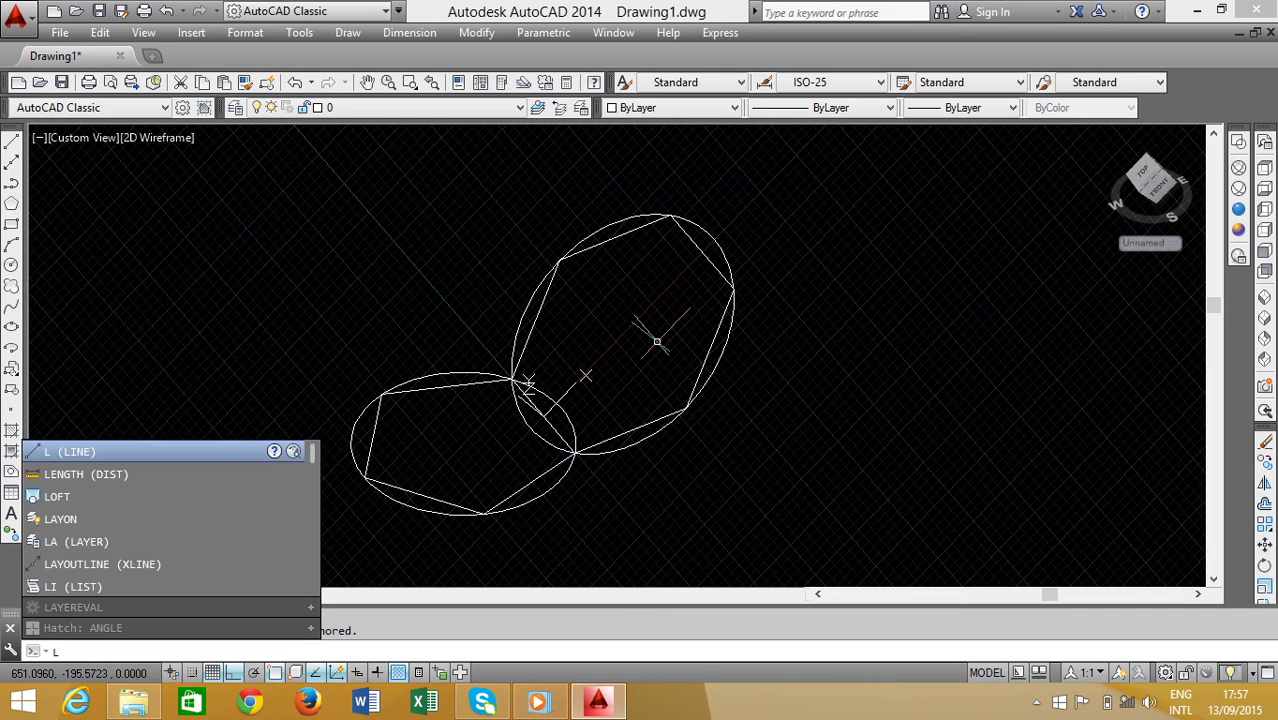
Draw an axis line perpendicular to the hexagon from its circle's centre.
key(Return)
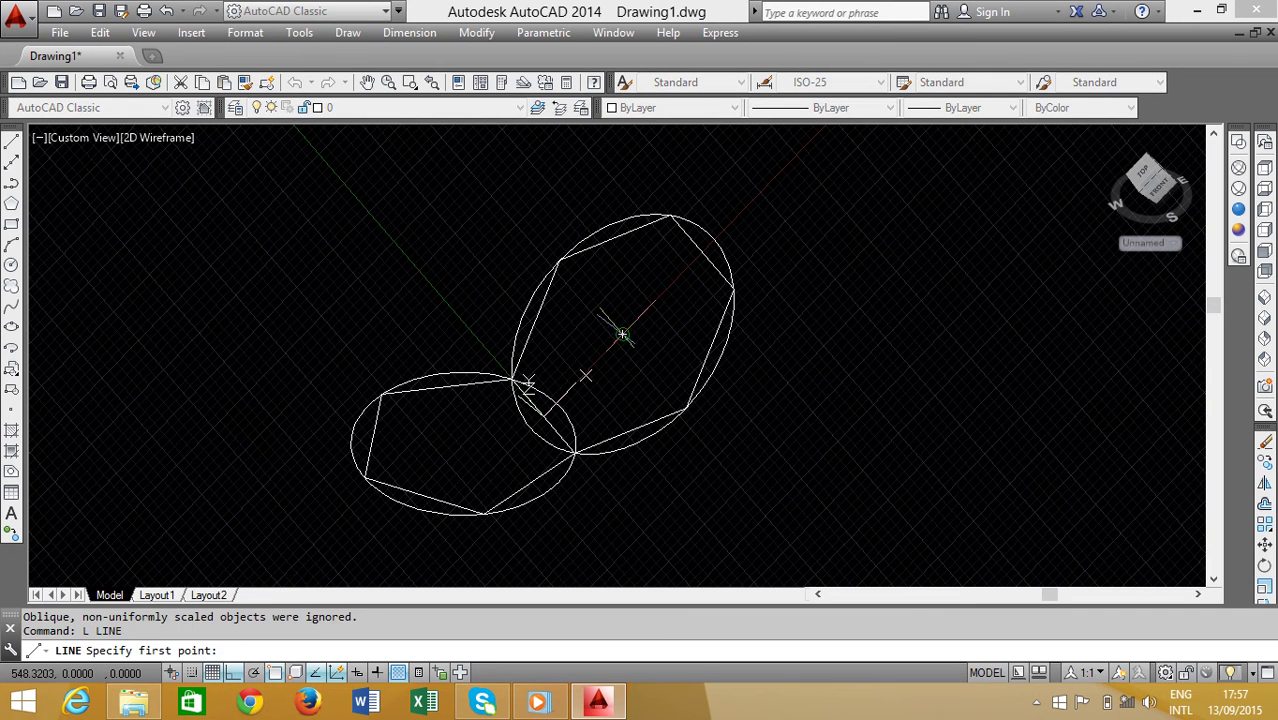
click(621, 334)
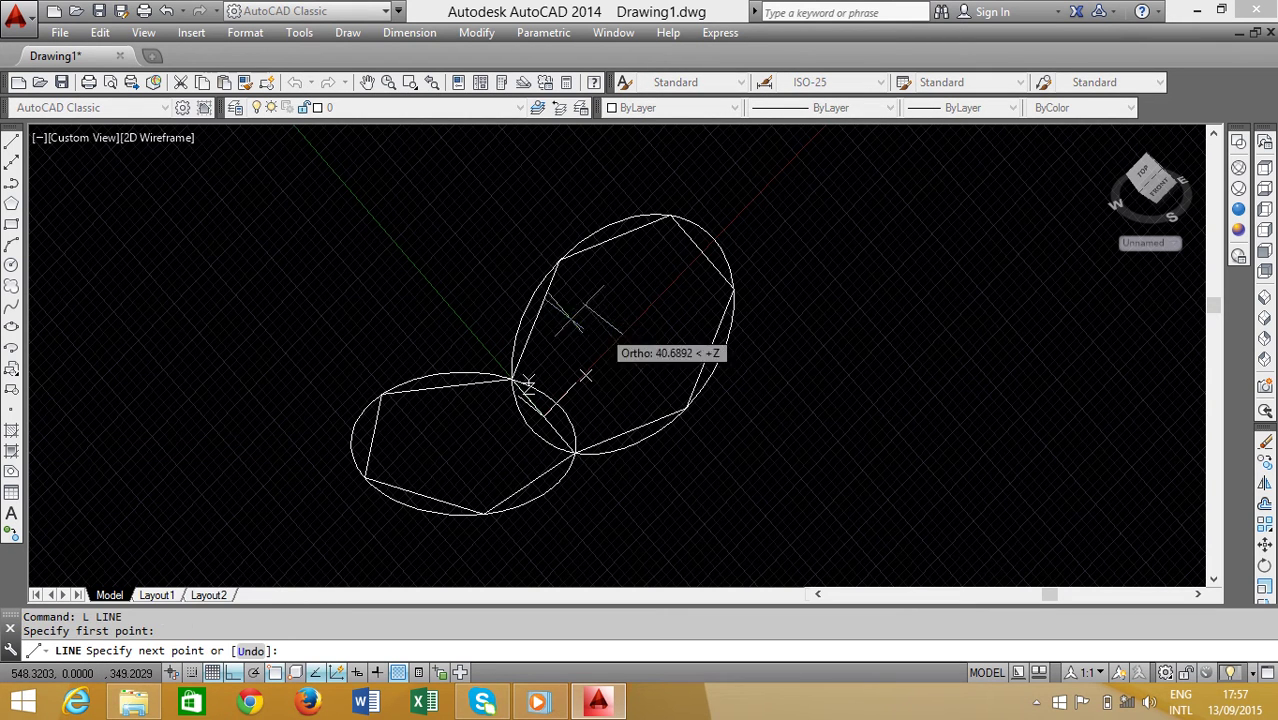
click(402, 165)
key(Return)
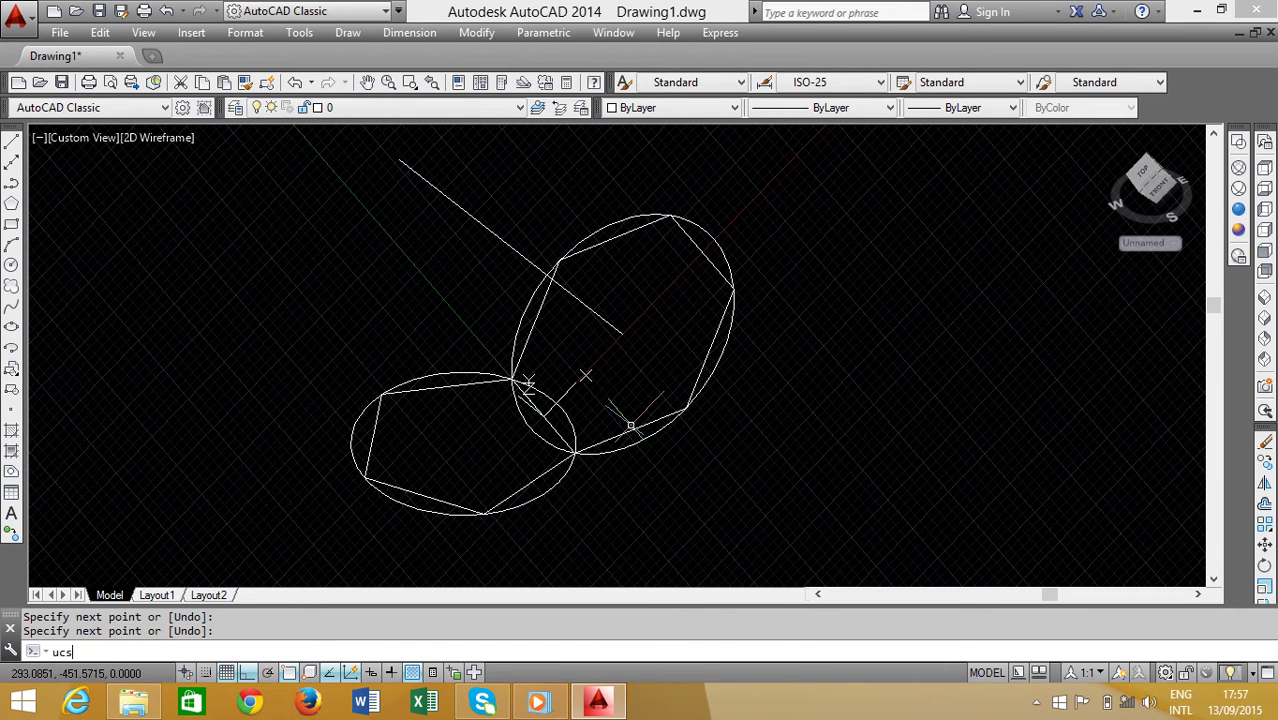
Reset the UCS to World and draw a vertical axis line up from the pentagon circle's centre.
key(Return)
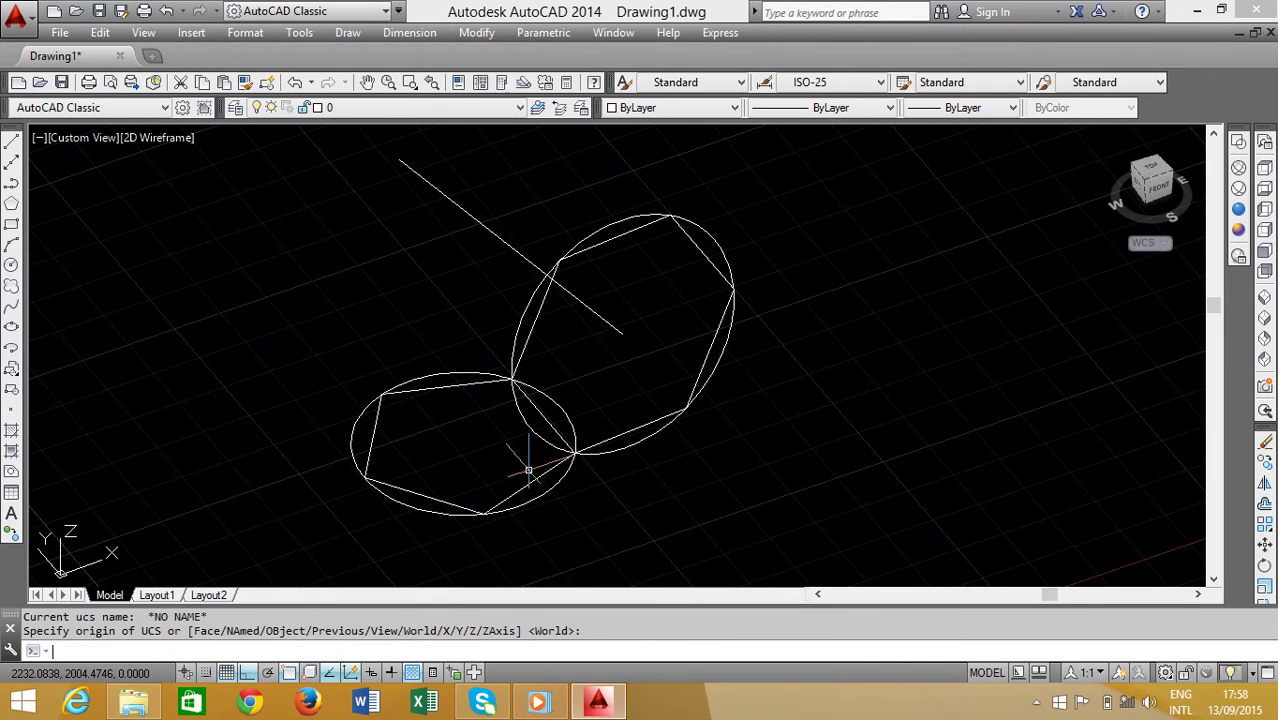
text(1)
key(Return)
text(L)
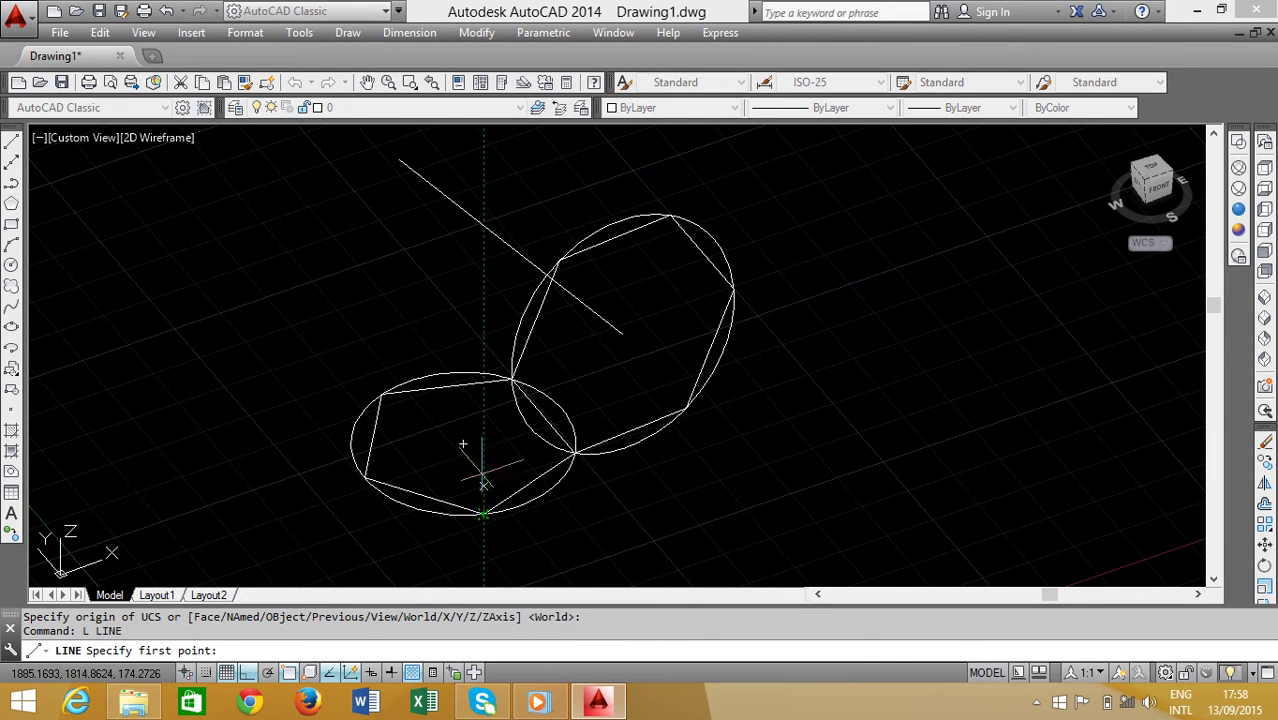
click(463, 443)
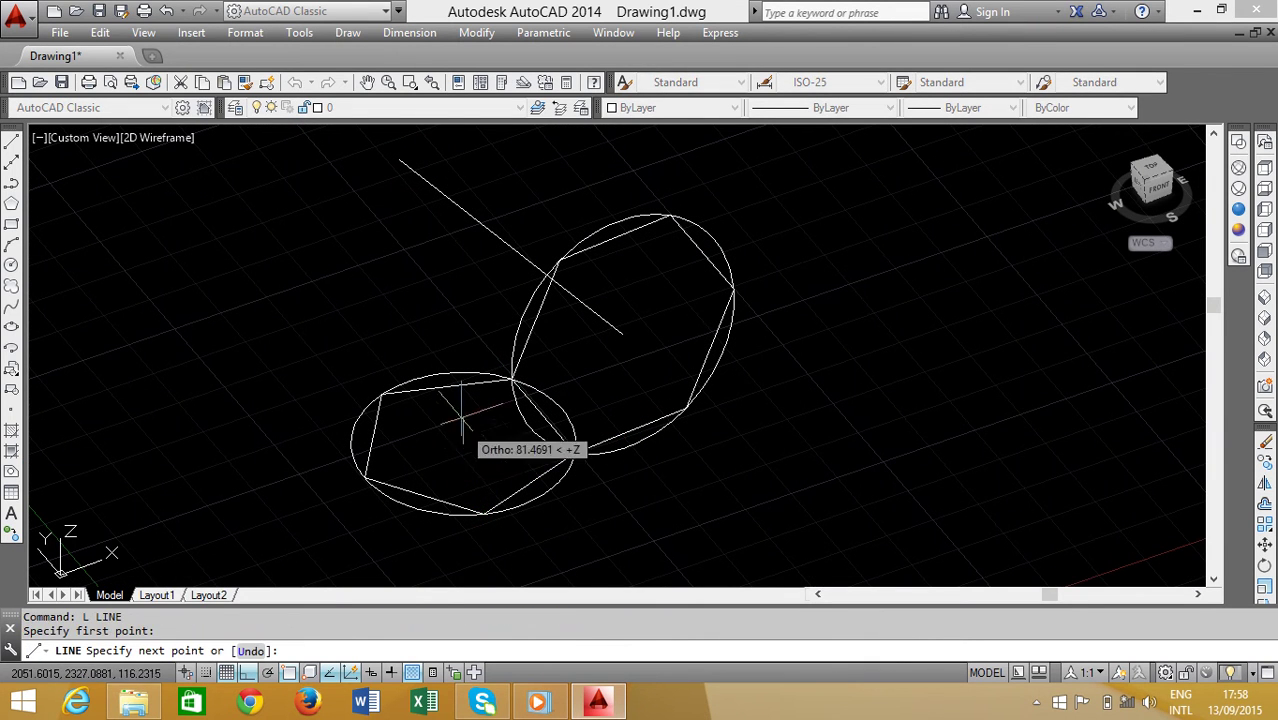
click(463, 155)
key(Return)
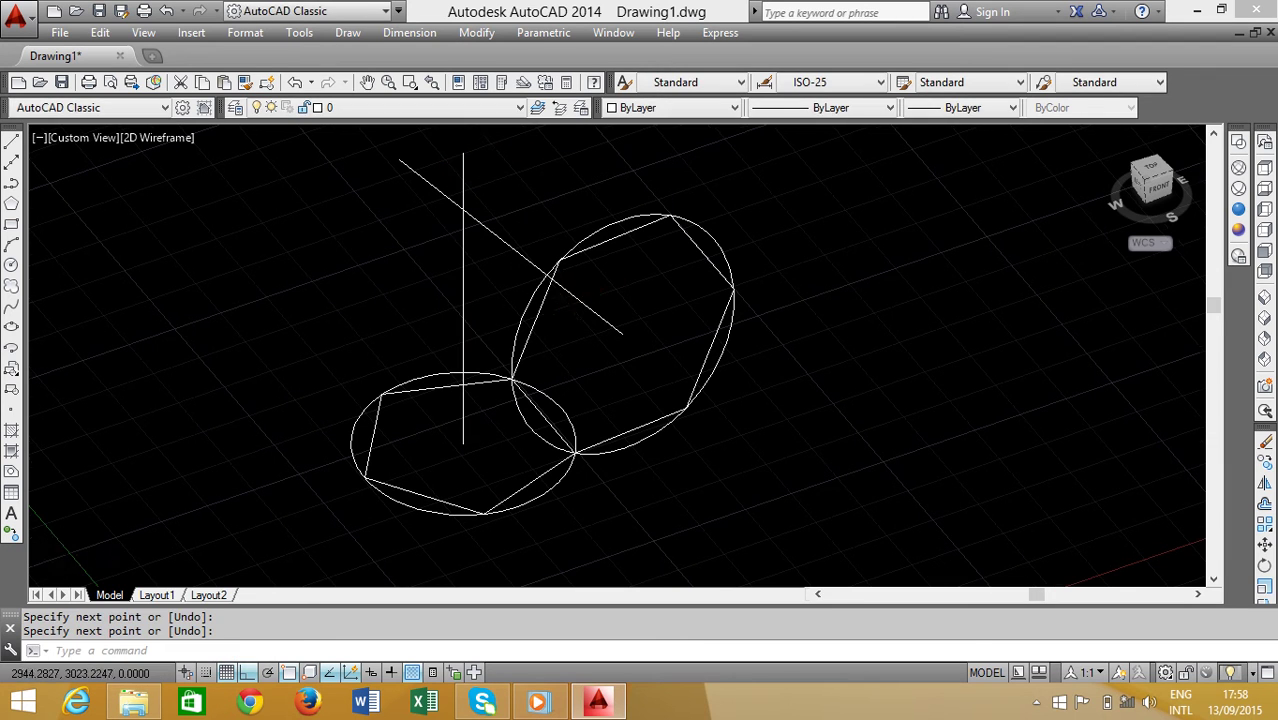
middle_drag(482, 251, 510, 271)
mouse_move(688, 372)
shift+middle_down()
mouse_move(548, 346)
mouse_move(633, 366)
mouse_move(727, 340)
mouse_move(676, 405)
mouse_move(713, 320)
mouse_move(690, 359)
mouse_move(664, 335)
mouse_move(710, 320)
mouse_move(696, 332)
shift+middle_up()
Define a UCS with origin at the pentagon circle centre and XY plane through the hexagon centre.
scroll(492, 455, up, 2)
scroll(499, 465, down, 2)
text(cs)
key(Return)
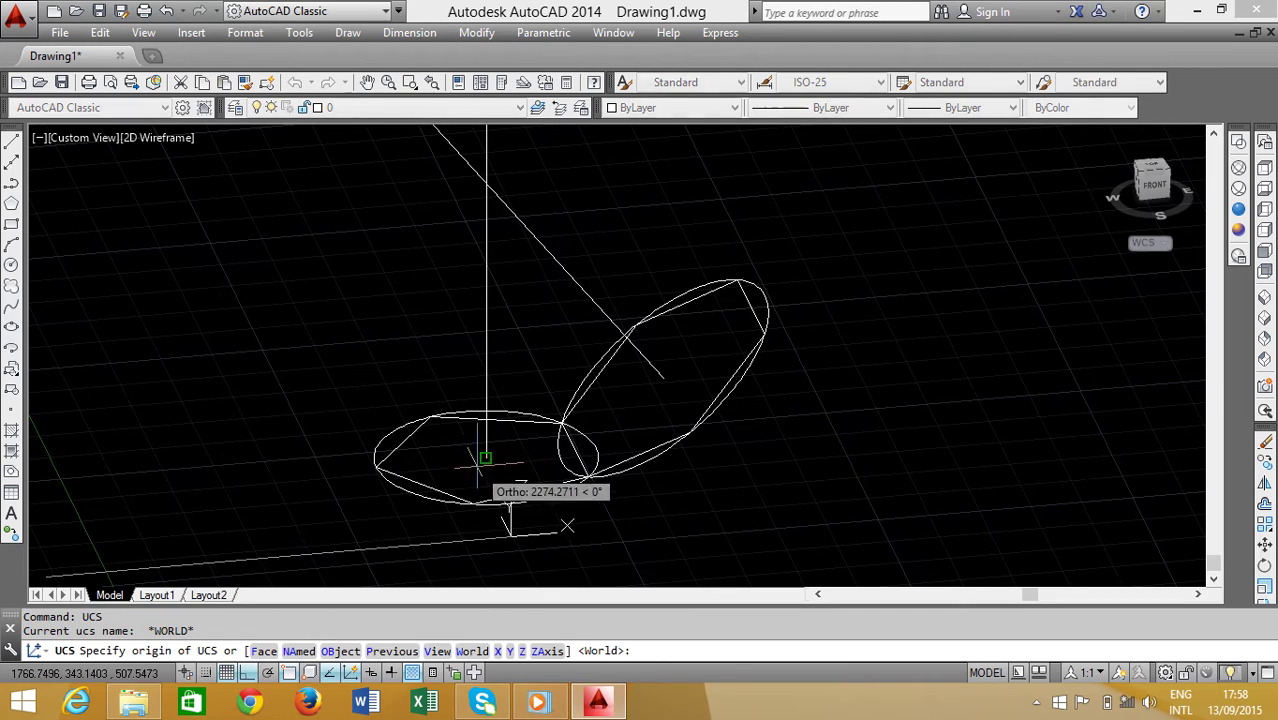
click(486, 453)
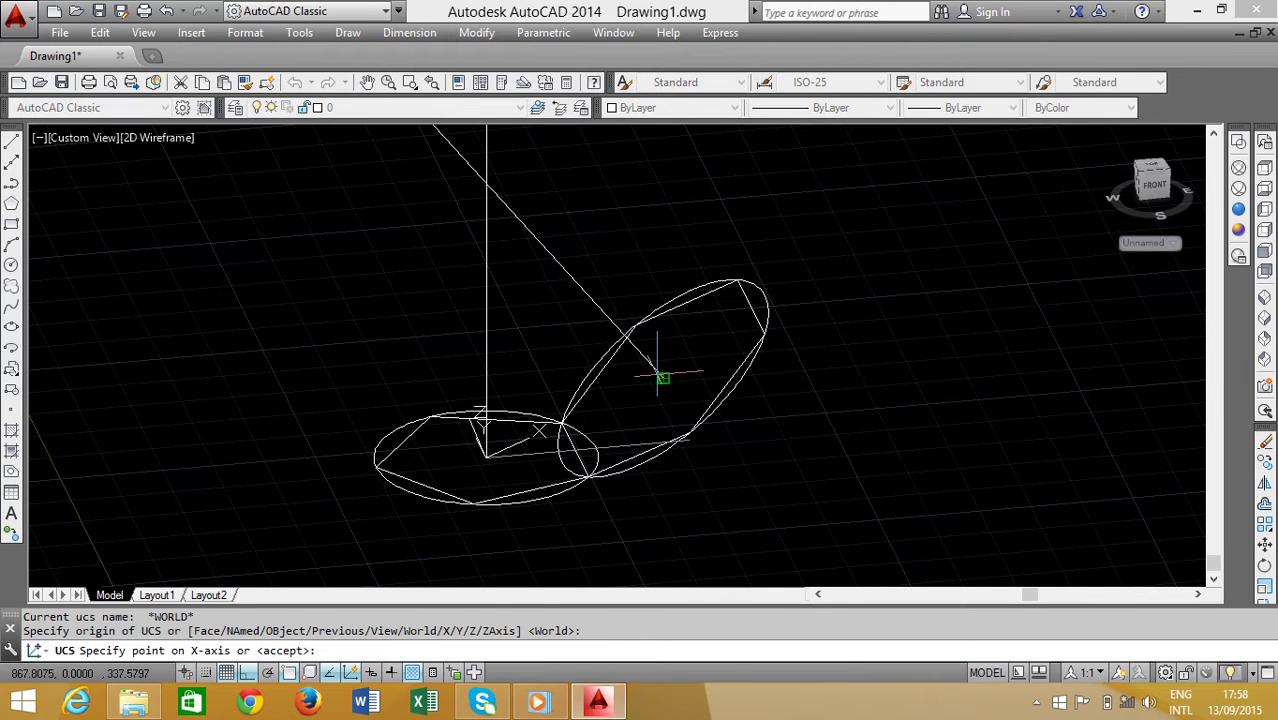
click(662, 377)
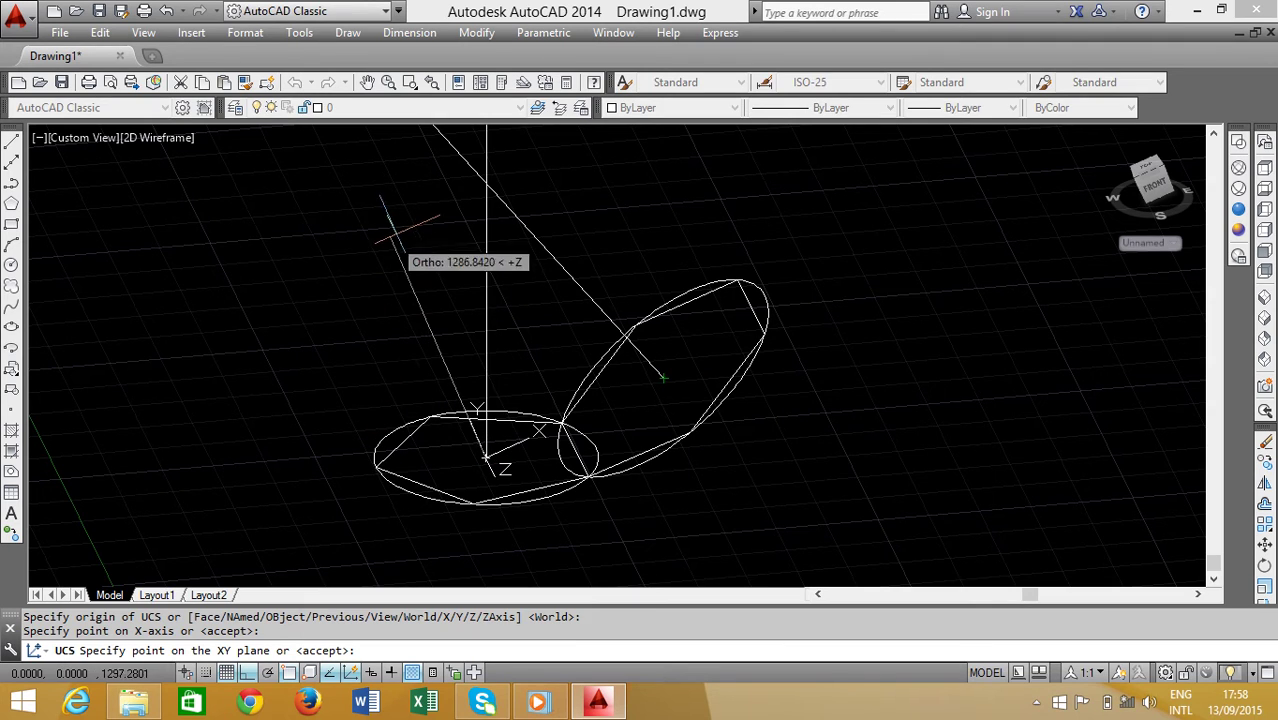
click(397, 228)
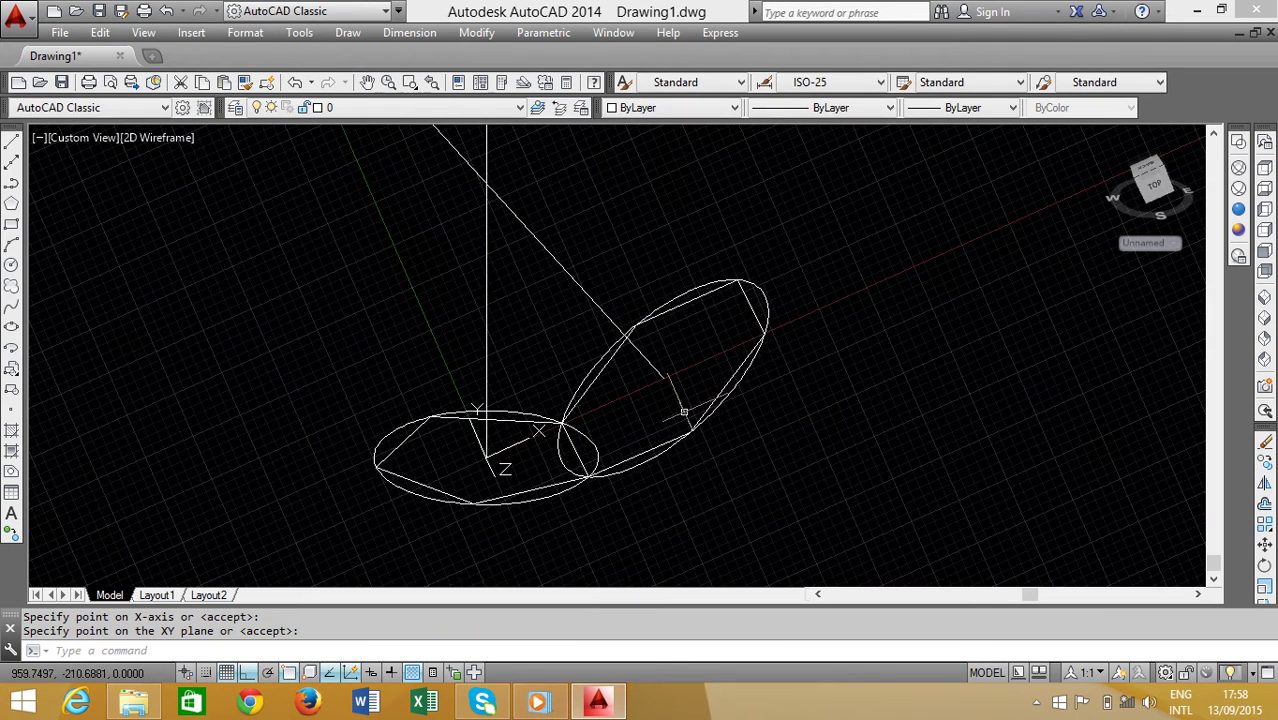
scroll(676, 400, down, 5)
scroll(678, 382, up, 5)
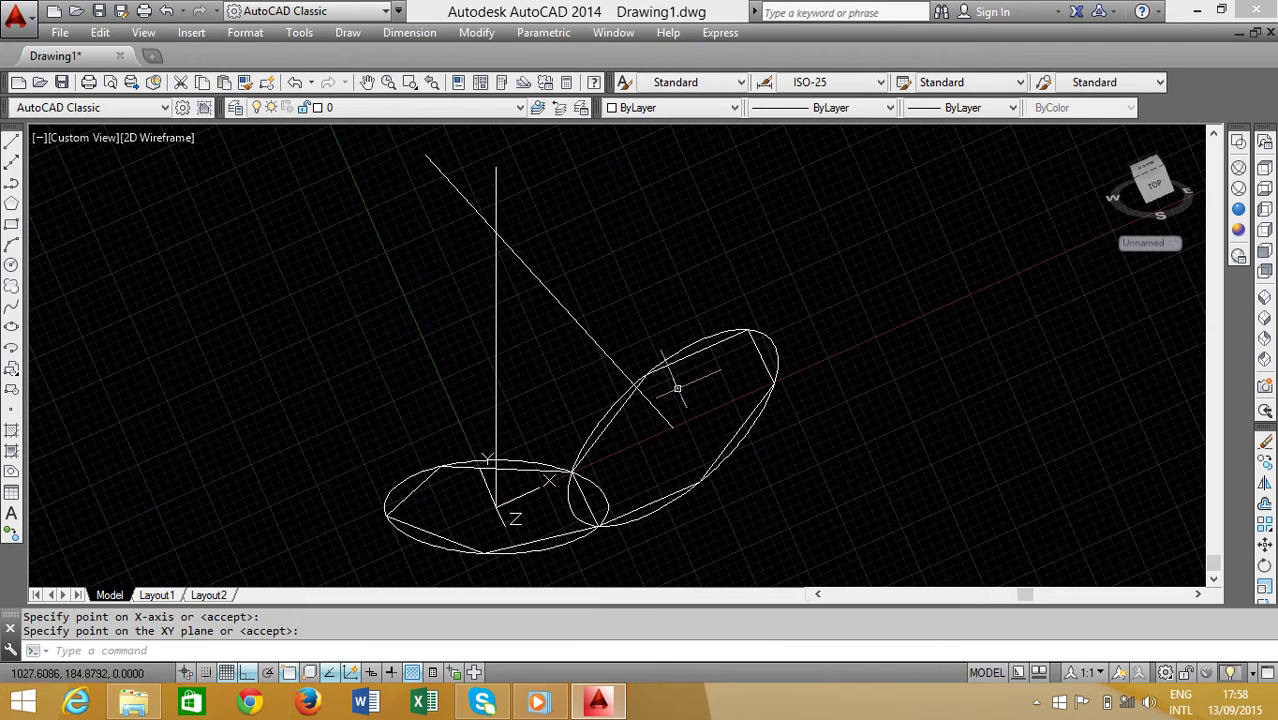
scroll(665, 440, down, 1)
scroll(666, 436, up, 1)
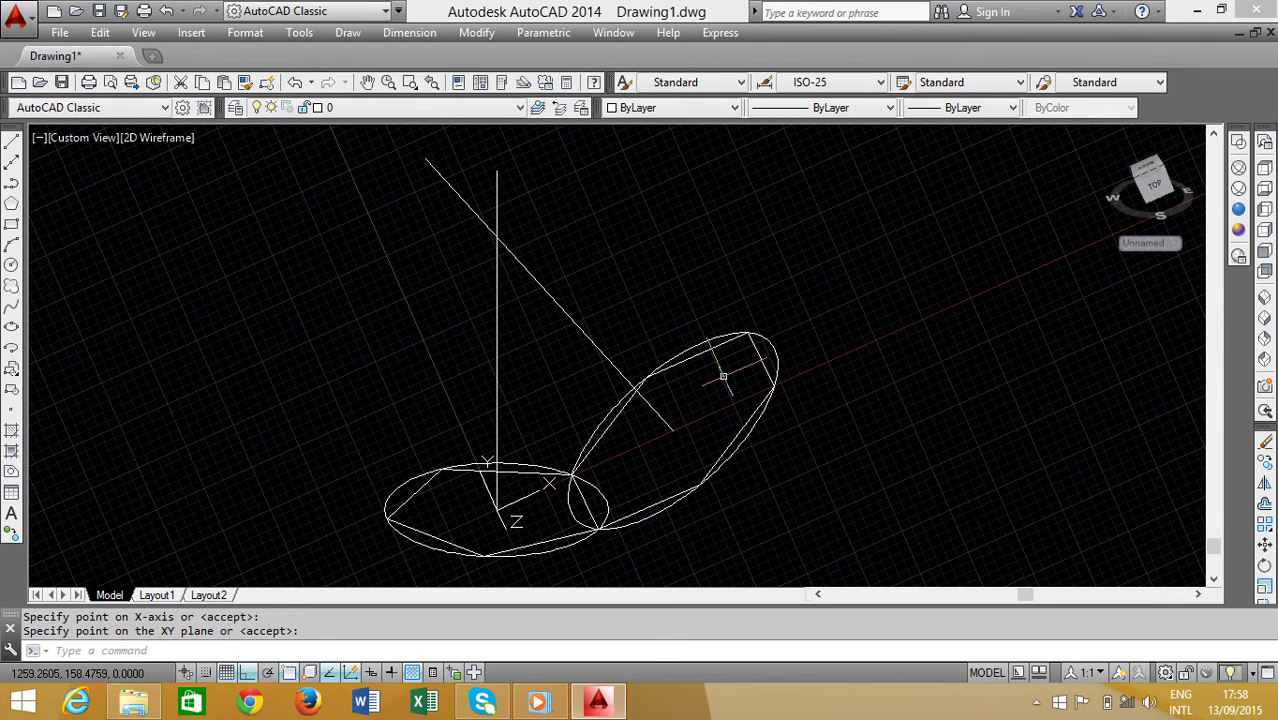
Loft the hexagon to the axis-line intersection point as a ruled surface.
text(Lof)
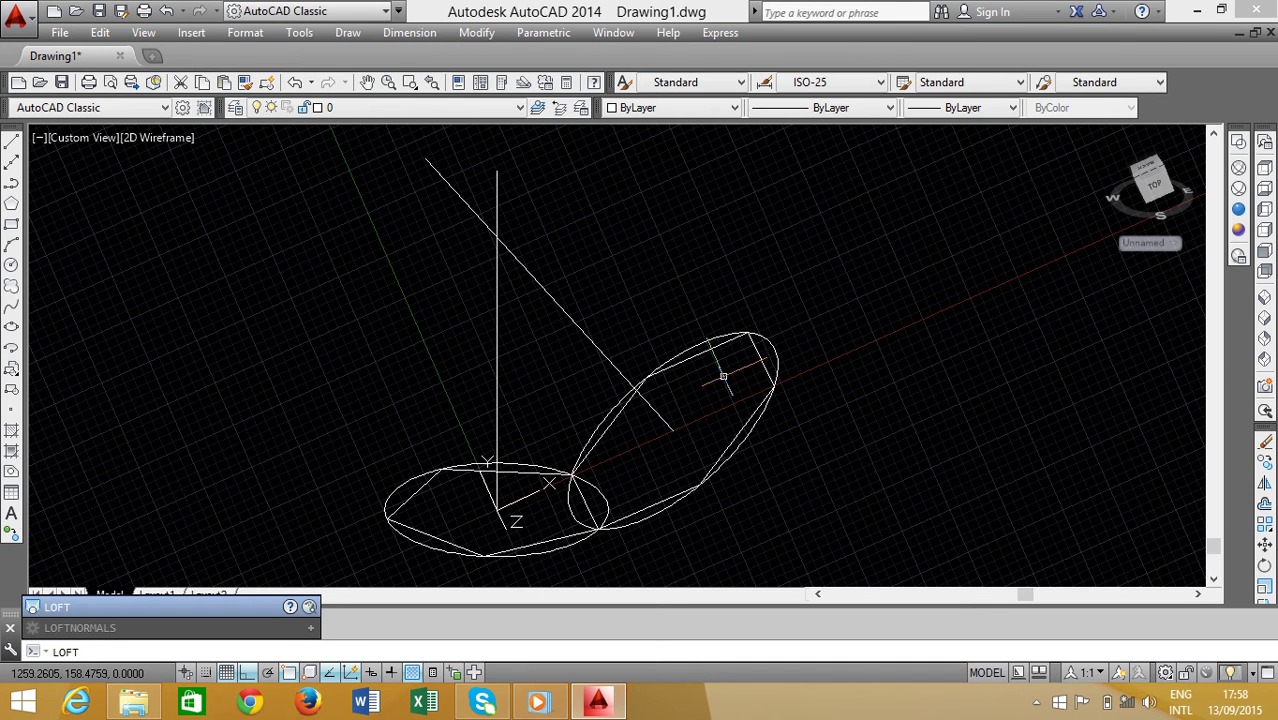
key(Return)
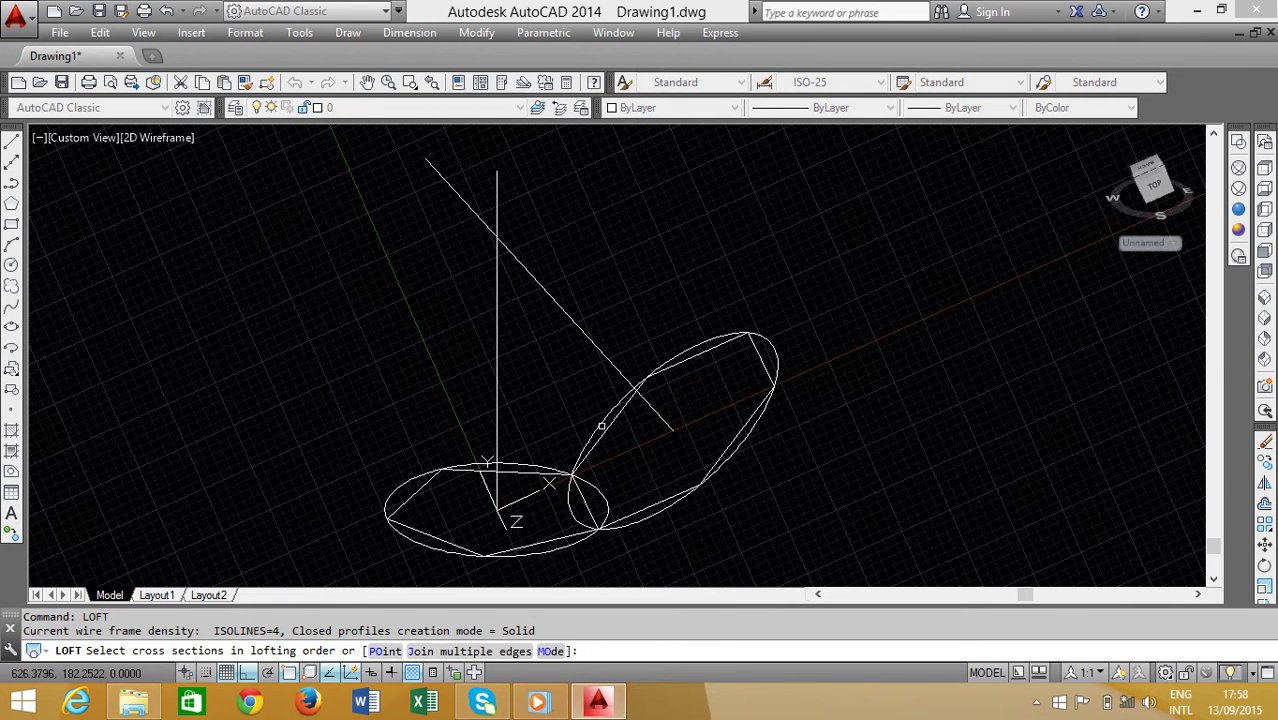
click(612, 420)
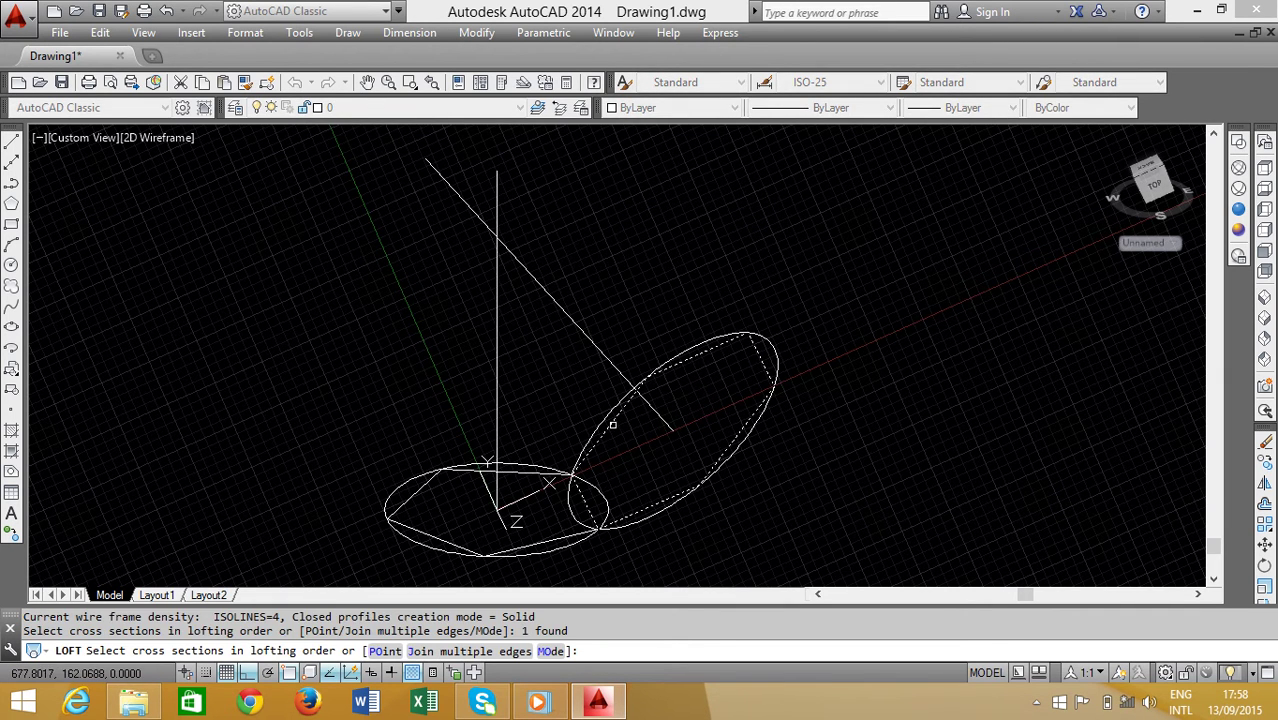
text(po)
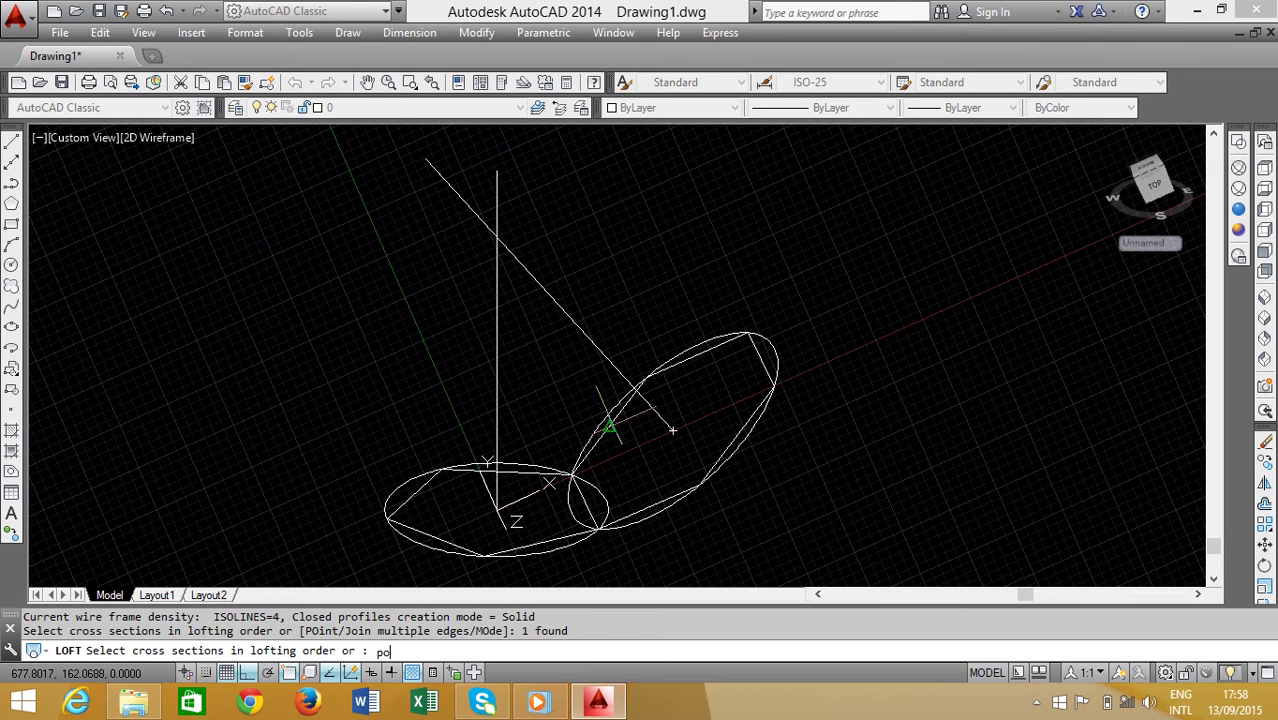
key(Return)
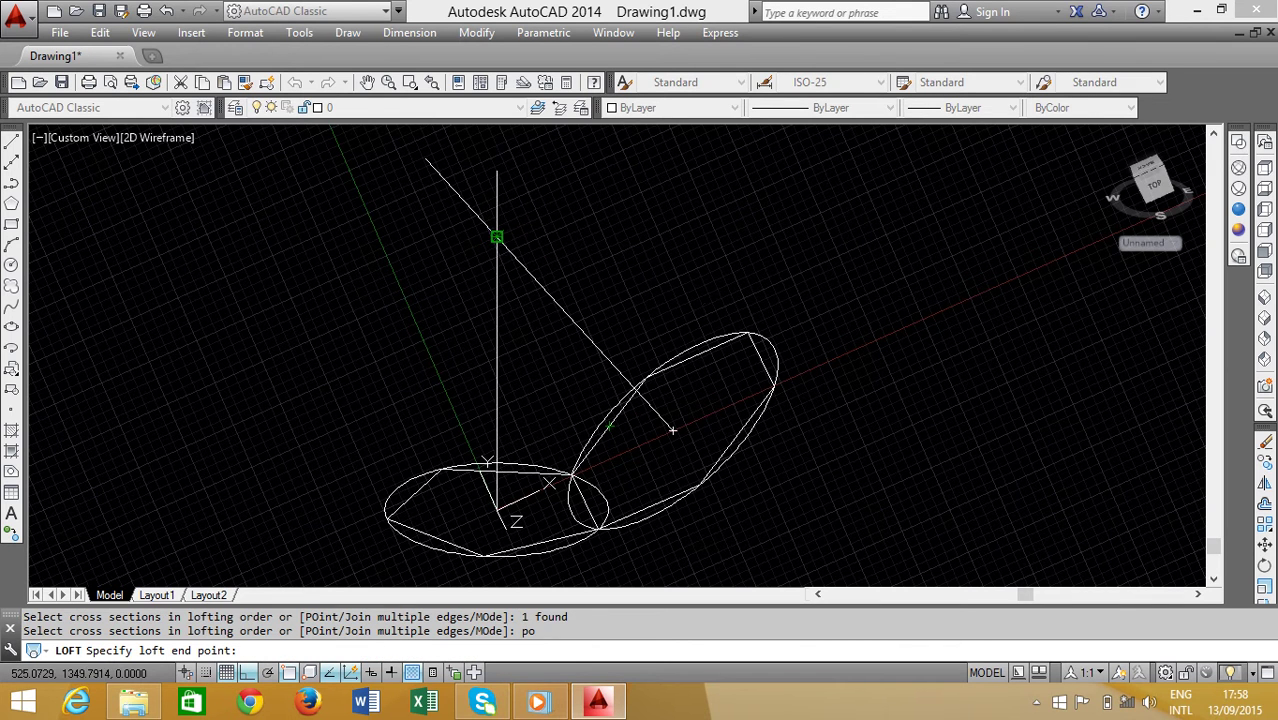
click(497, 237)
right_click(497, 237)
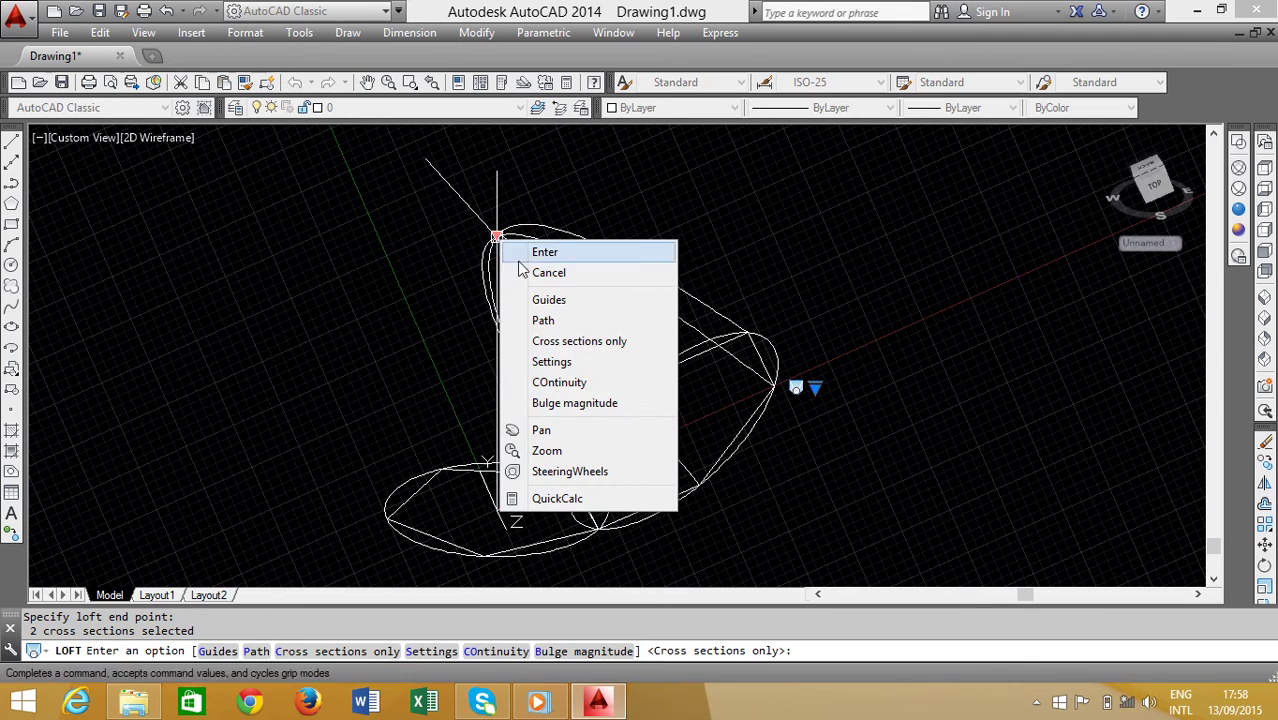
click(580, 366)
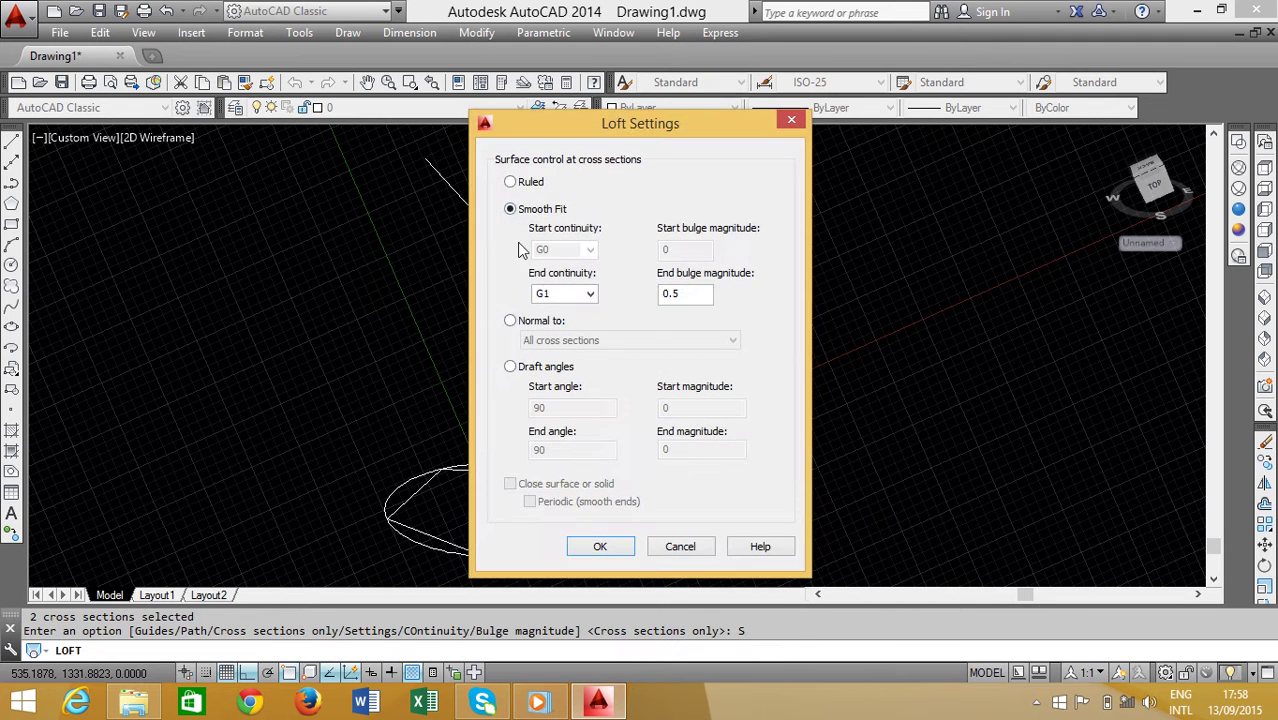
click(539, 184)
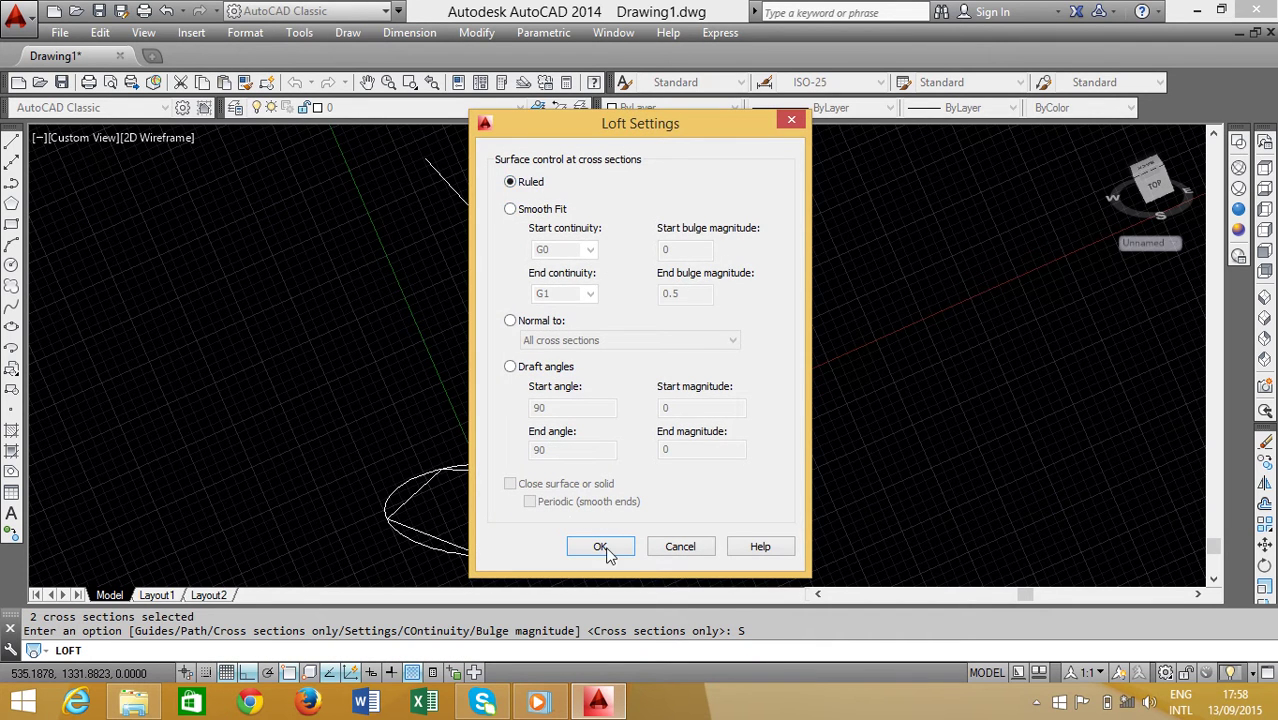
click(601, 547)
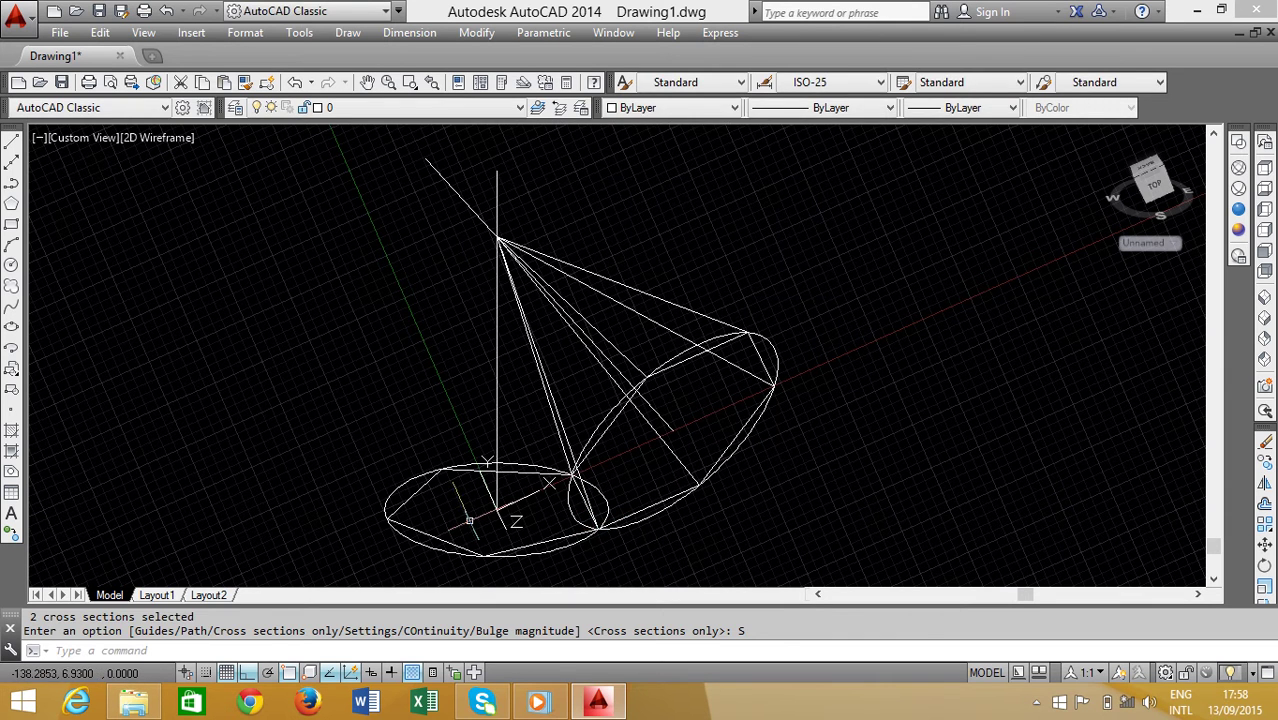
Loft the pentagon to the same apex point as a ruled surface.
key(Return)
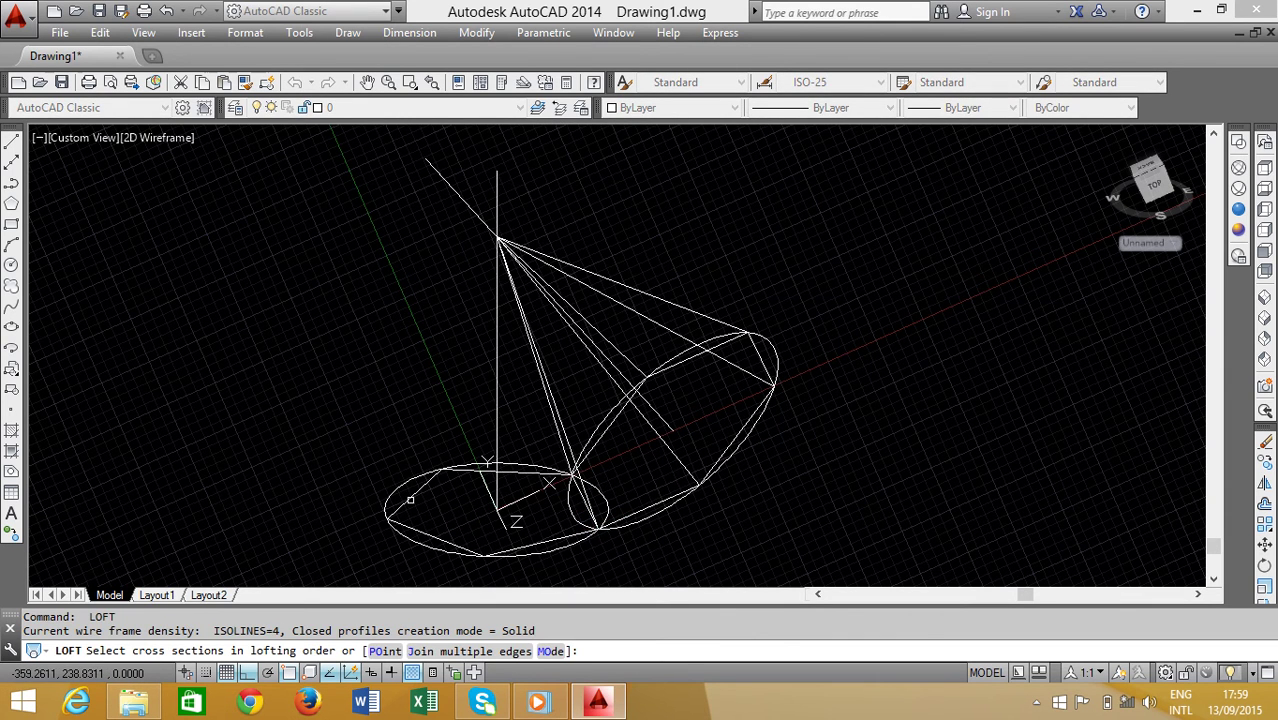
click(410, 499)
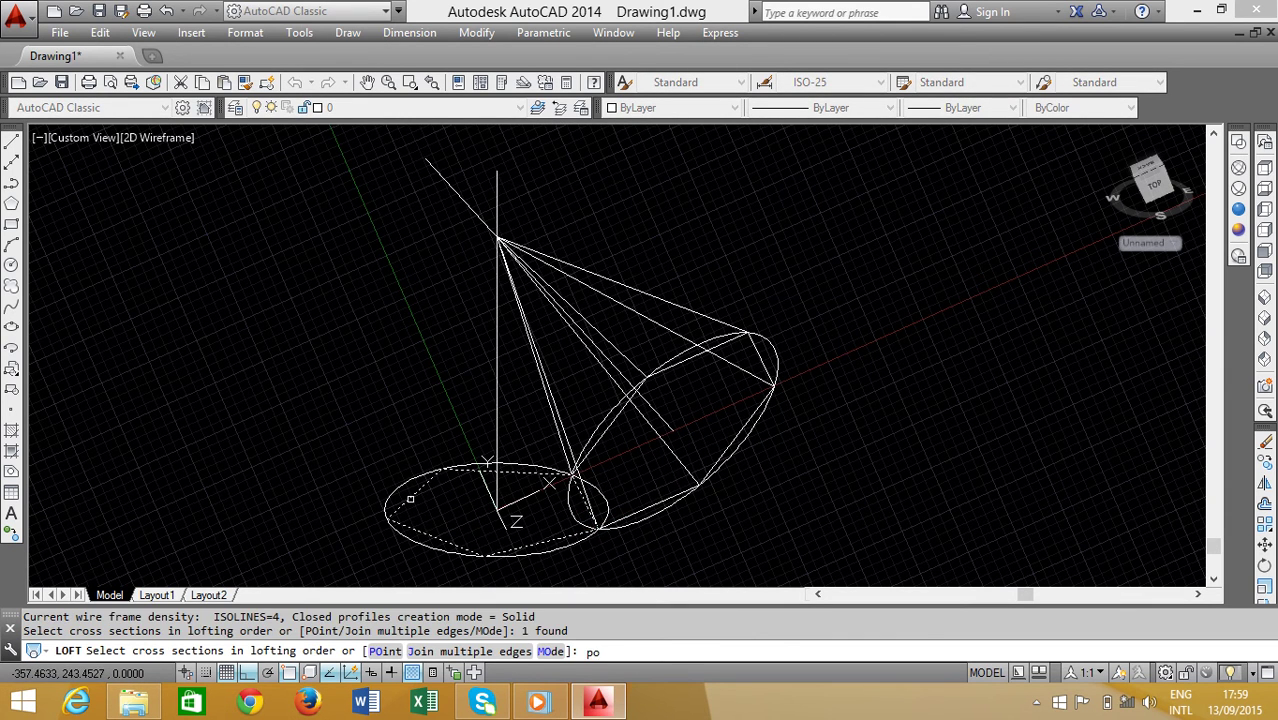
key(Return)
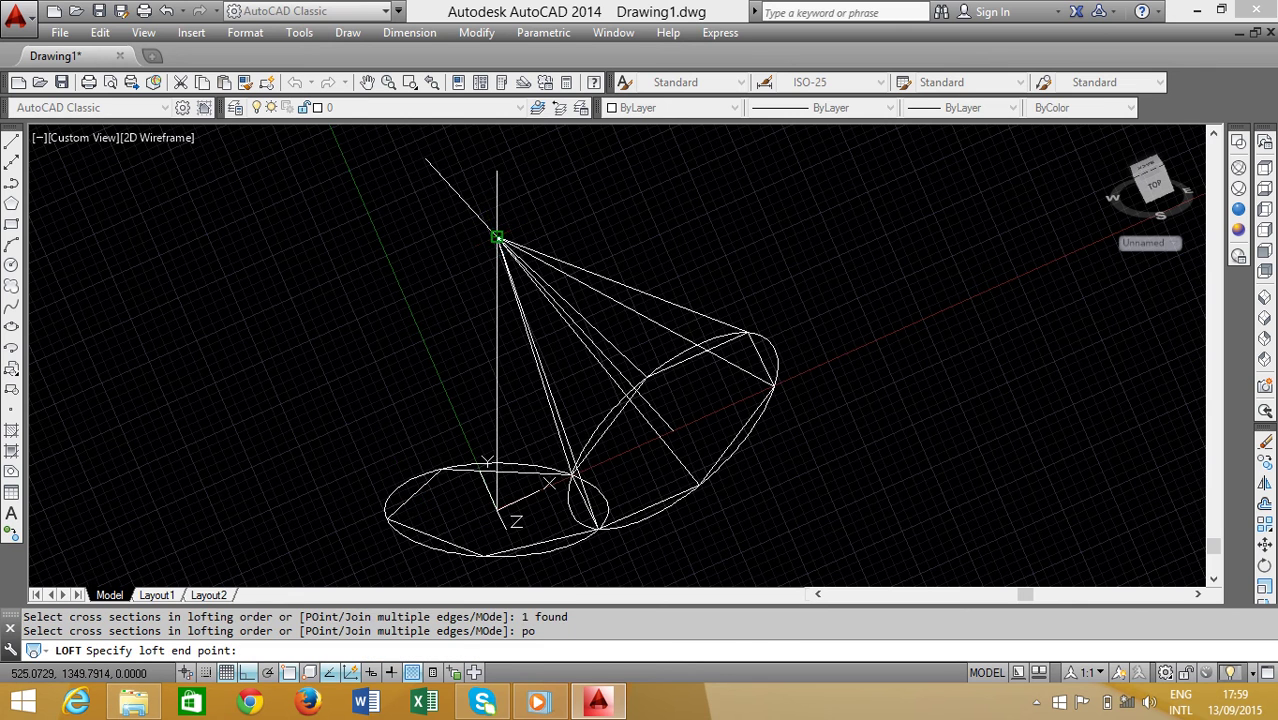
click(497, 237)
right_click(497, 237)
click(579, 386)
click(518, 182)
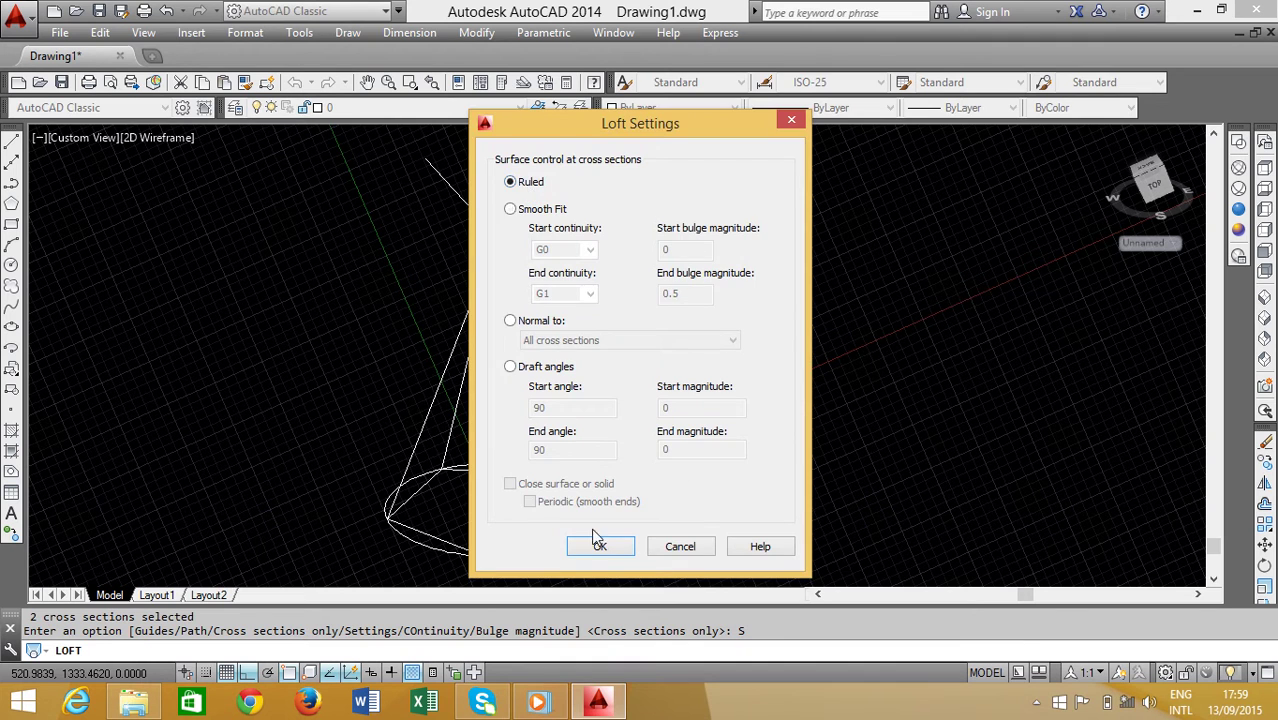
click(598, 545)
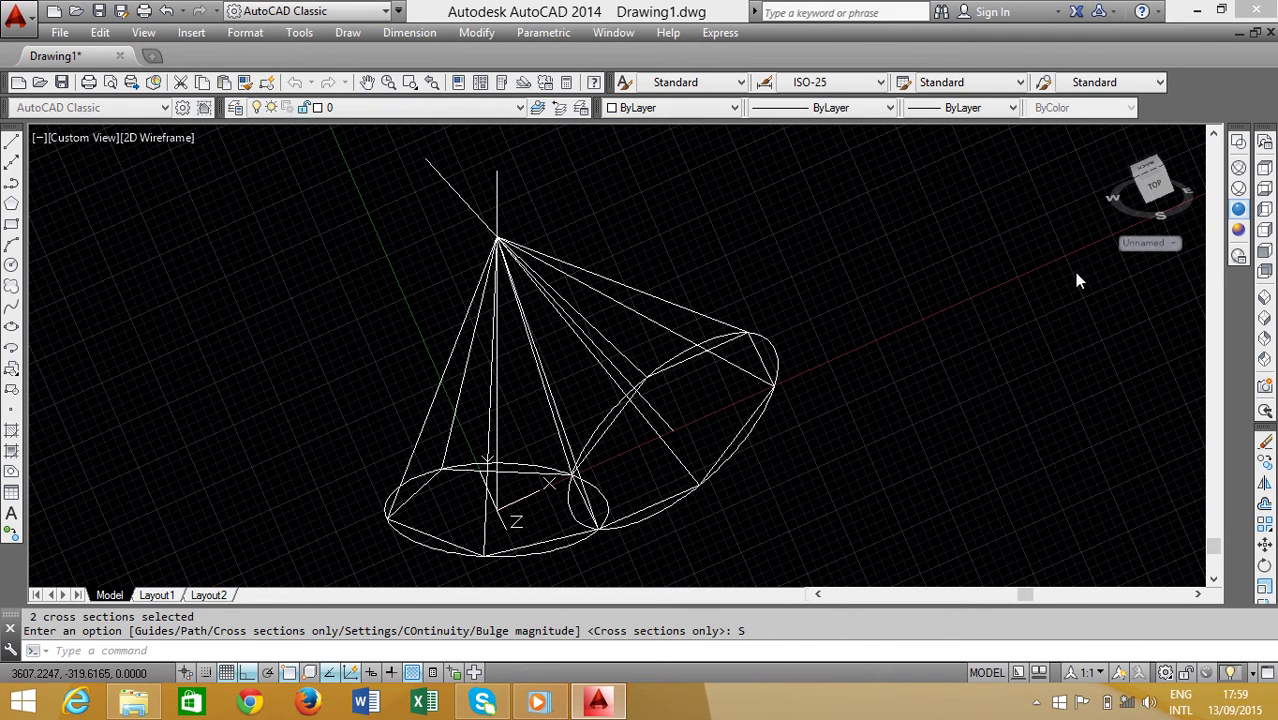
Switch to the Wireframe visual style and SW Isometric view, then orbit and pan to reframe the cone.
scroll(680, 385, down, 3)
scroll(680, 385, up, 1)
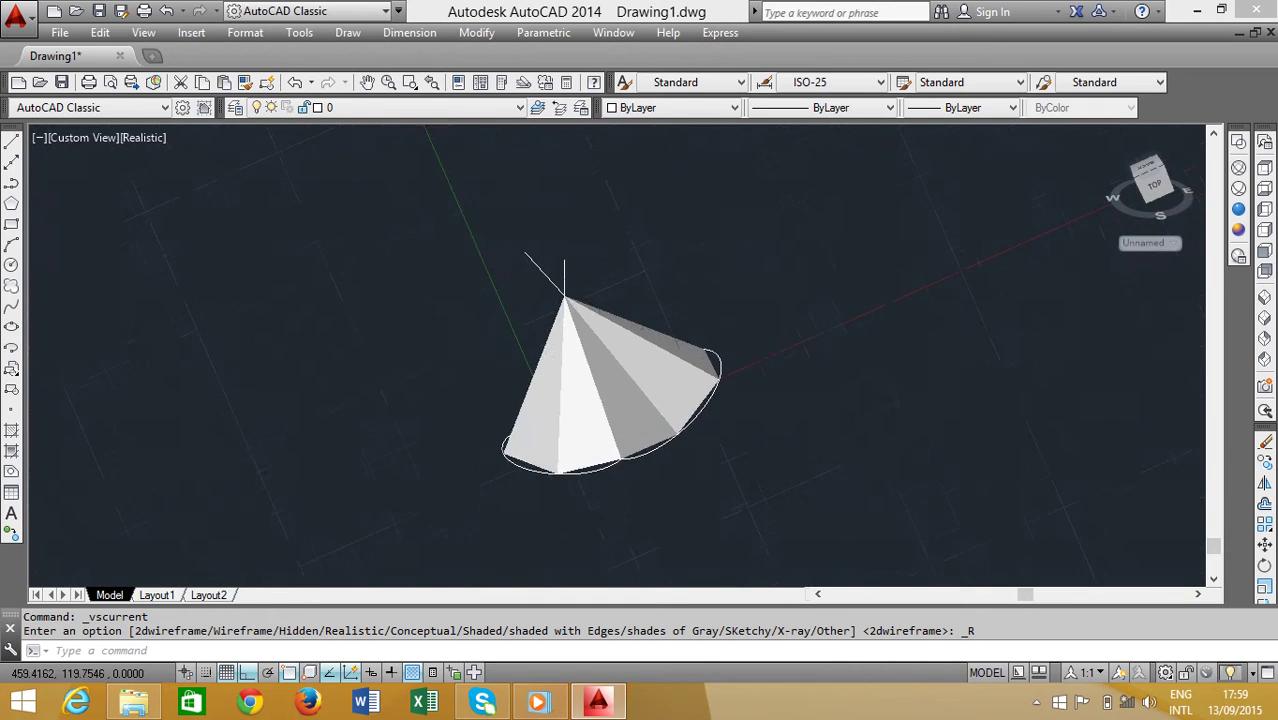
scroll(700, 430, up, 1)
mouse_move(701, 438)
shift+middle_down()
mouse_move(553, 445)
mouse_move(462, 416)
mouse_move(522, 303)
mouse_move(696, 322)
mouse_move(776, 402)
mouse_move(818, 396)
shift+middle_up()
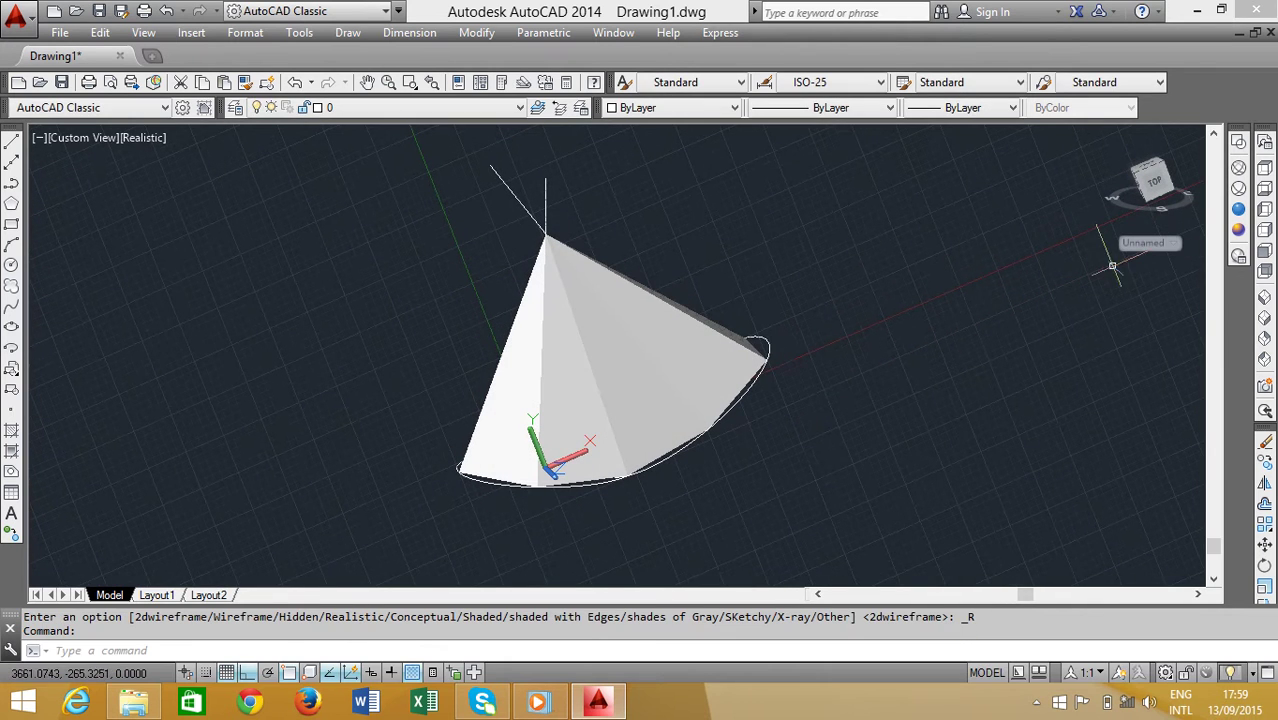
click(1239, 169)
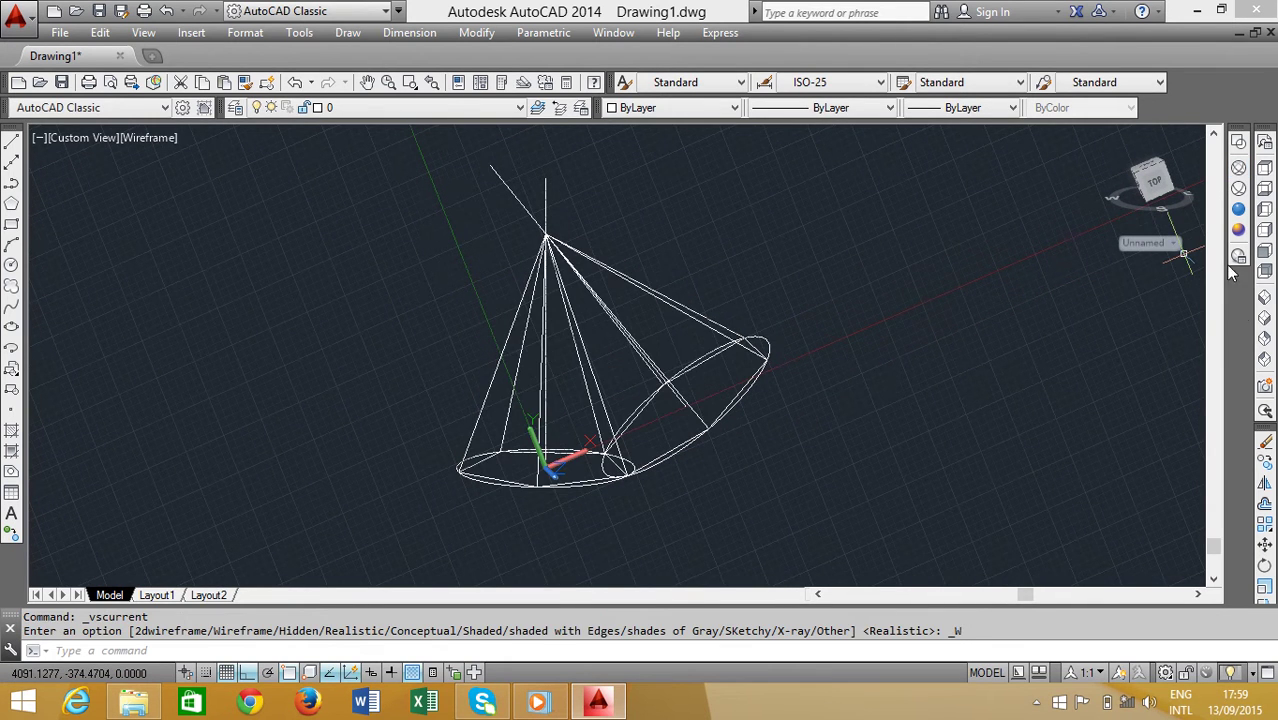
click(1263, 298)
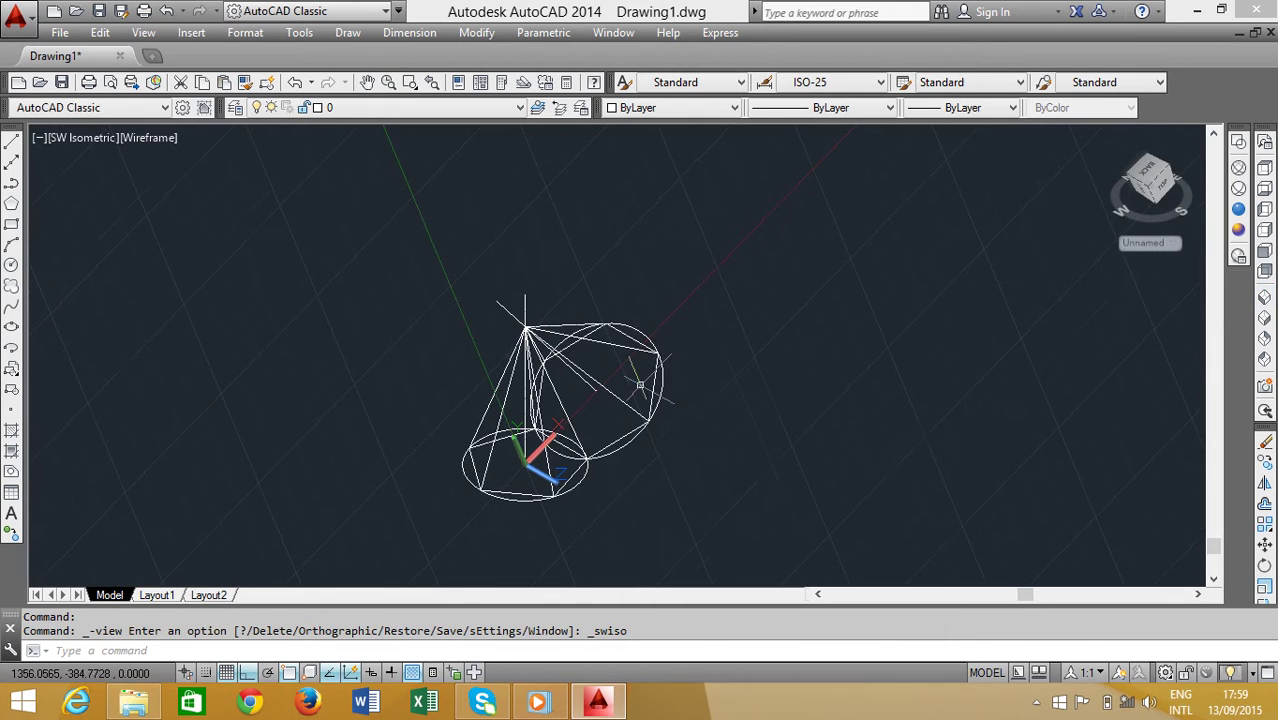
mouse_move(748, 395)
shift+middle_down()
mouse_move(693, 394)
mouse_move(662, 325)
shift+middle_up()
scroll(600, 370, up, 3)
scroll(593, 385, down, 3)
middle_drag(608, 410, 608, 360)
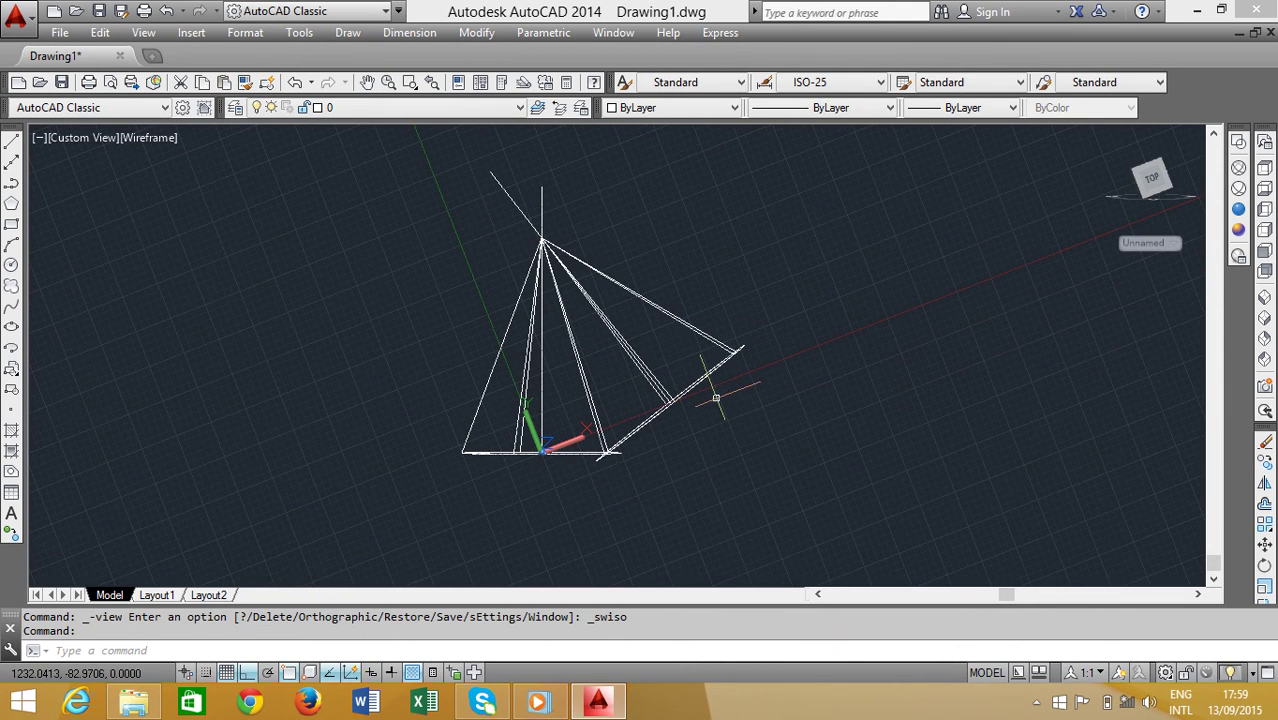
Create a sphere centred on the shared apex, sized to enclose both lofted pyramids.
key(BackSpace)
text(s)
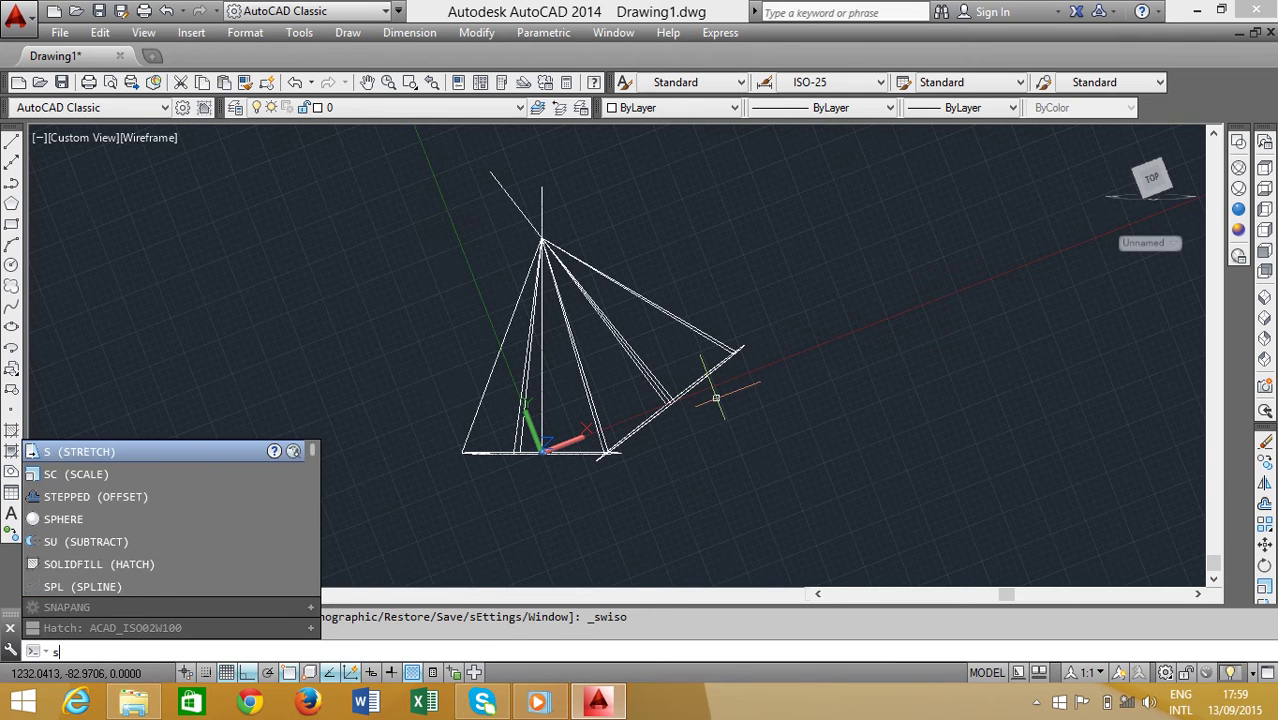
text(he)
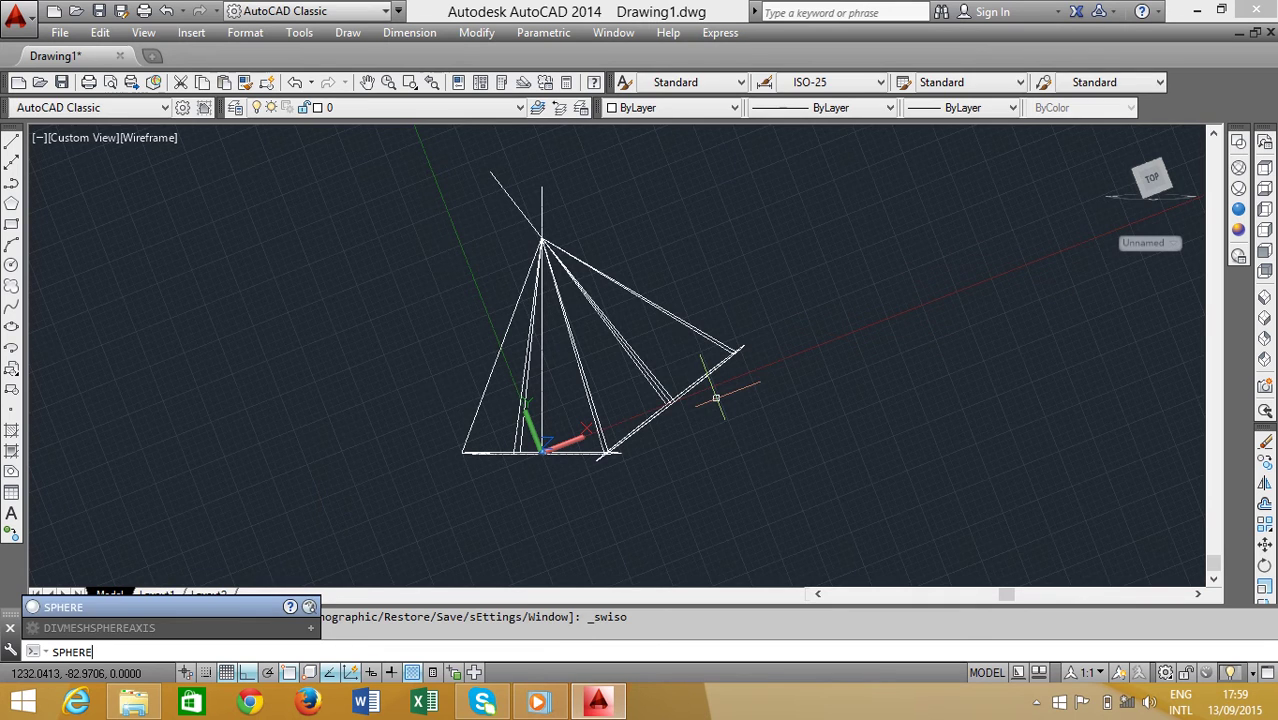
key(Return)
scroll(541, 238, up, 3)
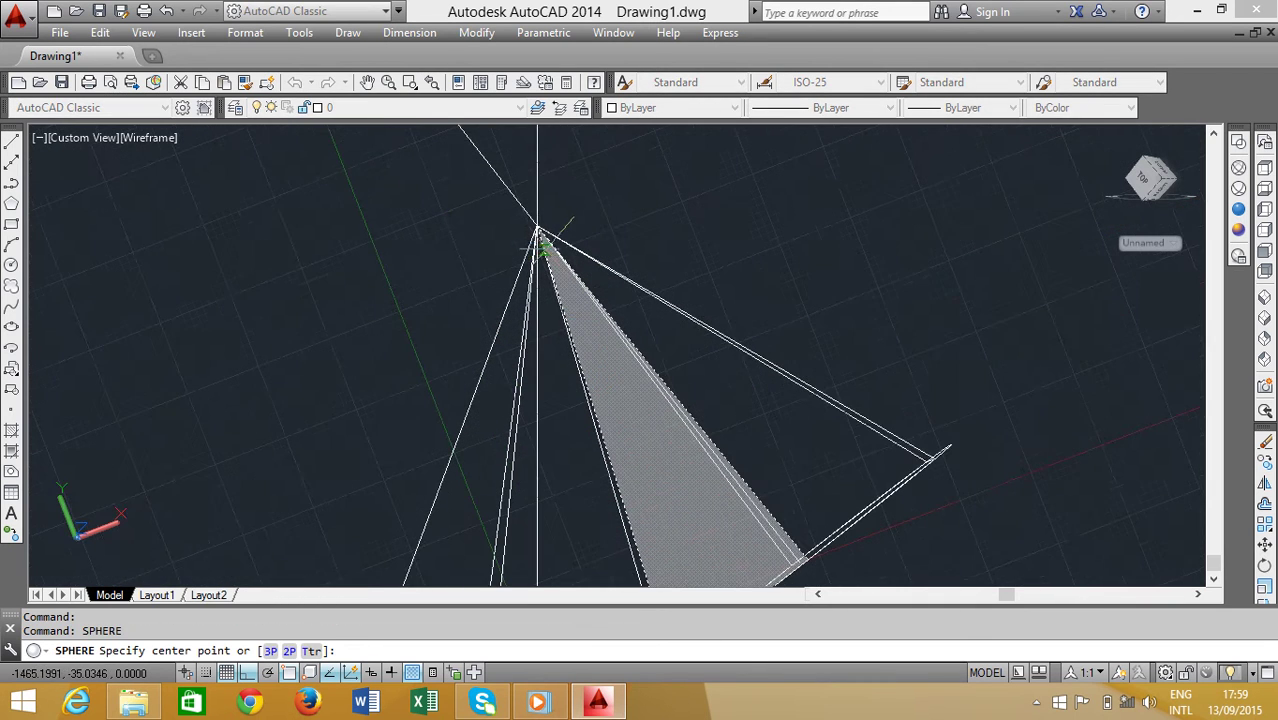
click(537, 228)
scroll(537, 228, down, 2)
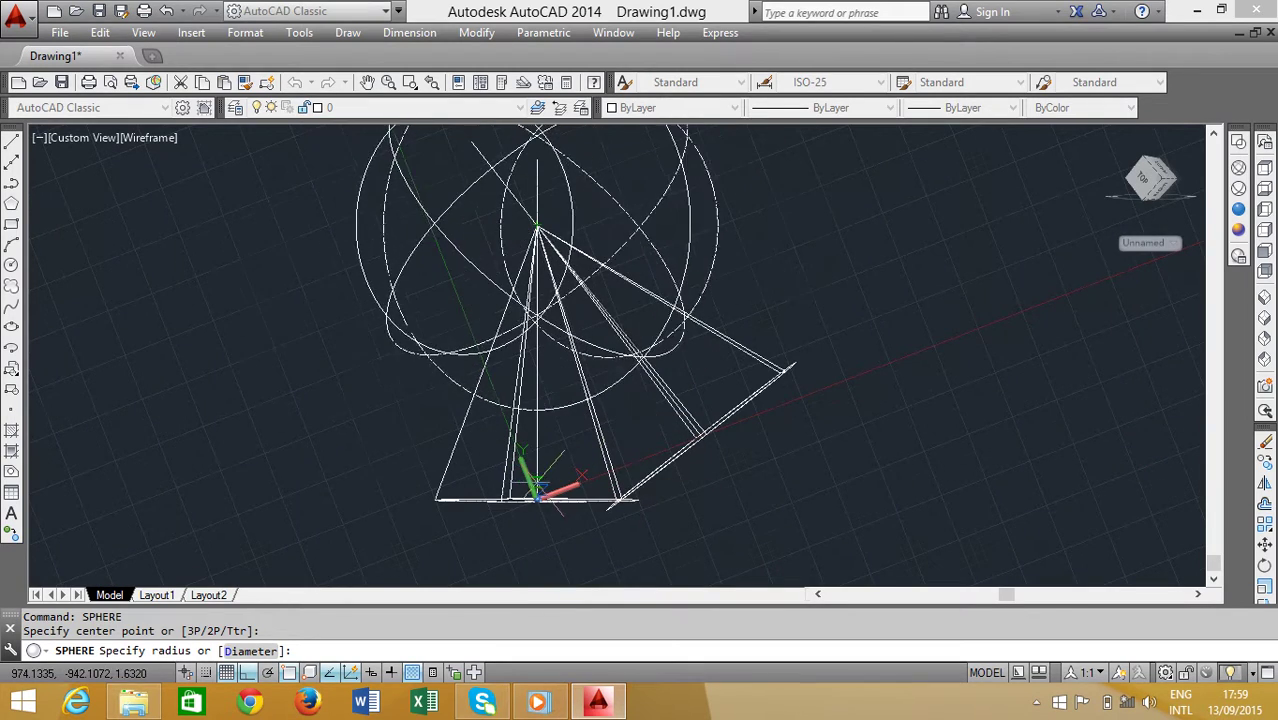
scroll(536, 480, up, 5)
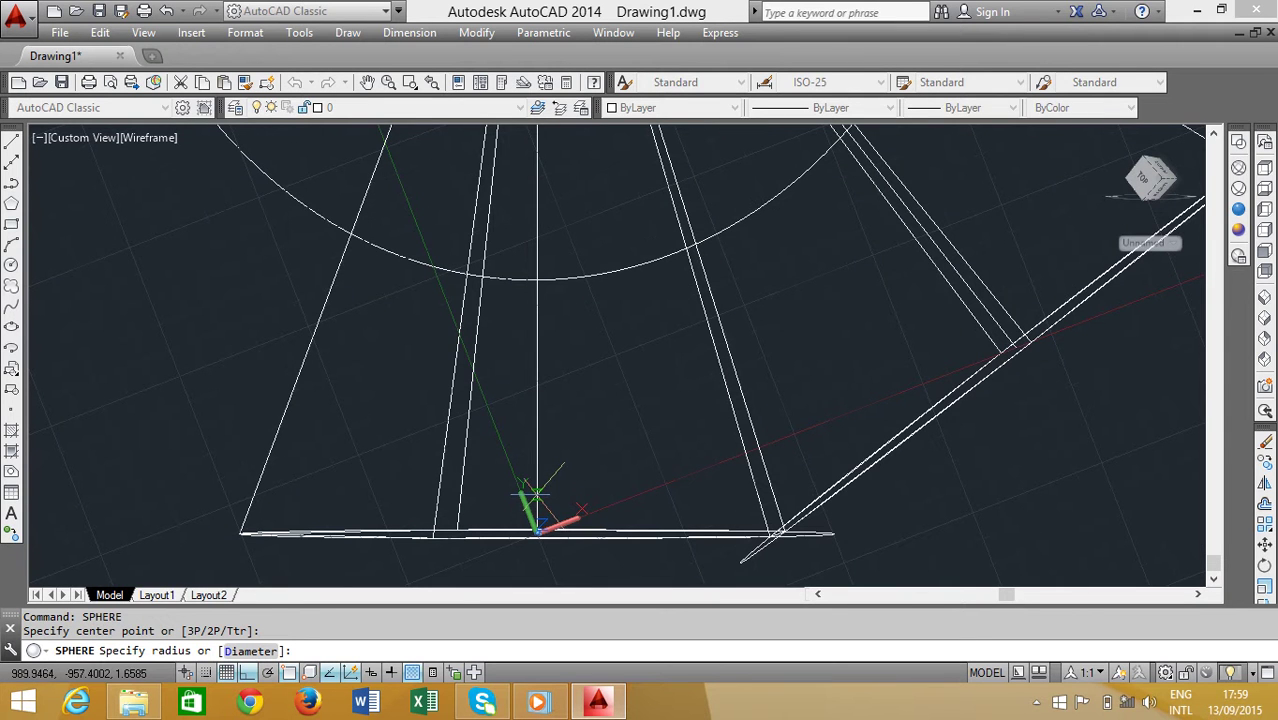
click(537, 492)
scroll(537, 490, down, 1)
scroll(537, 490, down, 2)
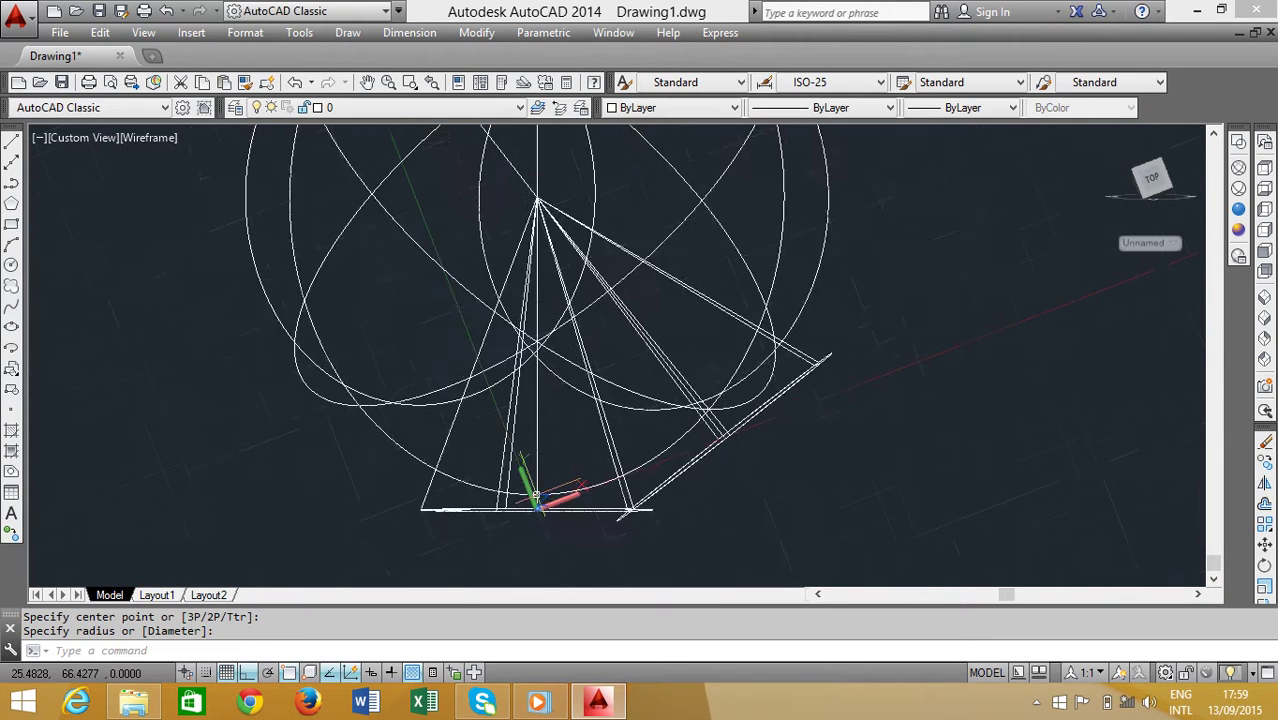
scroll(537, 487, down, 2)
key(Return)
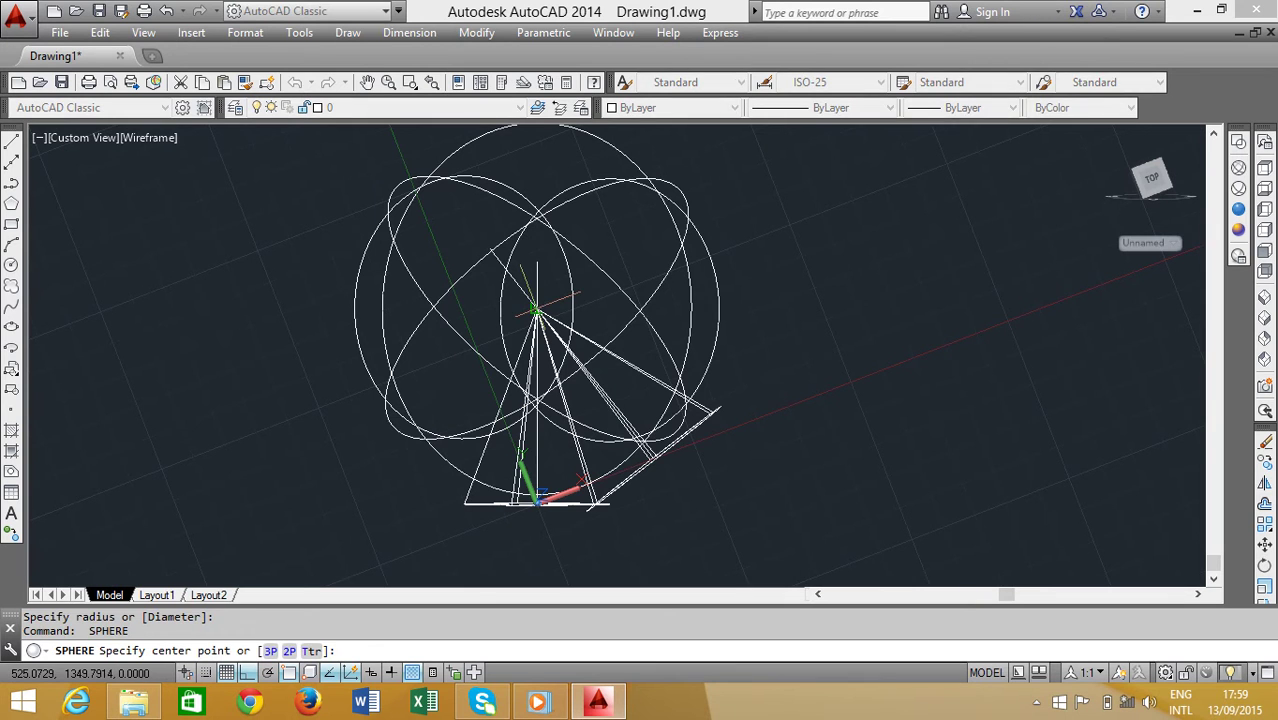
Centre a second sphere on the cone apex, with its radius reaching near the pyramids' base.
click(537, 312)
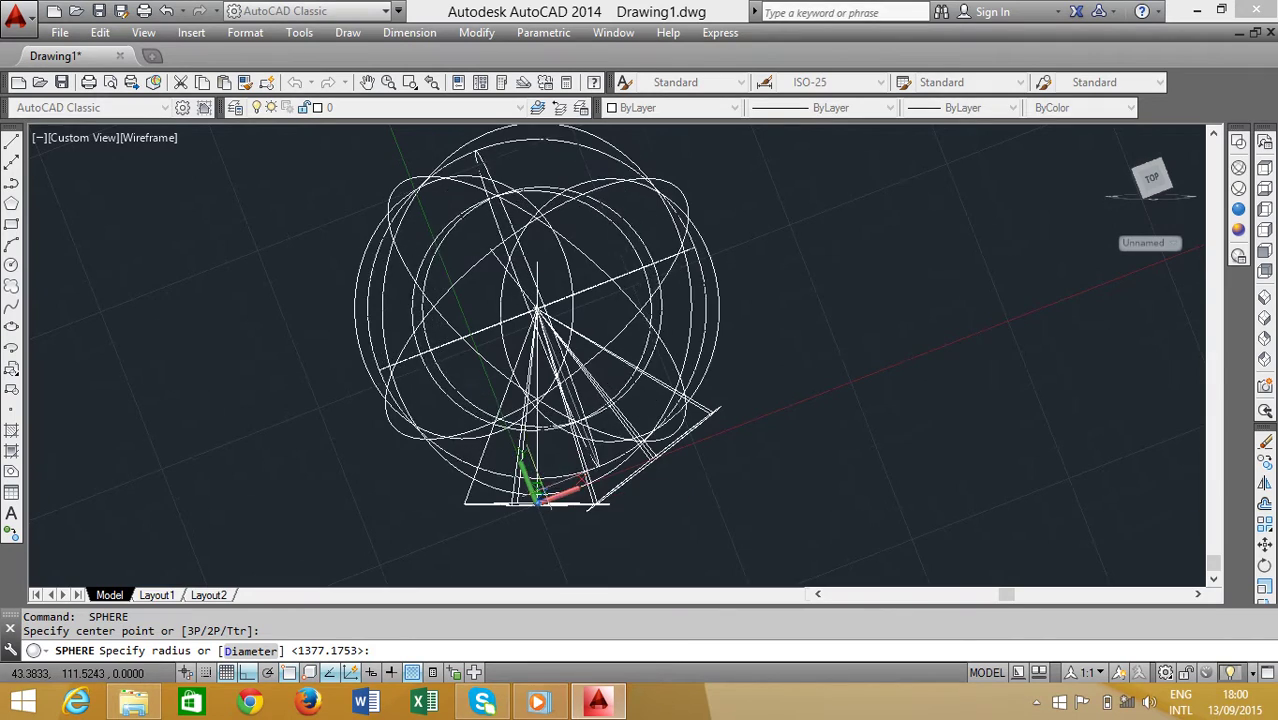
scroll(549, 470, up, 2)
scroll(540, 468, up, 2)
scroll(520, 465, up, 2)
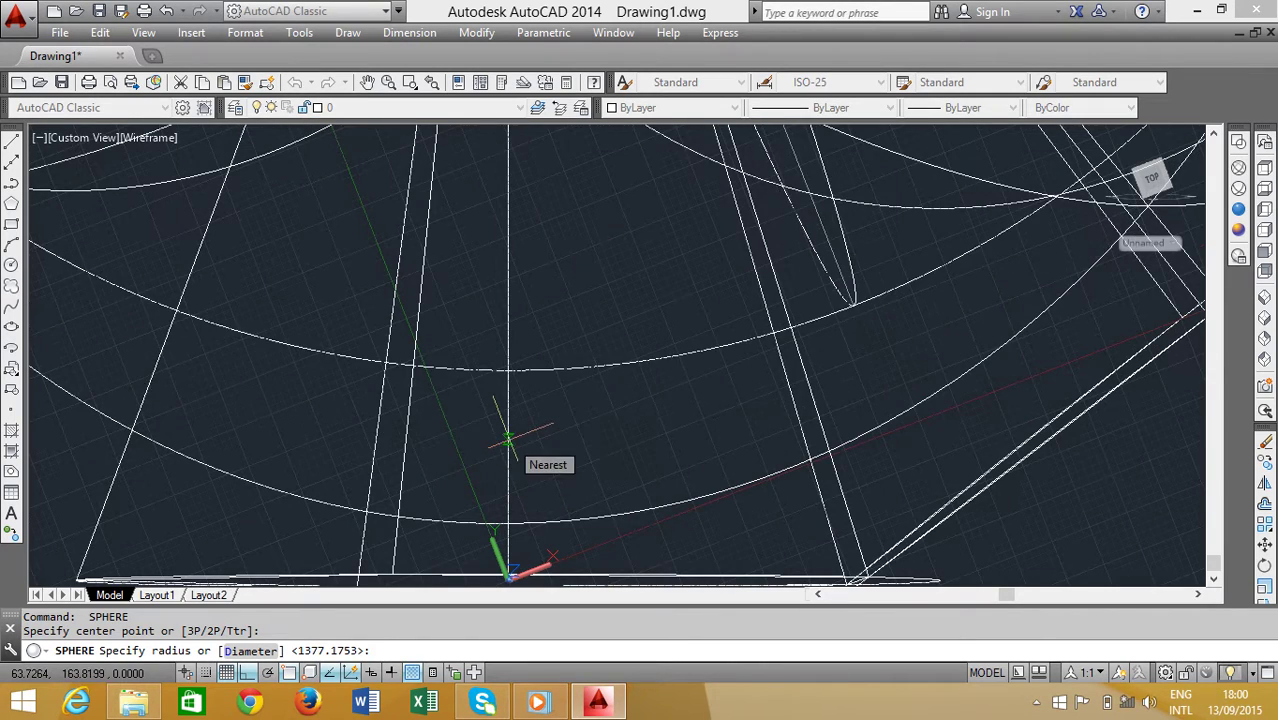
click(508, 438)
scroll(677, 442, down, 3)
scroll(677, 442, down, 2)
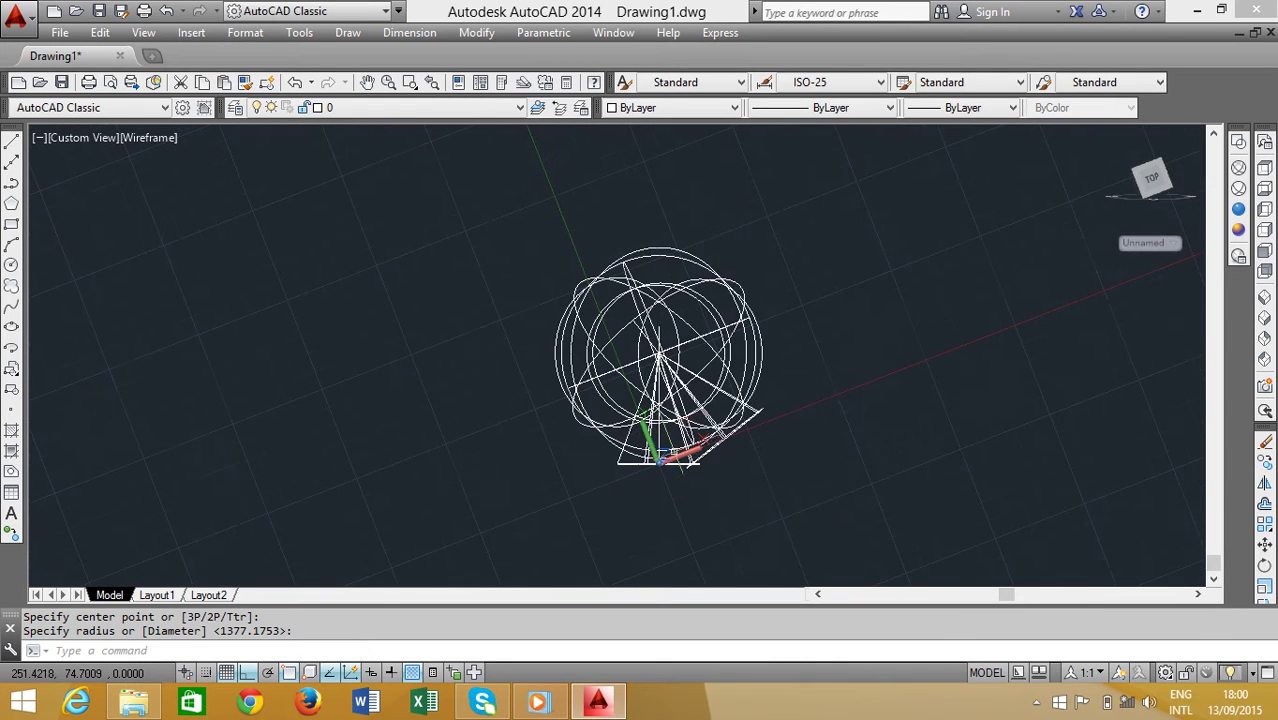
scroll(633, 461, up, 1)
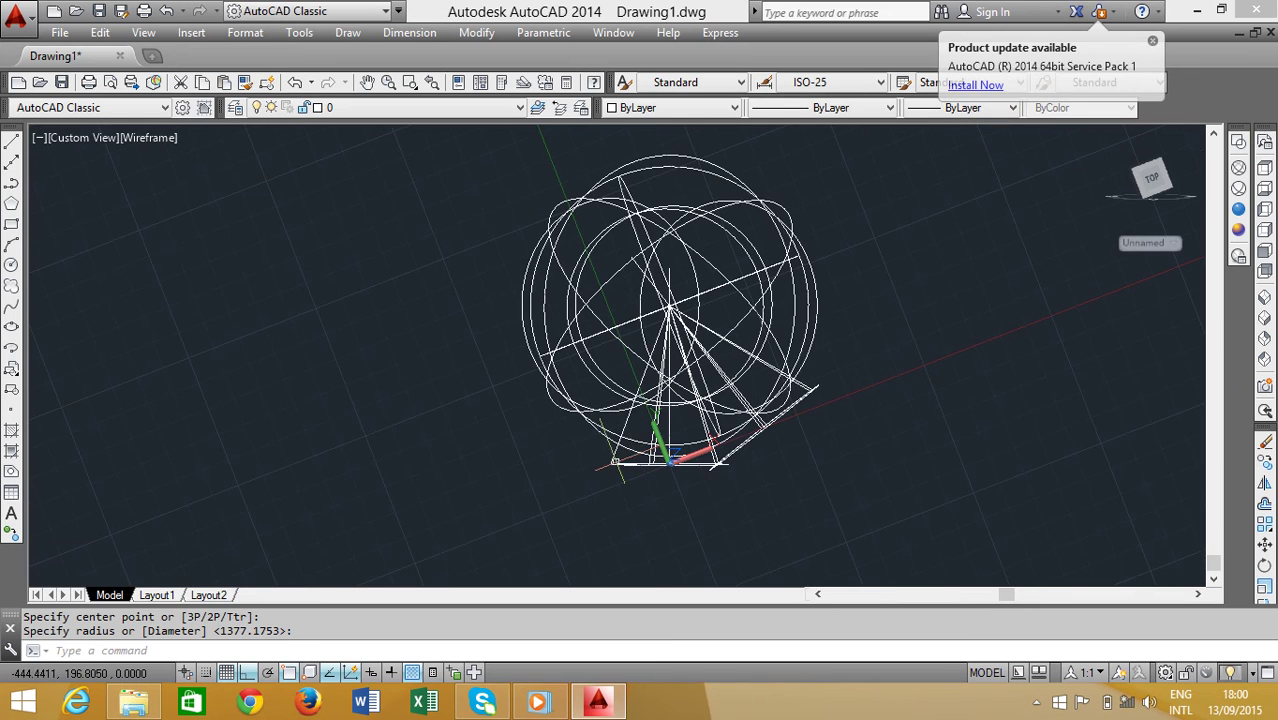
Subtract the inner sphere from the outer sphere with SU.
text(su)
key(Return)
click(606, 437)
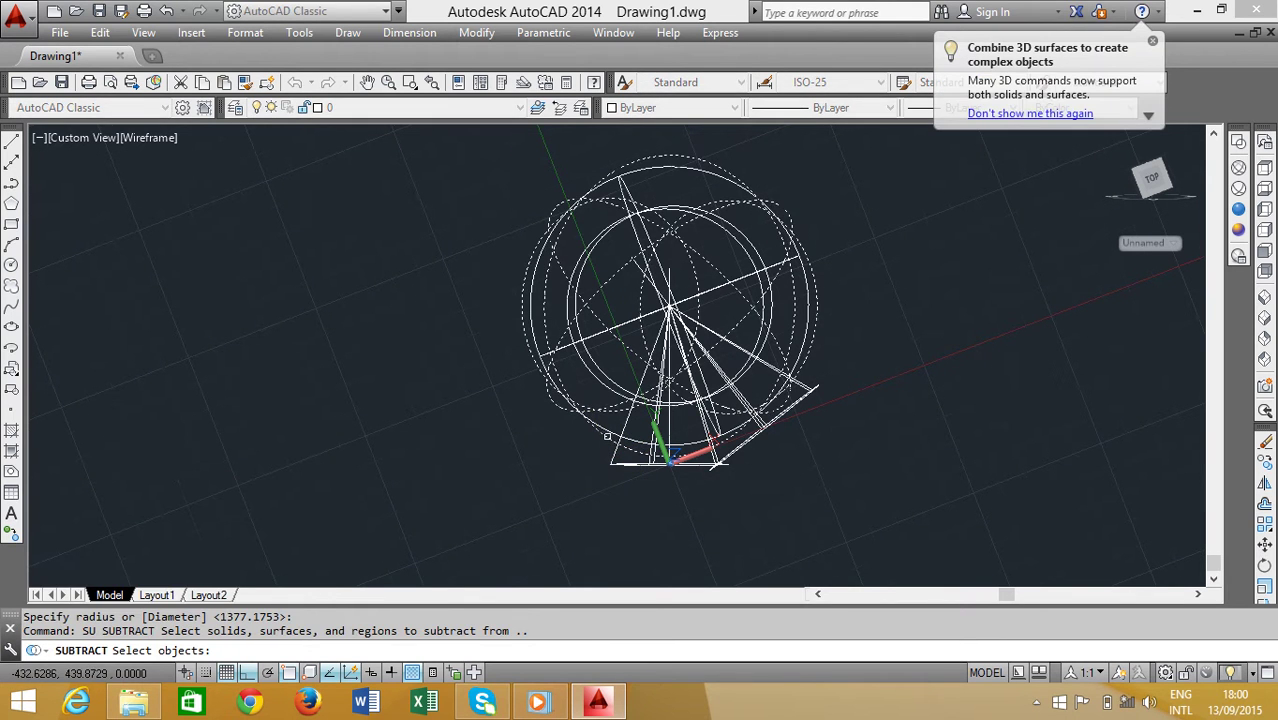
key(Return)
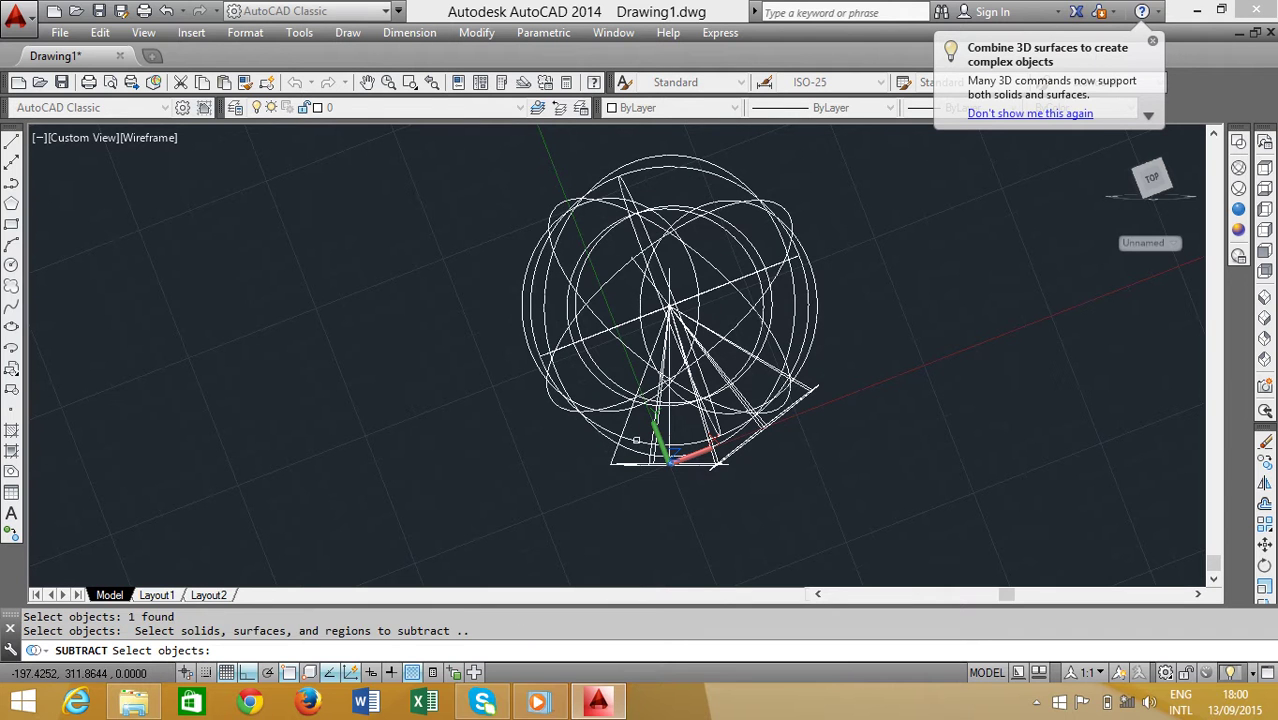
click(636, 440)
key(Return)
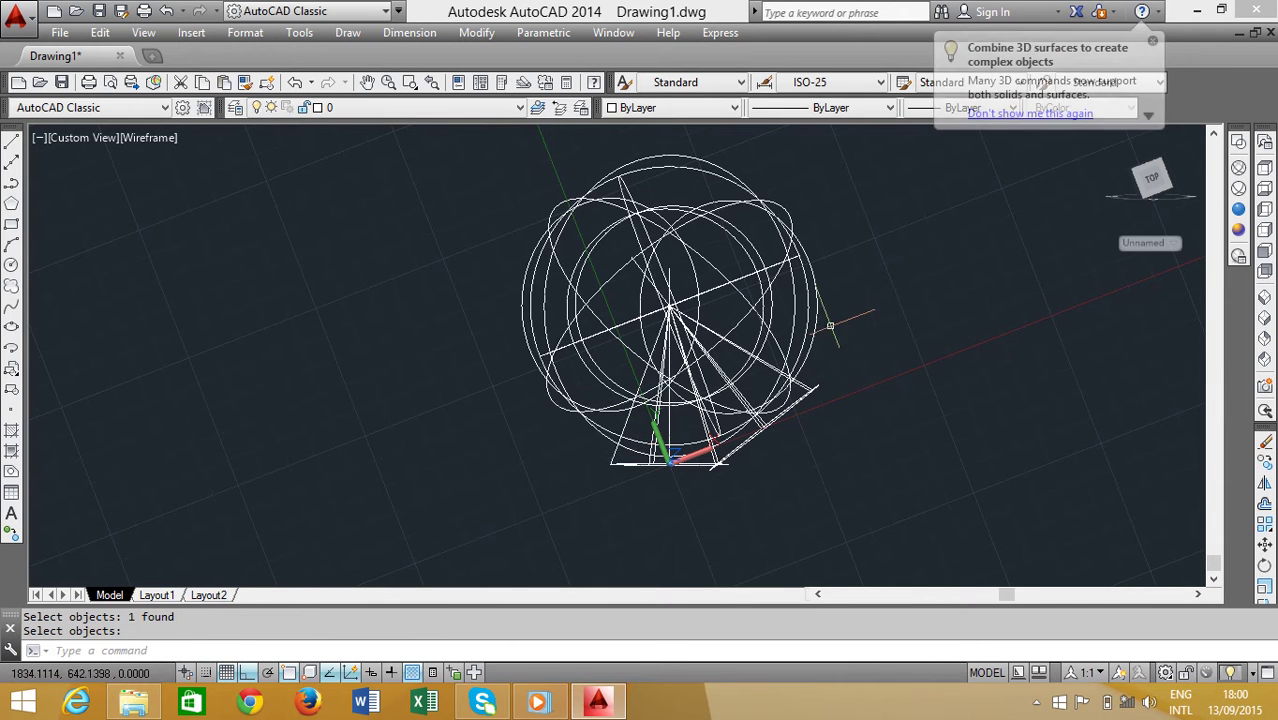
Preview the hollow shell in Realistic style, then return to Wireframe.
click(1238, 208)
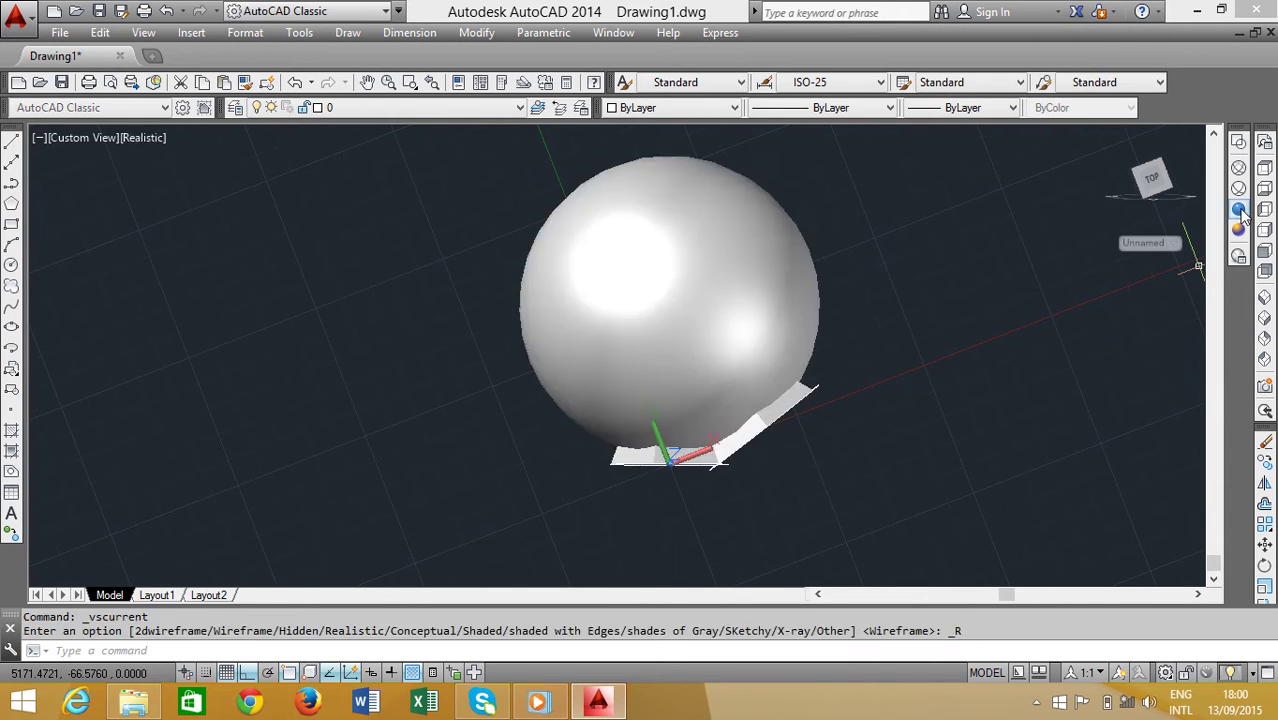
scroll(690, 426, up, 3)
scroll(691, 401, down, 3)
scroll(694, 400, up, 2)
scroll(698, 400, down, 2)
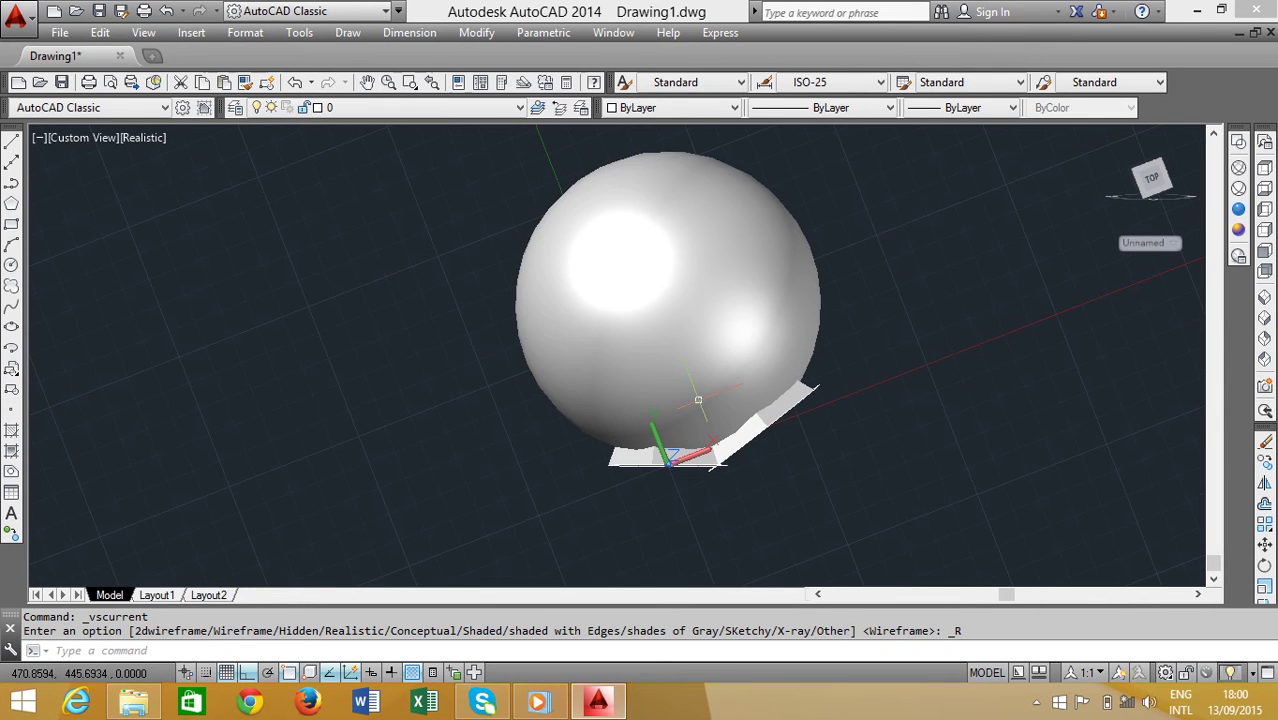
click(1239, 168)
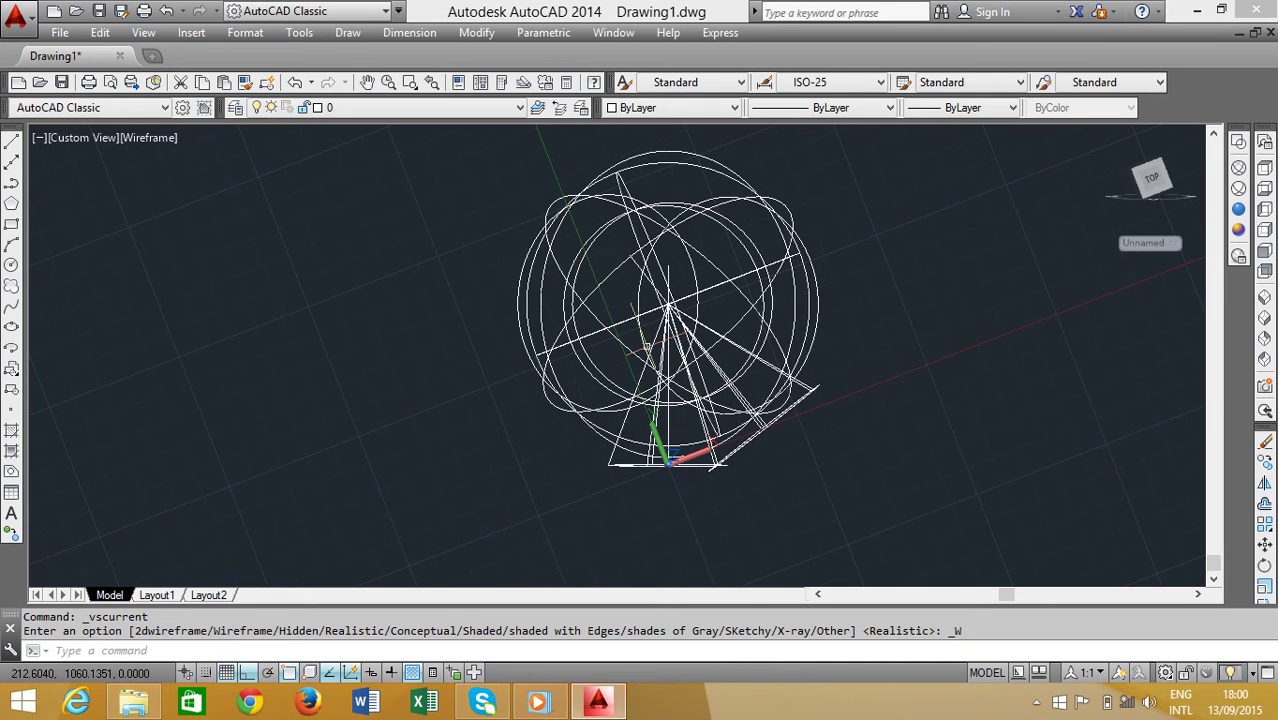
Start copying the hollow sphere shell with CP, window-selecting it.
text(cp)
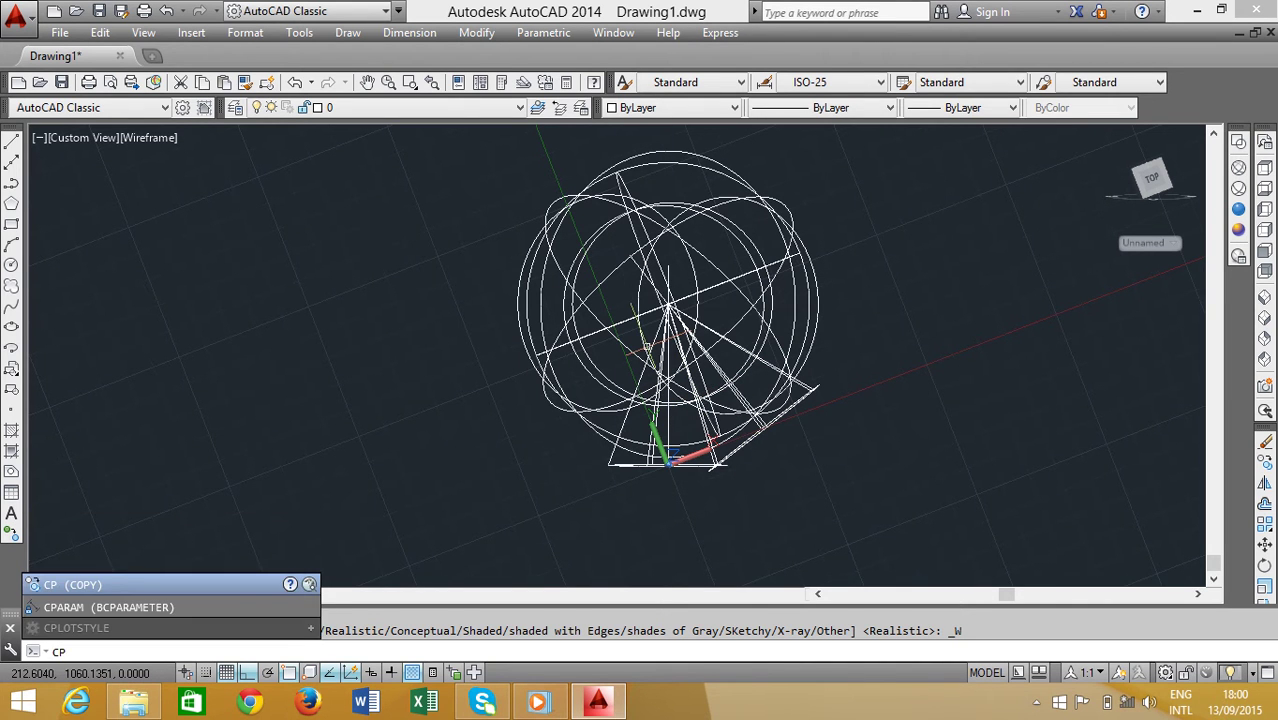
key(Return)
scroll(709, 310, up, 1)
click(462, 368)
click(455, 380)
key(Return)
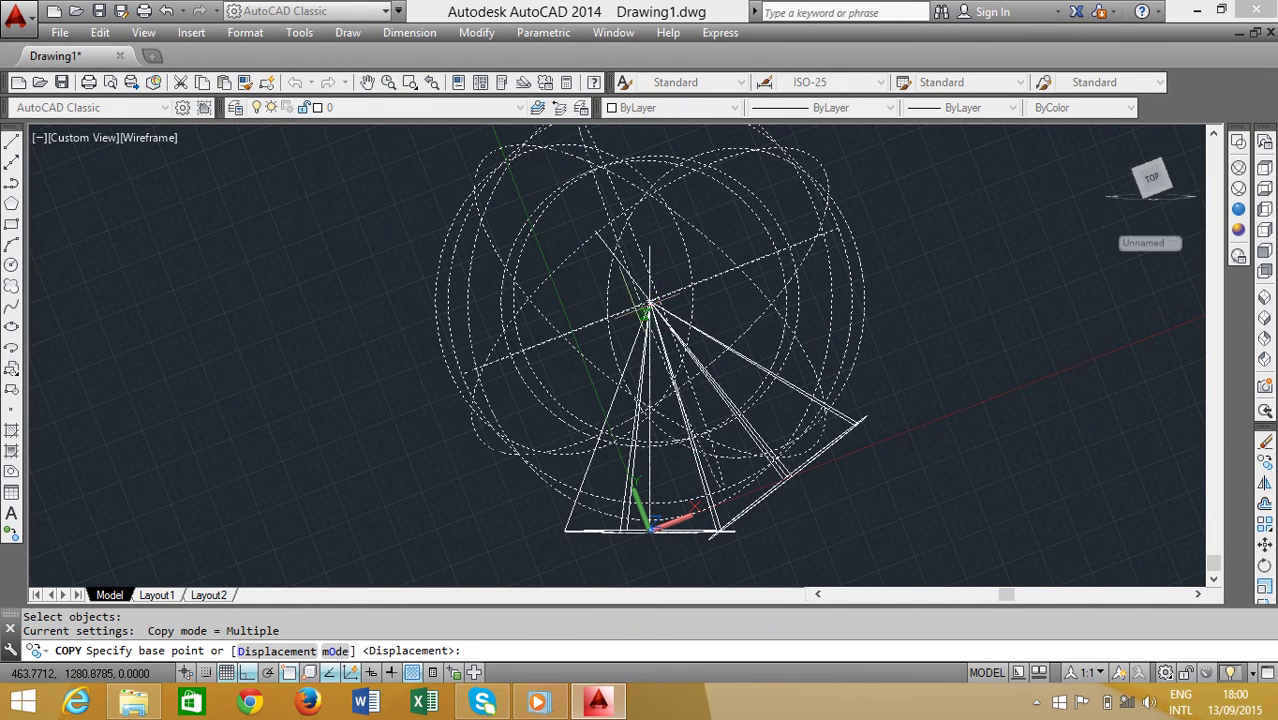
Place the copy at the same apex point and switch to Realistic shading.
scroll(650, 300, up, 3)
click(650, 300)
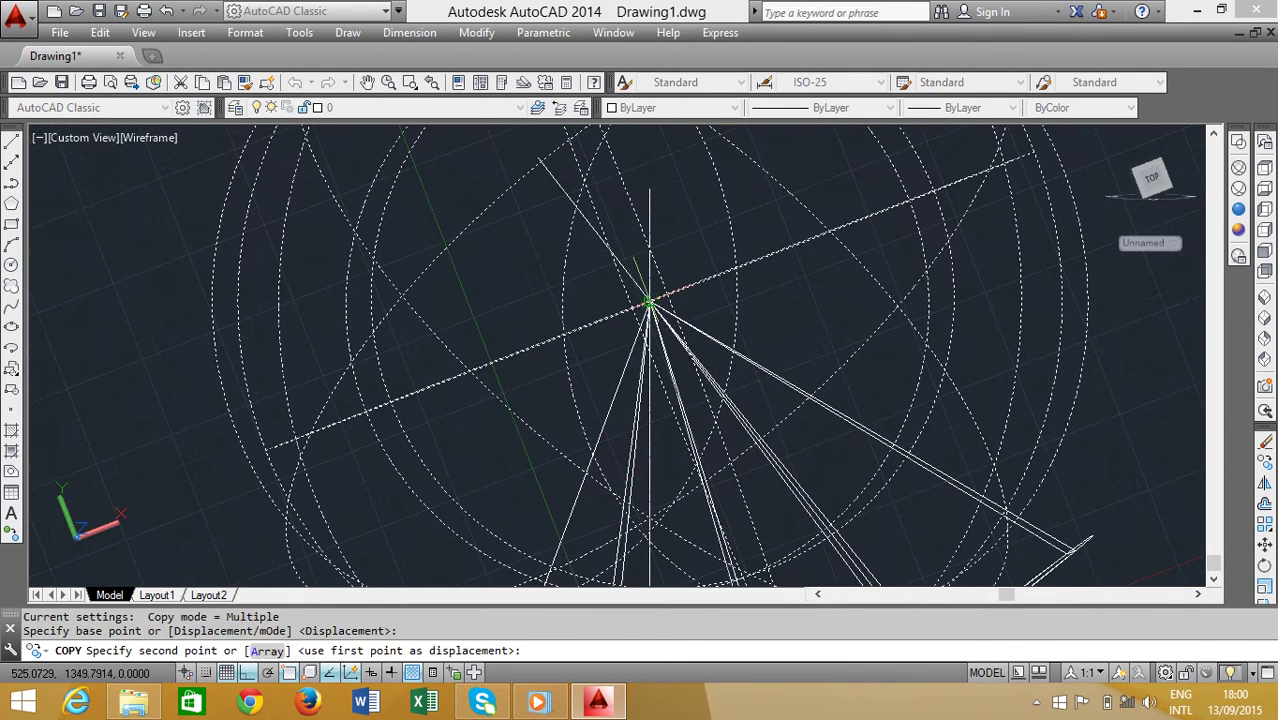
scroll(652, 302, up, 2)
scroll(630, 285, up, 2)
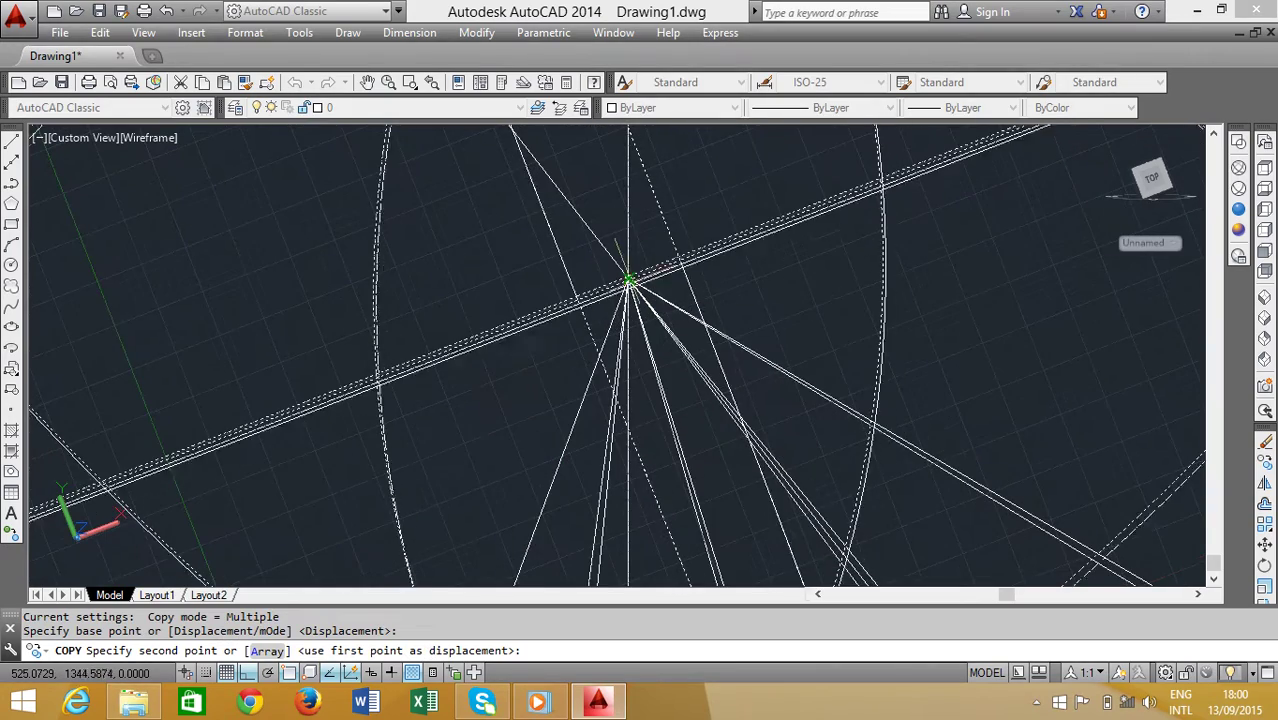
click(629, 283)
scroll(629, 283, down, 2)
scroll(629, 283, down, 3)
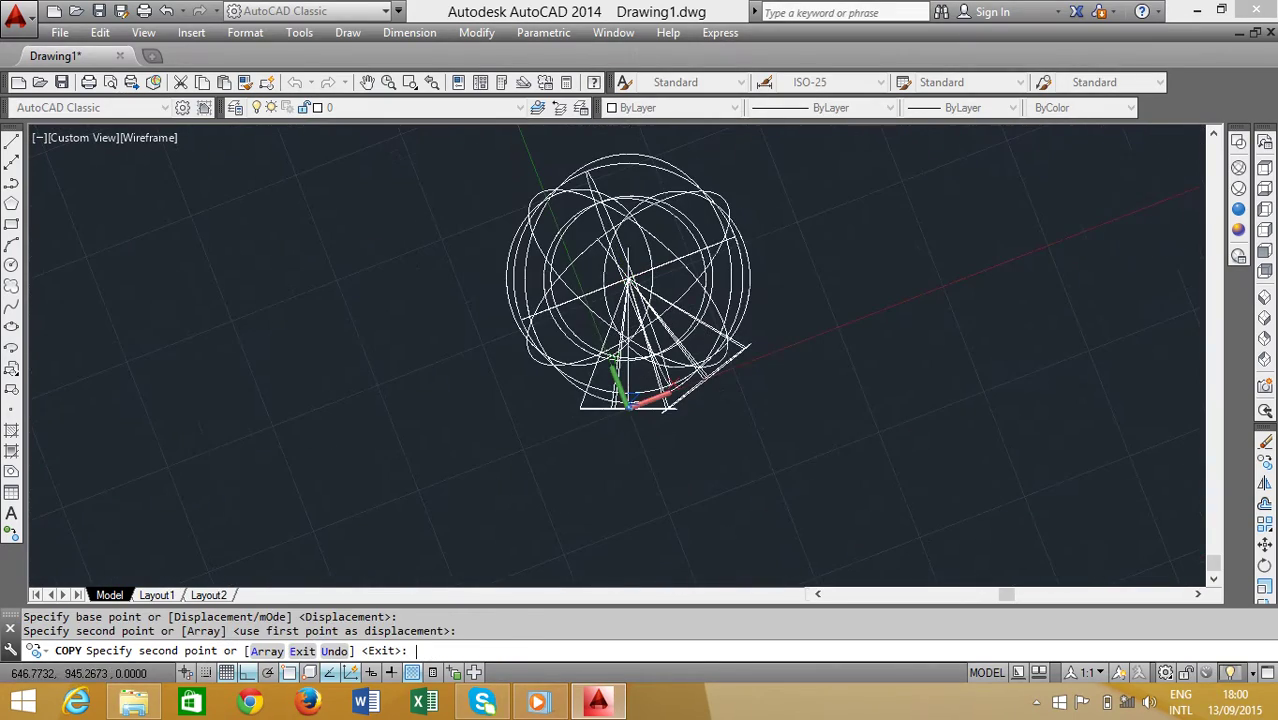
key(Return)
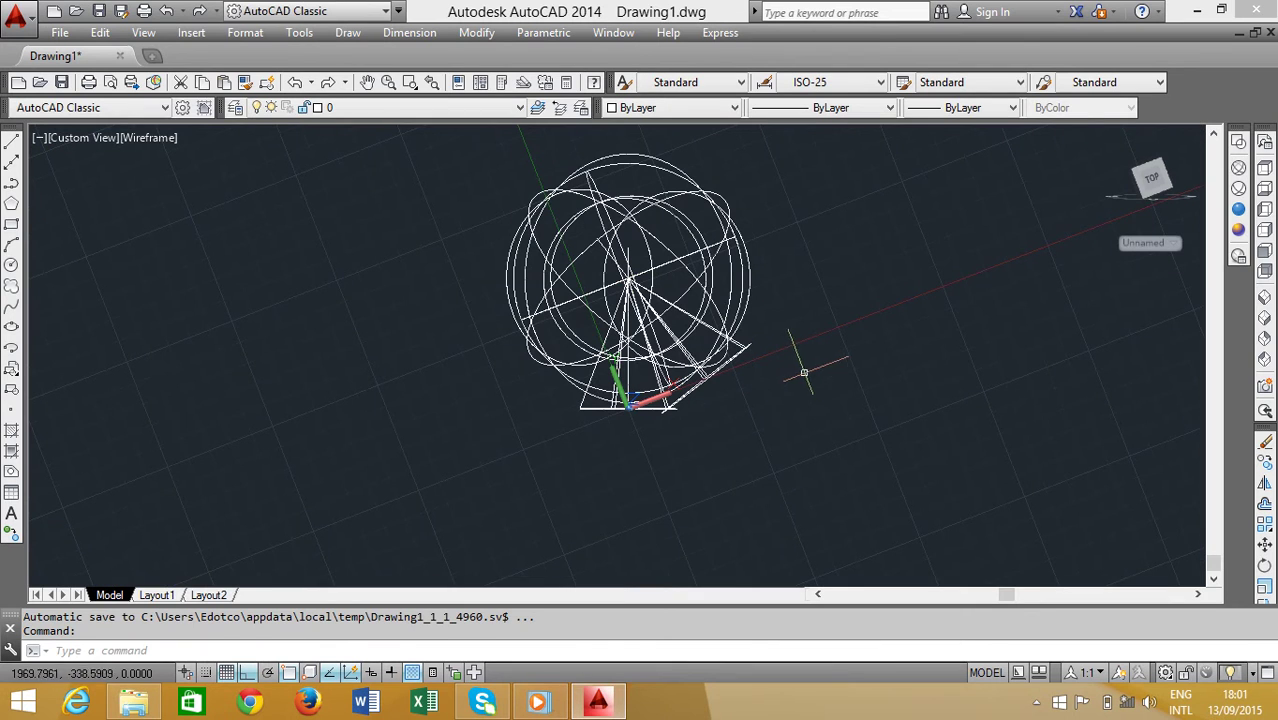
click(1238, 211)
Intersect the sphere shell with the flat base shape.
scroll(840, 295, up, 1)
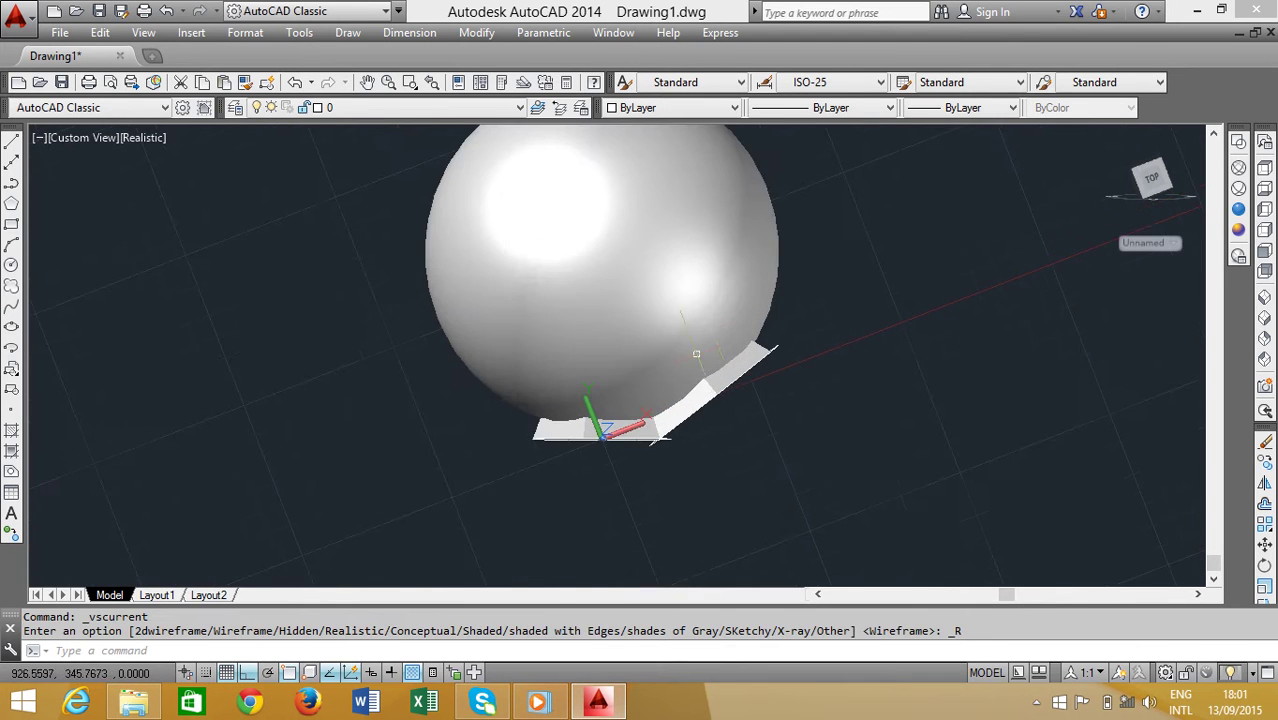
scroll(810, 420, up, 1)
scroll(855, 447, up, 1)
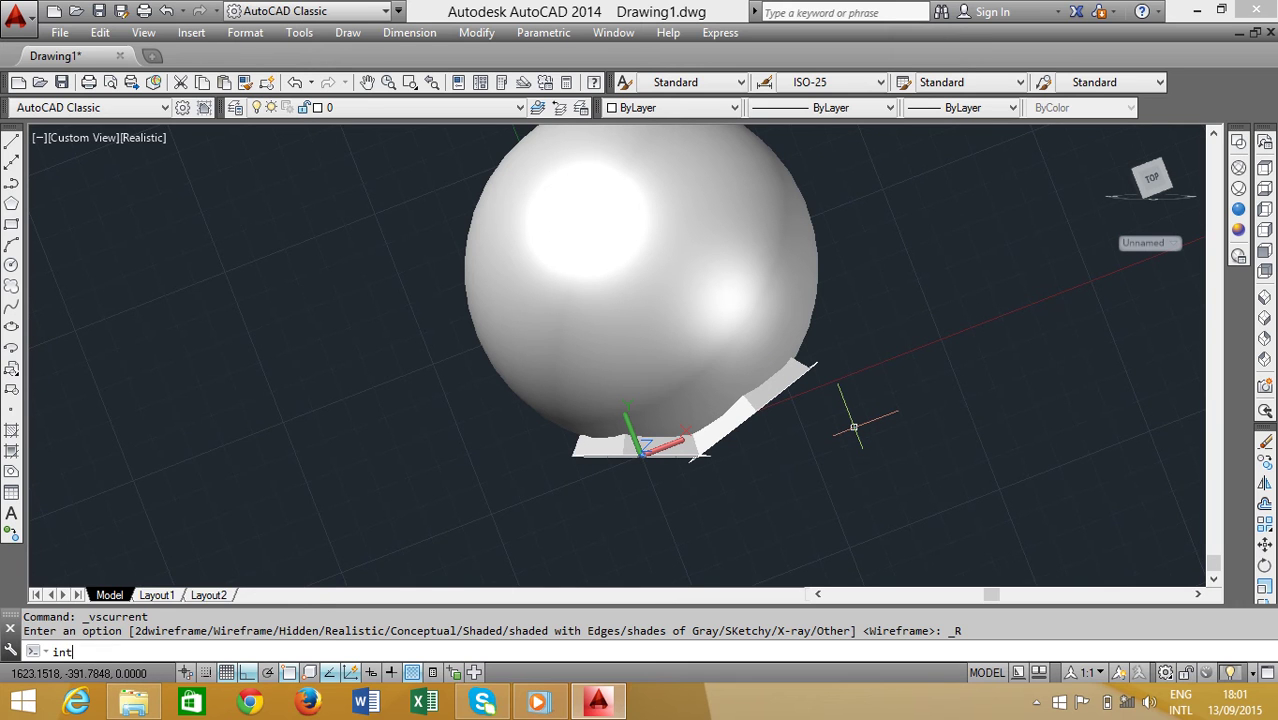
text(er)
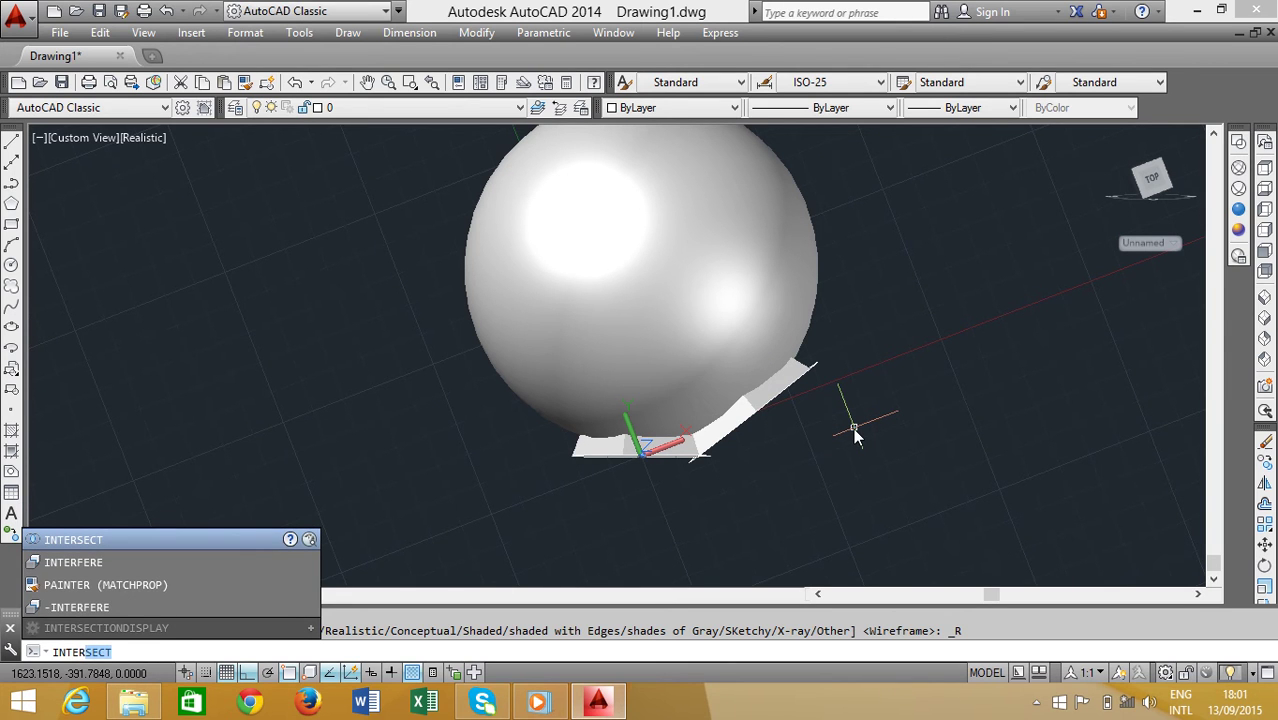
text(e)
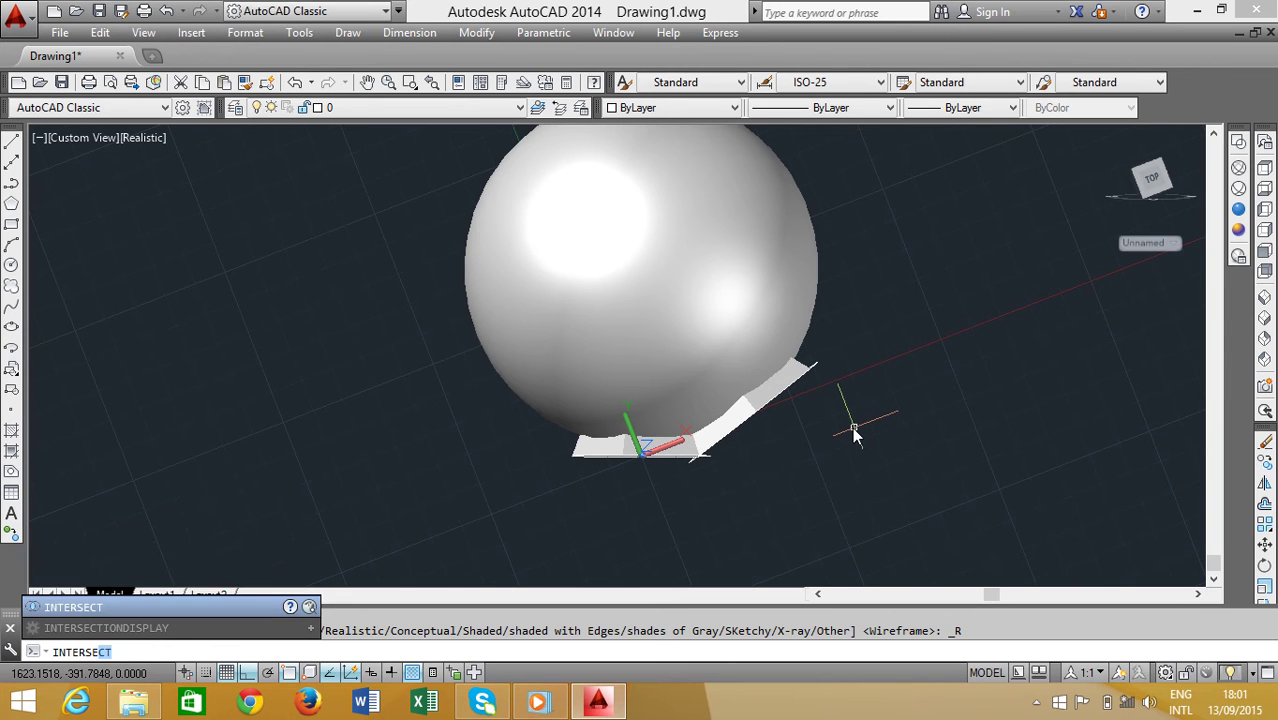
key(Return)
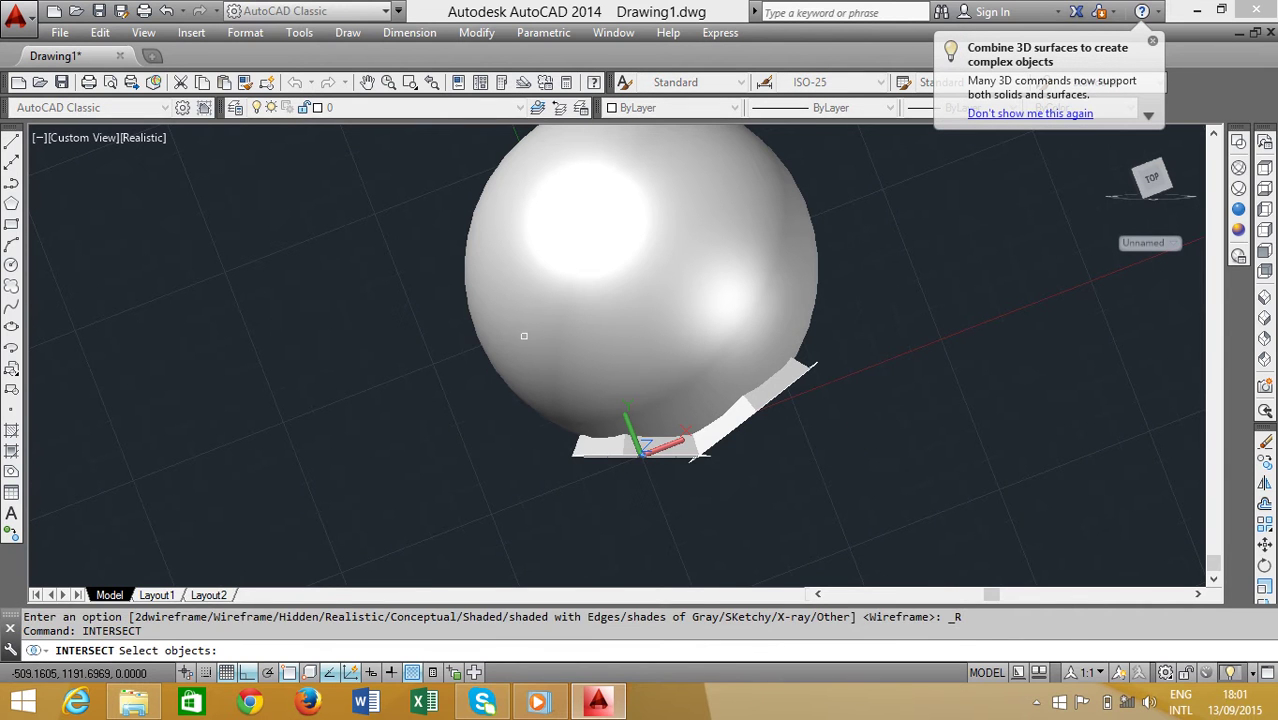
click(522, 338)
click(592, 448)
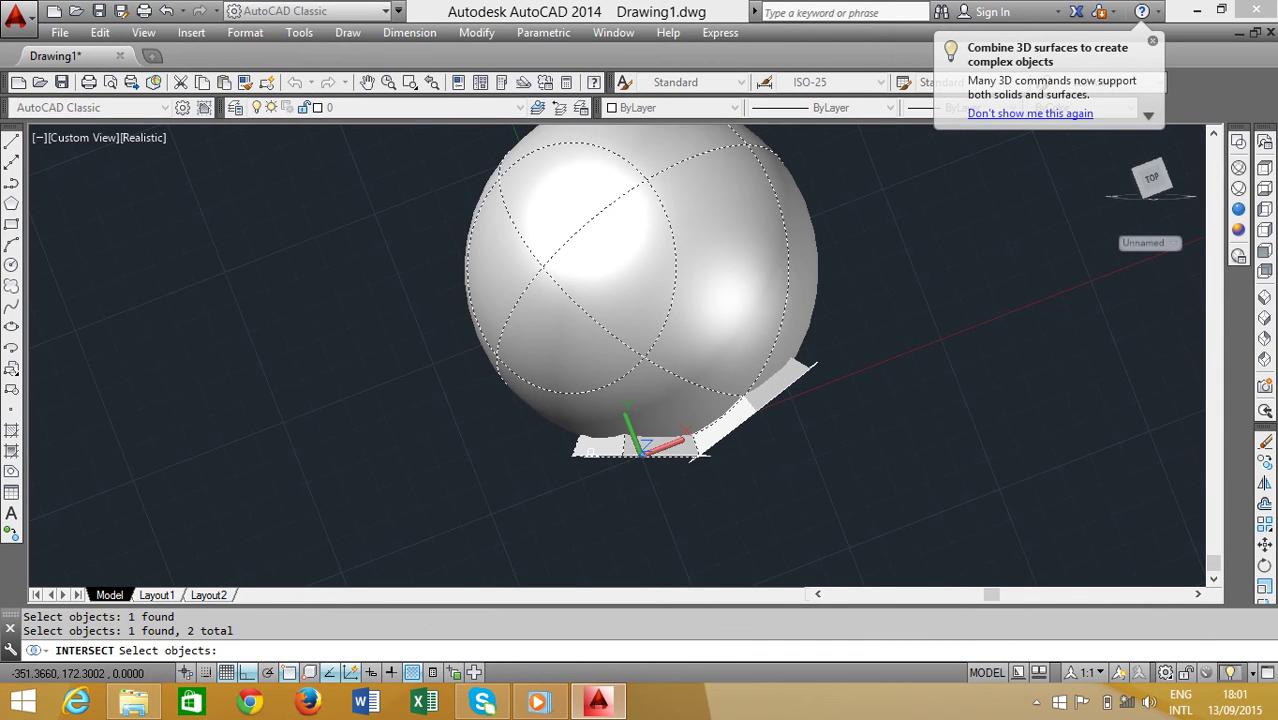
click(593, 447)
key(Return)
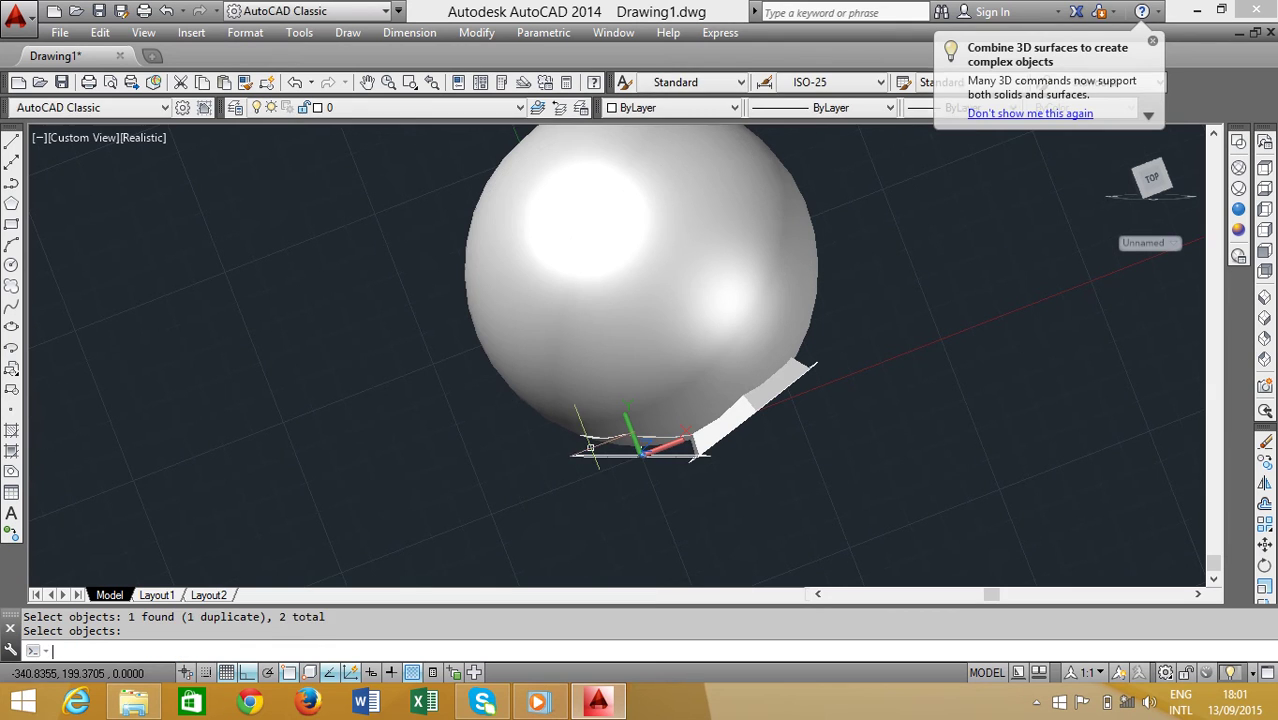
Repeat the intersection on the sphere and base shape to keep their common volume.
key(Return)
click(553, 372)
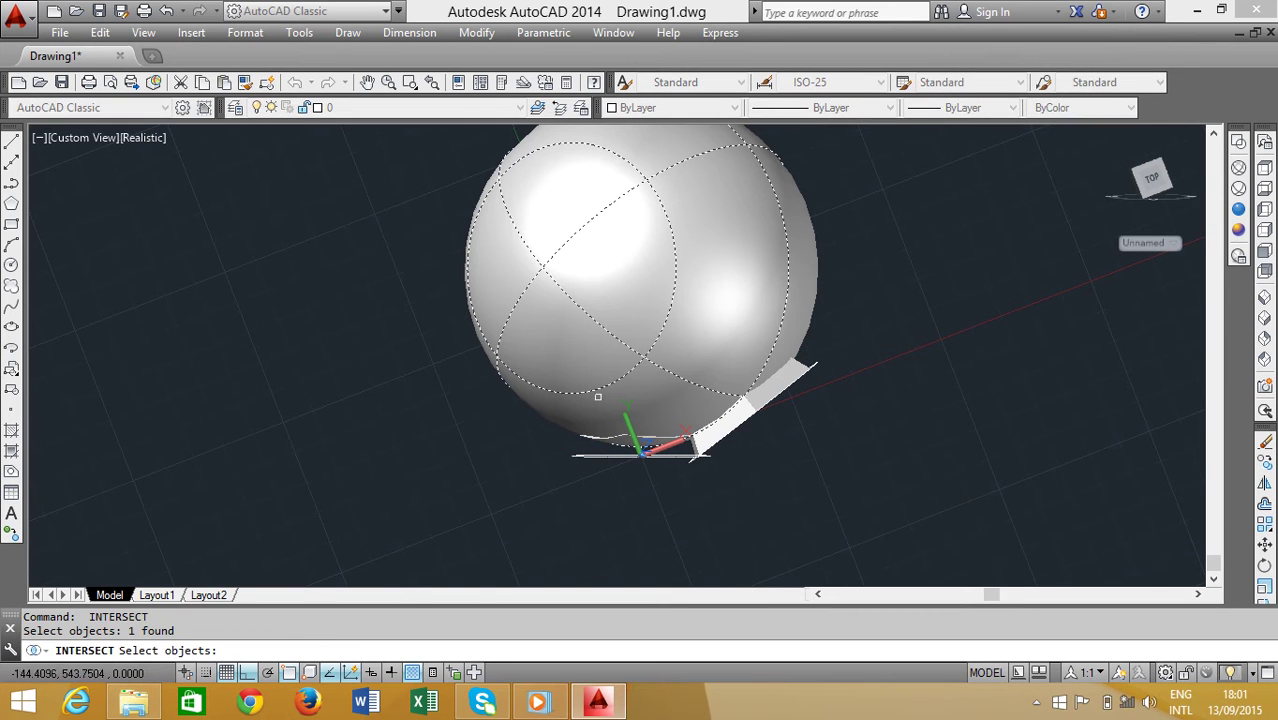
click(688, 432)
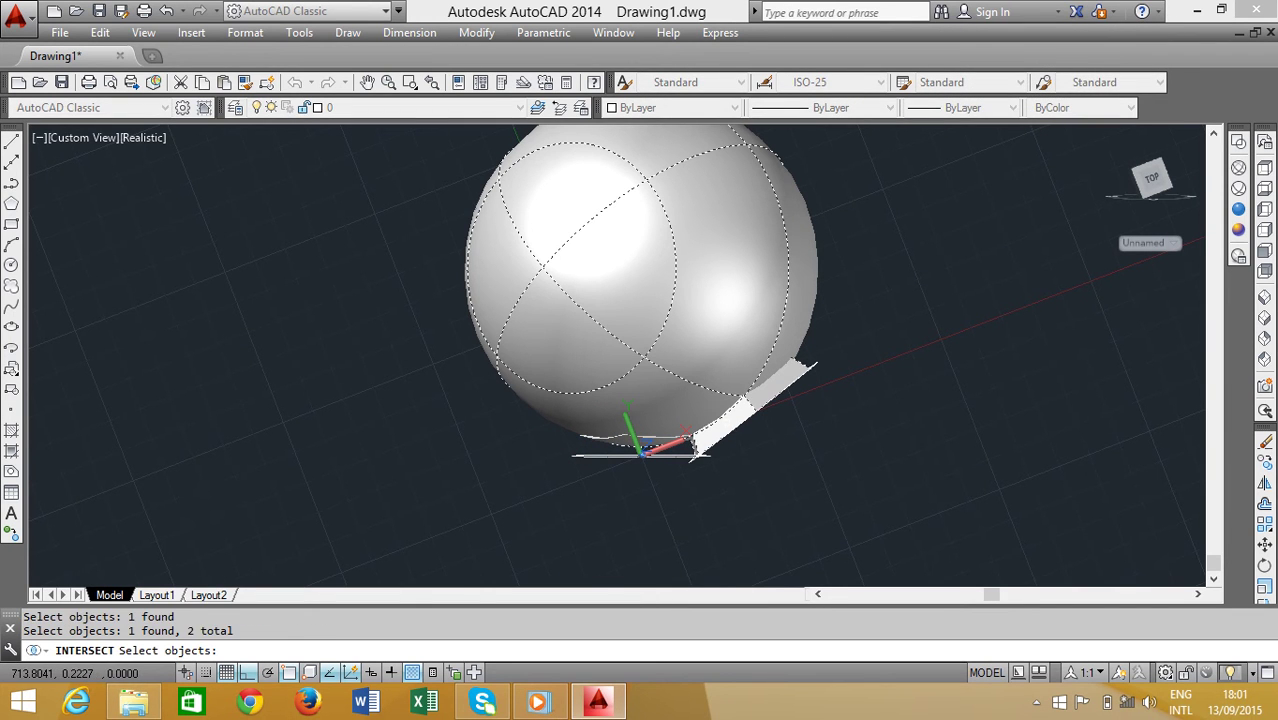
key(Return)
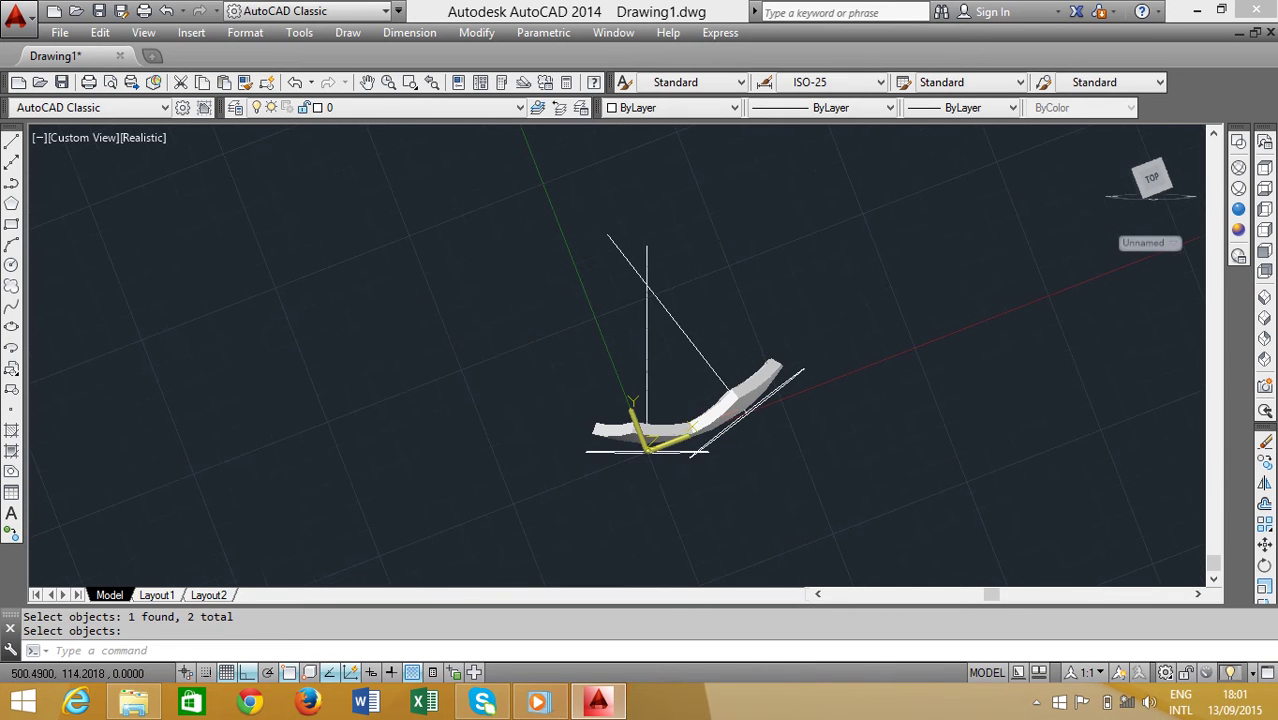
mouse_move(685, 559)
shift+middle_down()
mouse_move(771, 544)
mouse_move(501, 387)
mouse_move(573, 431)
mouse_move(816, 471)
mouse_move(770, 556)
mouse_move(685, 508)
mouse_move(685, 528)
mouse_move(733, 532)
mouse_move(705, 537)
shift+middle_up()
scroll(690, 430, up, 3)
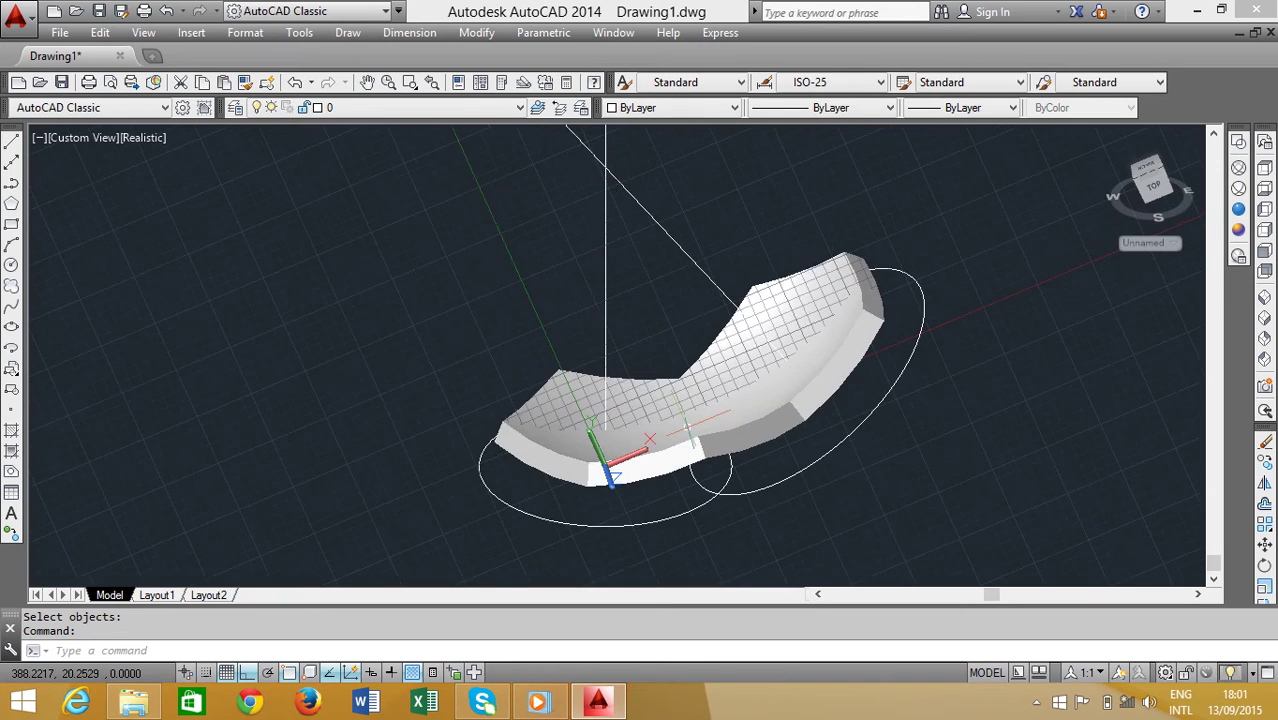
scroll(688, 425, down, 2)
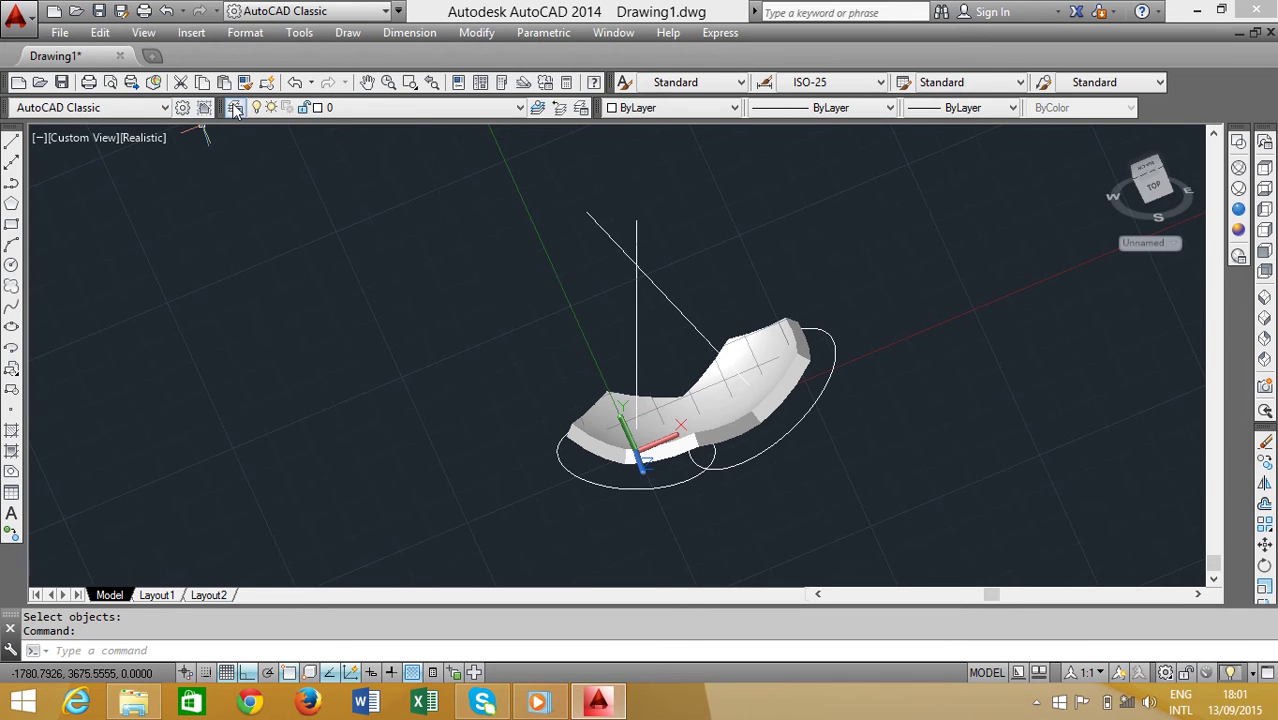
Create Layer1 and Layer2, giving Layer1 red index colour 12.
click(236, 108)
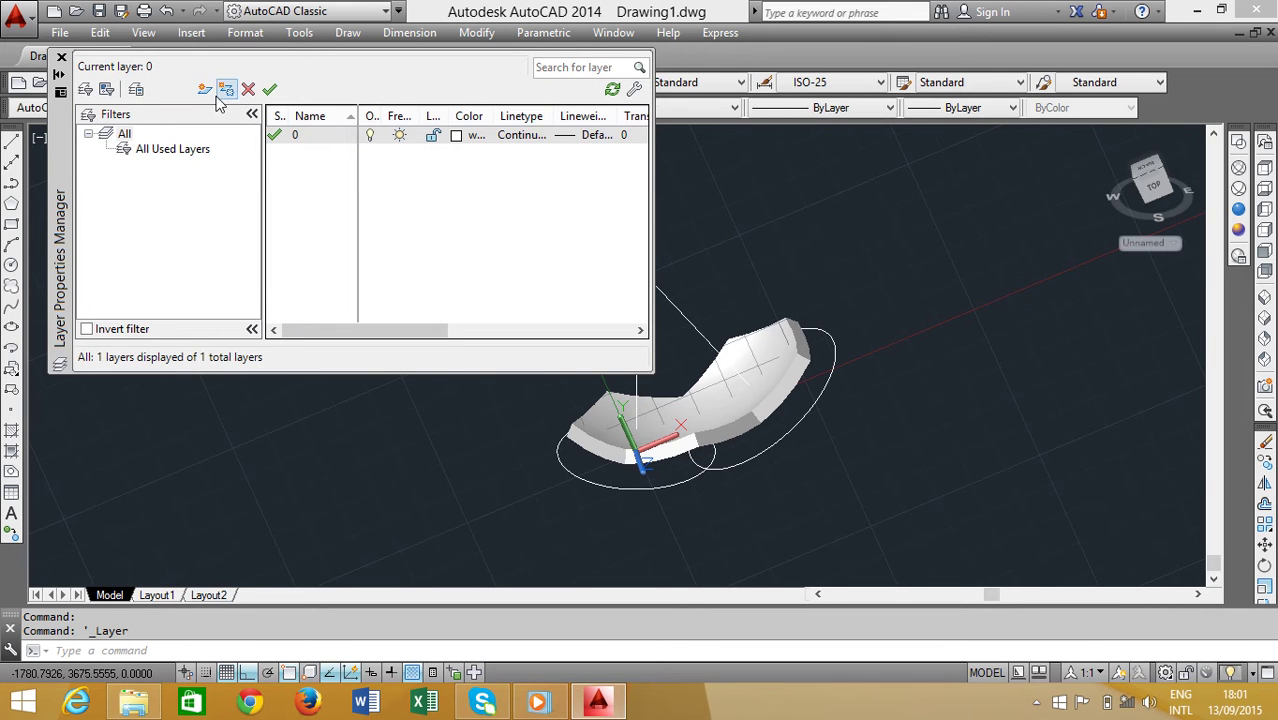
click(205, 90)
click(205, 90)
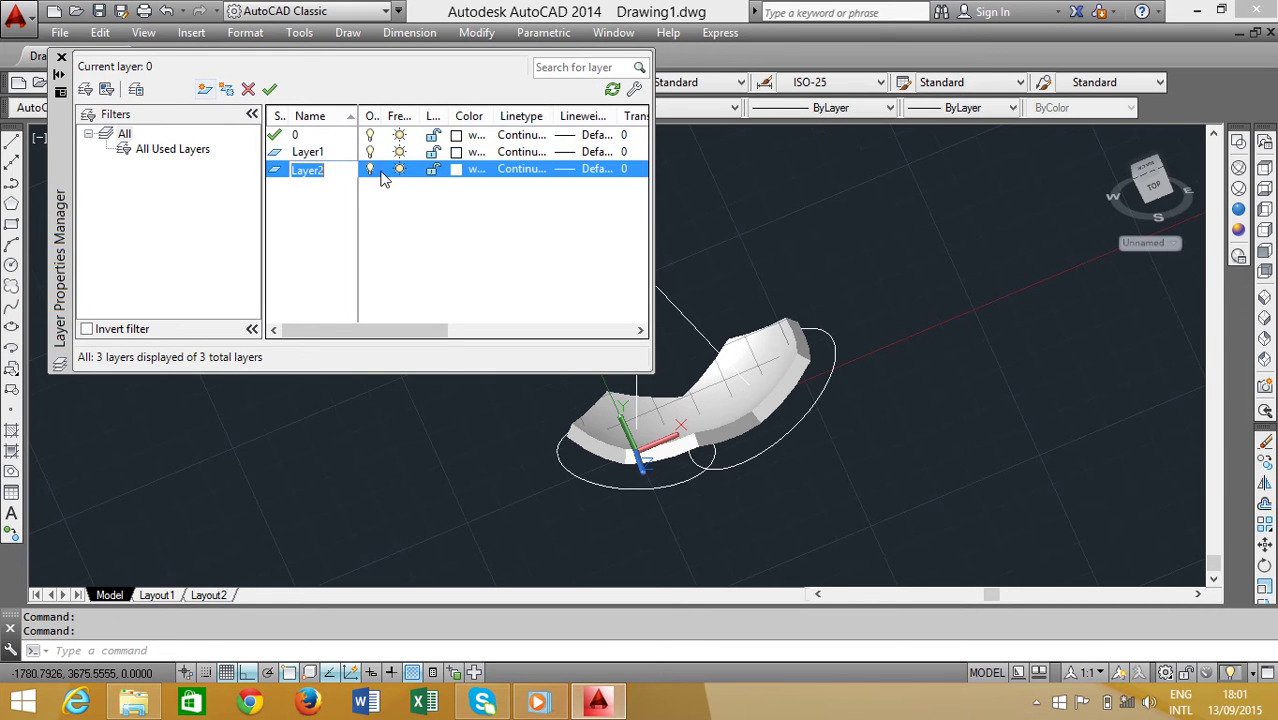
click(456, 152)
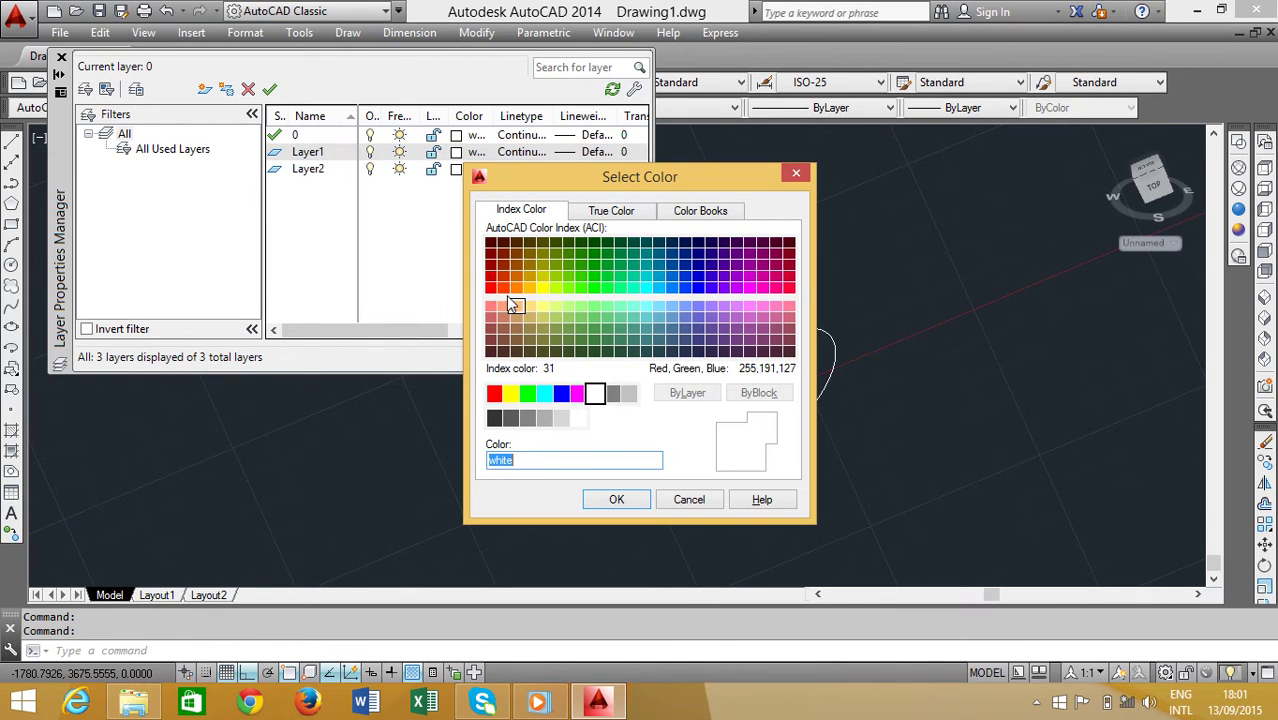
click(501, 288)
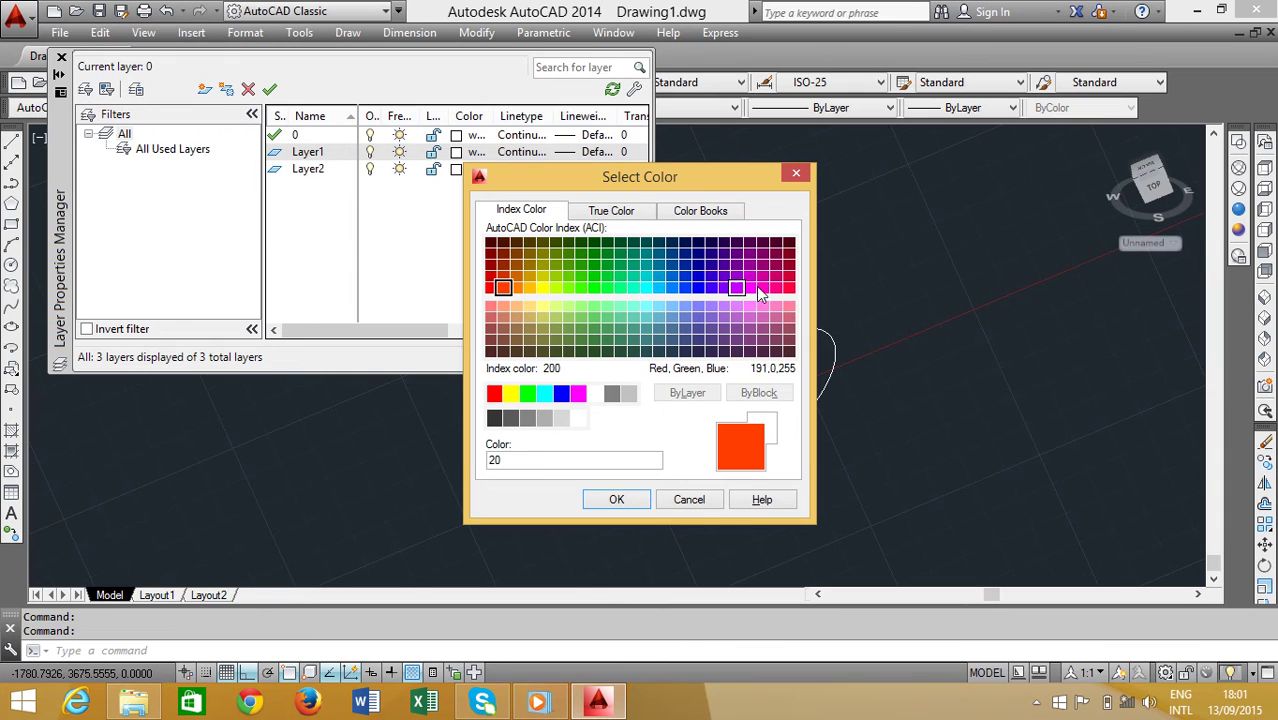
click(787, 292)
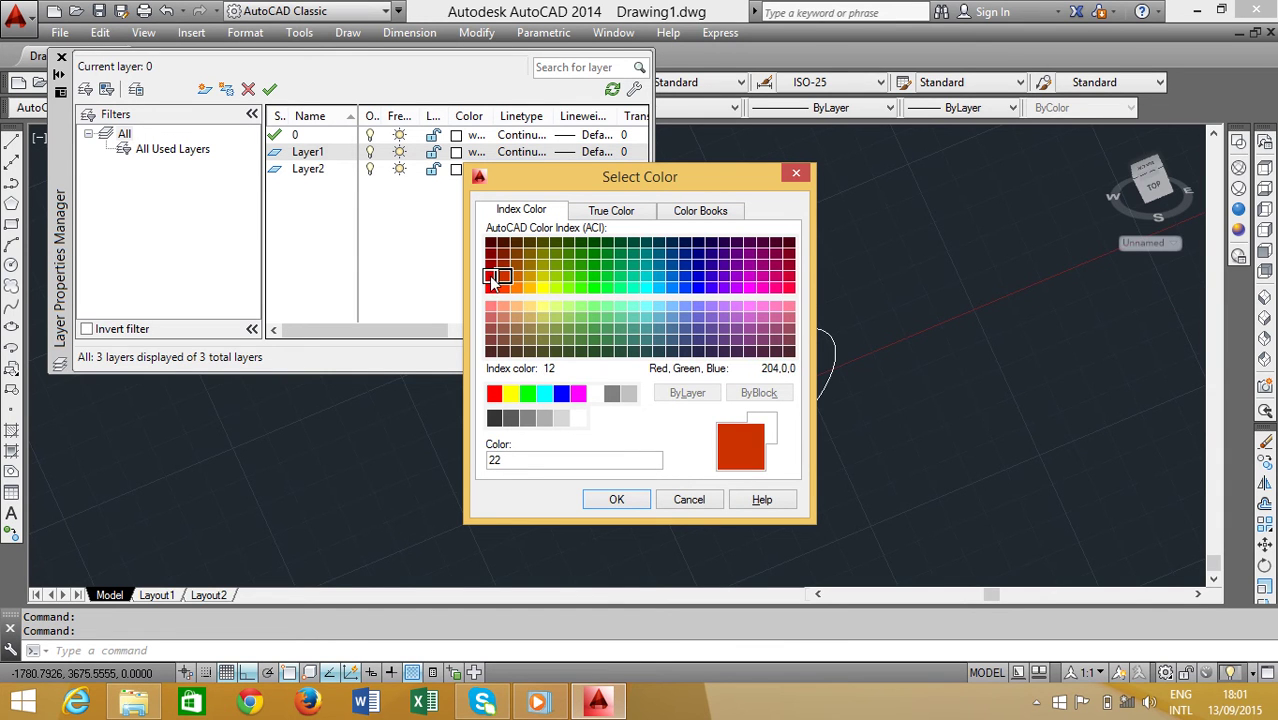
click(491, 278)
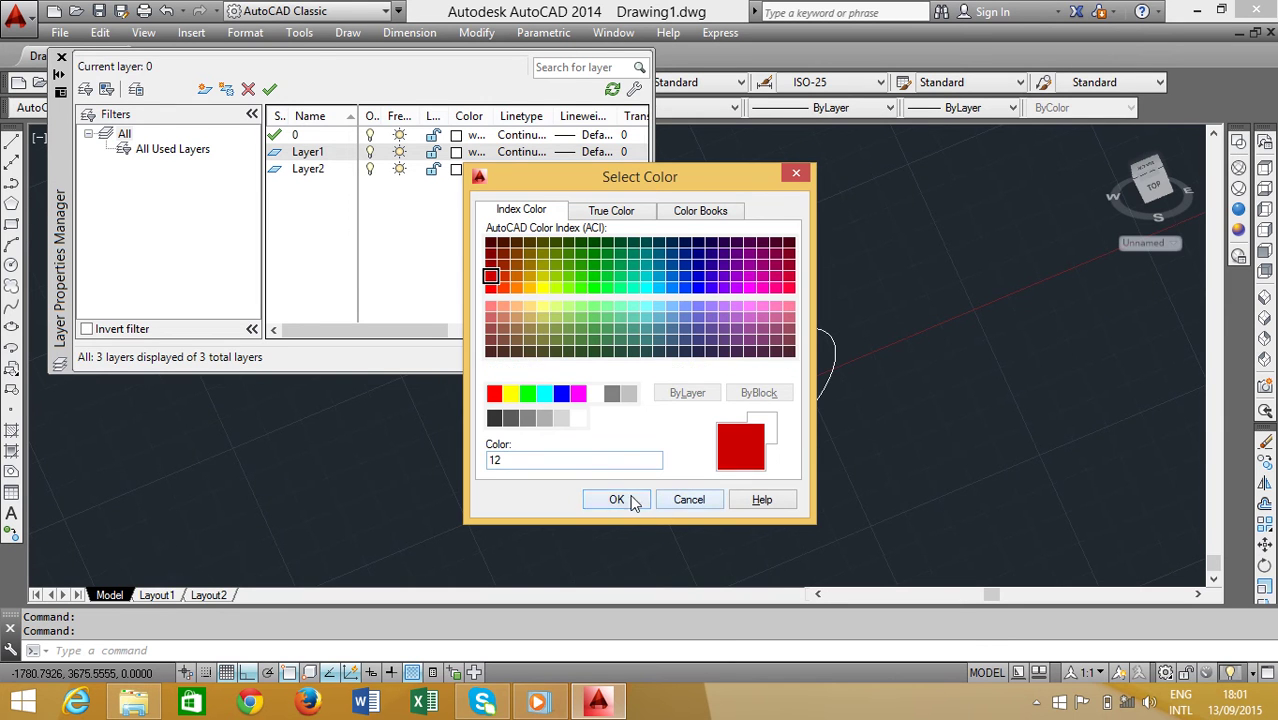
click(616, 500)
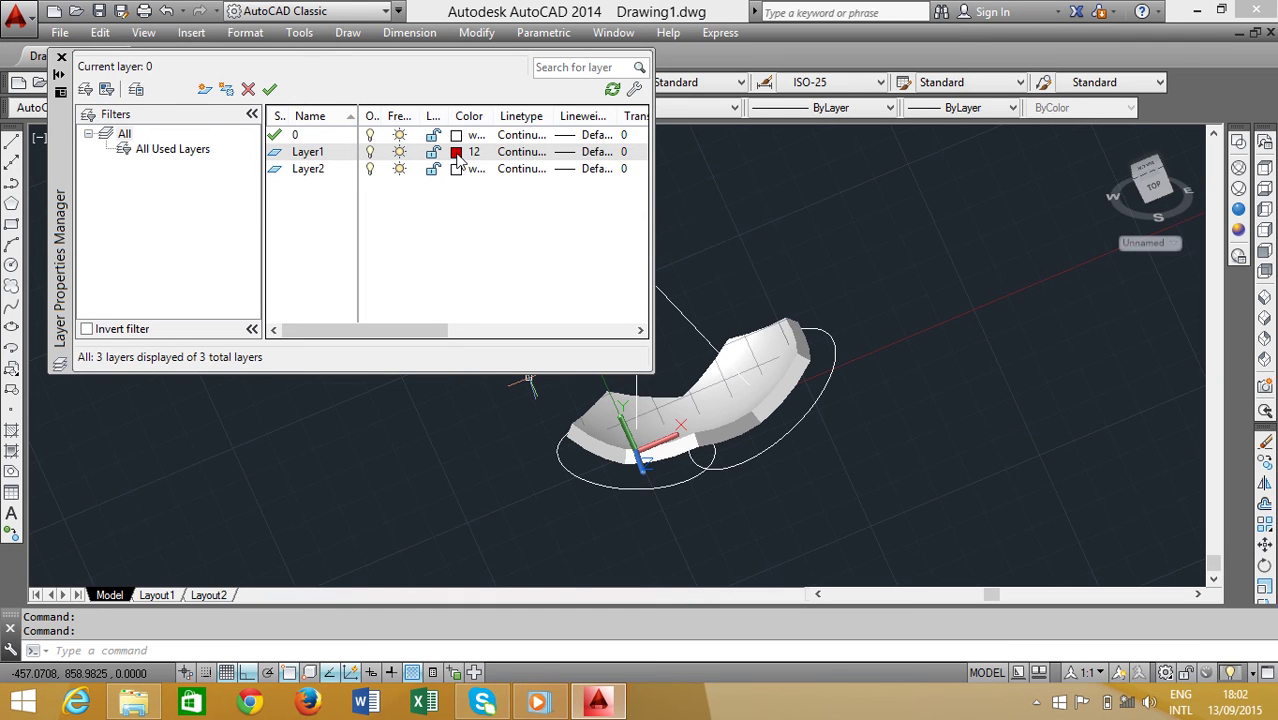
Set the pentagon panel solid's colour to Red and switch to the Top view.
click(60, 60)
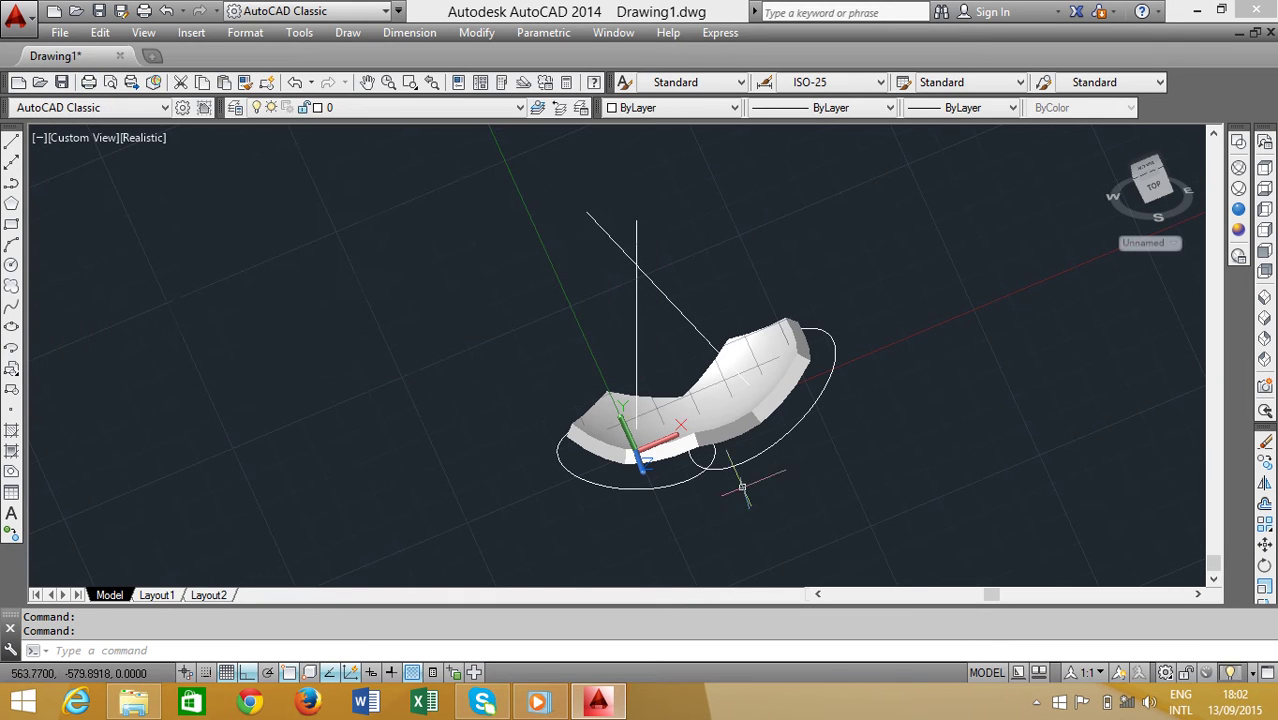
click(576, 428)
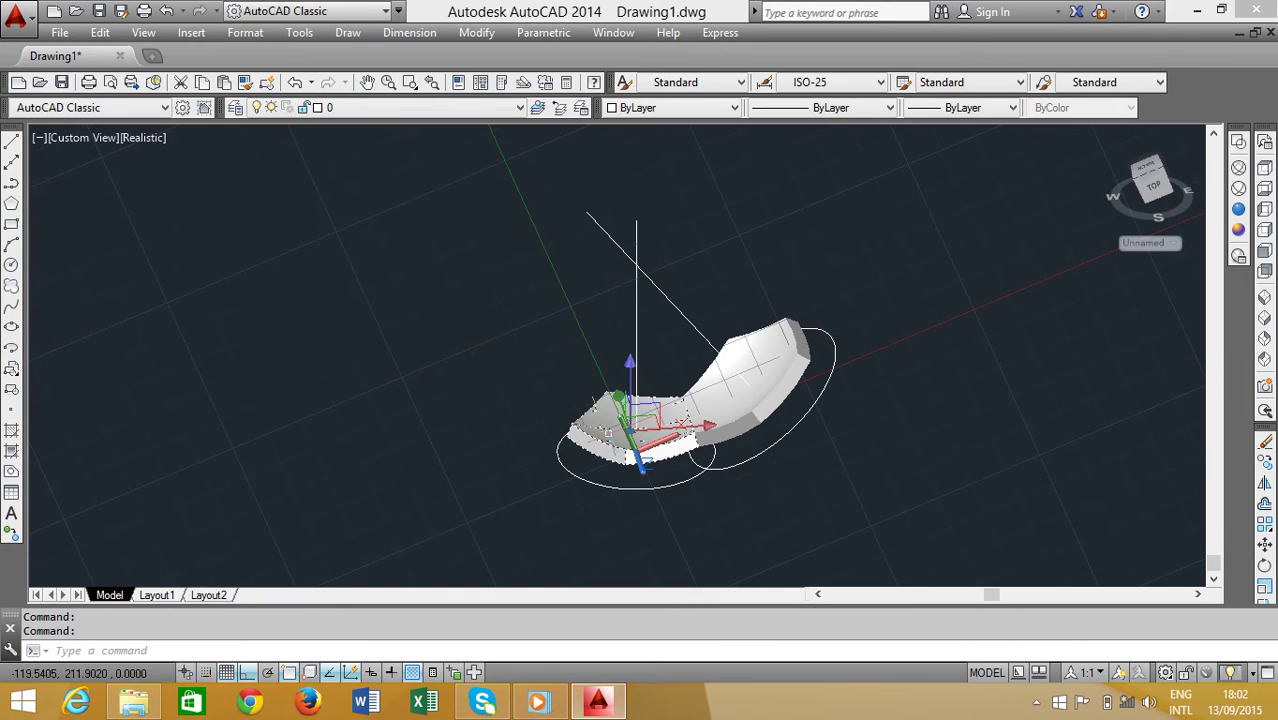
click(645, 108)
click(669, 153)
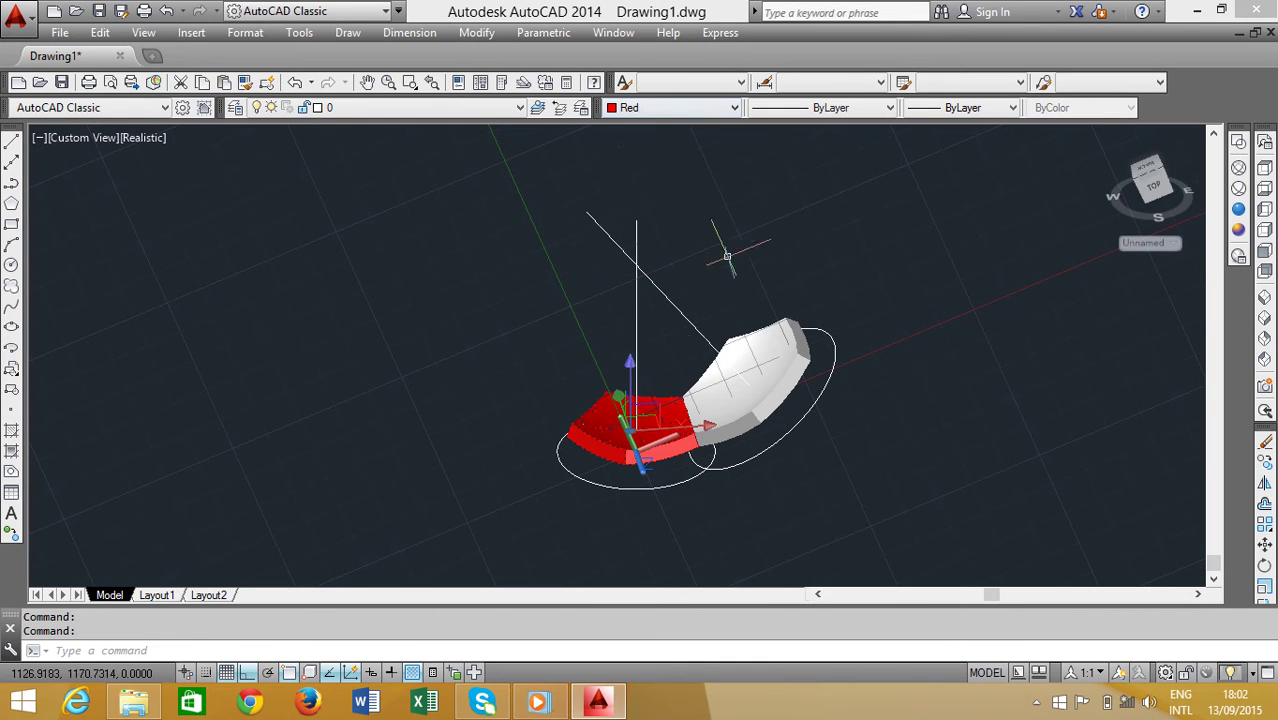
scroll(665, 446, up, 3)
scroll(665, 446, down, 4)
scroll(684, 442, up, 1)
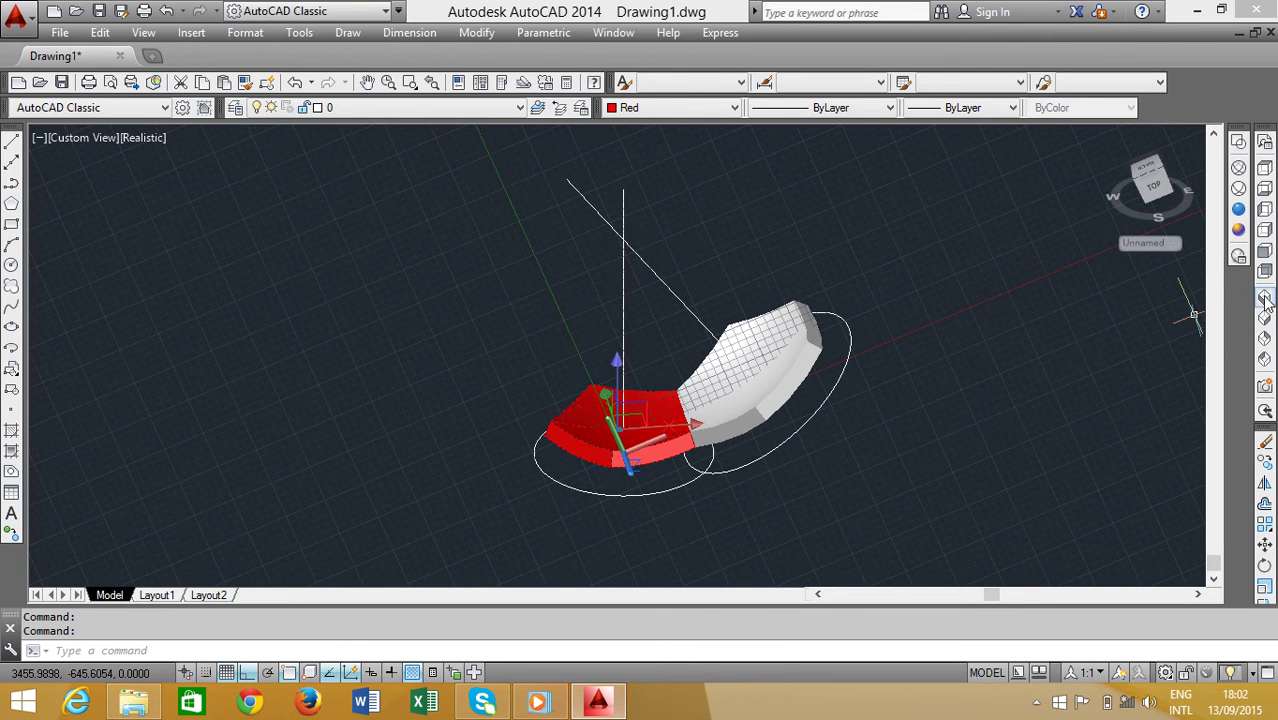
click(1264, 172)
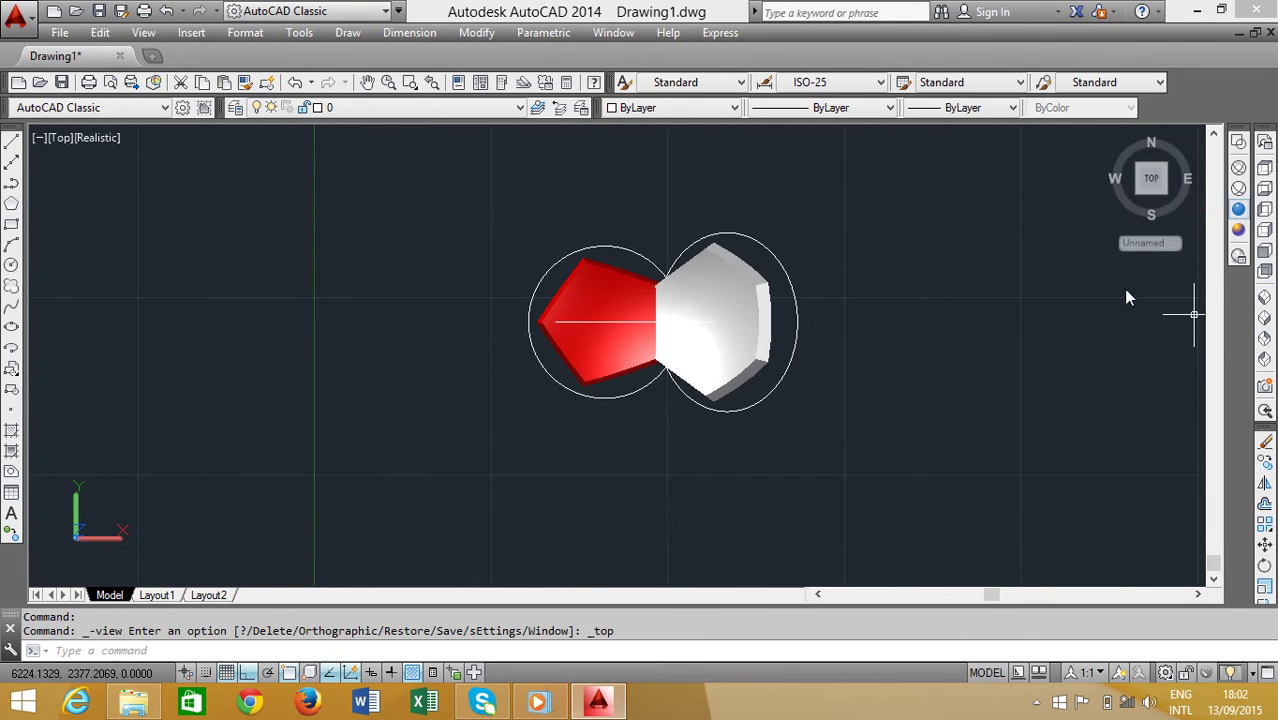
Move the white hexagon panel, then undo the misplaced move.
scroll(712, 312, up, 3)
middle_drag(651, 308, 554, 340)
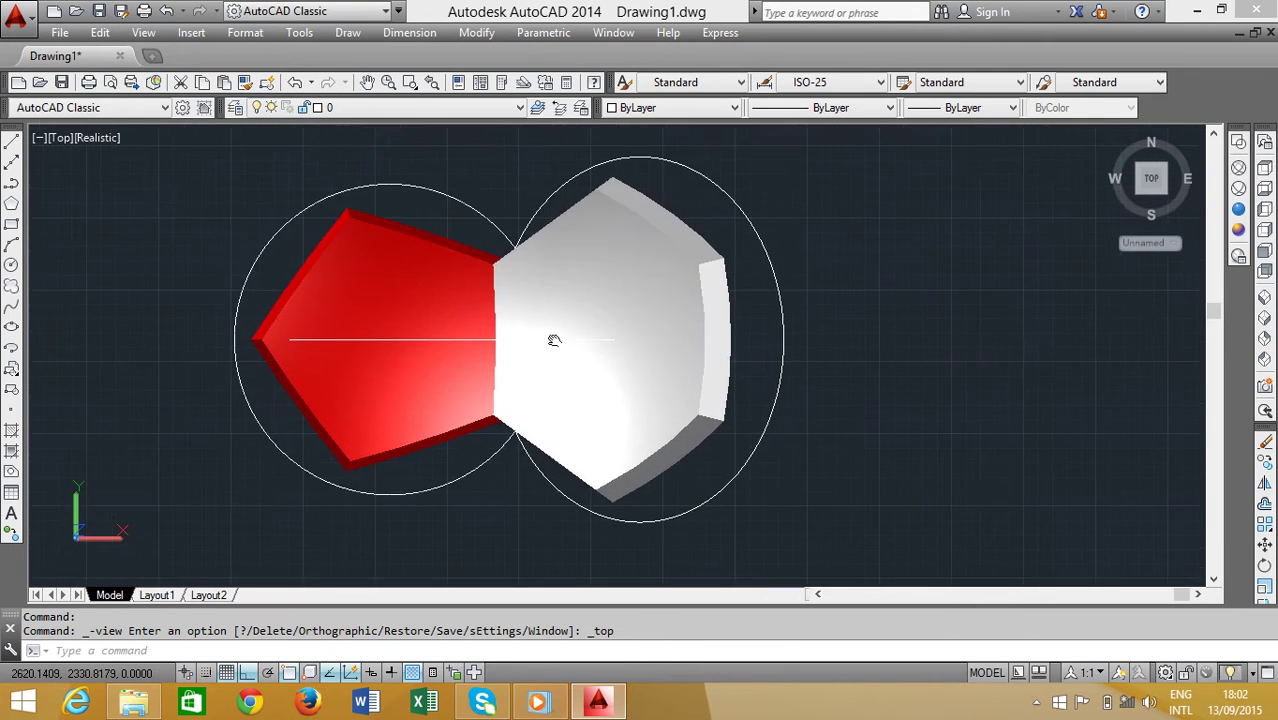
text(m)
key(Return)
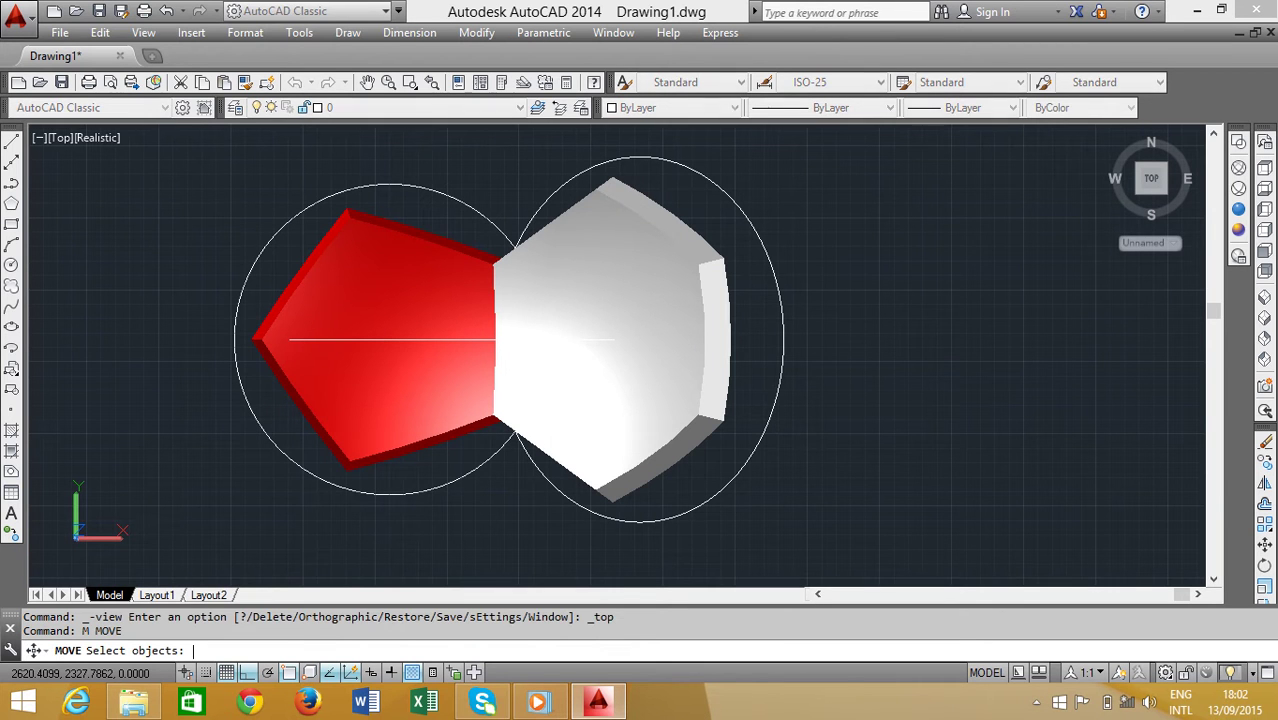
click(590, 243)
key(Return)
click(503, 510)
click(567, 512)
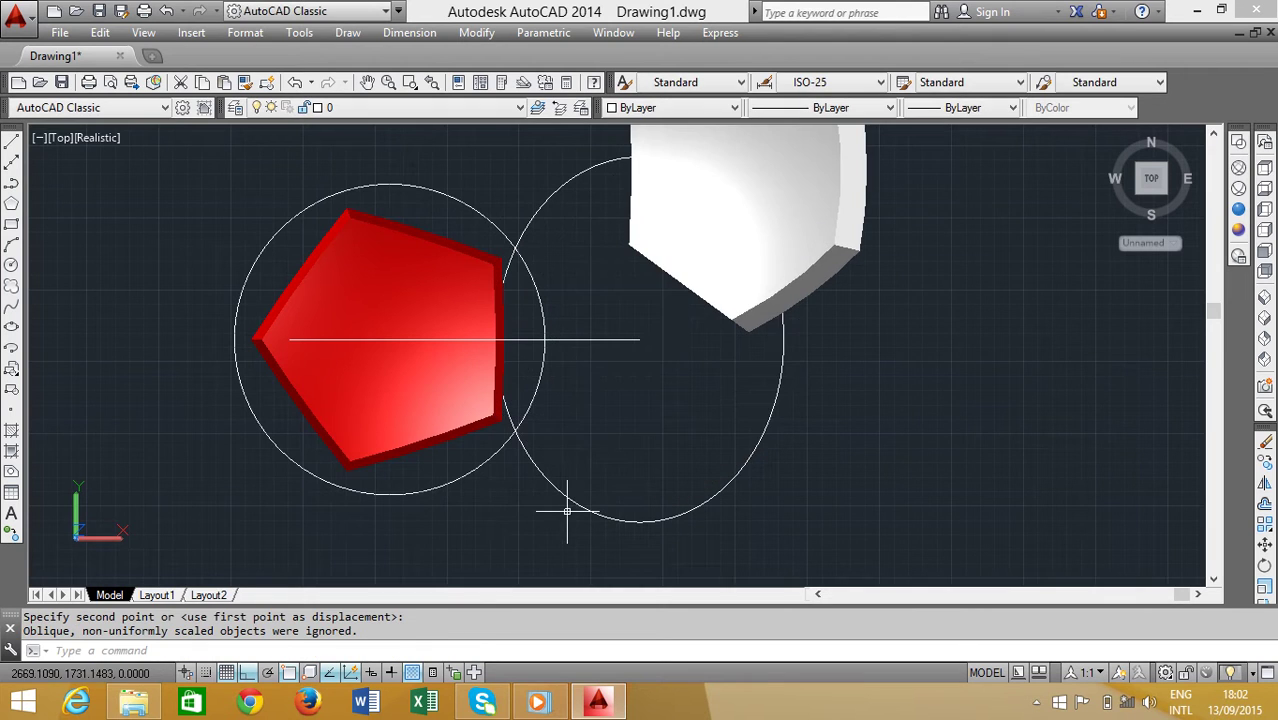
scroll(583, 488, down, 2)
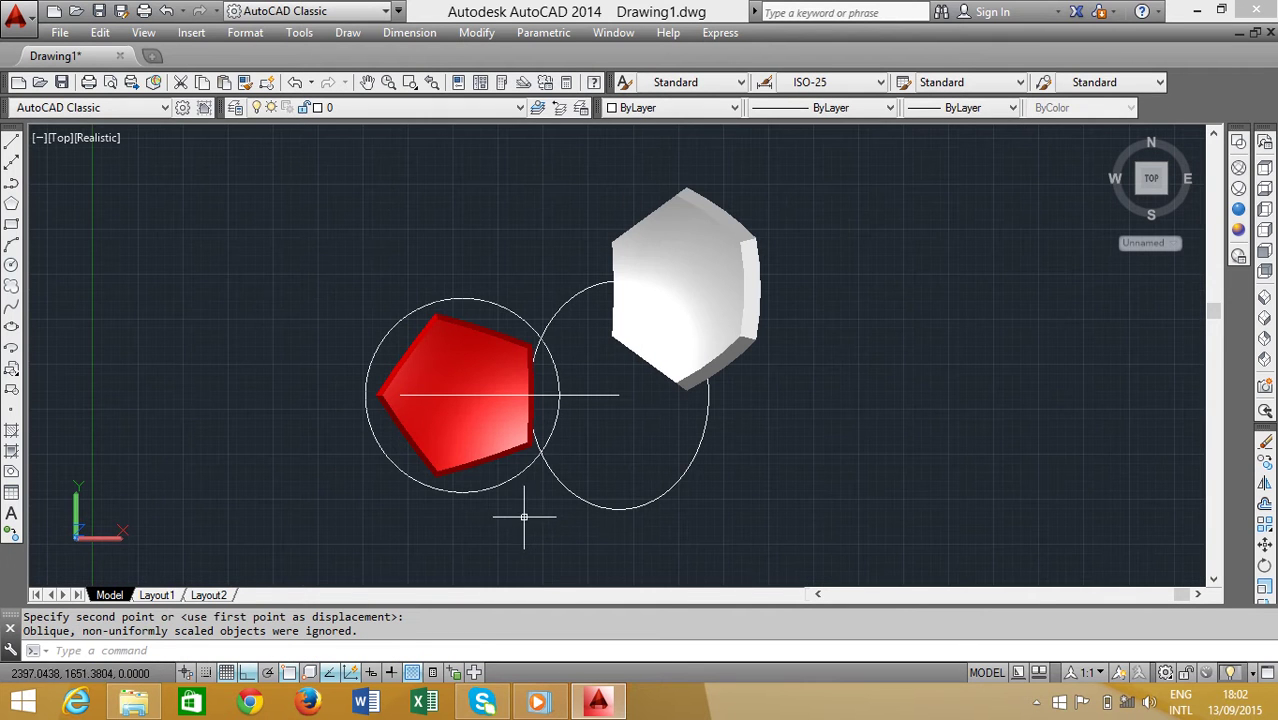
scroll(503, 492, up, 2)
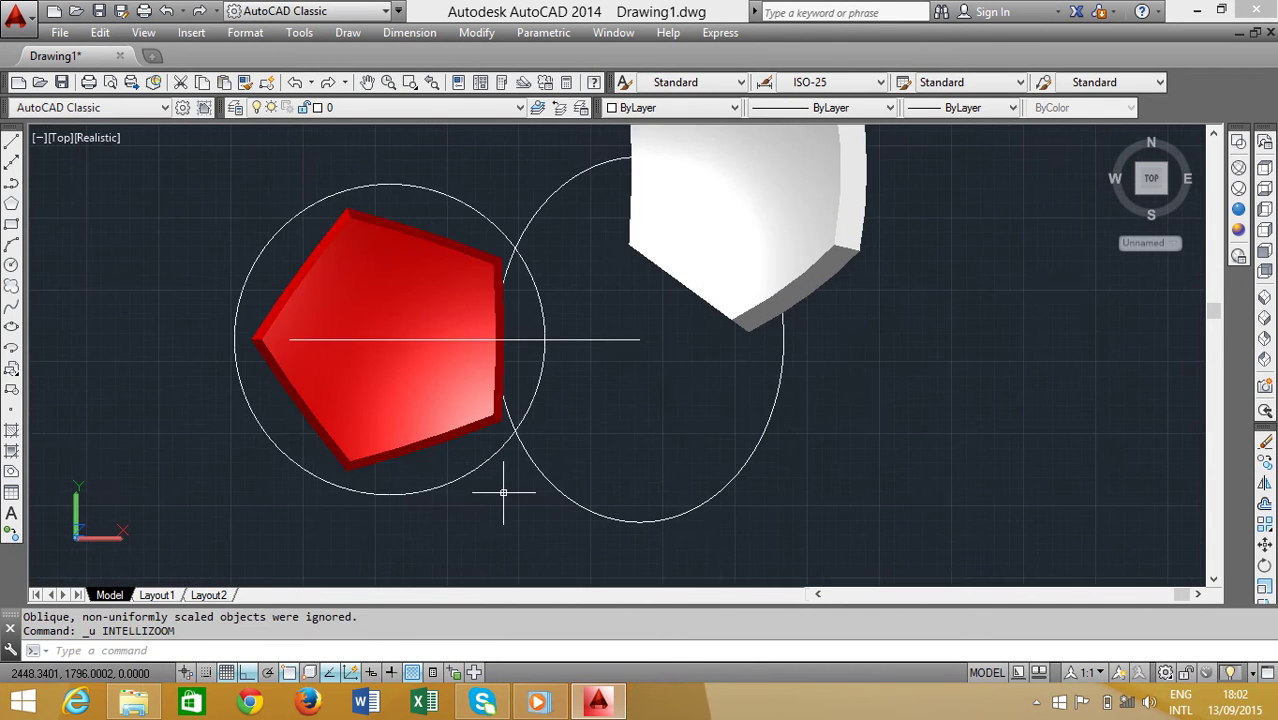
key(ctrl+z)
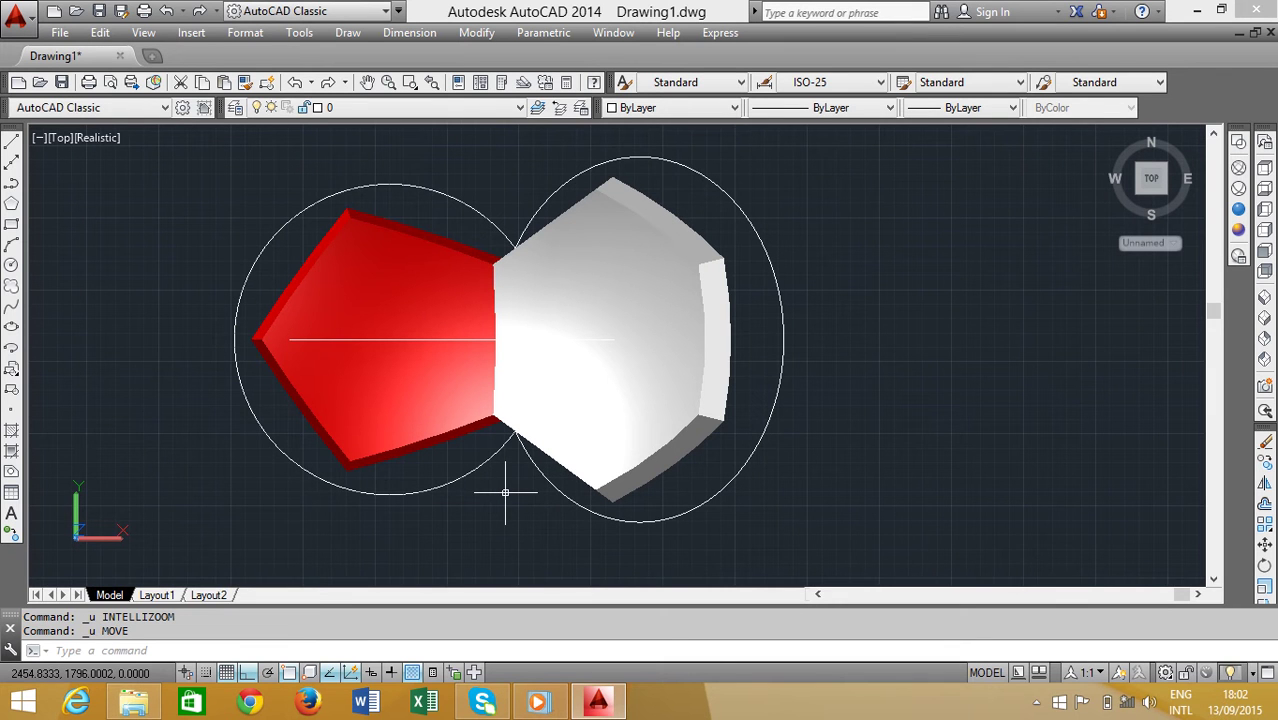
text(M)
Move the hexagon panel slightly right, leaving a small gap beside the pentagon.
key(Return)
click(560, 450)
key(Return)
click(440, 546)
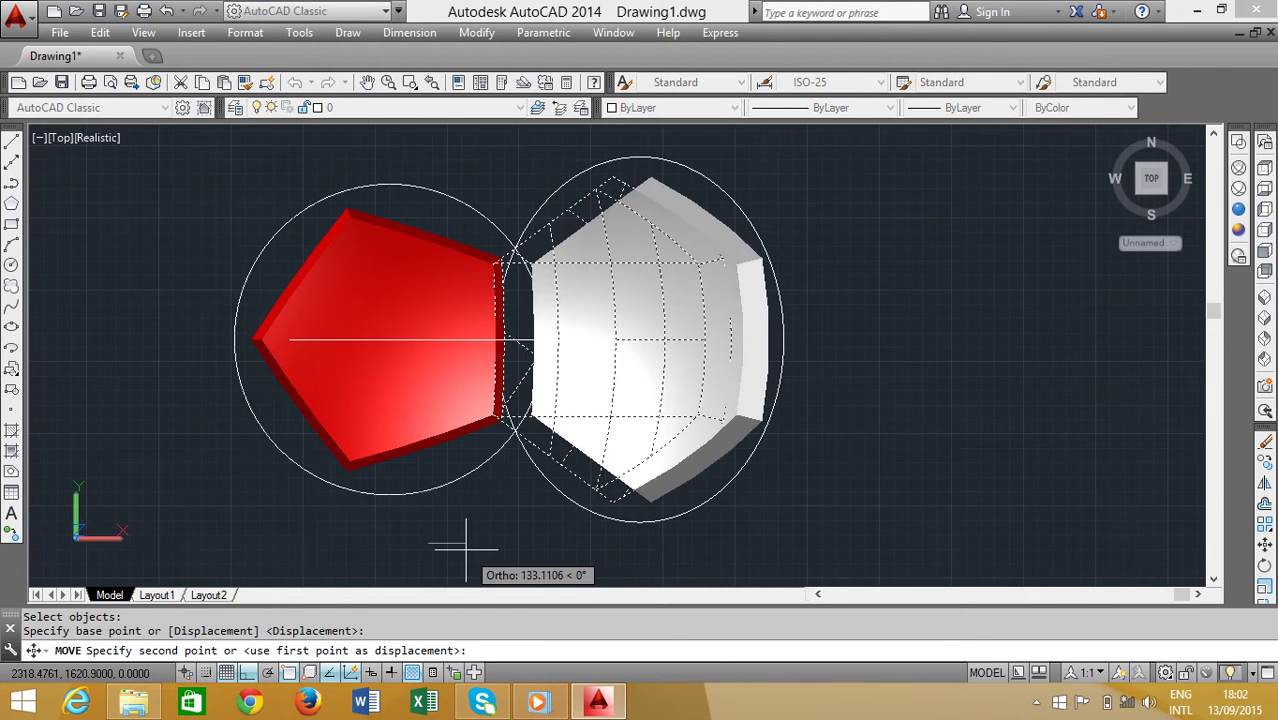
click(470, 544)
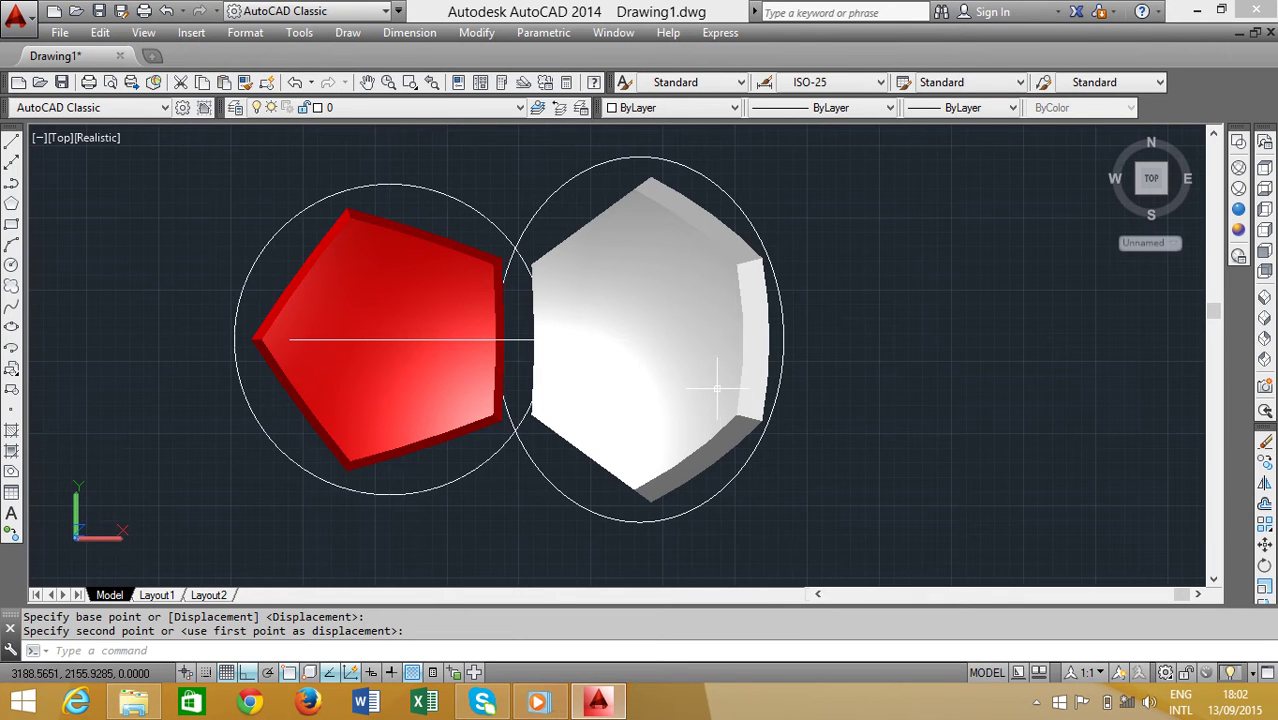
text(f)
key(Return)
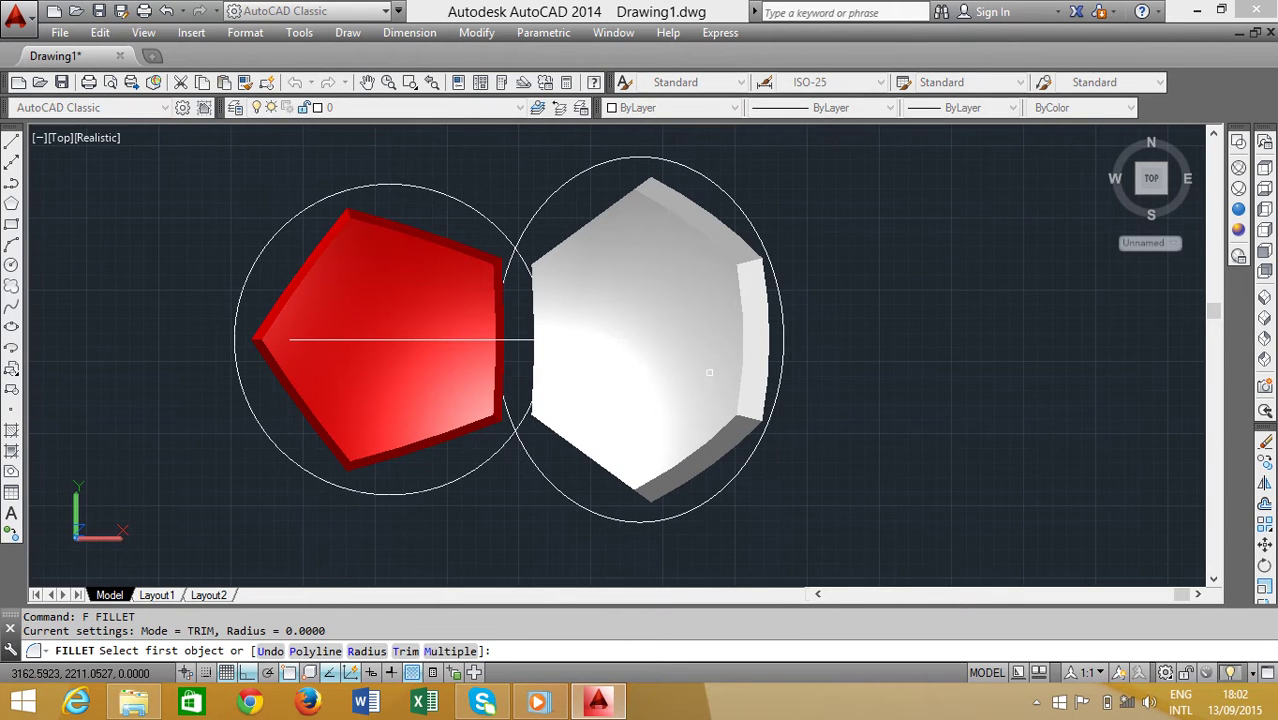
text(r)
Fillet six edges of the white hexagon panel with radius 2.0000.
key(Return)
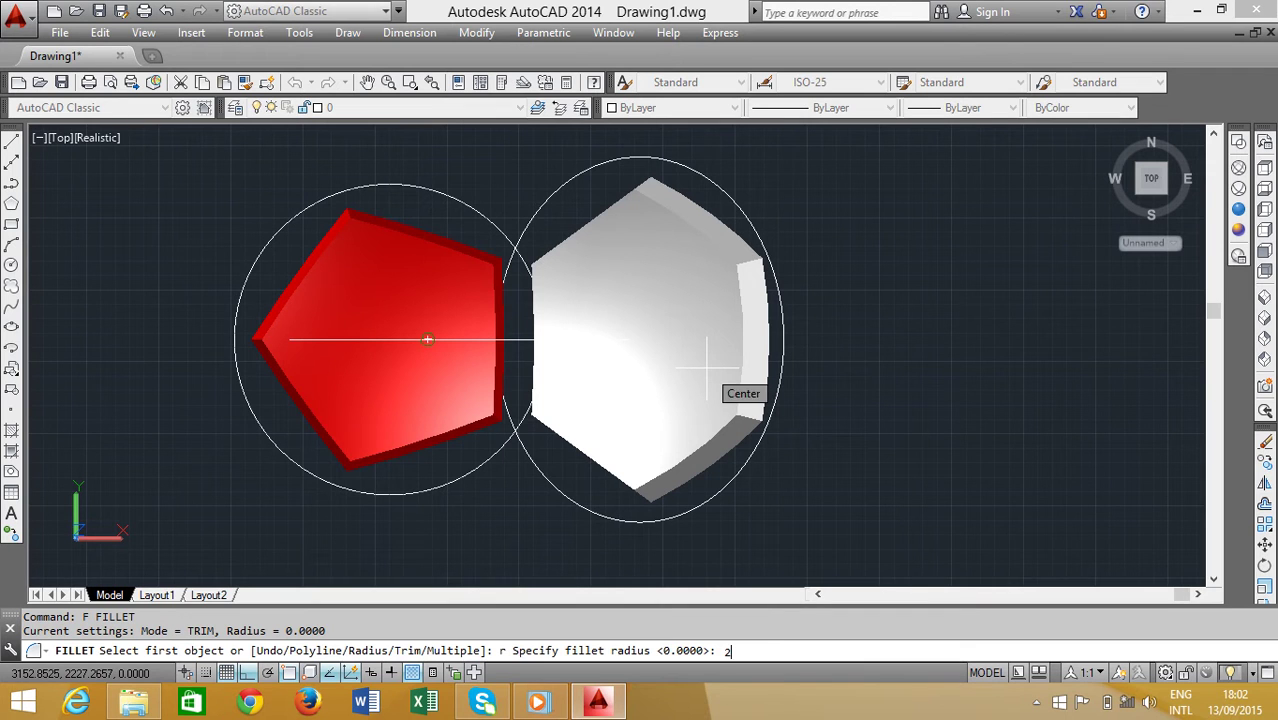
key(Return)
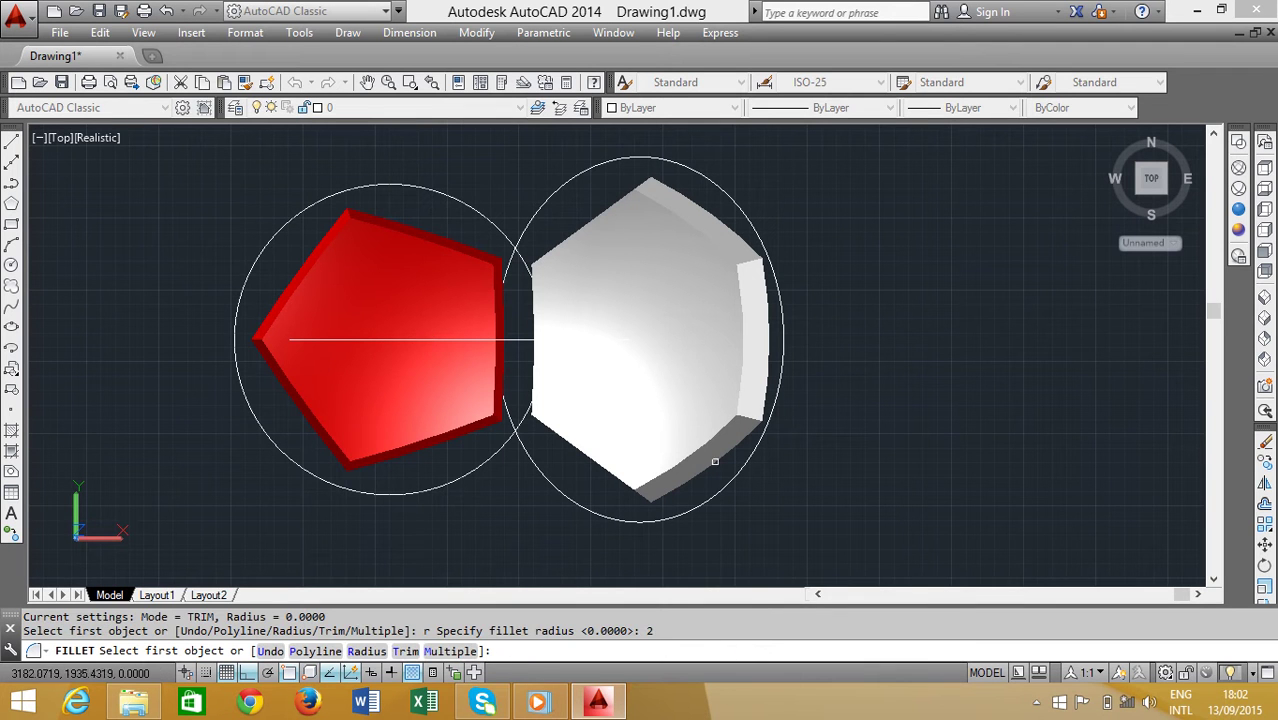
scroll(701, 484, up, 4)
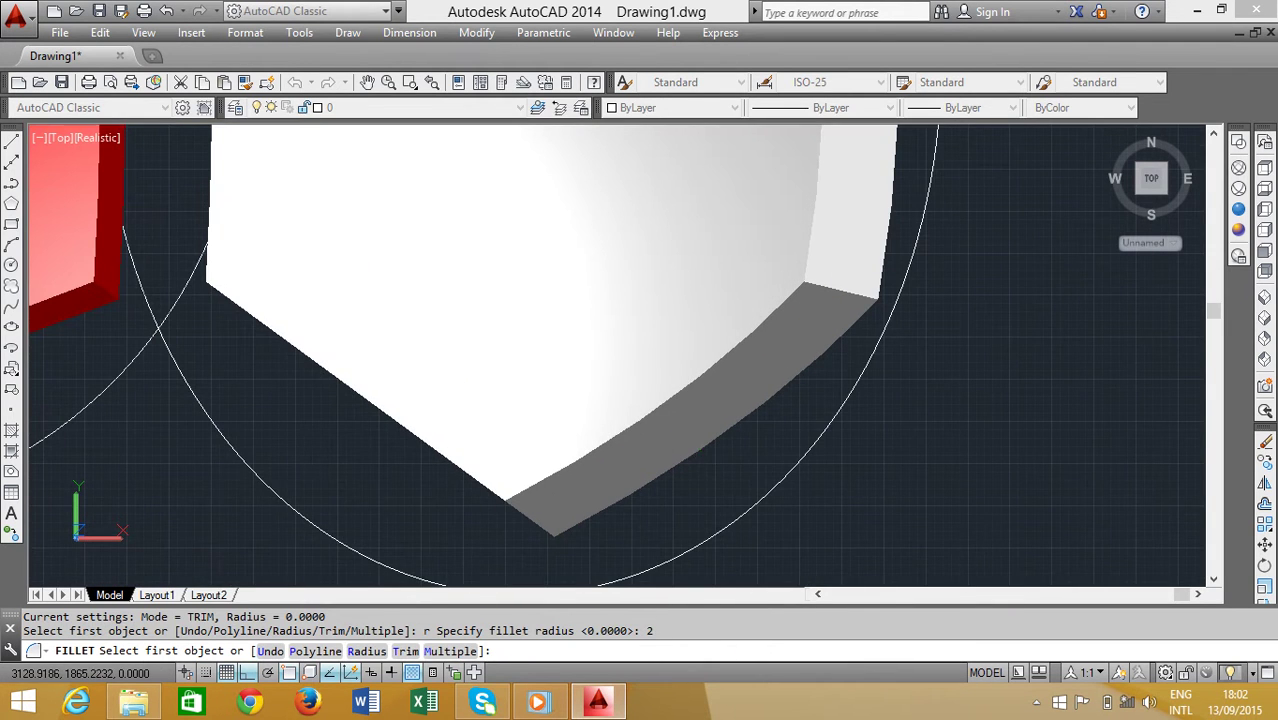
click(697, 450)
key(Return)
scroll(799, 393, down, 2)
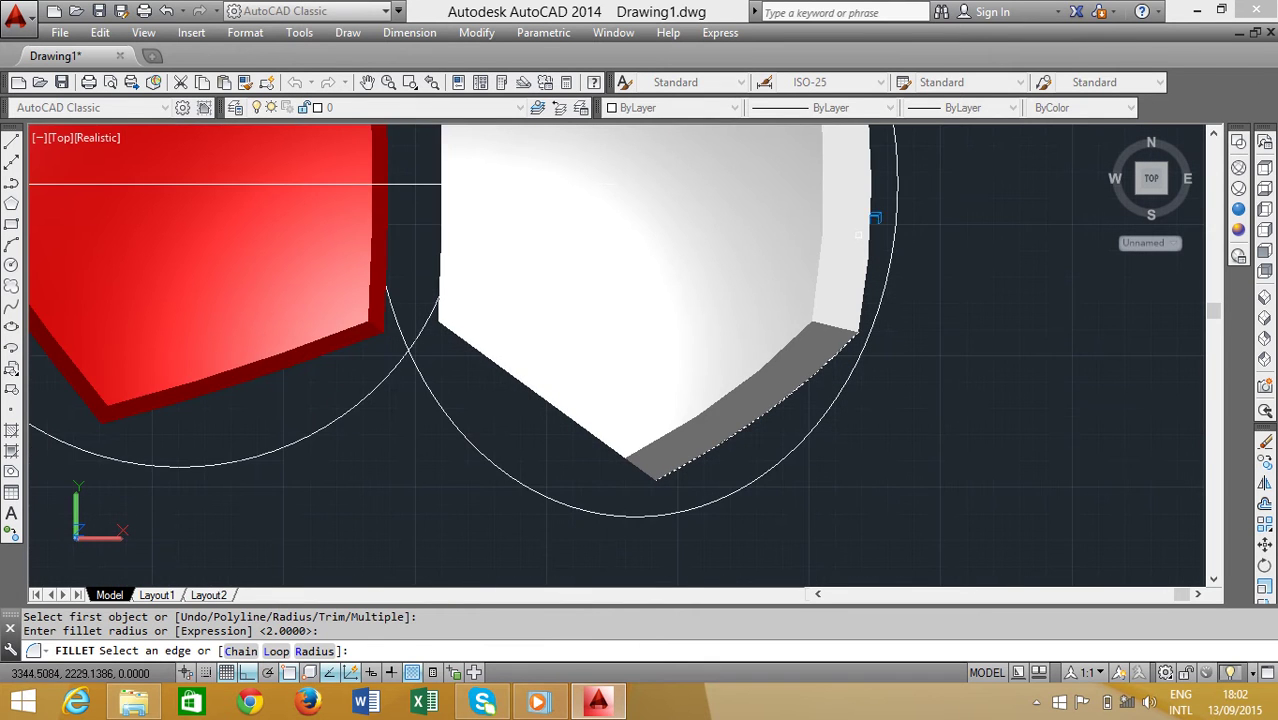
scroll(870, 231, up, 3)
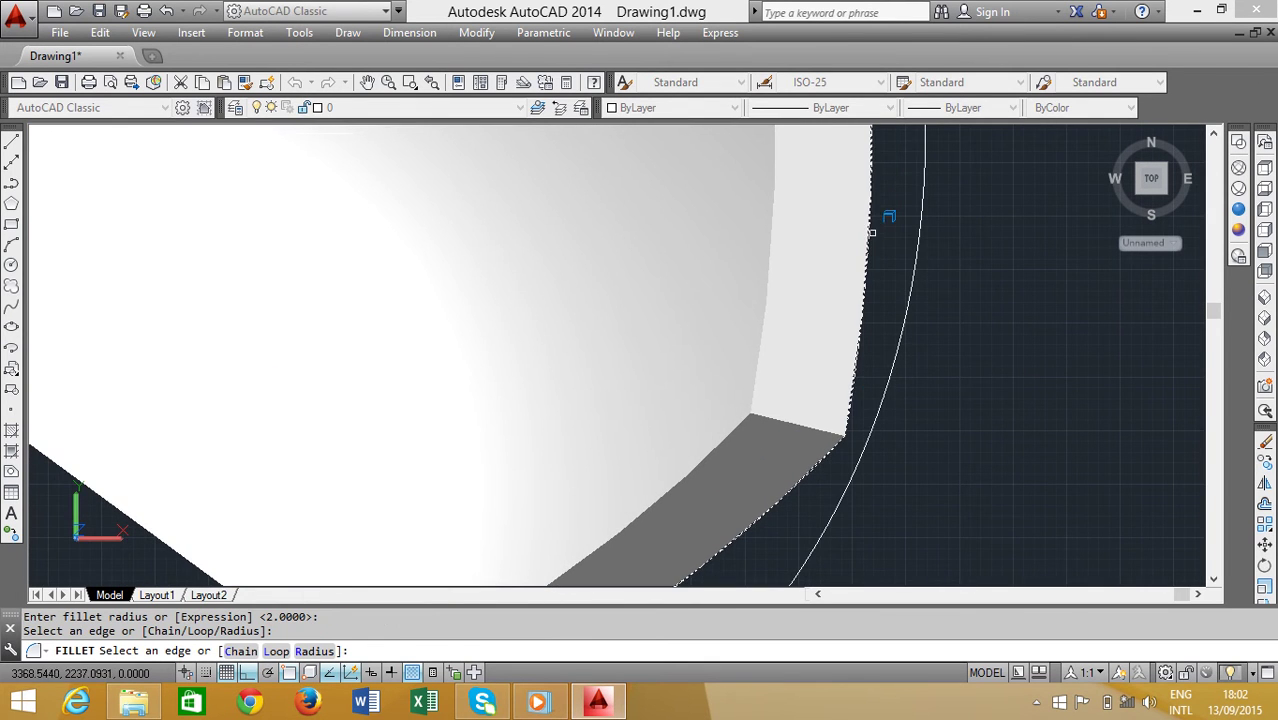
scroll(872, 235, down, 3)
scroll(878, 262, down, 2)
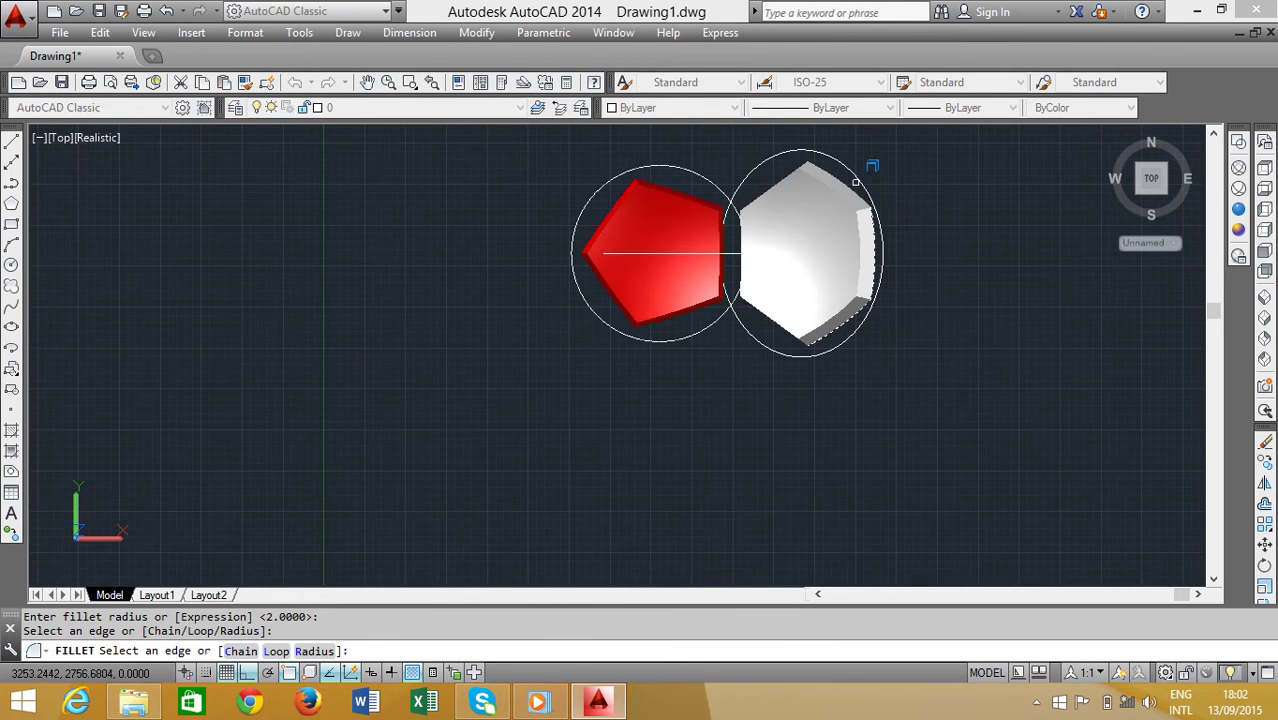
scroll(864, 186, up, 5)
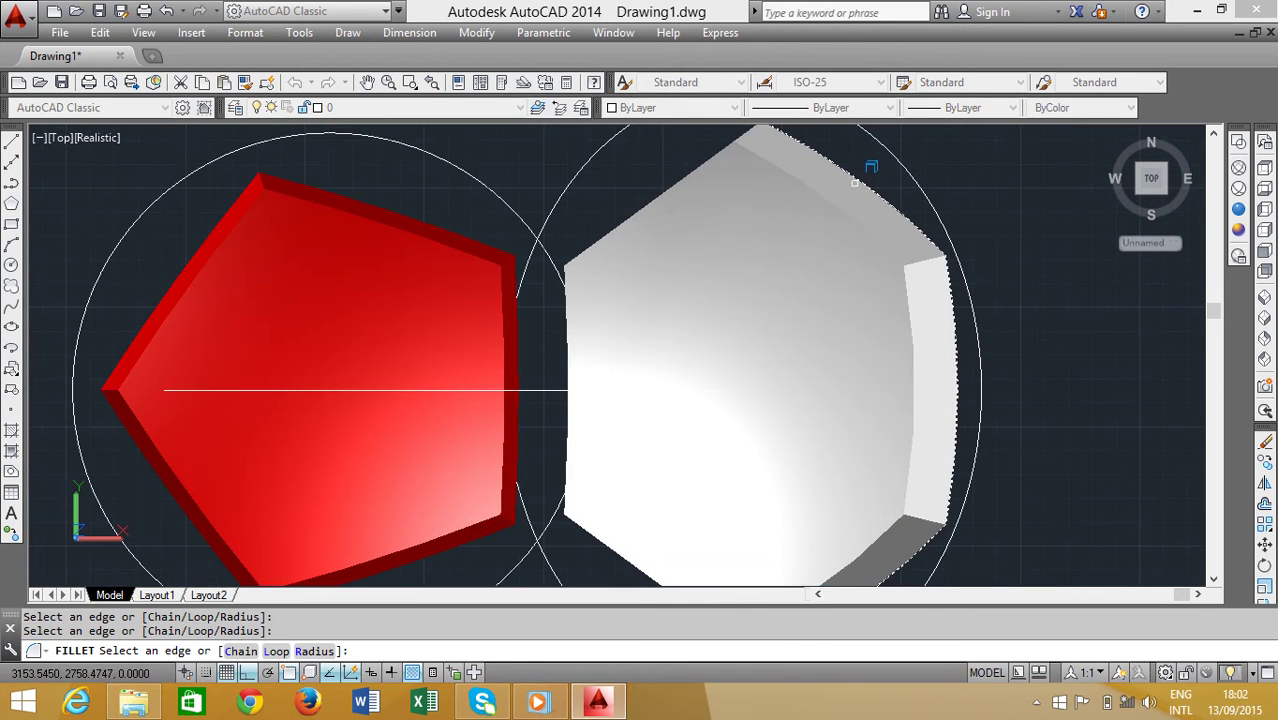
scroll(856, 180, down, 4)
shift+middle_drag(755, 391, 797, 332)
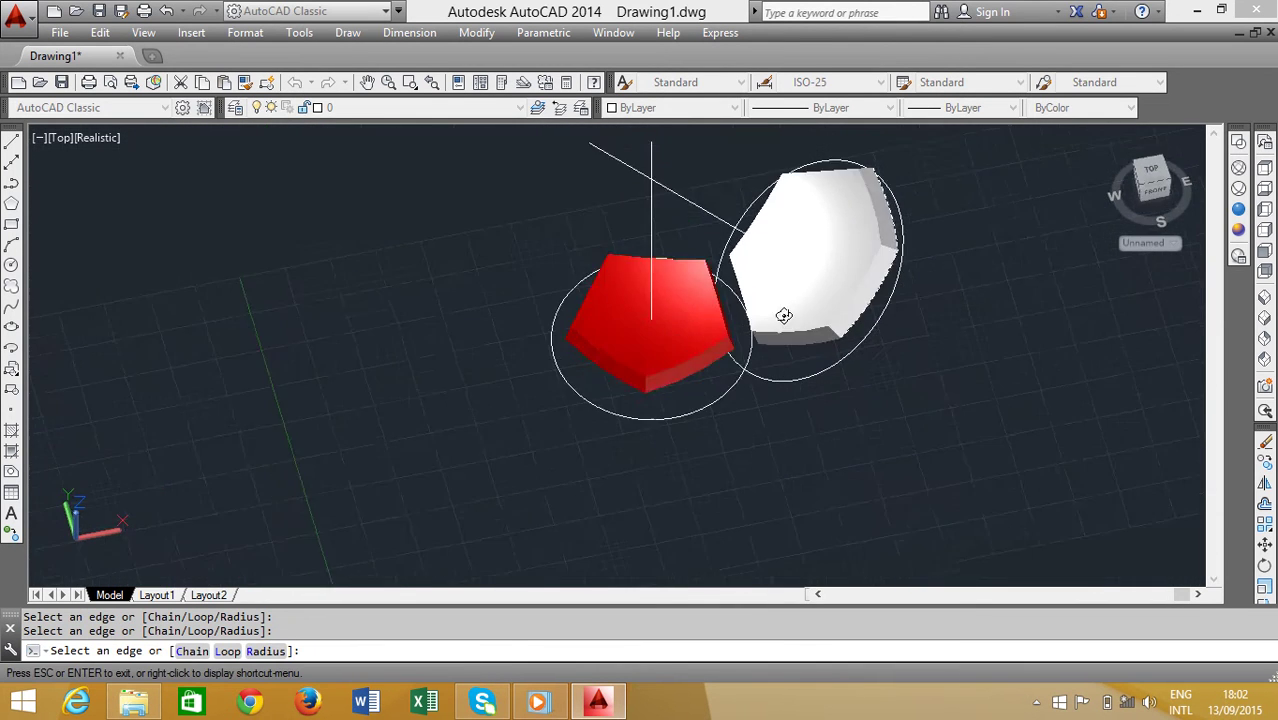
scroll(797, 332, up, 4)
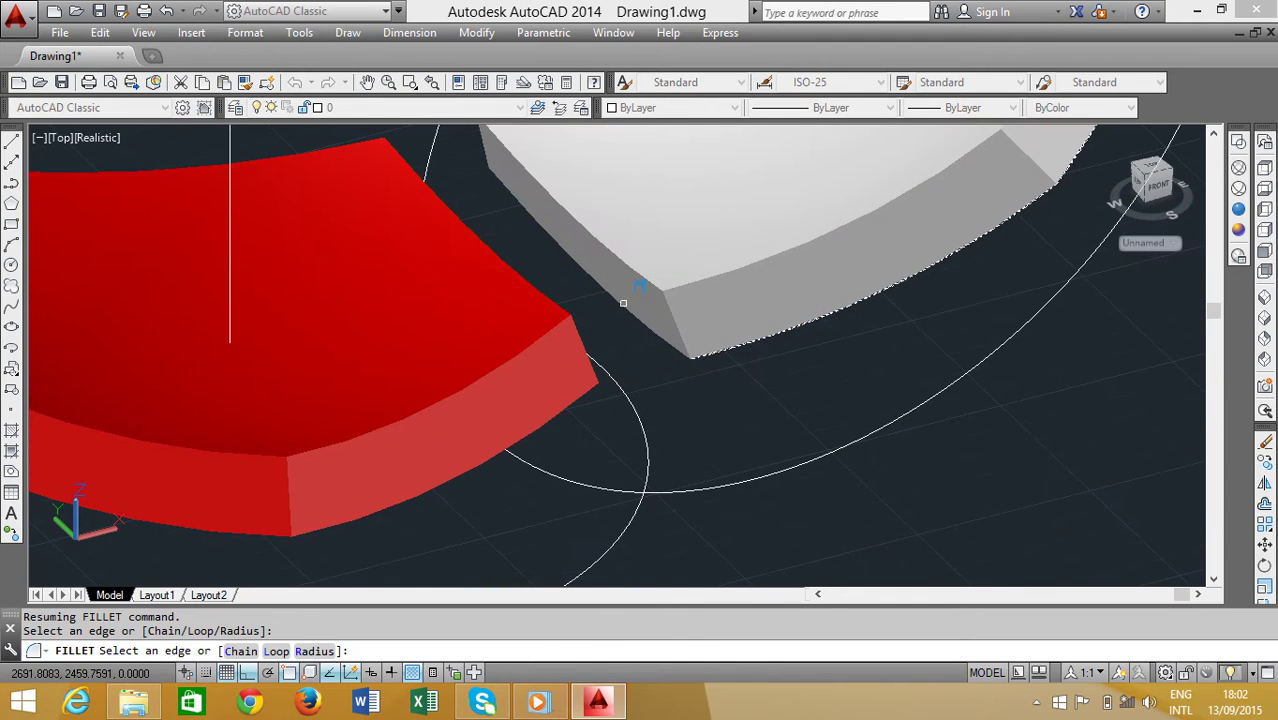
scroll(622, 333, down, 4)
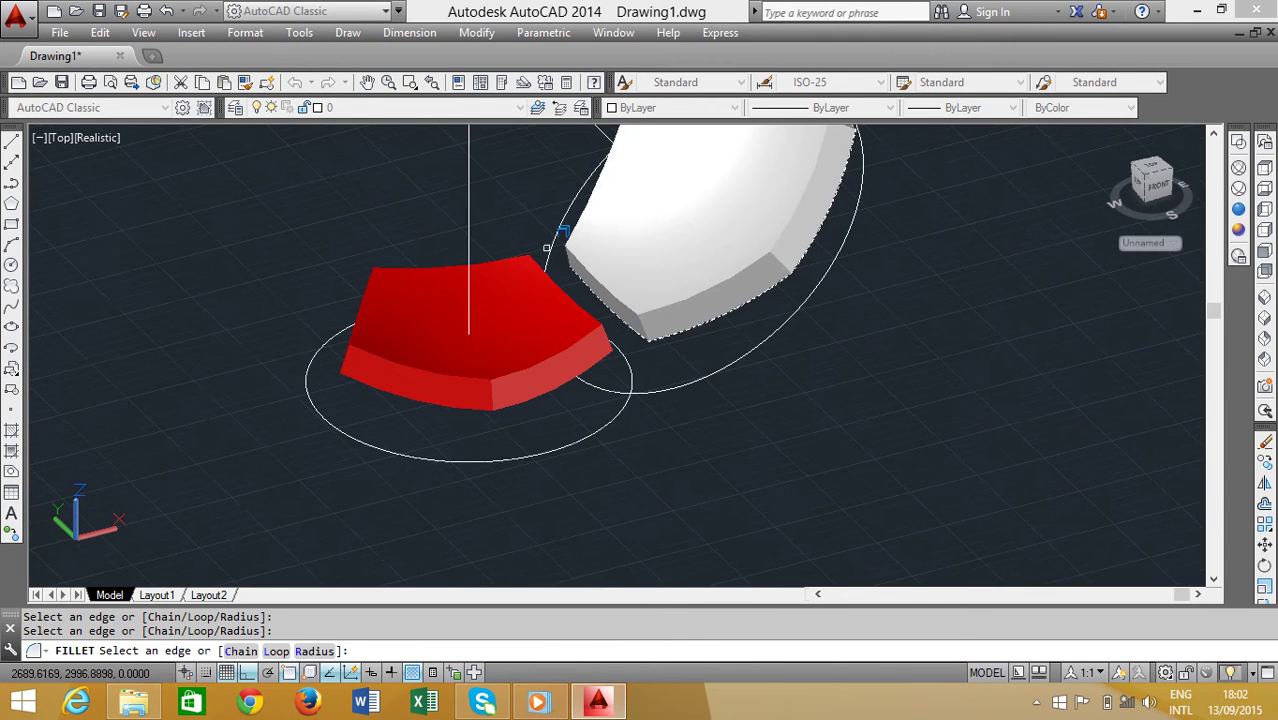
shift+middle_drag(551, 247, 725, 245)
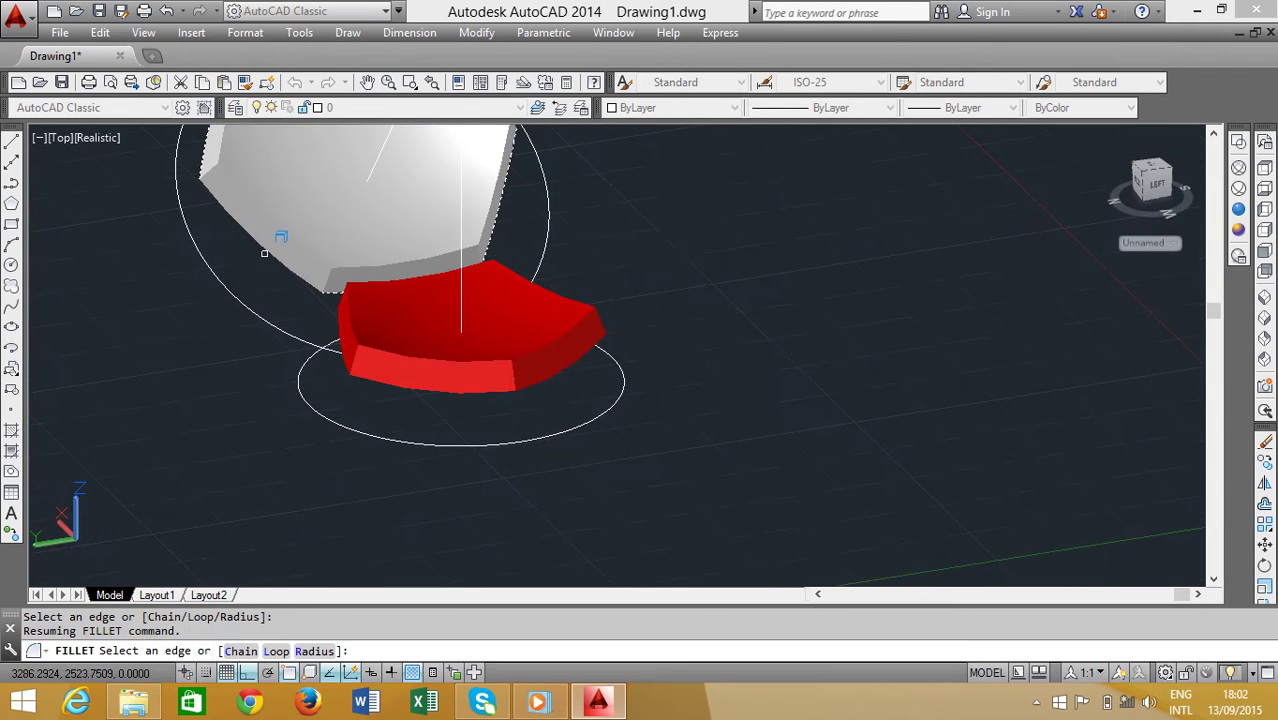
scroll(260, 250, up, 3)
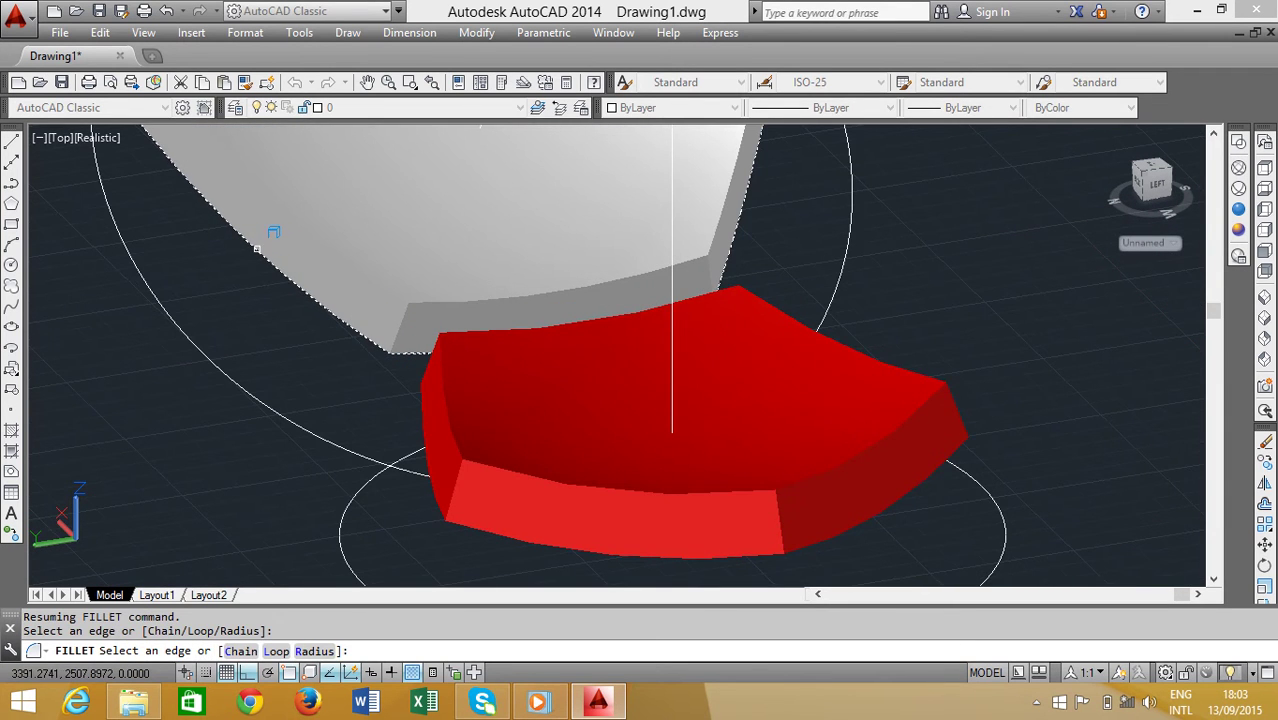
scroll(260, 246, down, 4)
scroll(268, 240, down, 2)
key(Return)
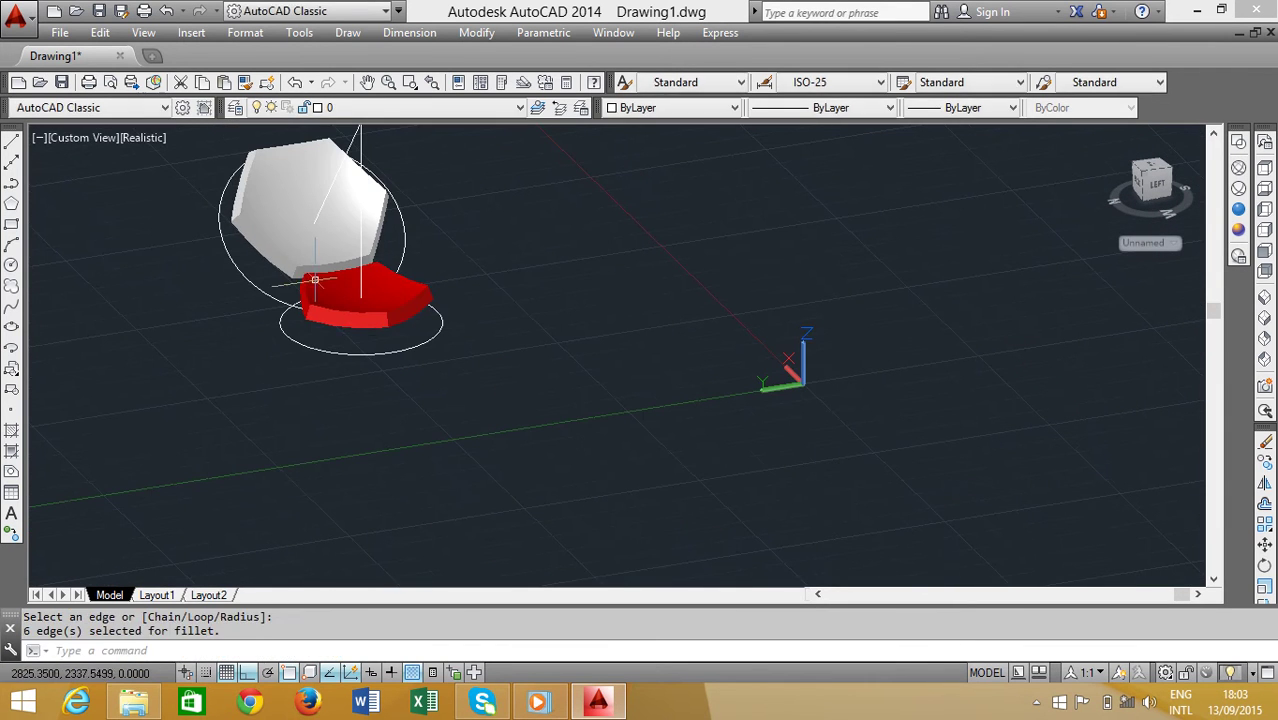
Orbit and zoom around the panels to inspect the rounded edges.
mouse_move(456, 310)
shift+middle_down()
mouse_move(414, 328)
mouse_move(422, 285)
shift+middle_up()
scroll(422, 285, up, 3)
scroll(389, 255, up, 3)
scroll(389, 255, up, 3)
scroll(389, 255, up, 2)
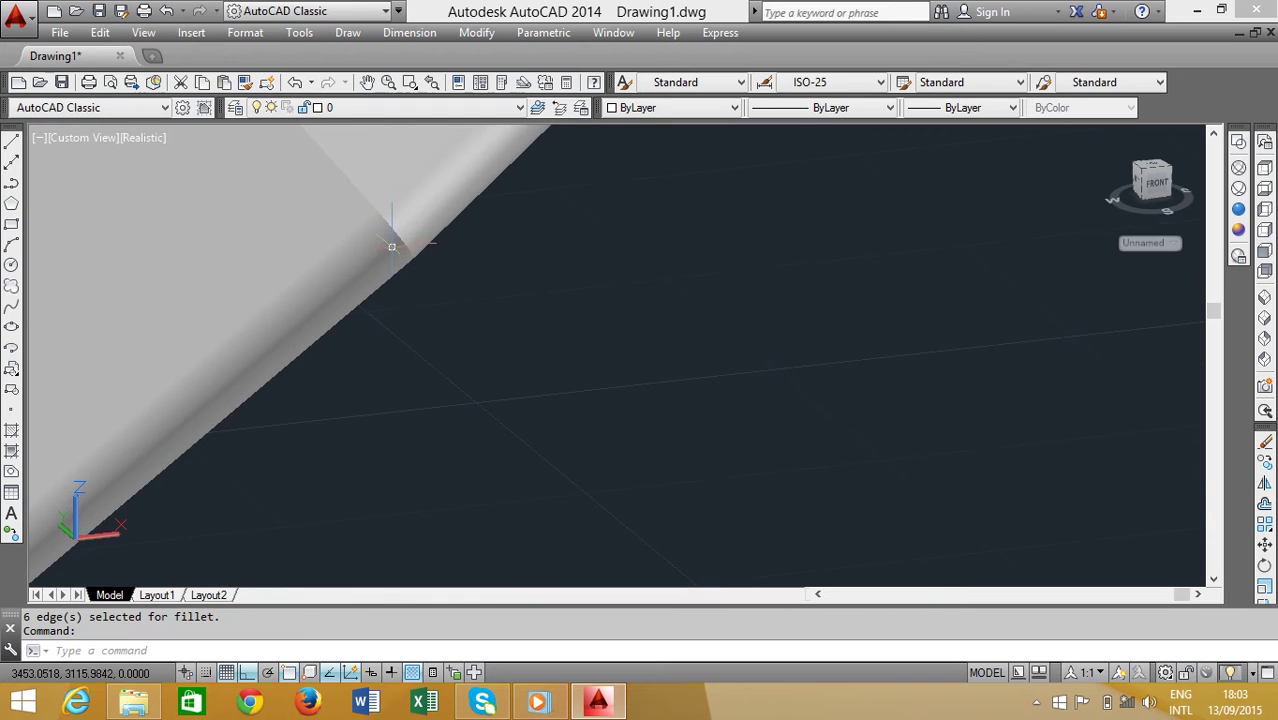
scroll(405, 260, down, 2)
scroll(405, 291, down, 2)
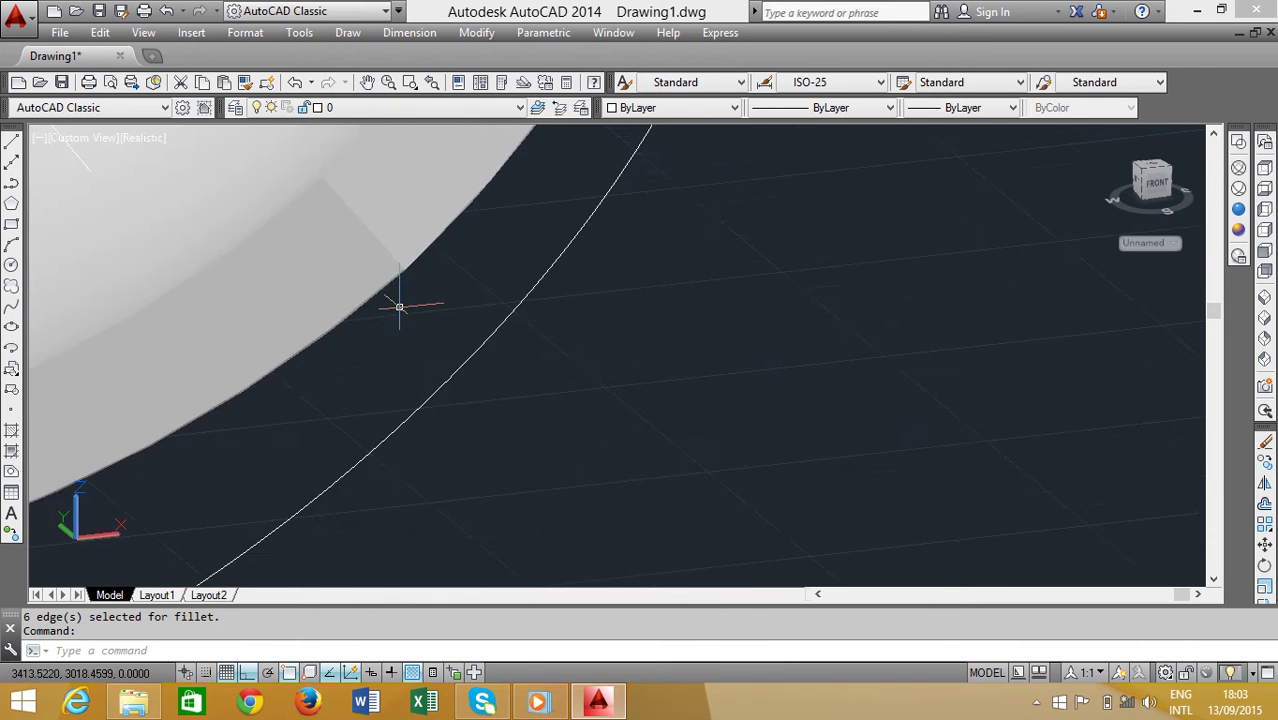
scroll(560, 330, down, 3)
scroll(422, 433, down, 3)
scroll(408, 441, up, 3)
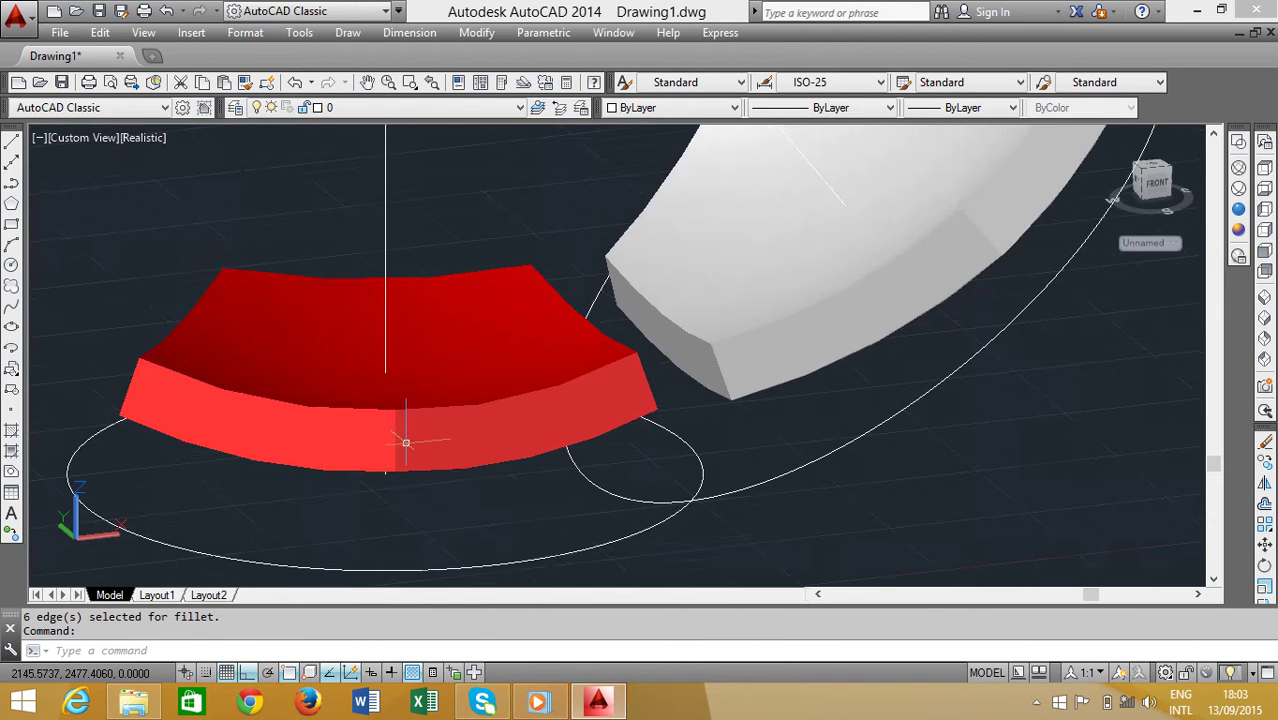
scroll(442, 433, down, 3)
mouse_move(442, 433)
shift+middle_down()
mouse_move(487, 469)
mouse_move(479, 508)
shift+middle_up()
Start FILLET at radius 2.0000 and pick the first two red pentagon edges.
scroll(462, 490, up, 2)
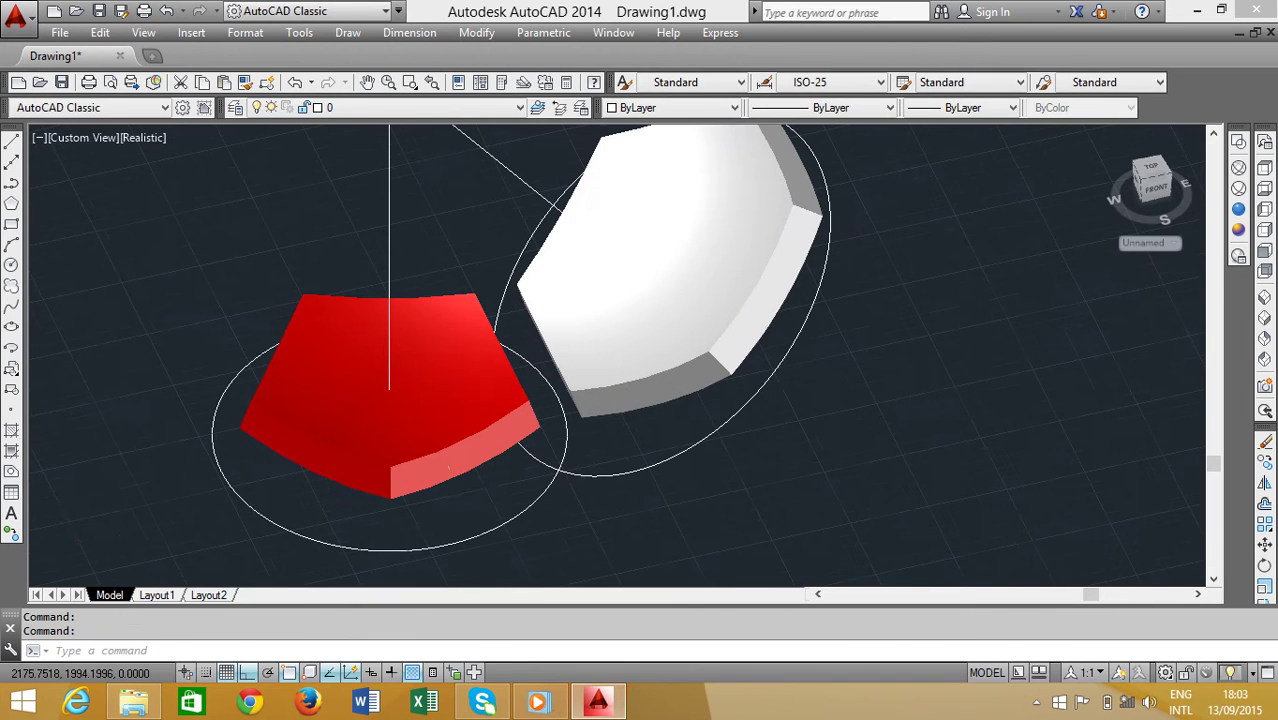
text(f)
key(Return)
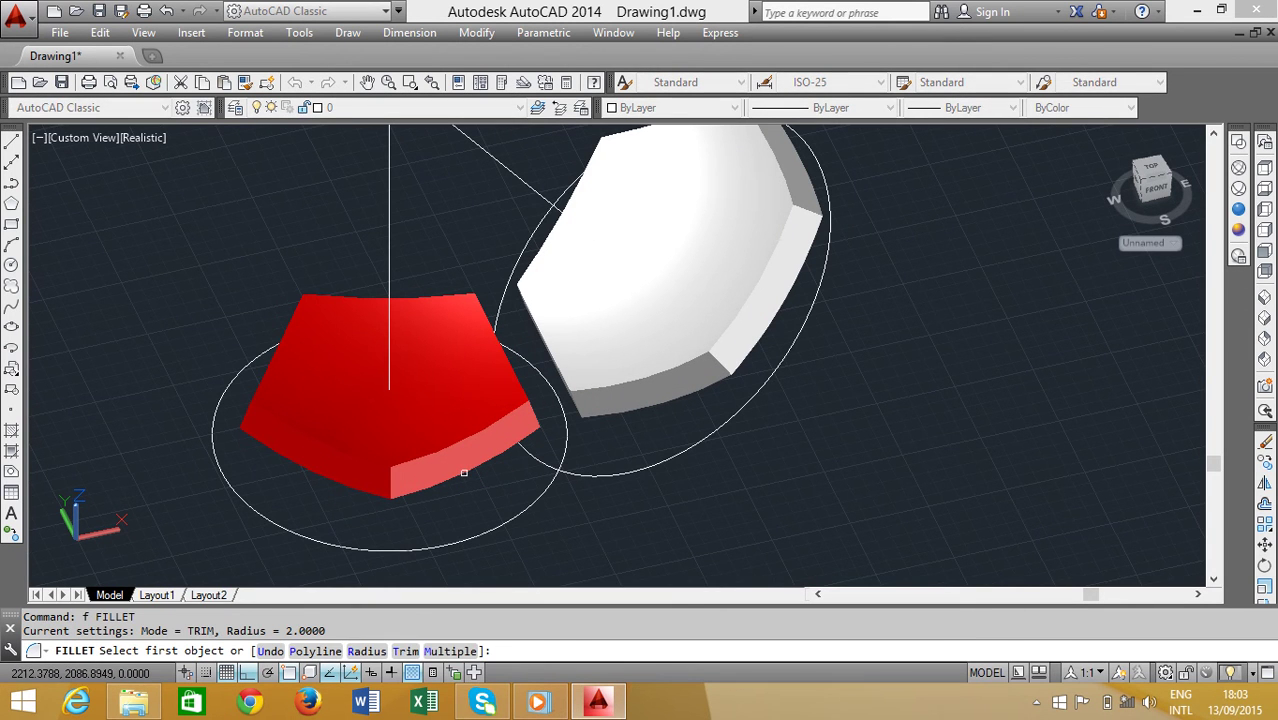
key(Return)
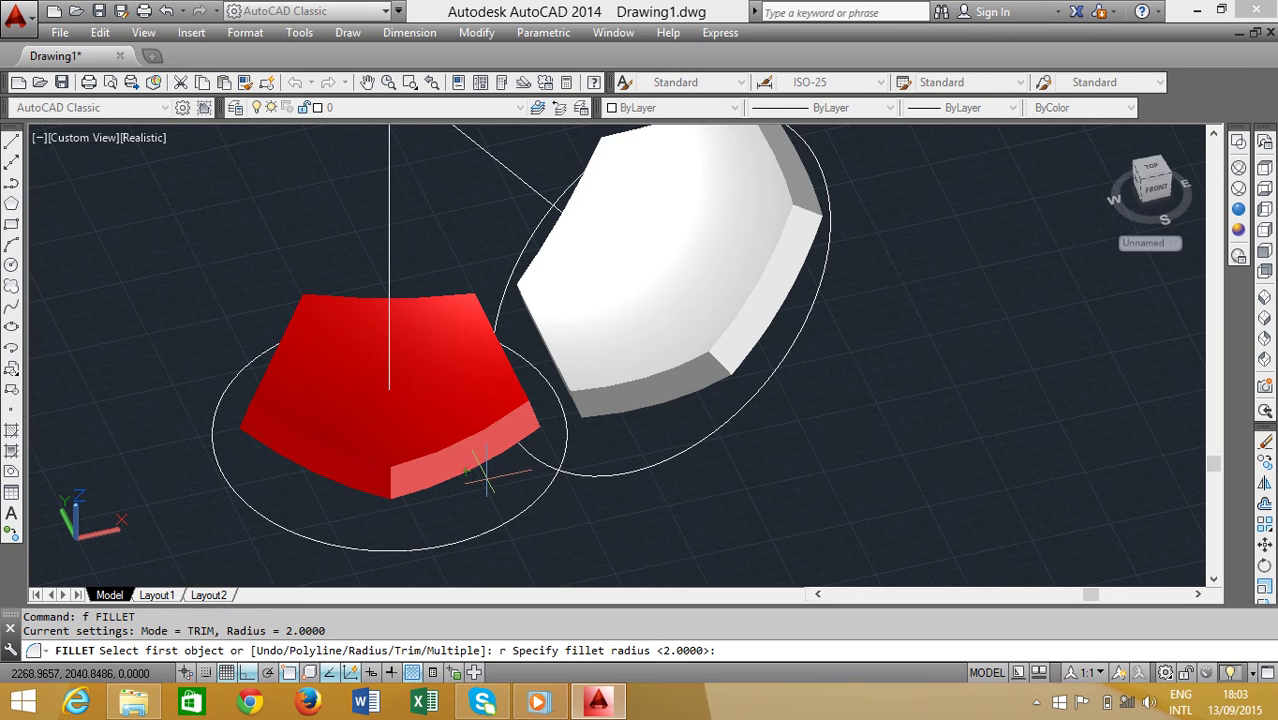
key(Return)
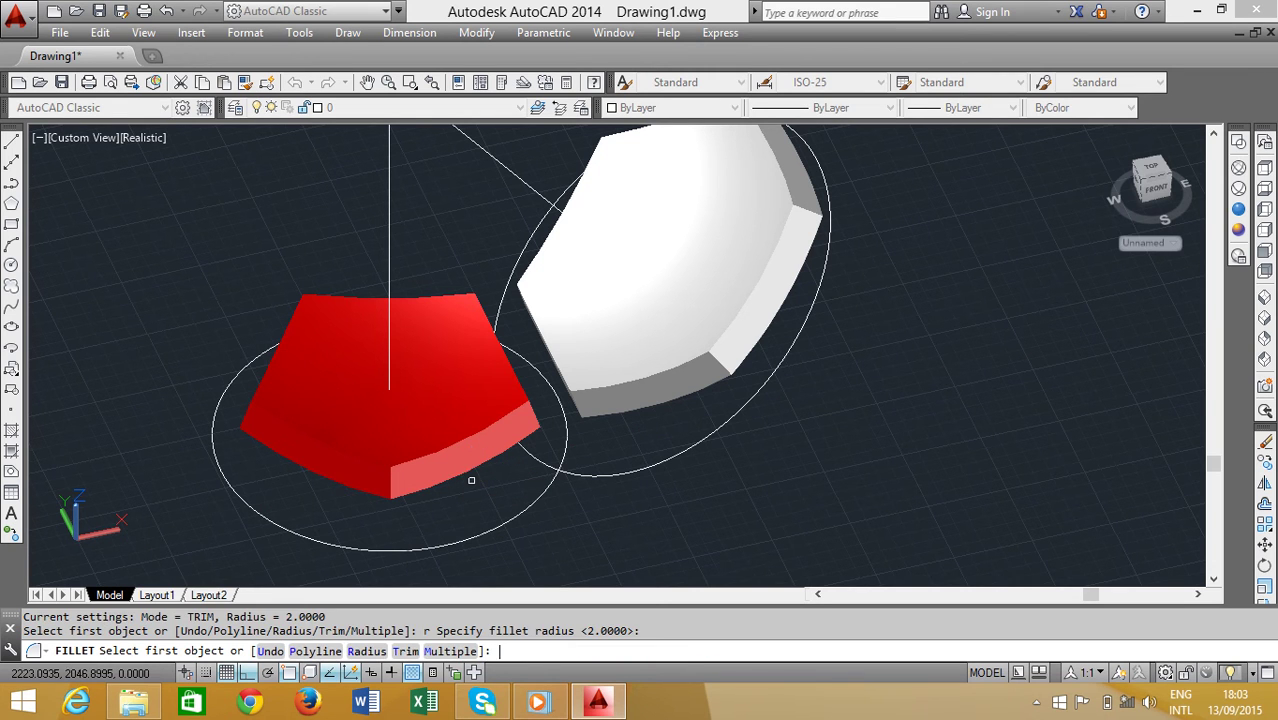
click(466, 471)
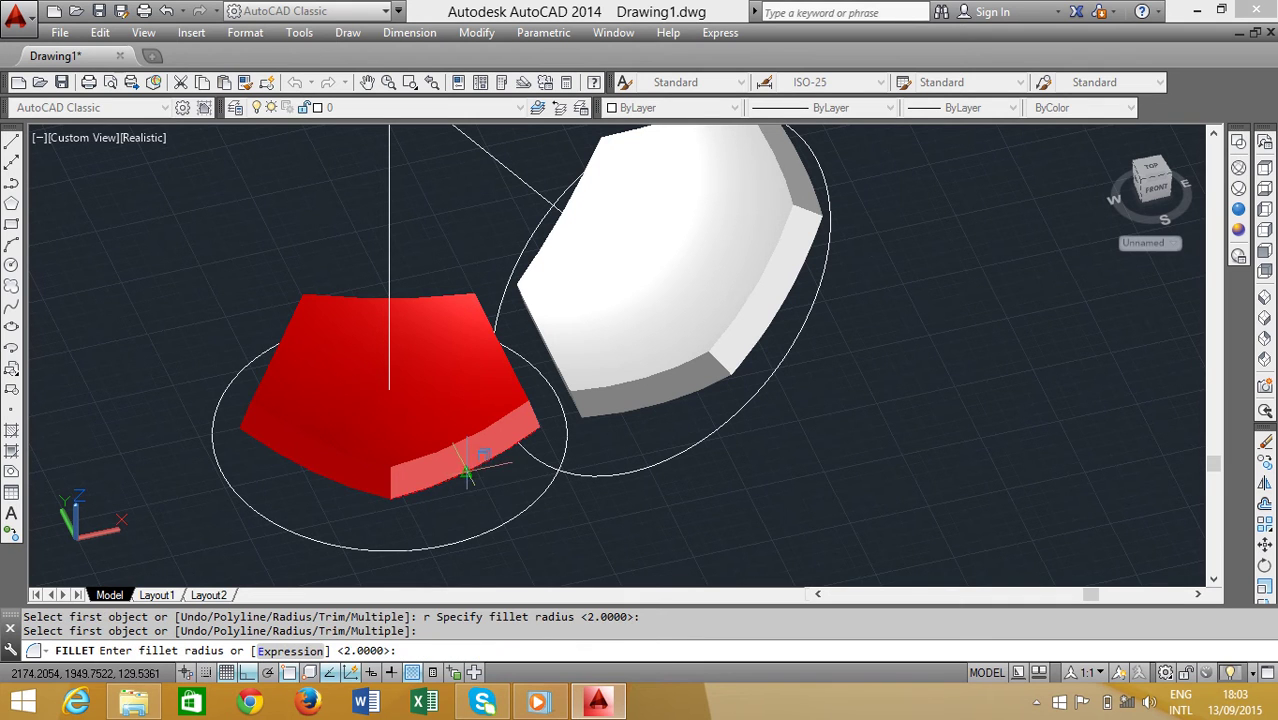
key(Return)
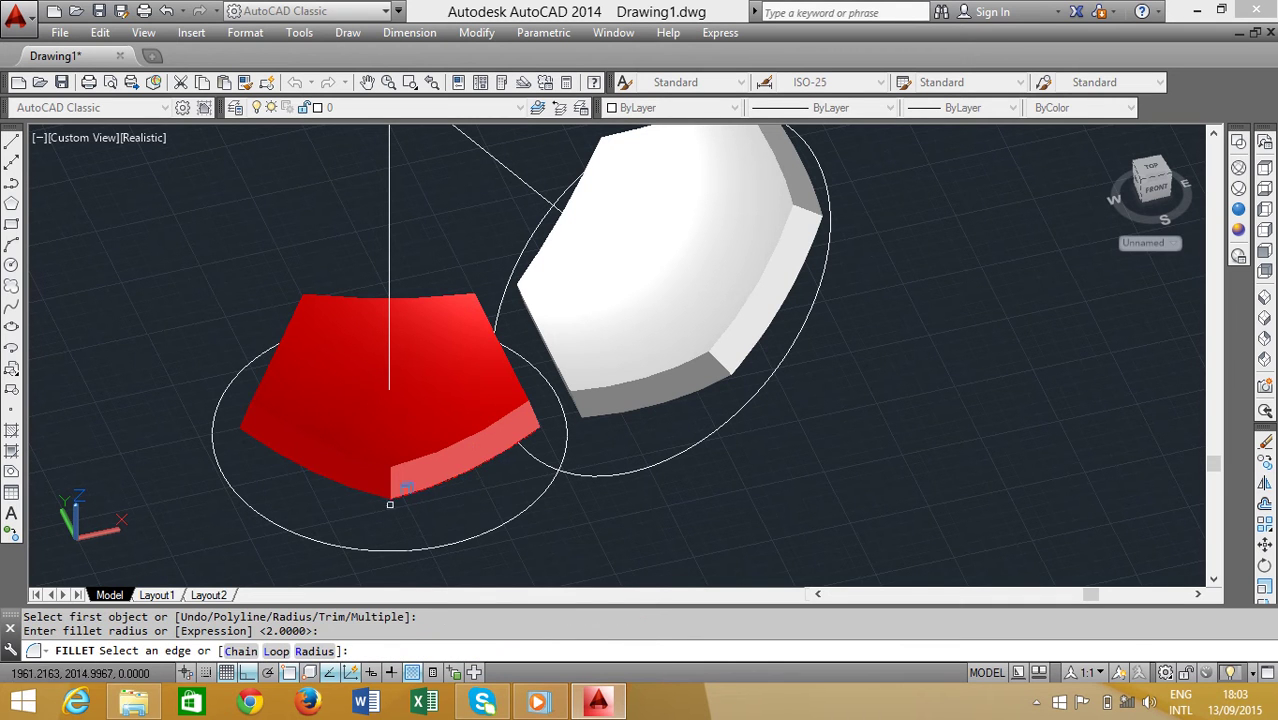
scroll(360, 490, up, 1)
scroll(351, 485, up, 1)
click(355, 485)
Add the remaining three pentagon edges and apply the fillet.
scroll(377, 485, down, 3)
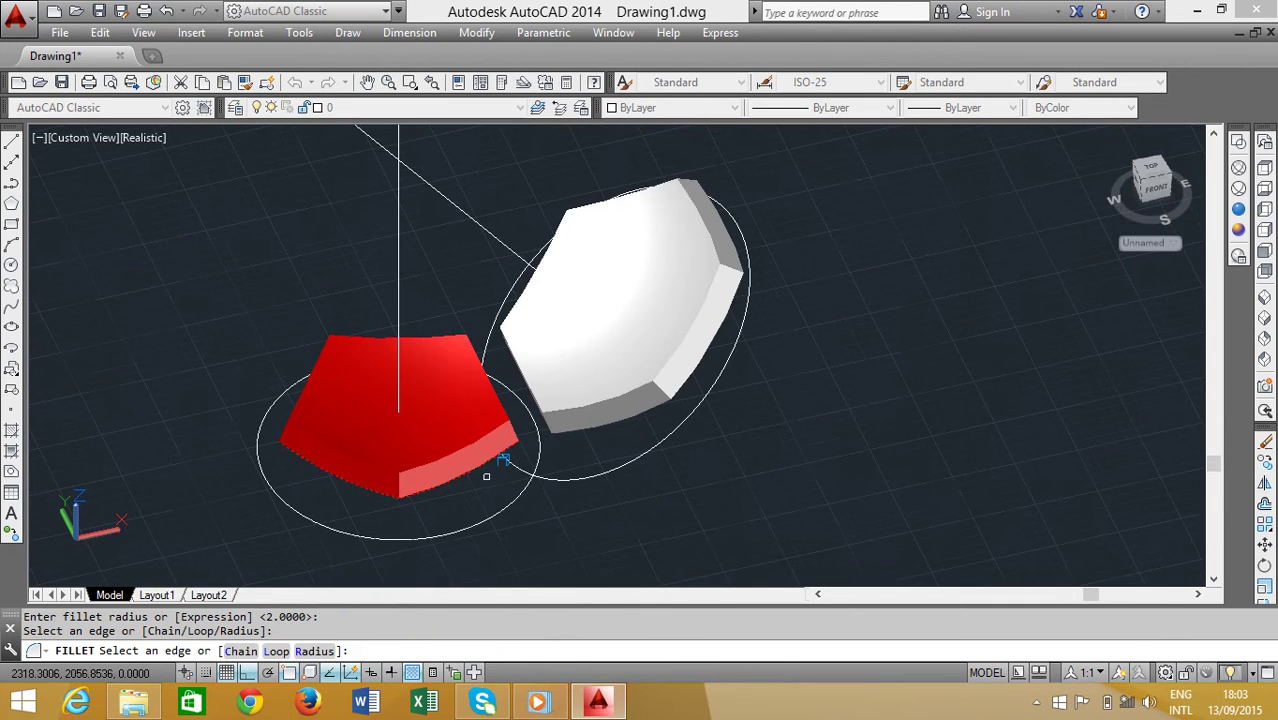
shift+middle_drag(499, 489, 505, 425)
scroll(507, 415, up, 1)
scroll(507, 412, up, 2)
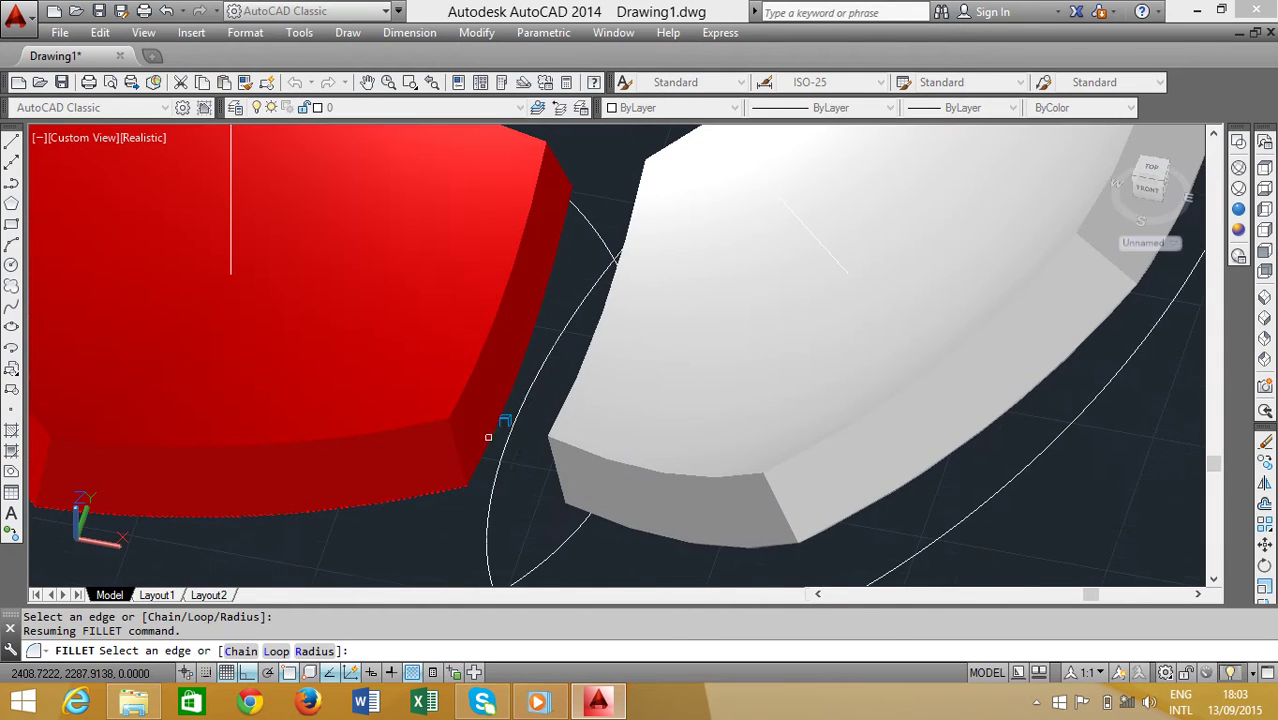
click(505, 407)
scroll(525, 415, down, 3)
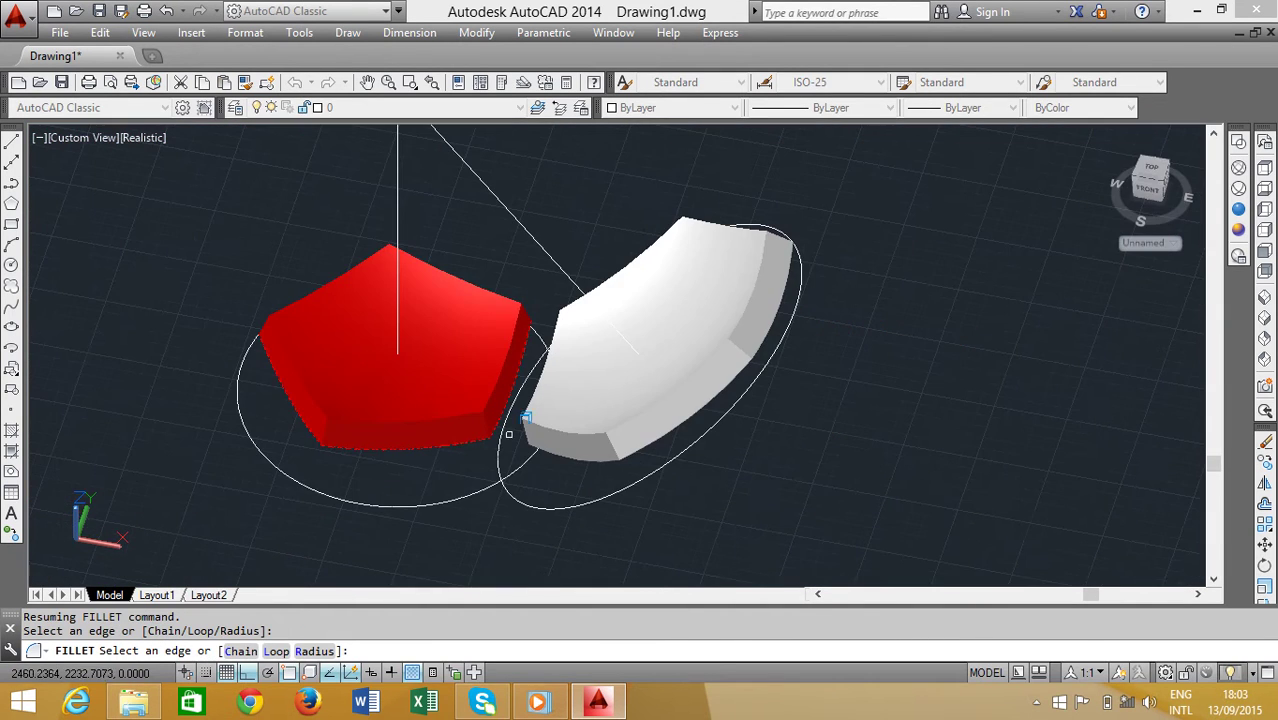
mouse_move(437, 465)
shift+middle_down()
mouse_move(680, 441)
mouse_move(450, 450)
shift+middle_up()
scroll(500, 465, up, 3)
click(467, 465)
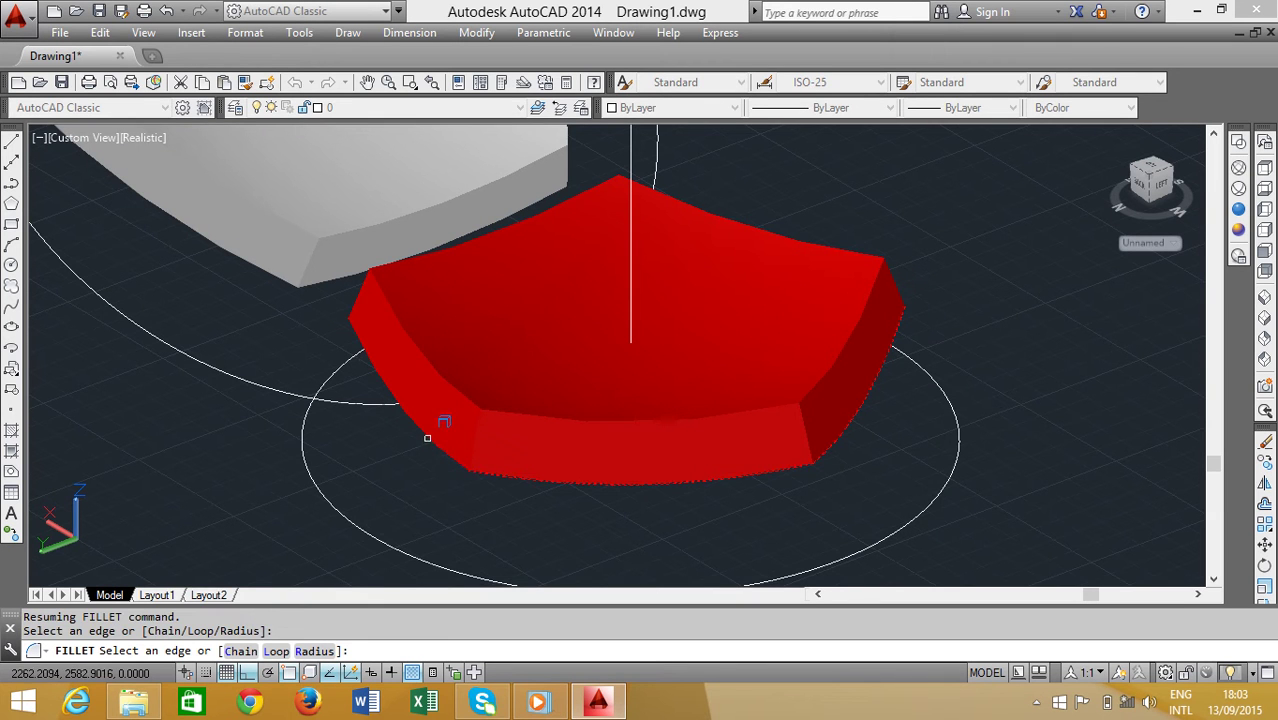
click(428, 437)
scroll(440, 432, down, 3)
key(Return)
scroll(500, 433, down, 2)
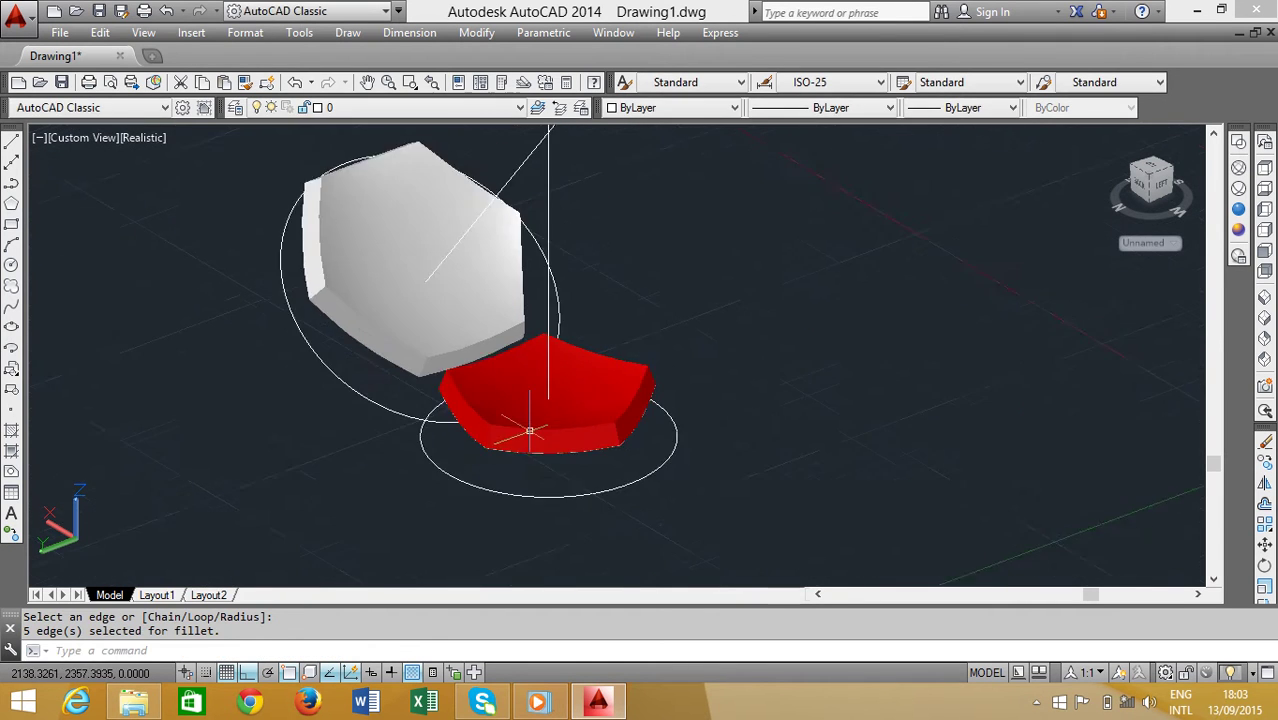
mouse_move(542, 465)
shift+middle_down()
mouse_move(371, 462)
mouse_move(408, 440)
shift+middle_up()
Switch the viewport to the Conceptual visual style.
scroll(546, 396, up, 5)
click(1238, 230)
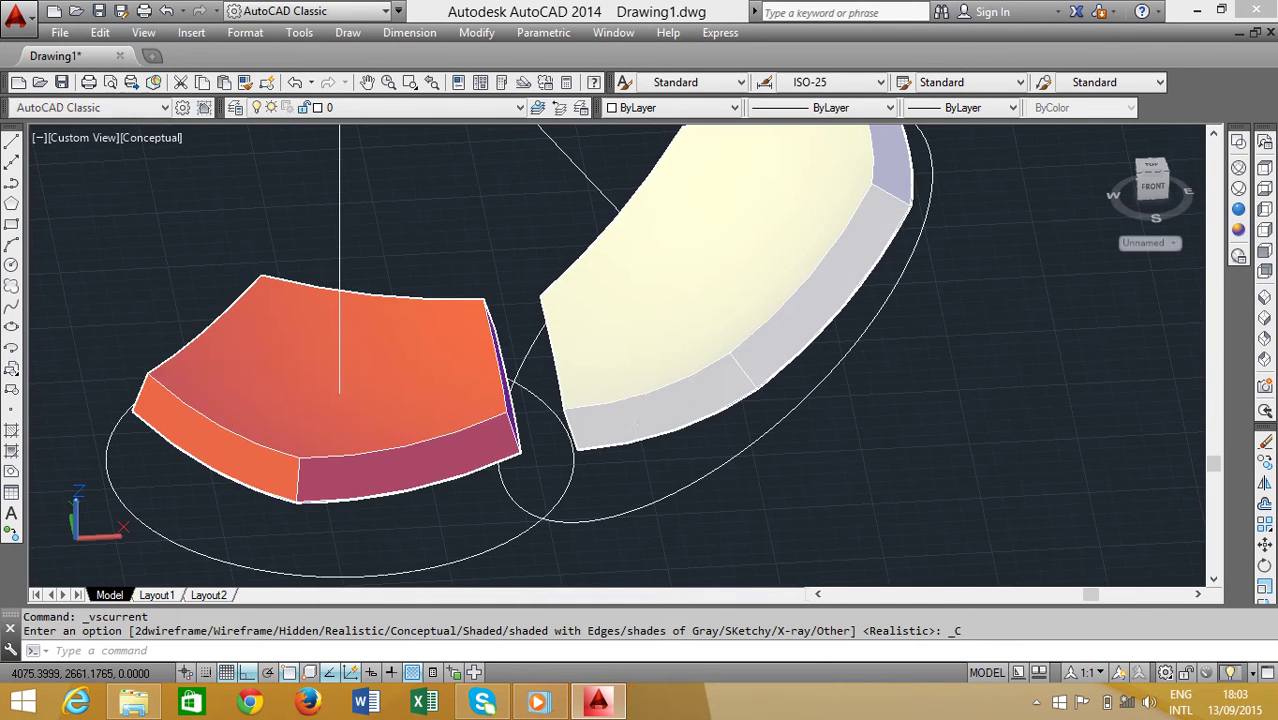
scroll(585, 408, up, 4)
scroll(592, 405, up, 2)
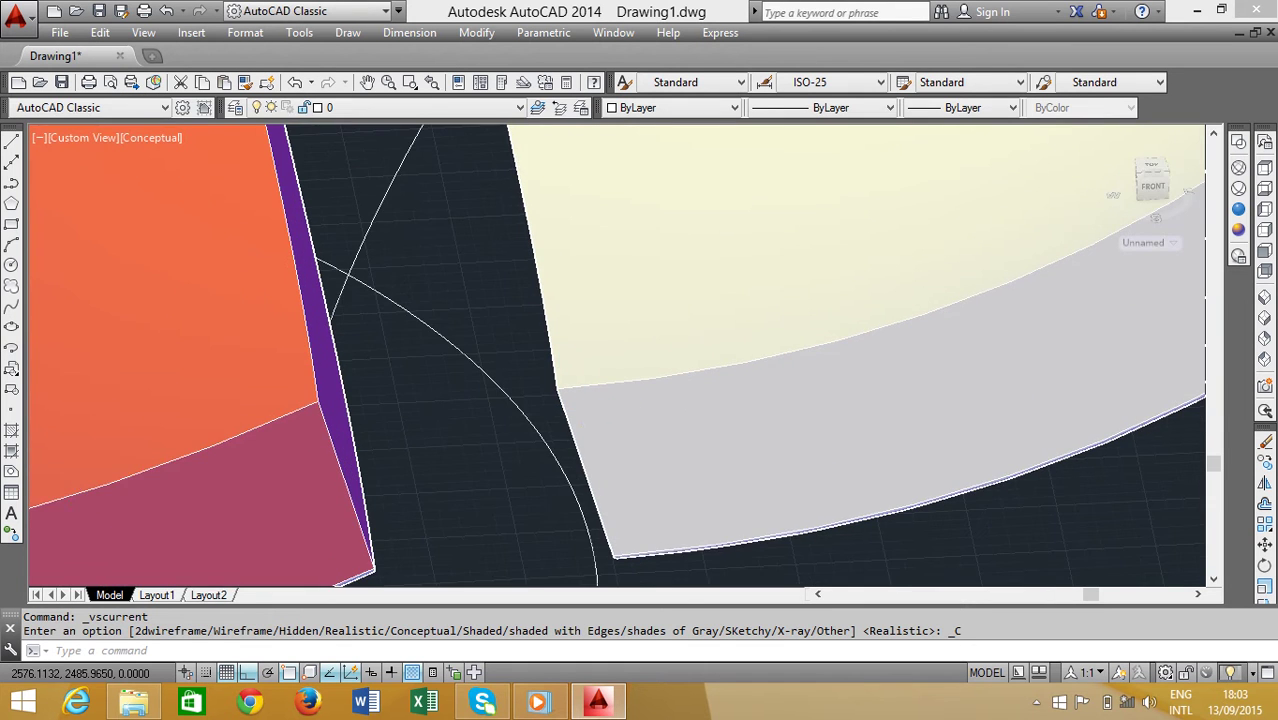
scroll(537, 408, down, 3)
text(M)
Start moving the white hexagon panel, cancel, and orbit around both panels.
key(Return)
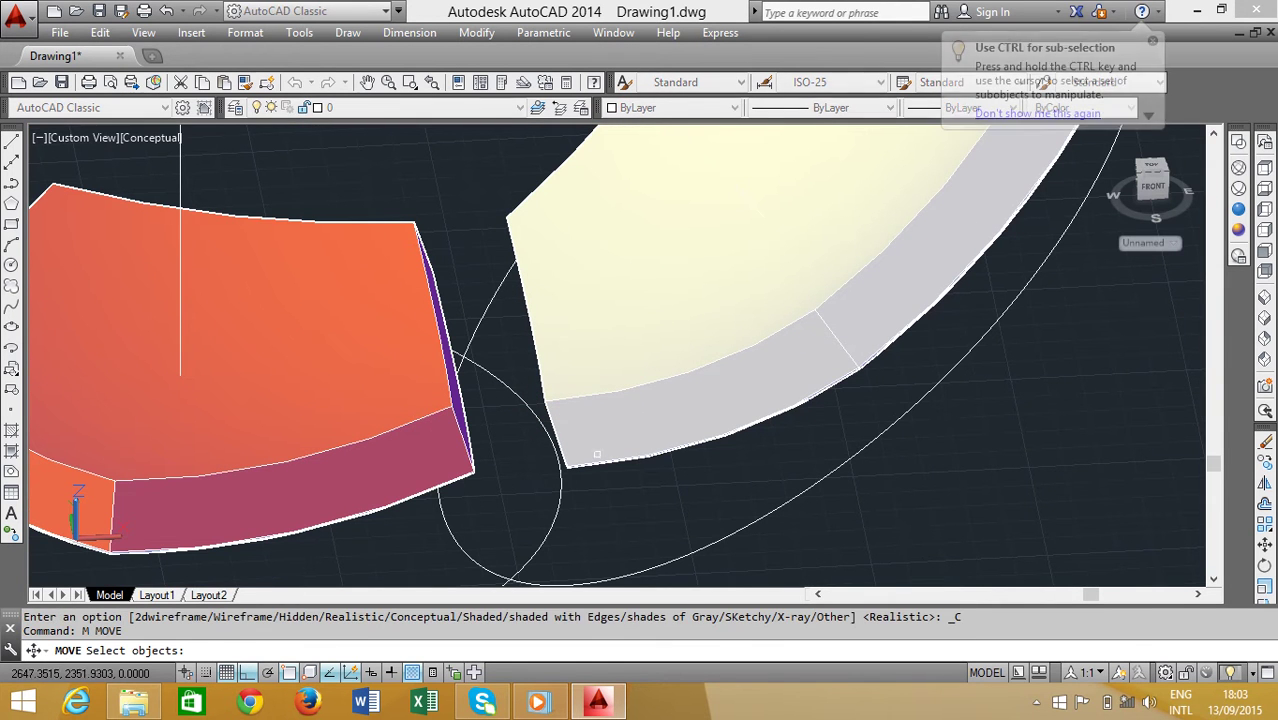
click(537, 321)
key(Return)
key(Return)
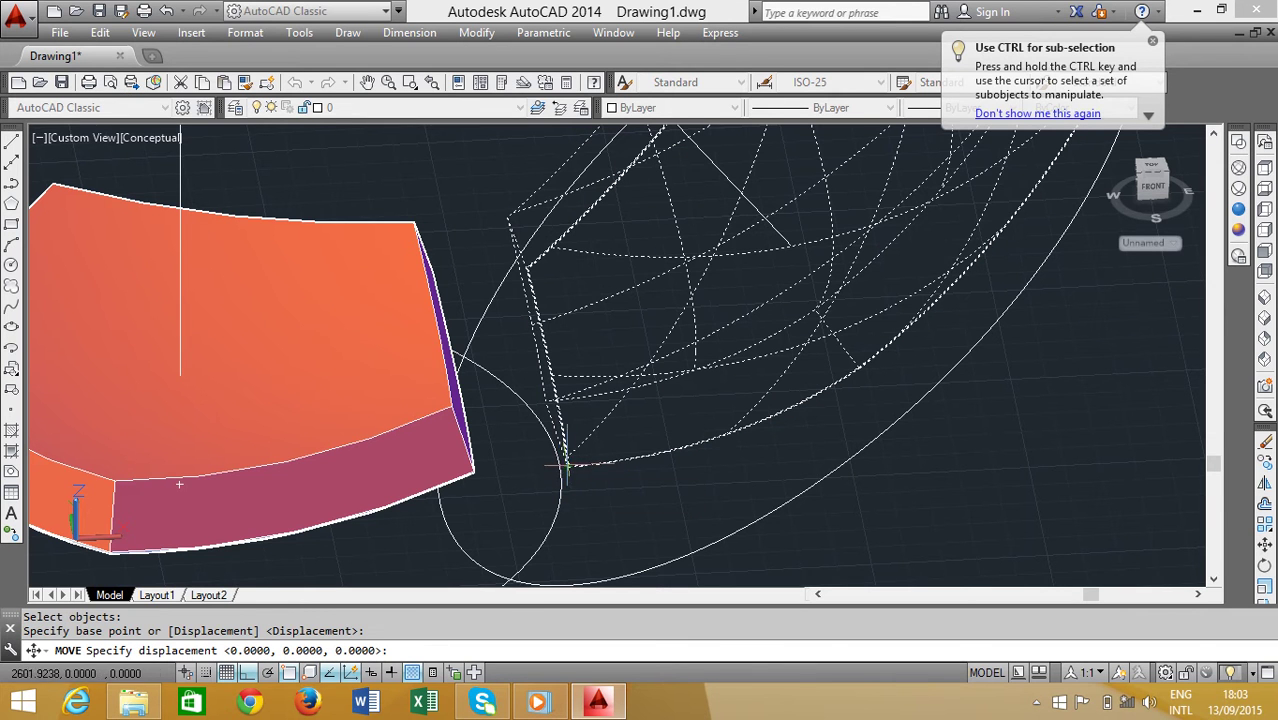
key(Return)
key(Escape)
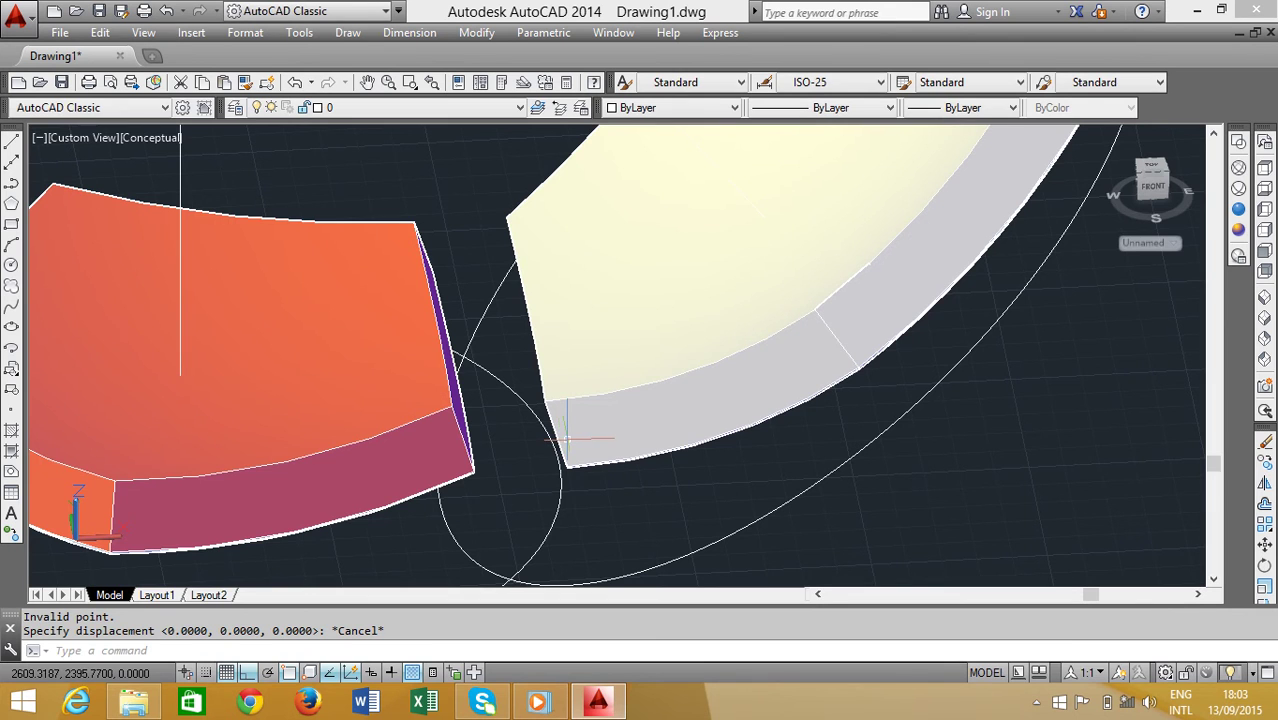
shift+middle_drag(567, 435, 580, 408)
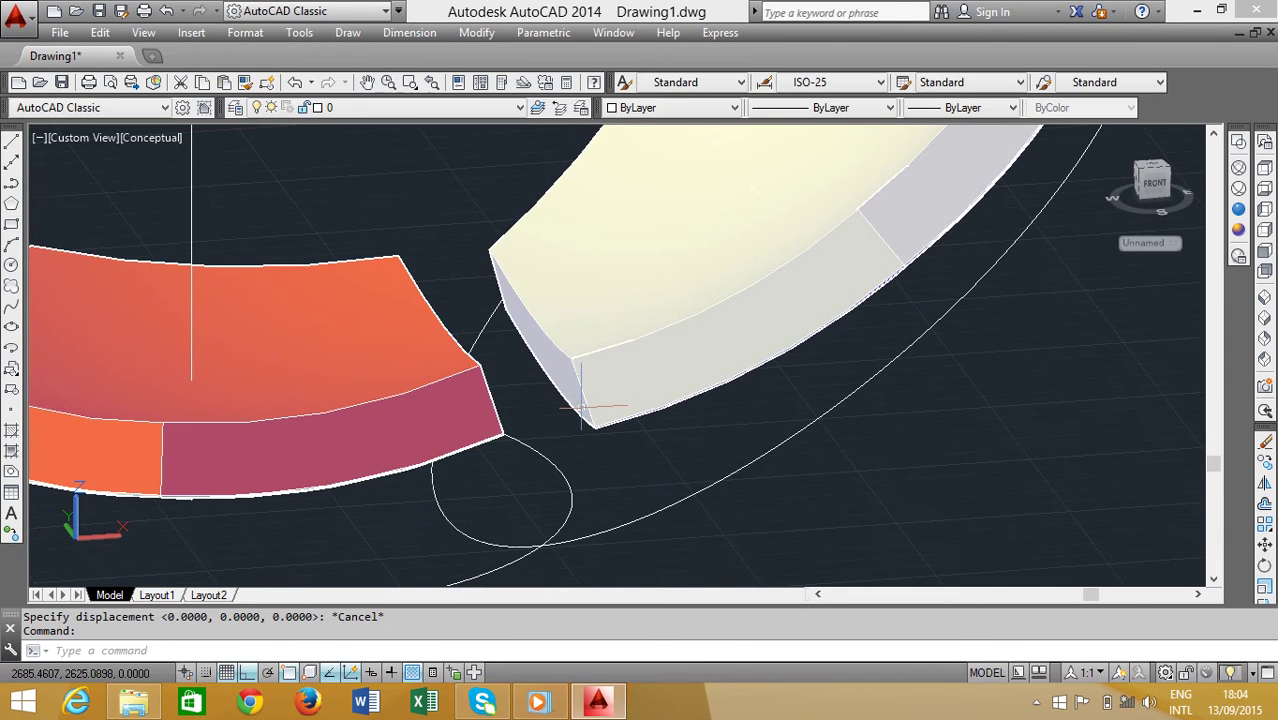
text(M)
Move the hexagon panel corner-to-corner onto the pentagon, then show Realistic shading.
key(Return)
click(613, 372)
key(Return)
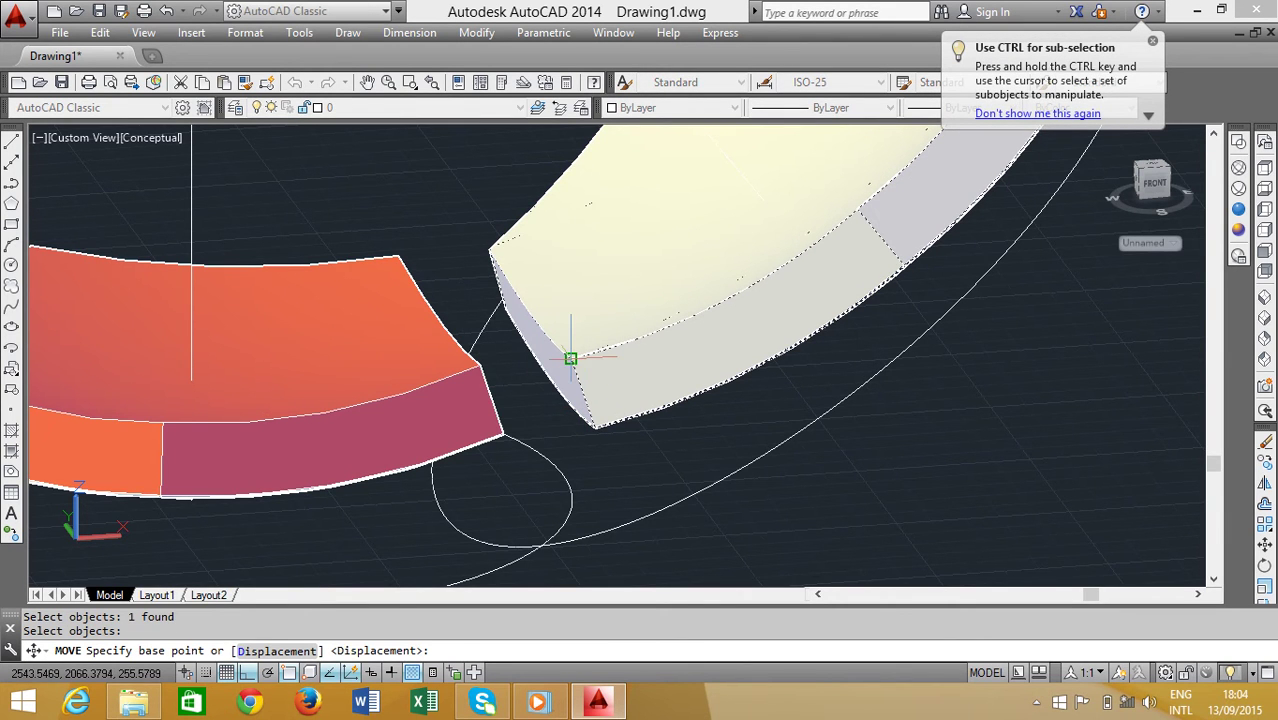
click(570, 358)
scroll(570, 358, down, 3)
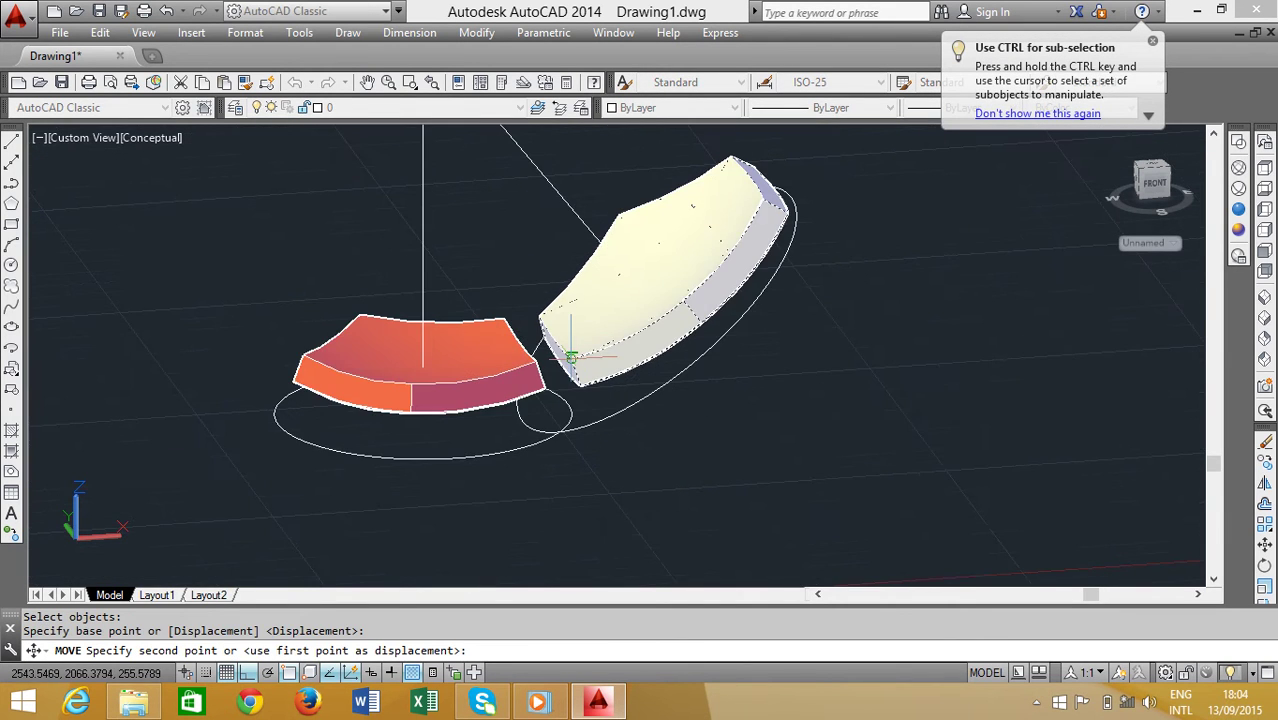
scroll(534, 371, up, 1)
scroll(528, 388, up, 3)
scroll(528, 388, up, 5)
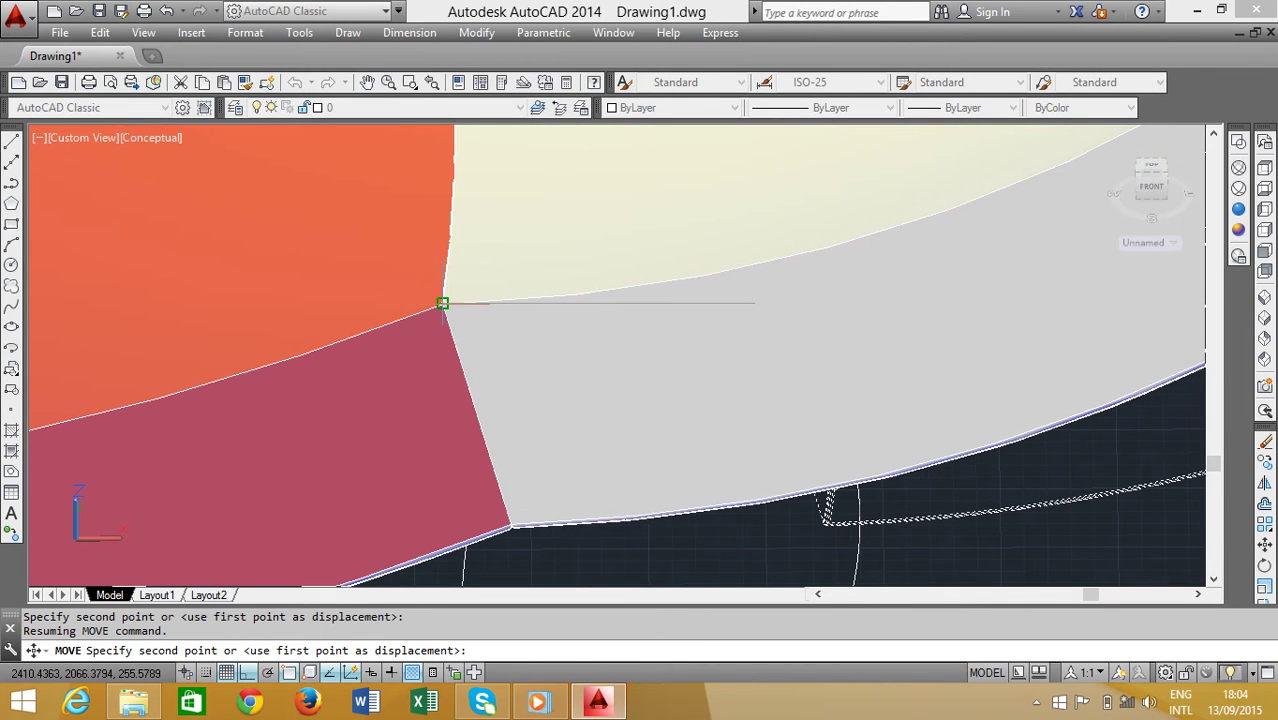
click(443, 303)
scroll(456, 334, down, 2)
scroll(458, 340, down, 3)
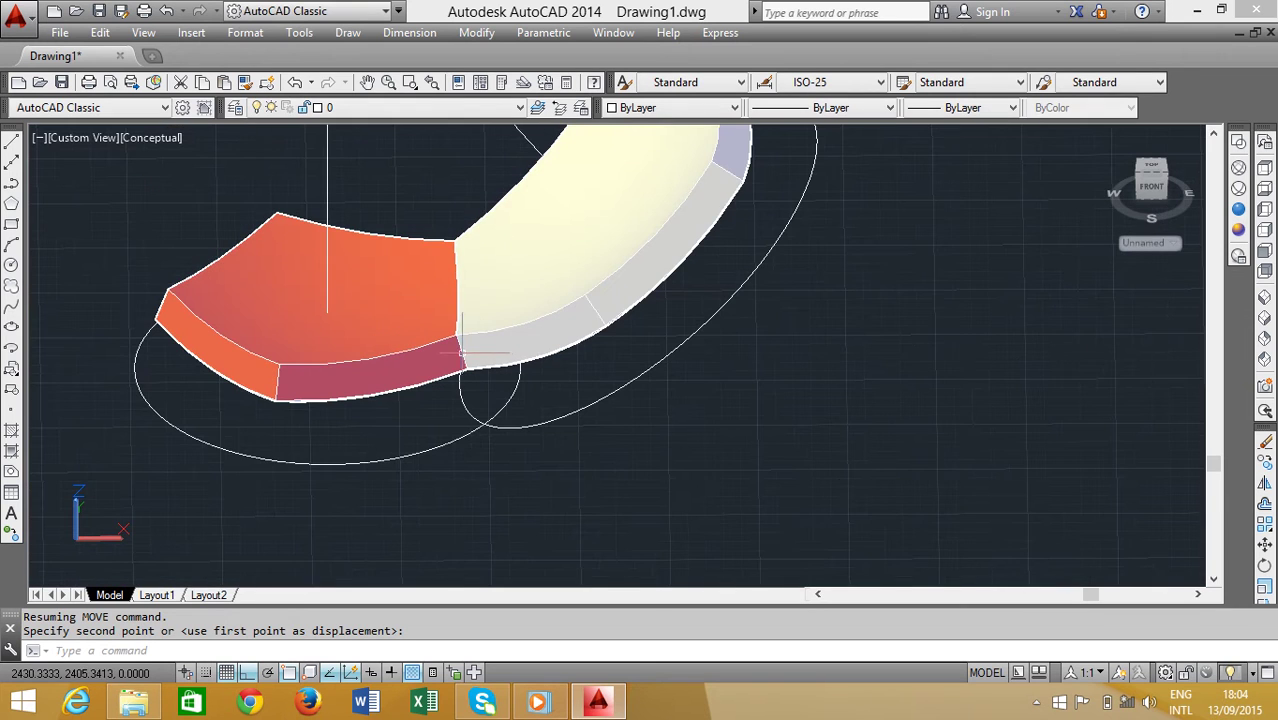
click(1239, 228)
3DARRAY the curved panel: polar, 5 items, 360° with rotation, about the pentagon's vertical axis.
scroll(610, 391, down, 5)
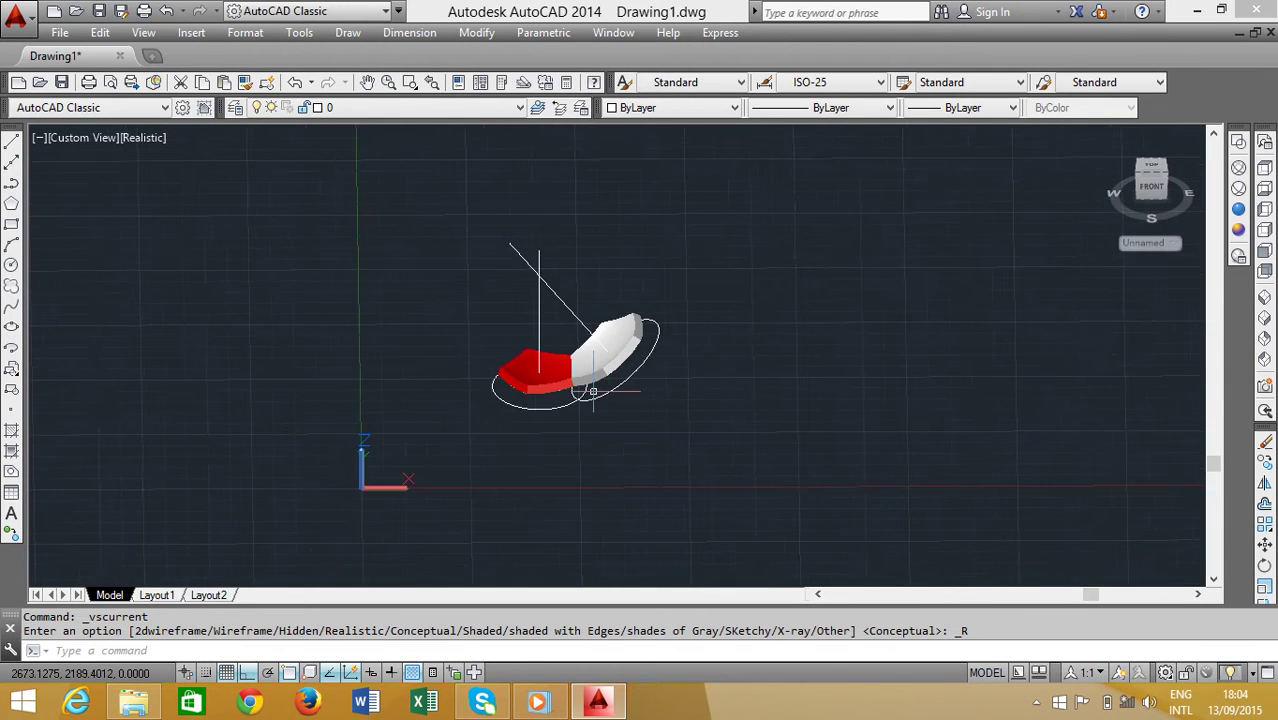
shift+middle_drag(610, 391, 705, 410)
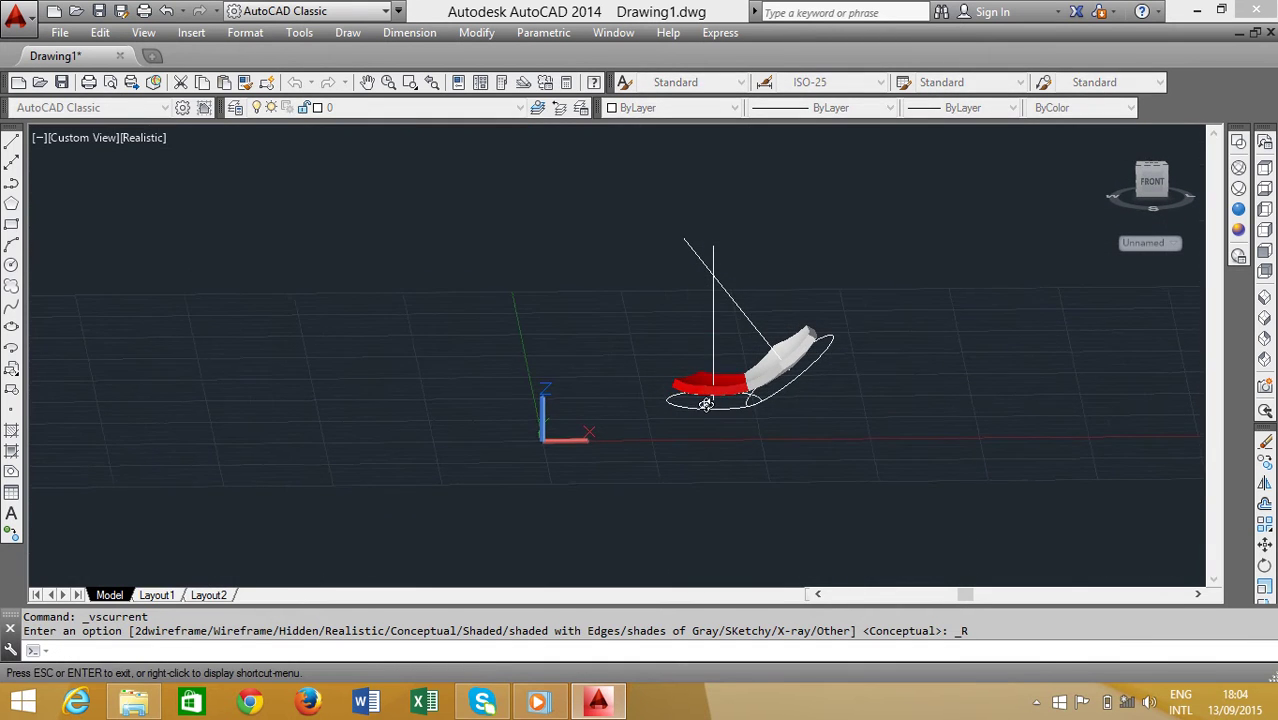
scroll(762, 385, up, 2)
text(3Da)
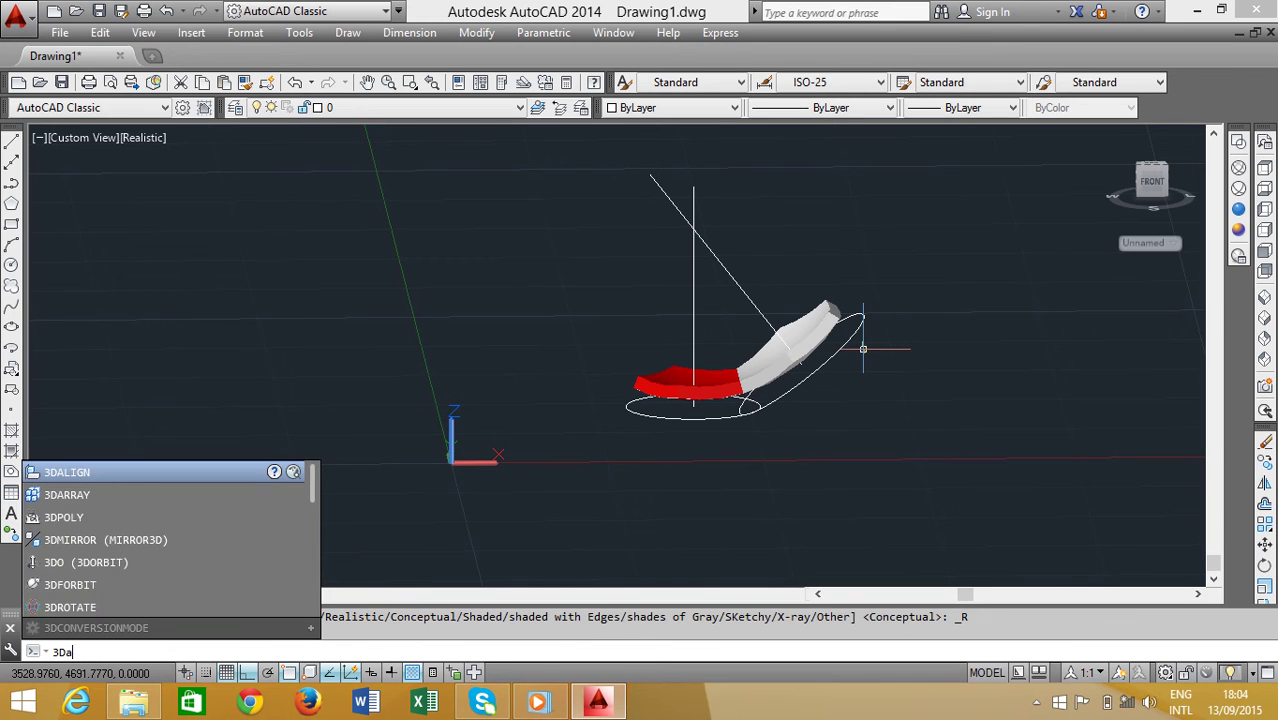
text(r)
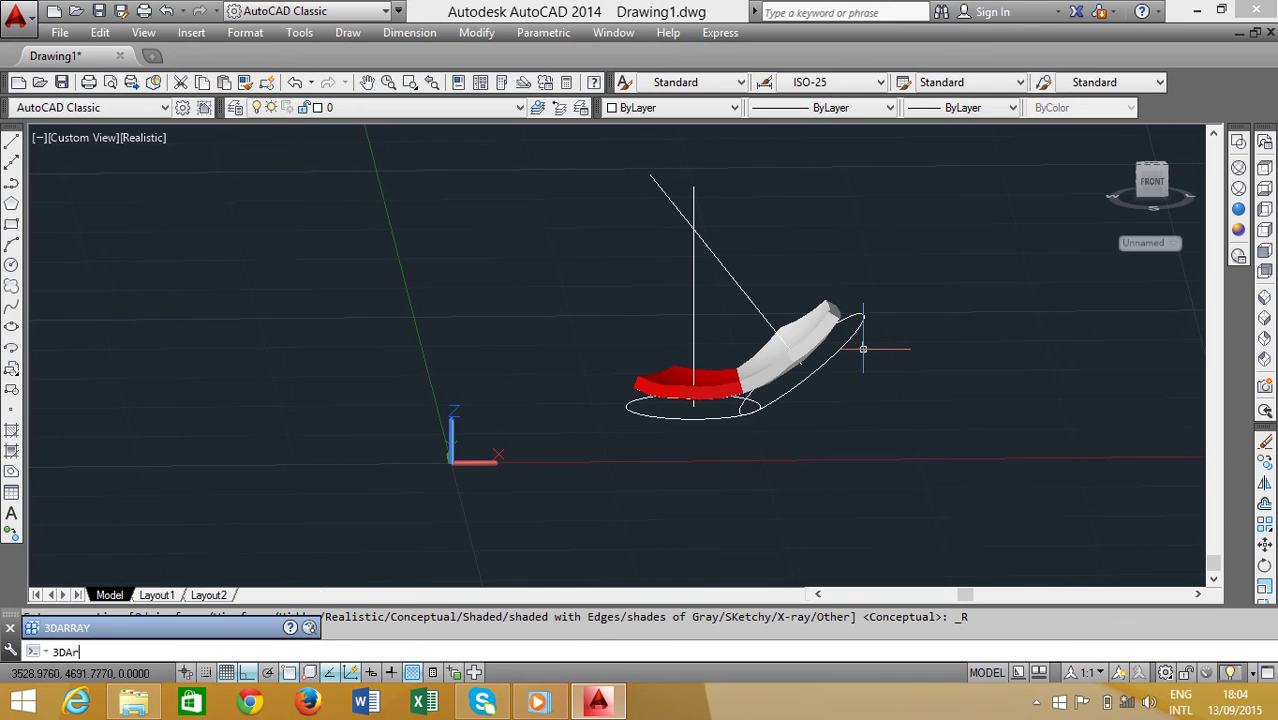
key(Return)
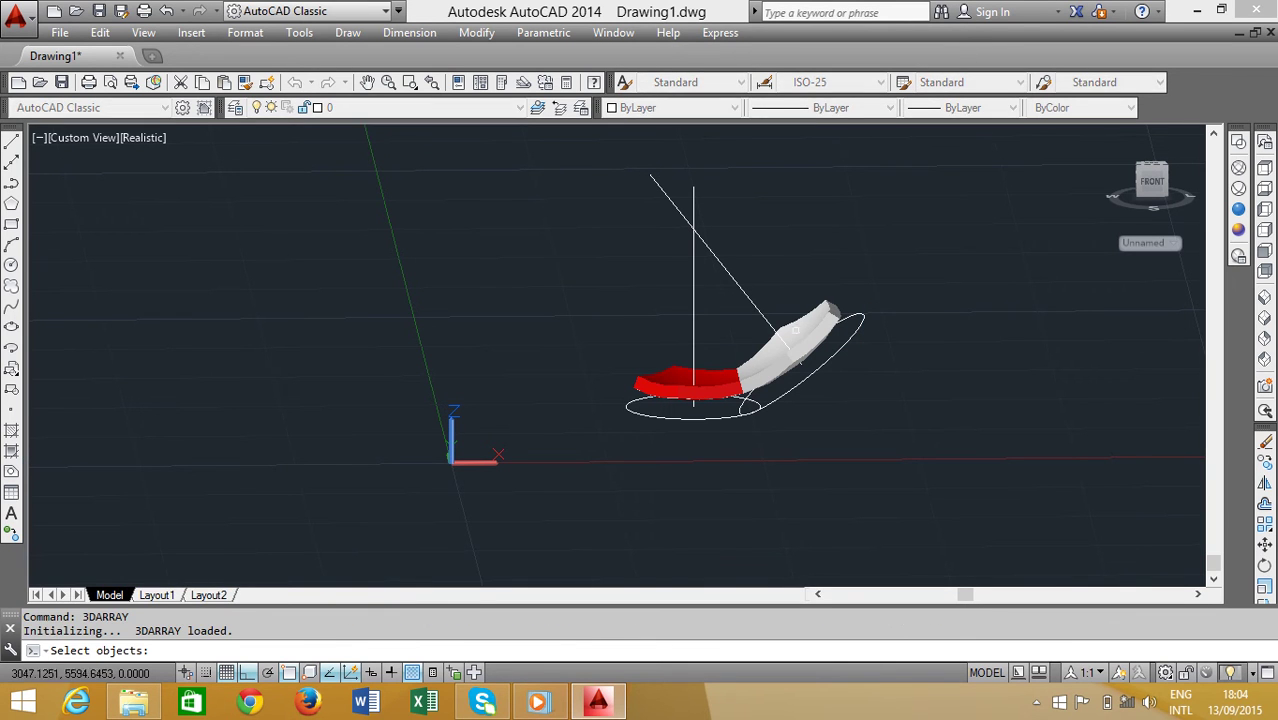
click(800, 355)
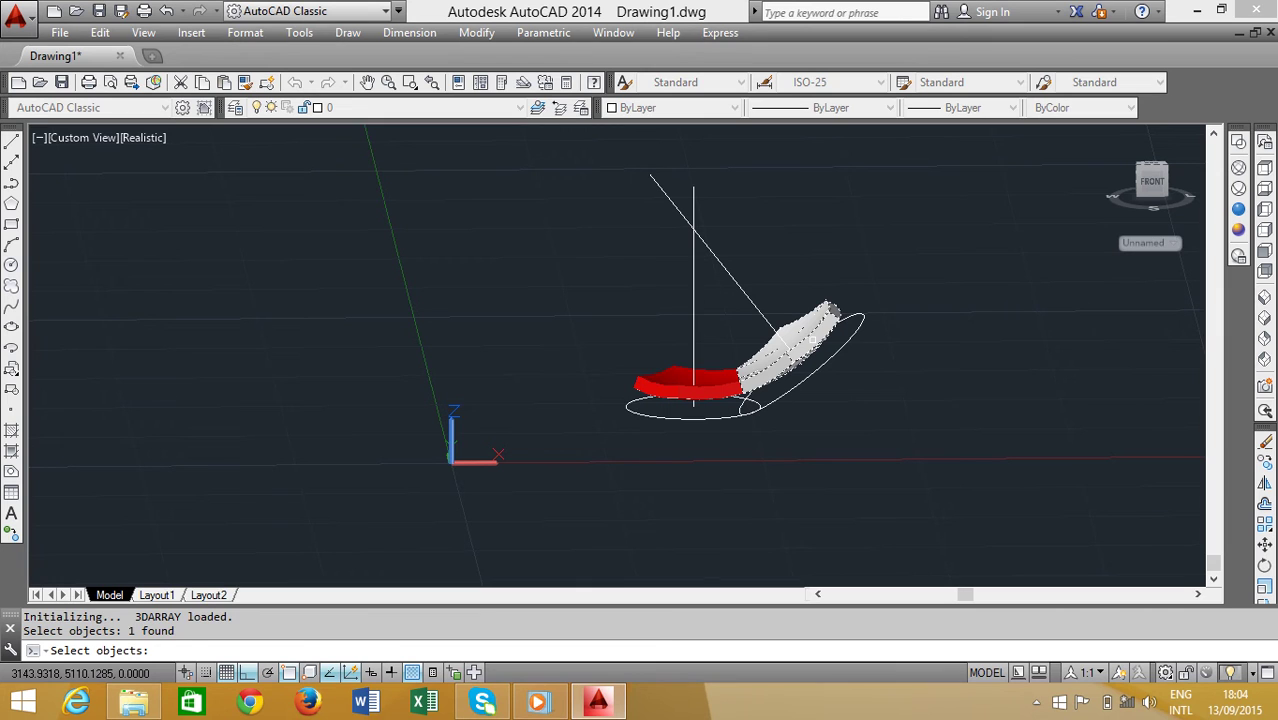
key(Return)
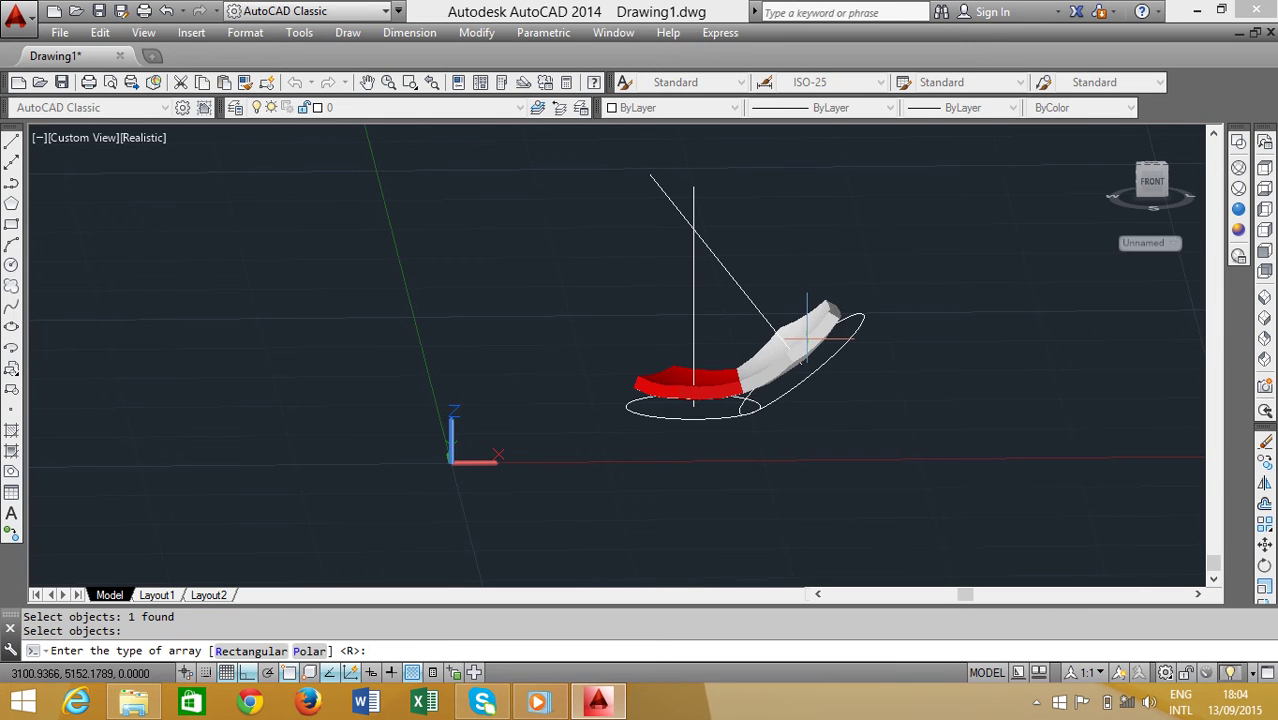
text(po)
key(Return)
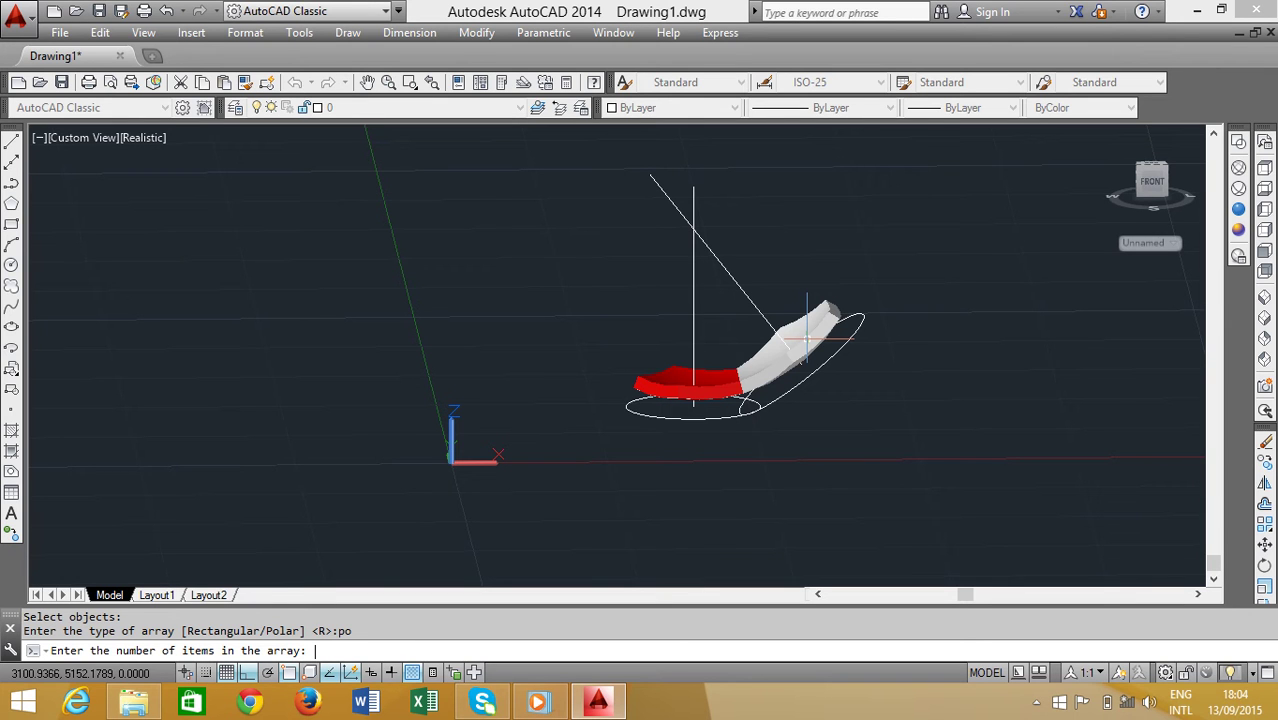
text(5)
key(Return)
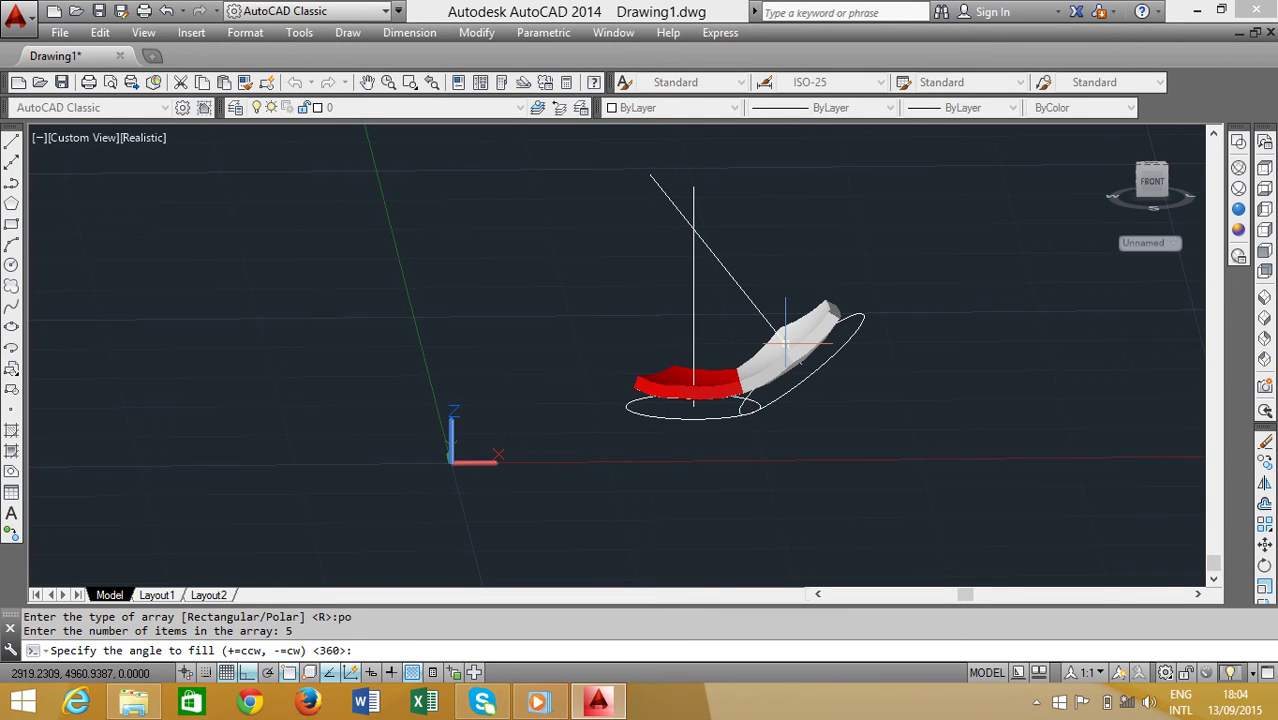
key(Return)
key(Return)
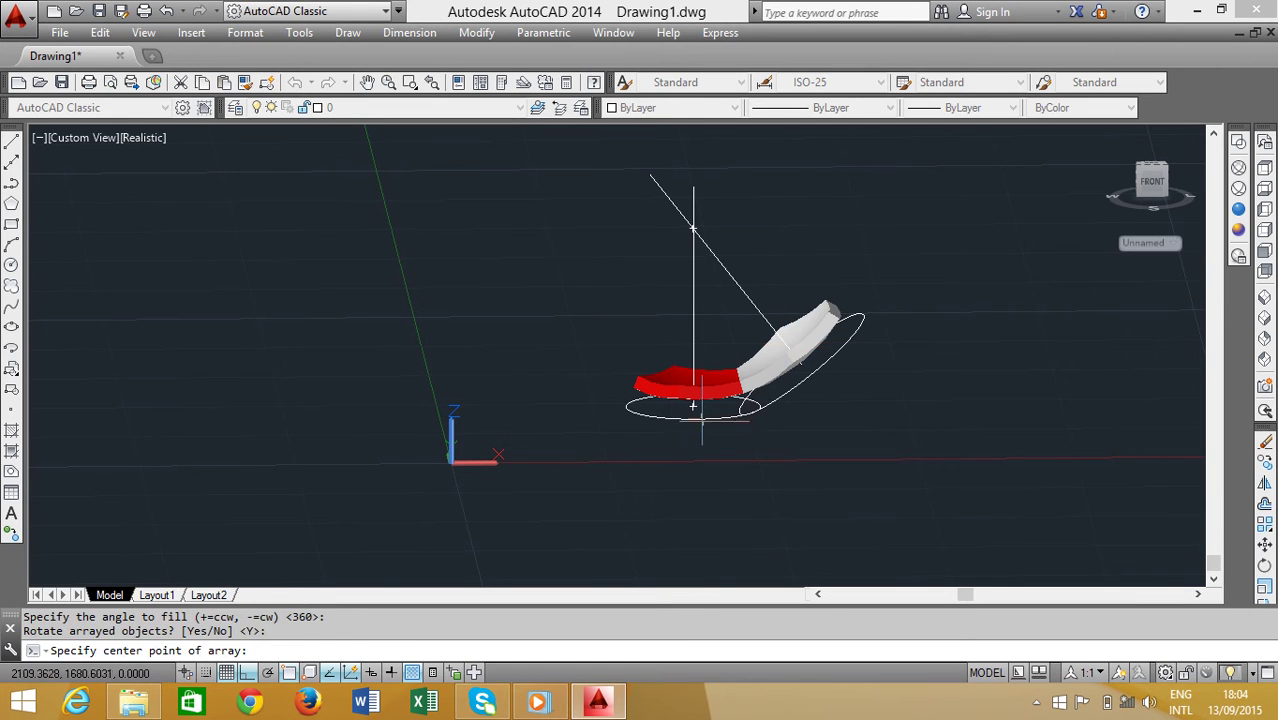
click(693, 228)
click(693, 188)
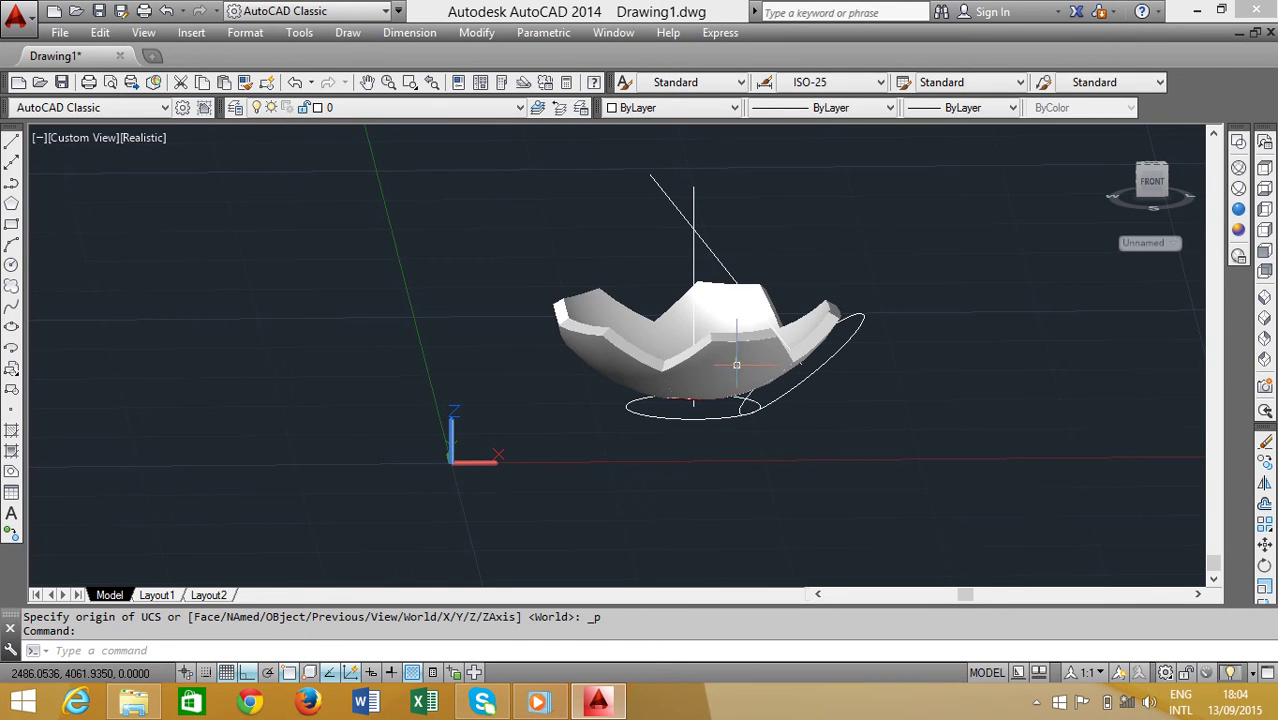
Orbit around the new bowl and set the SW Isometric view.
shift+middle_drag(768, 379, 486, 385)
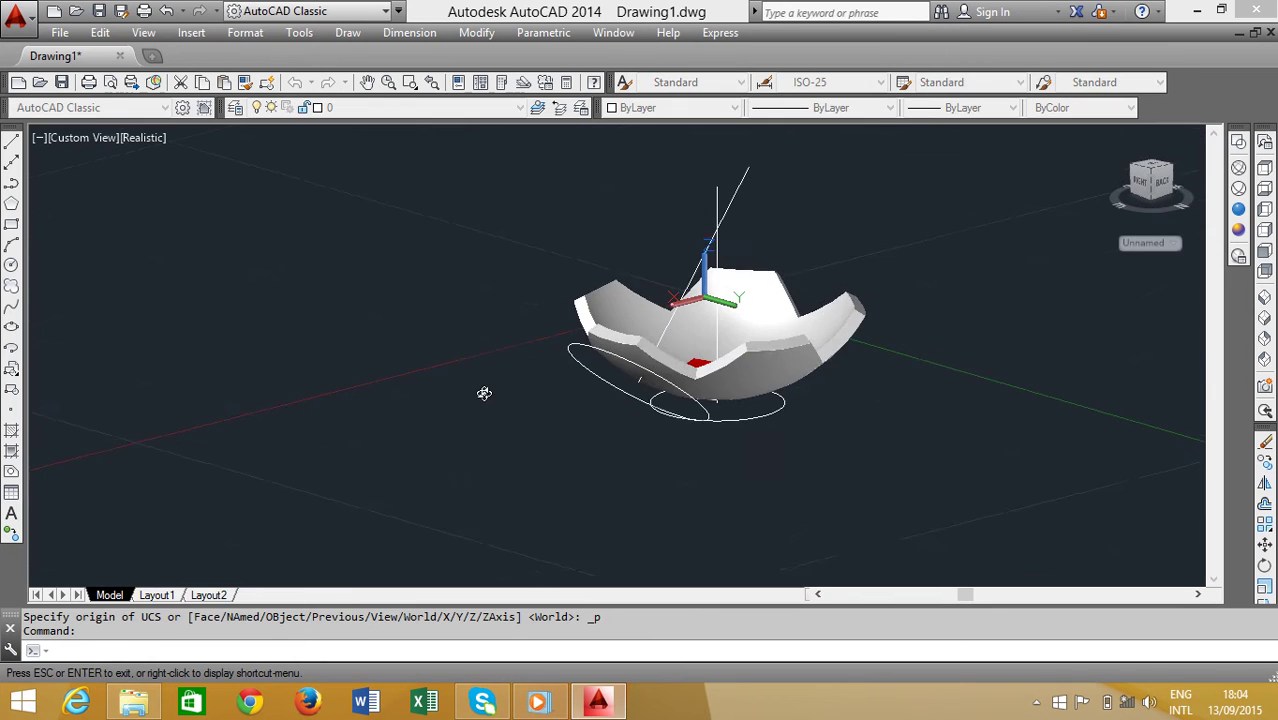
mouse_move(907, 371)
shift+middle_down()
mouse_move(1088, 377)
mouse_move(1104, 366)
mouse_move(784, 442)
mouse_move(879, 434)
mouse_move(693, 443)
mouse_move(819, 440)
mouse_move(769, 445)
shift+middle_up()
middle_drag(907, 362, 790, 379)
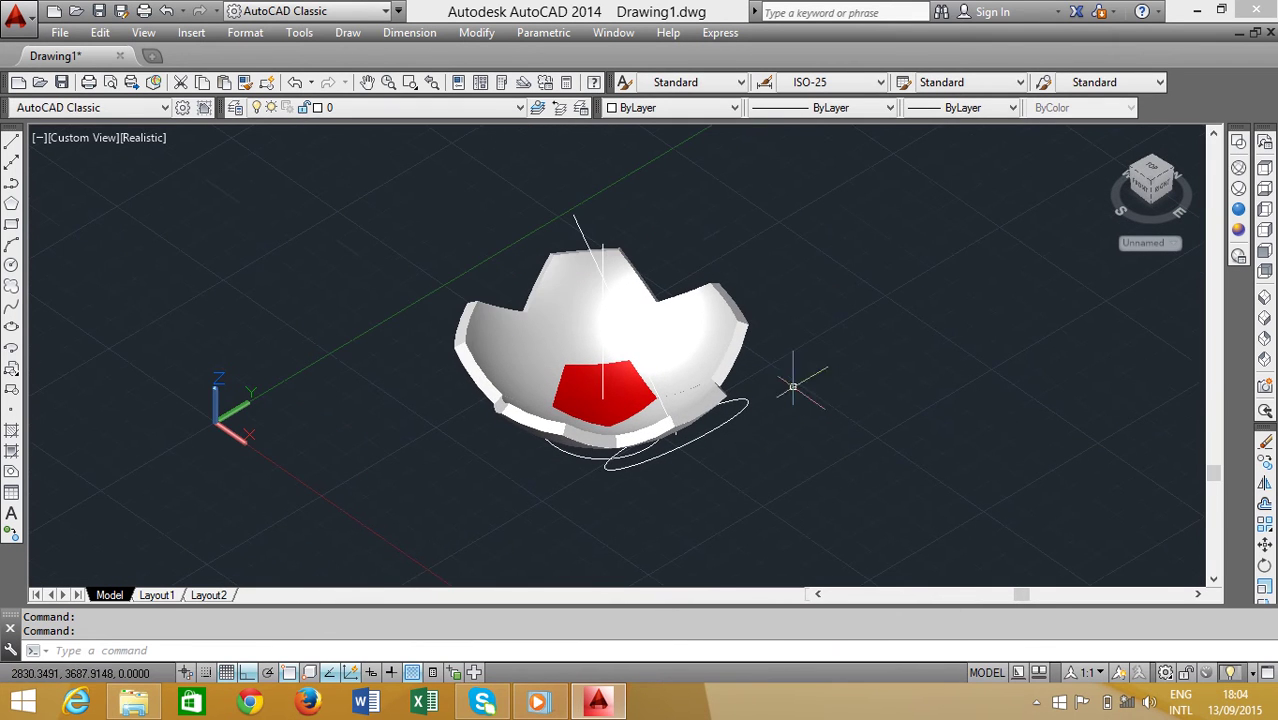
click(1264, 299)
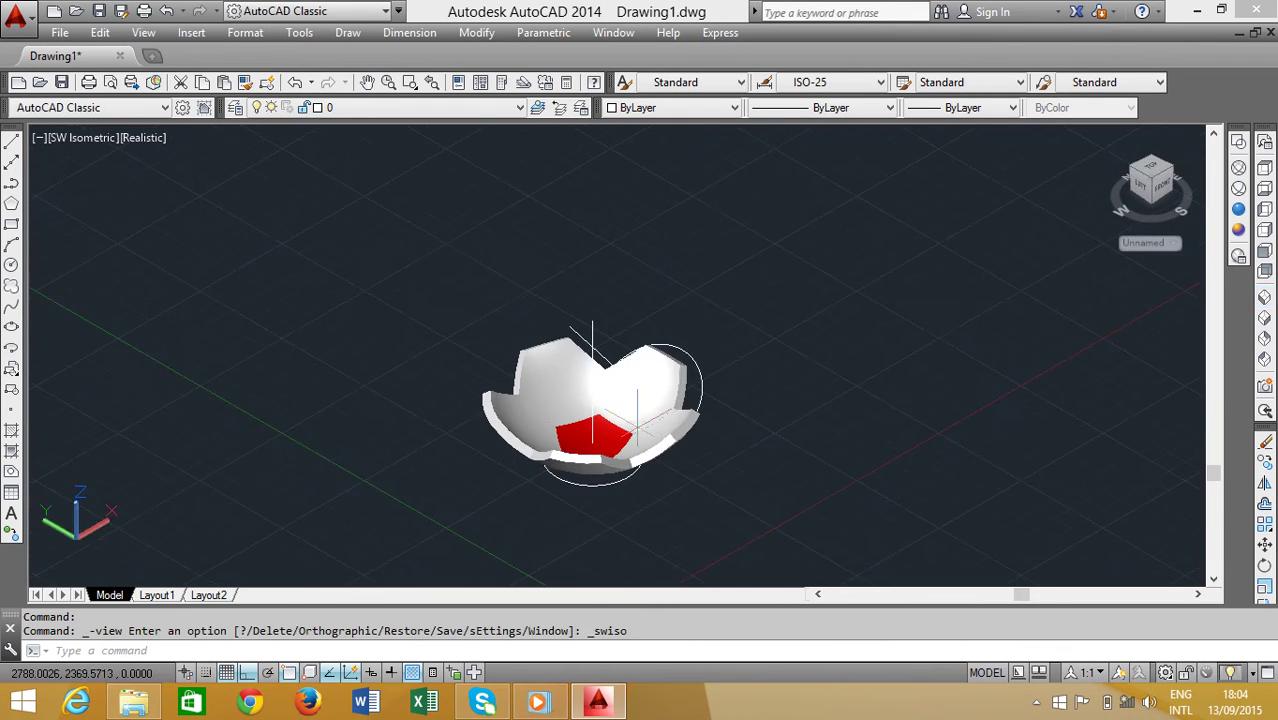
scroll(842, 433, down, 2)
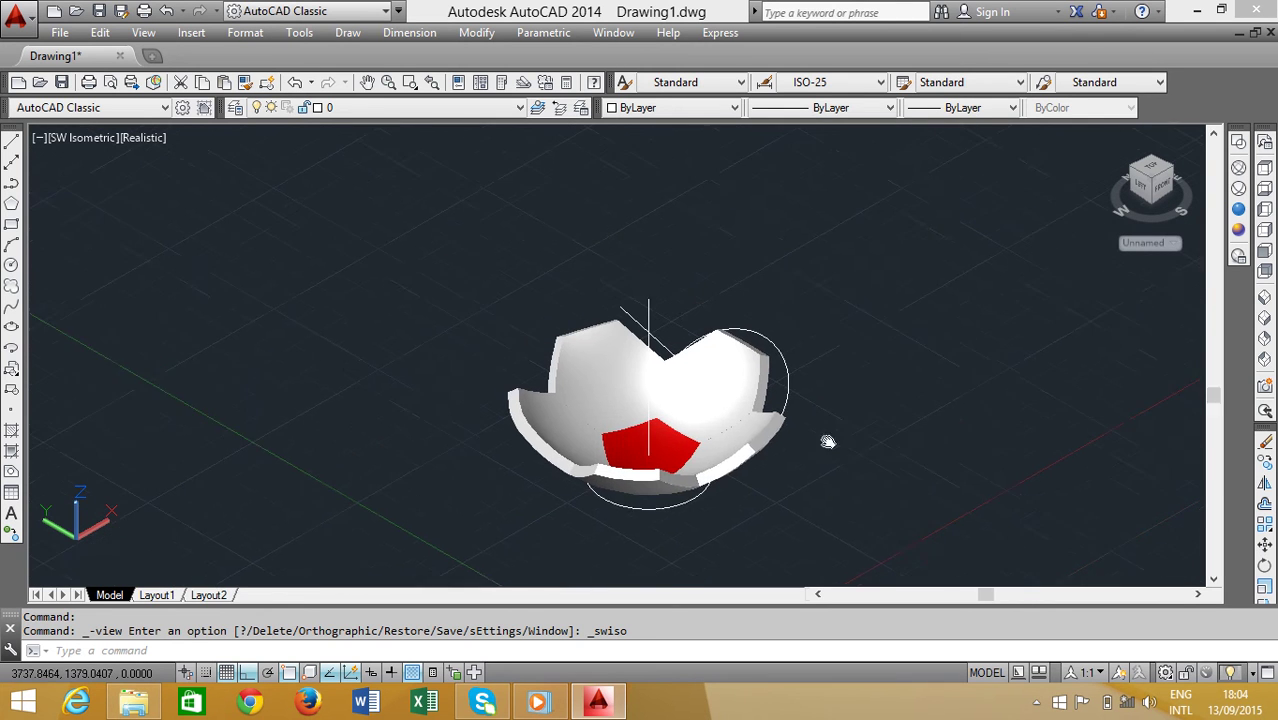
middle_drag(827, 442, 772, 403)
Copy the red pentagon and place the duplicate to the right of the bowl.
text(p)
key(Return)
click(571, 409)
key(Return)
click(615, 518)
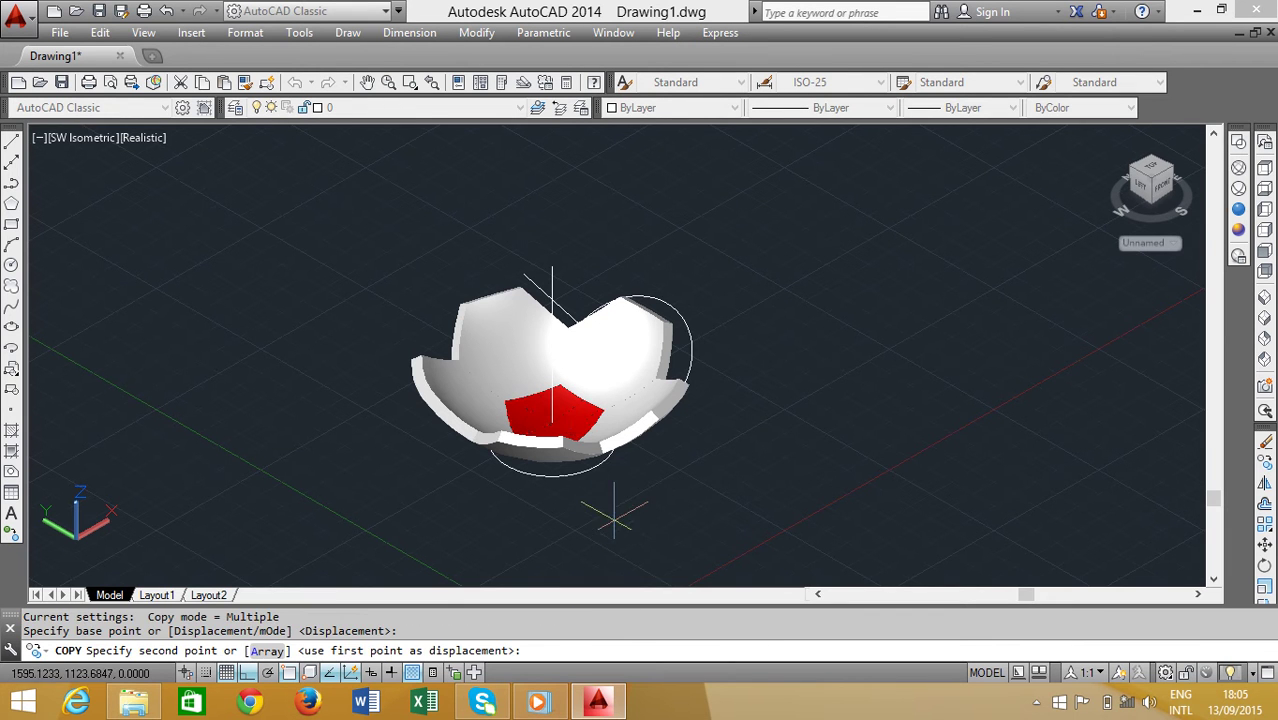
click(775, 436)
key(Return)
scroll(850, 442, down, 3)
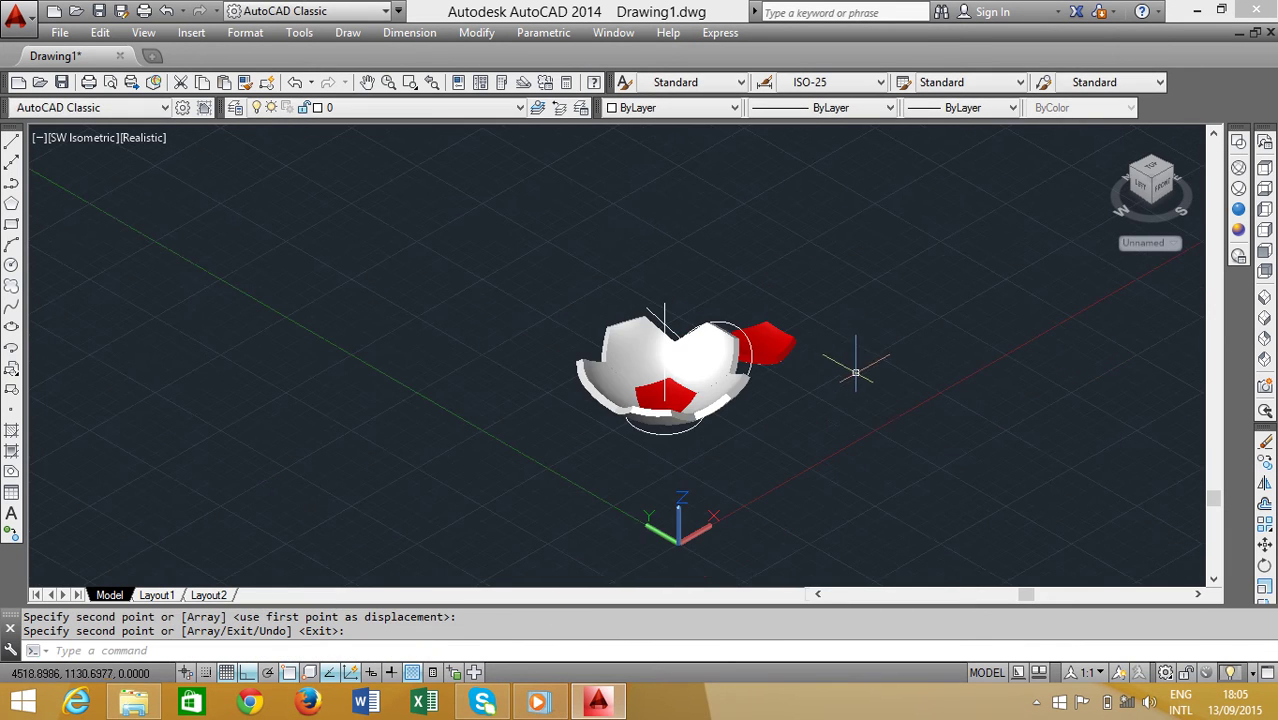
shift+middle_drag(850, 442, 767, 414)
scroll(818, 365, up, 3)
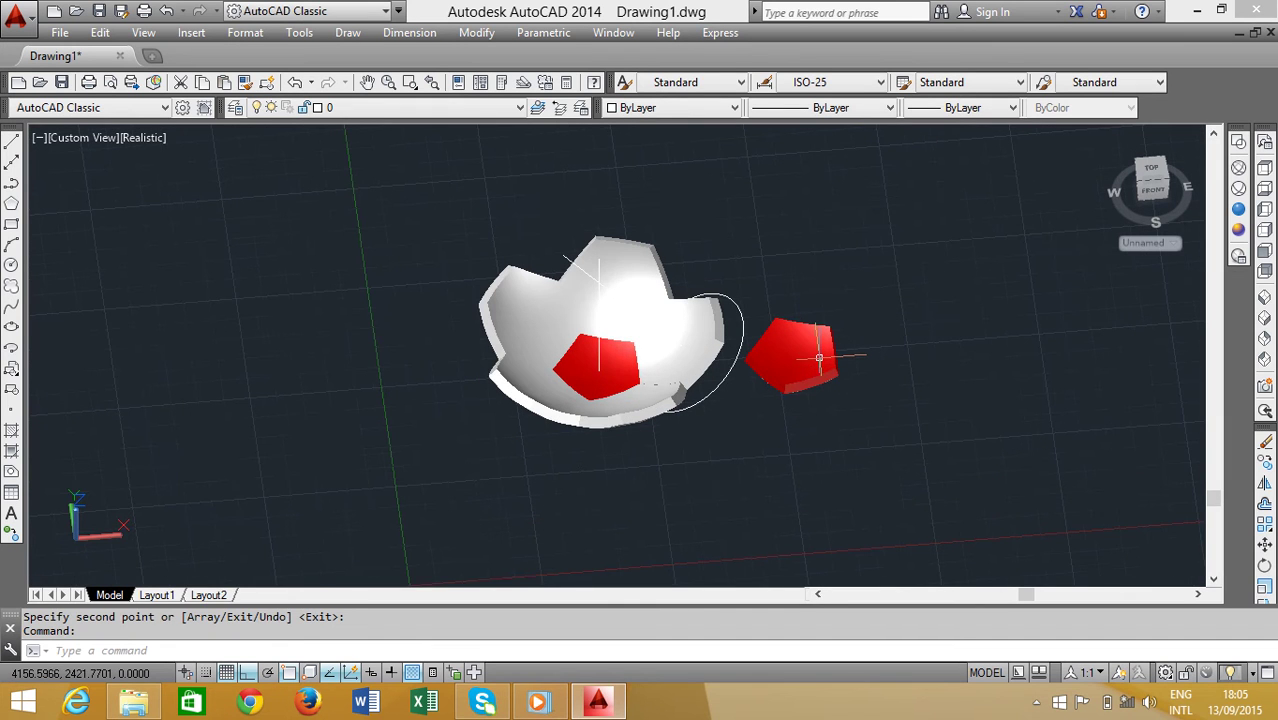
text(3da)
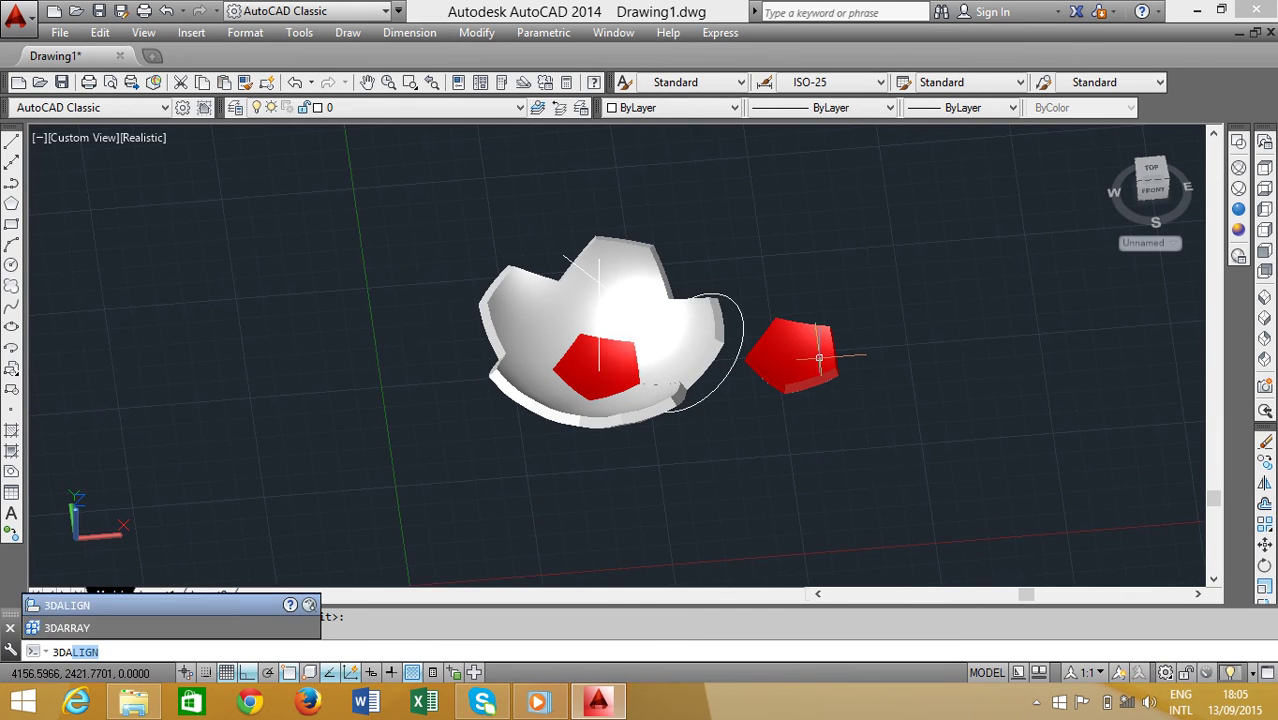
key(Return)
click(788, 345)
key(Return)
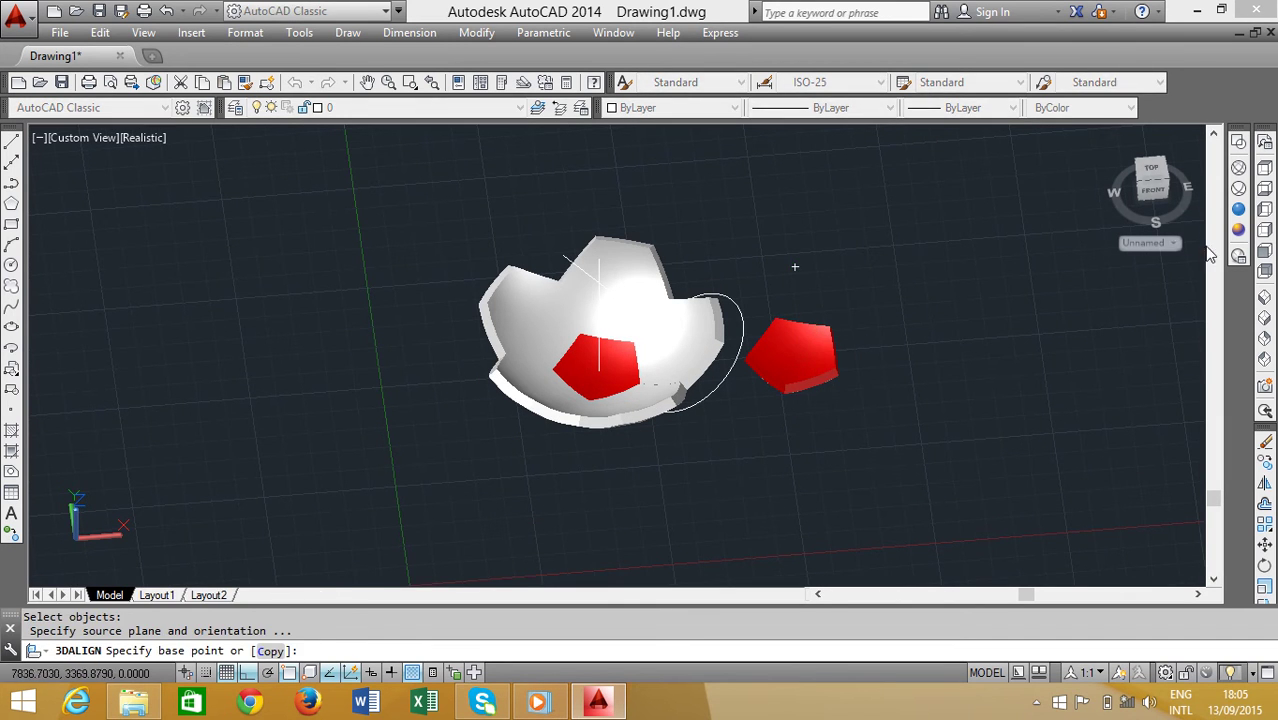
click(1239, 229)
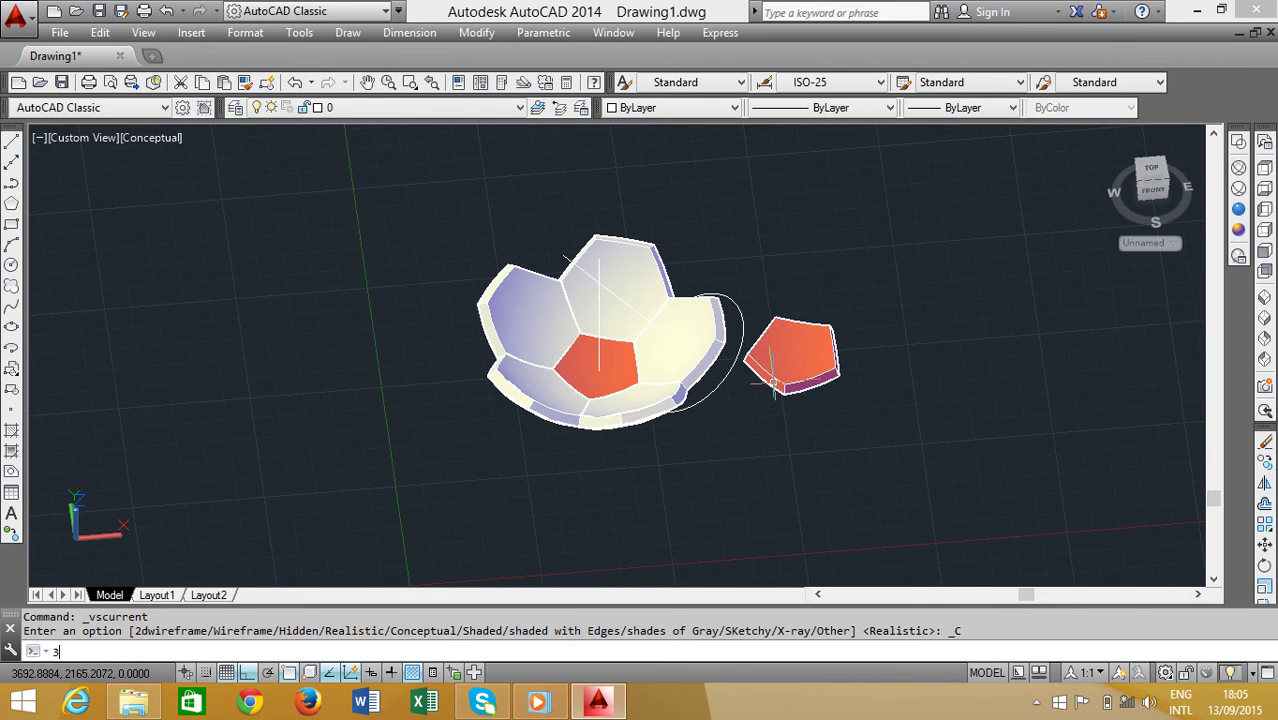
text(DA)
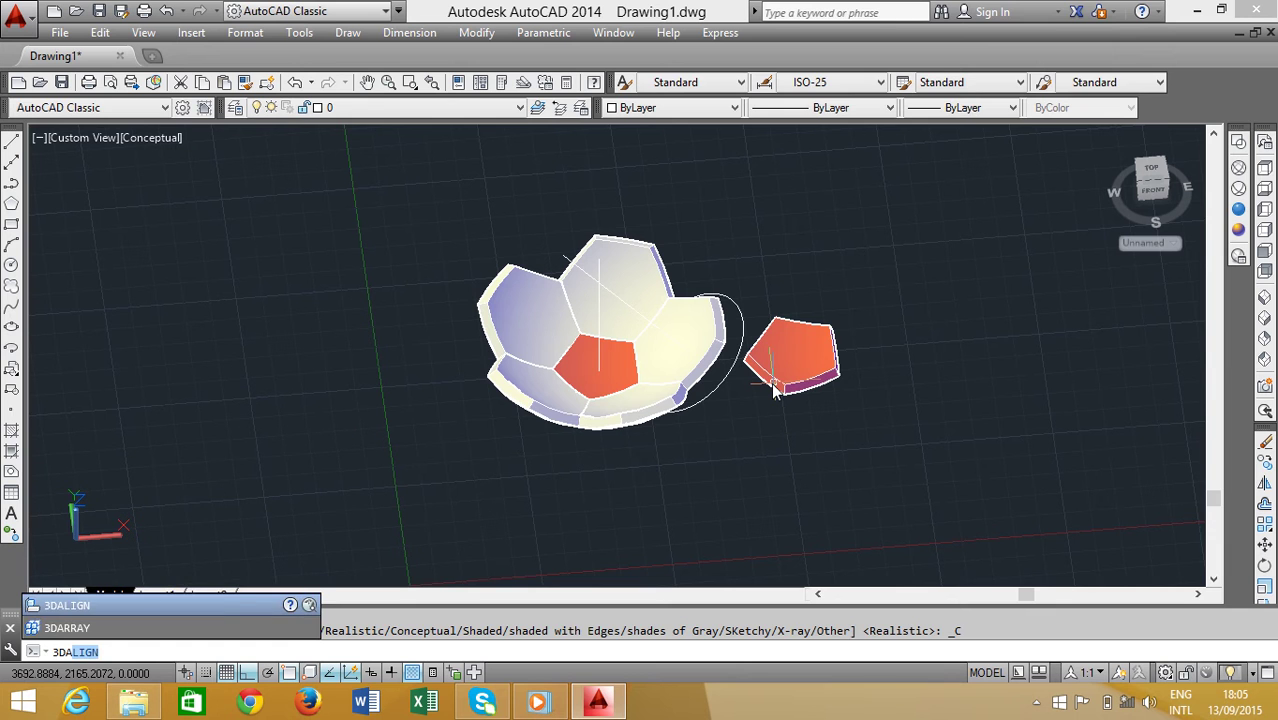
key(Return)
click(775, 386)
key(Return)
scroll(788, 370, up, 3)
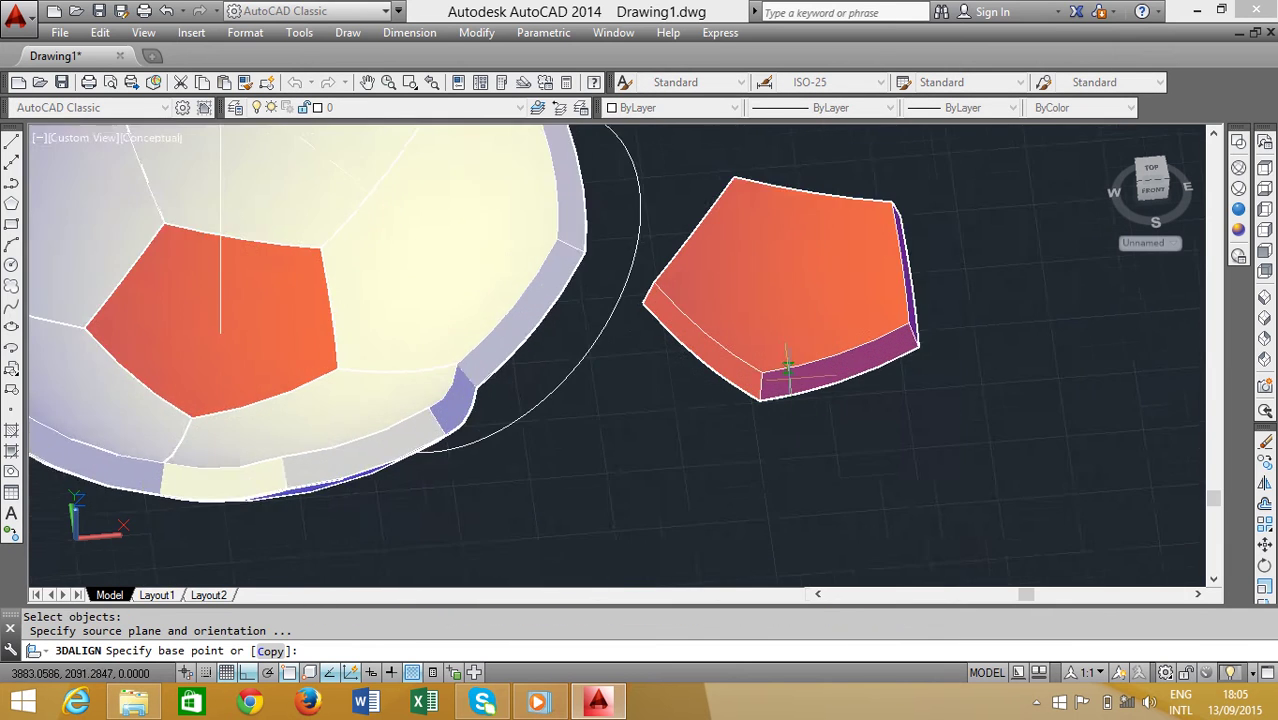
scroll(788, 370, up, 3)
click(740, 370)
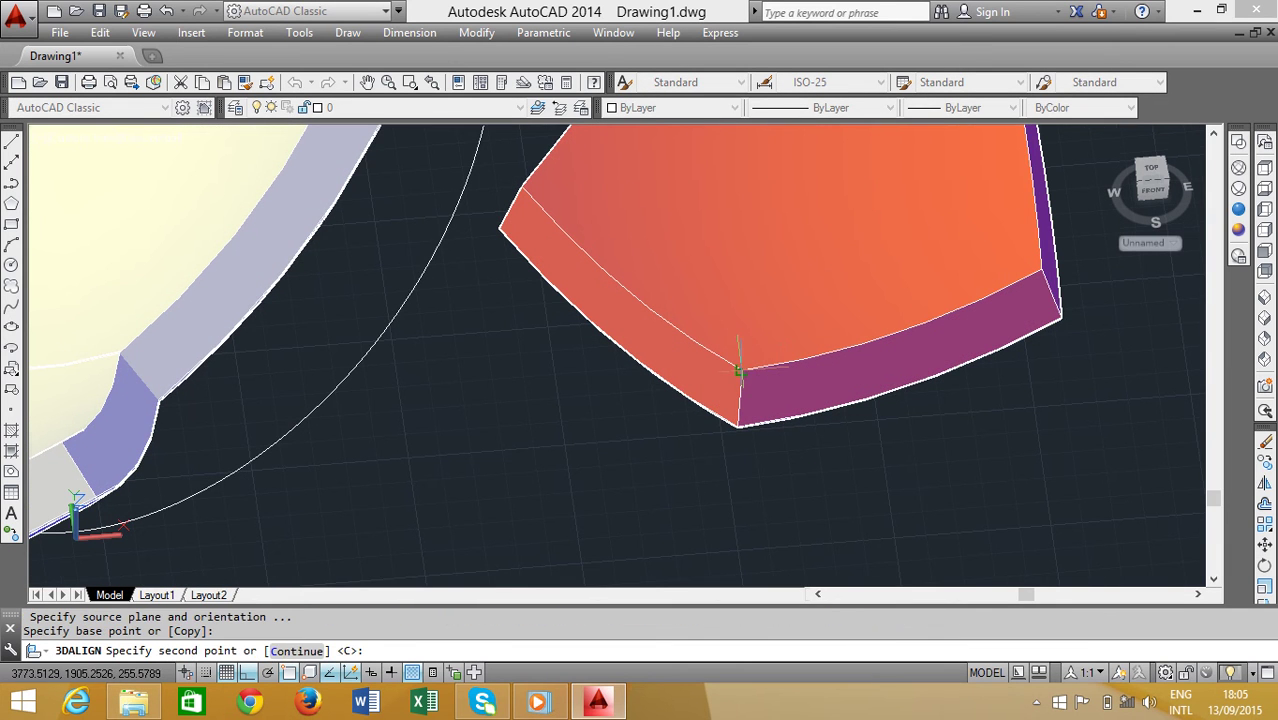
scroll(736, 355, down, 2)
scroll(700, 345, up, 2)
scroll(638, 332, up, 1)
shift+middle_drag(638, 332, 662, 337)
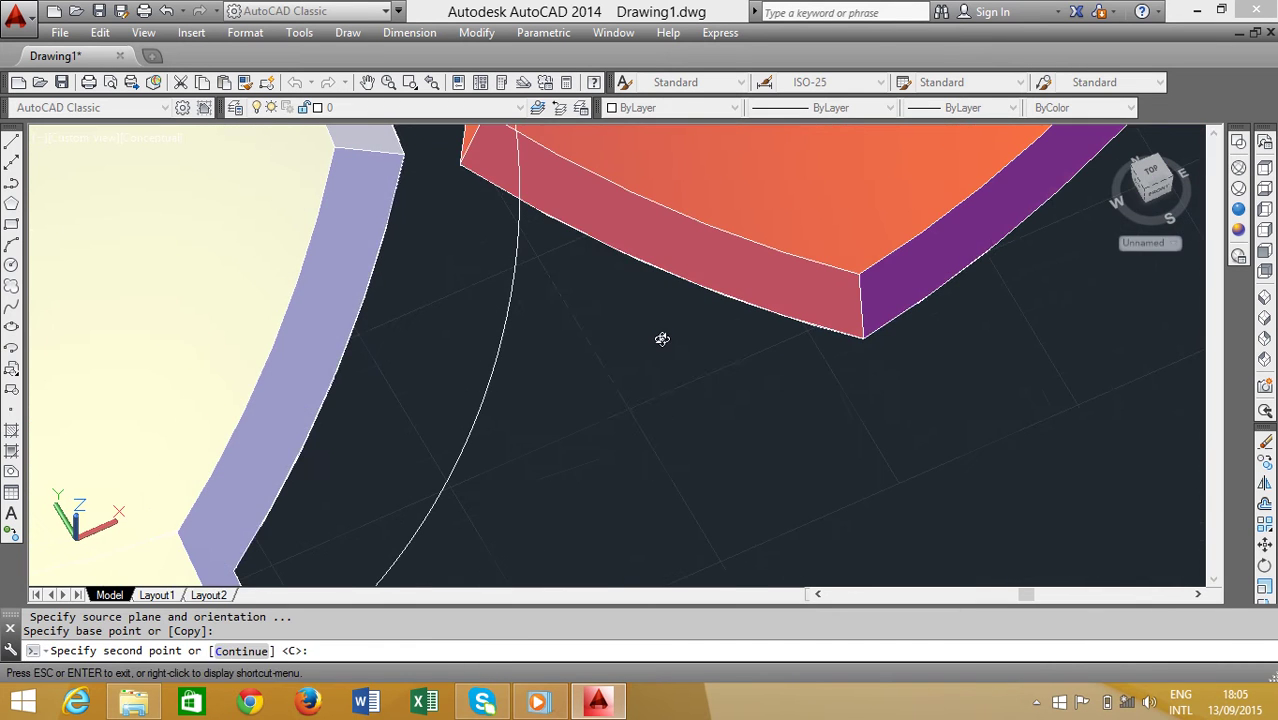
mouse_move(542, 285)
shift+middle_down()
mouse_move(656, 422)
mouse_move(660, 330)
shift+middle_up()
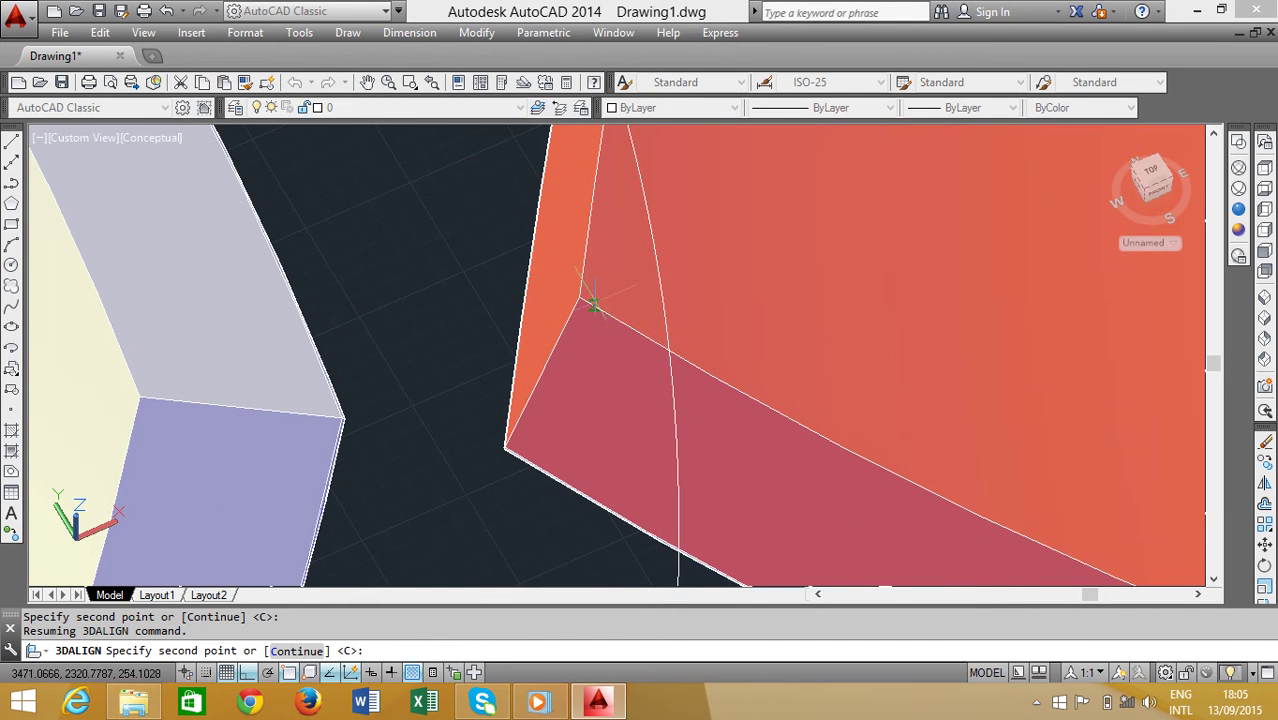
click(579, 297)
scroll(595, 300, down, 2)
scroll(620, 420, down, 3)
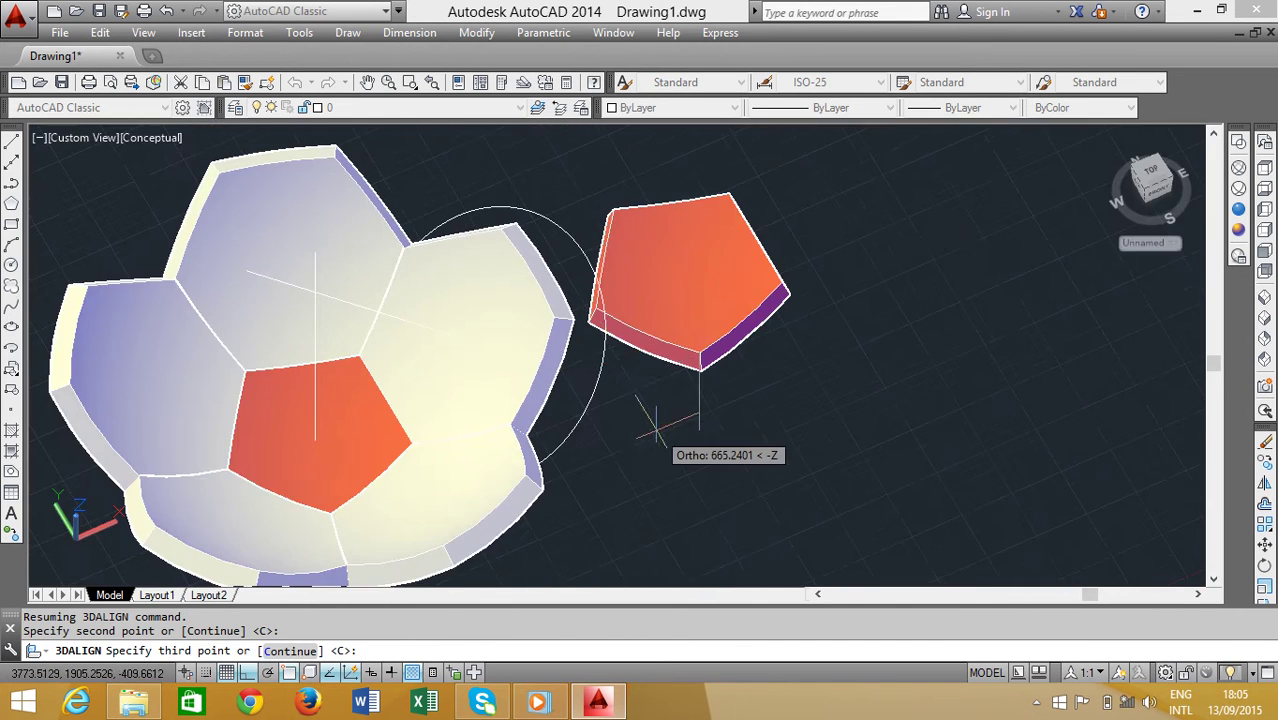
scroll(760, 315, up, 5)
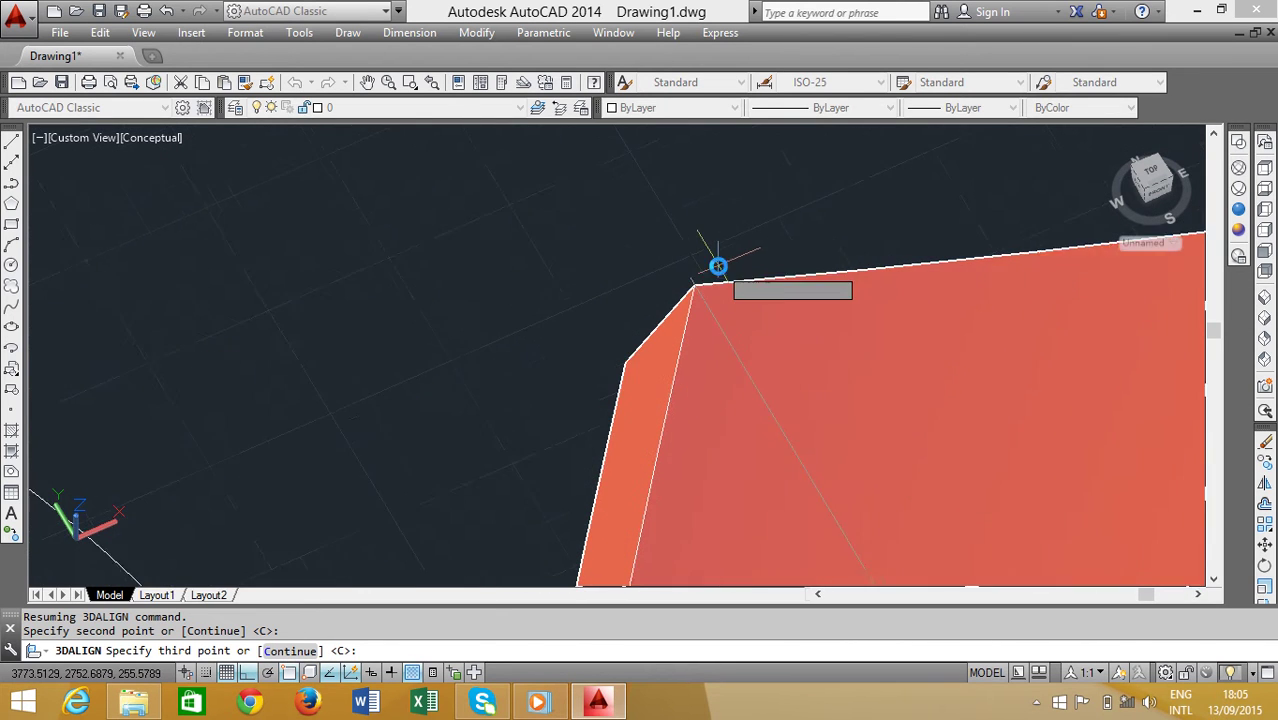
scroll(690, 300, up, 2)
click(656, 310)
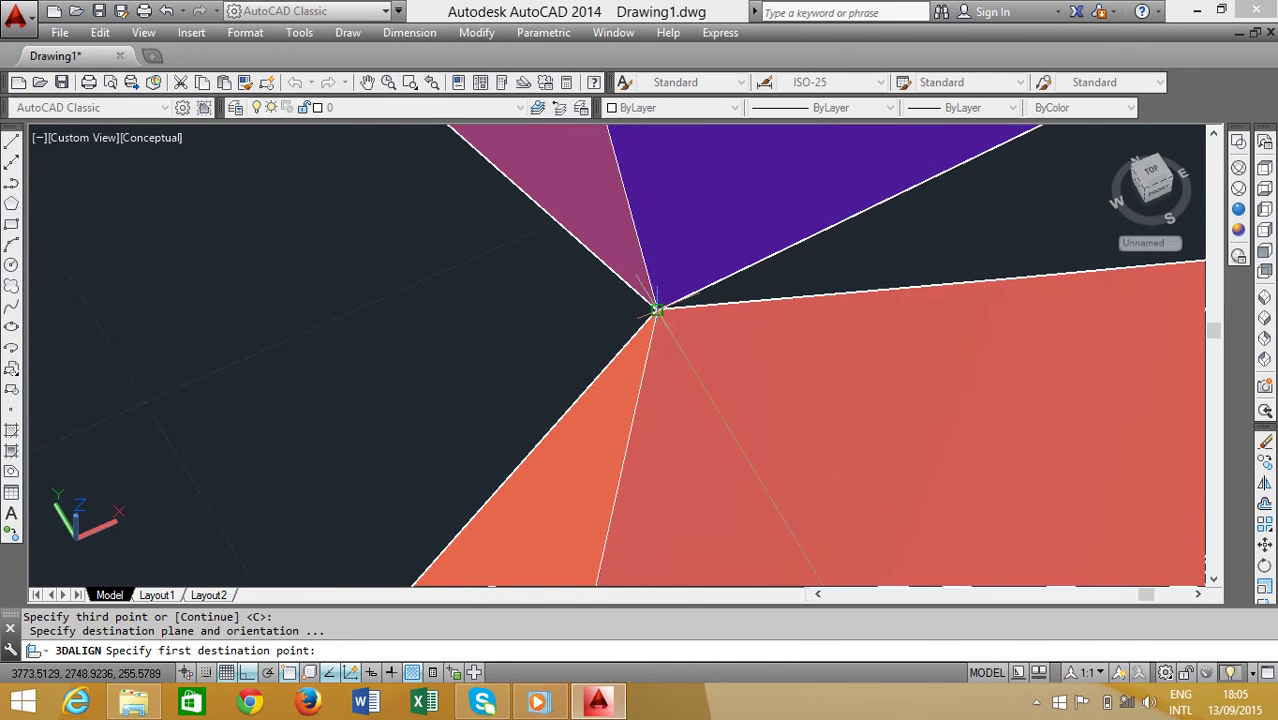
scroll(656, 310, down, 1)
scroll(656, 310, down, 1)
scroll(670, 290, down, 3)
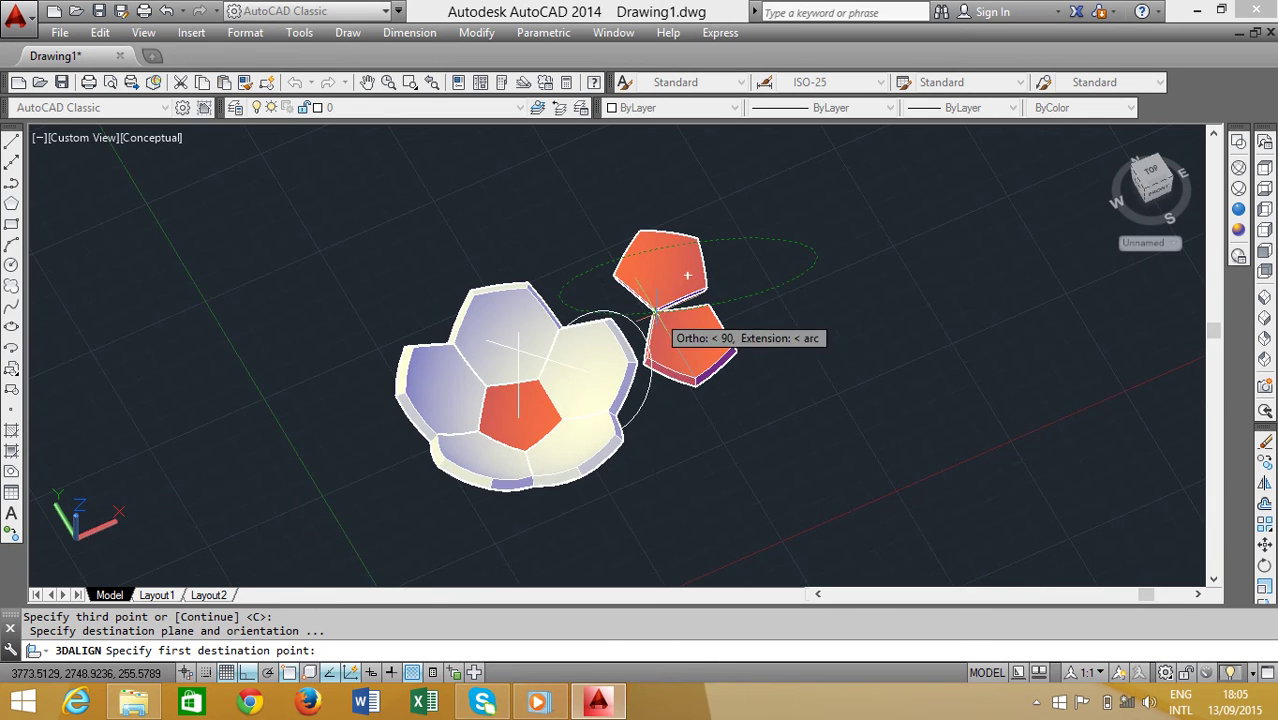
scroll(605, 330, up, 2)
scroll(600, 326, up, 3)
scroll(600, 328, up, 3)
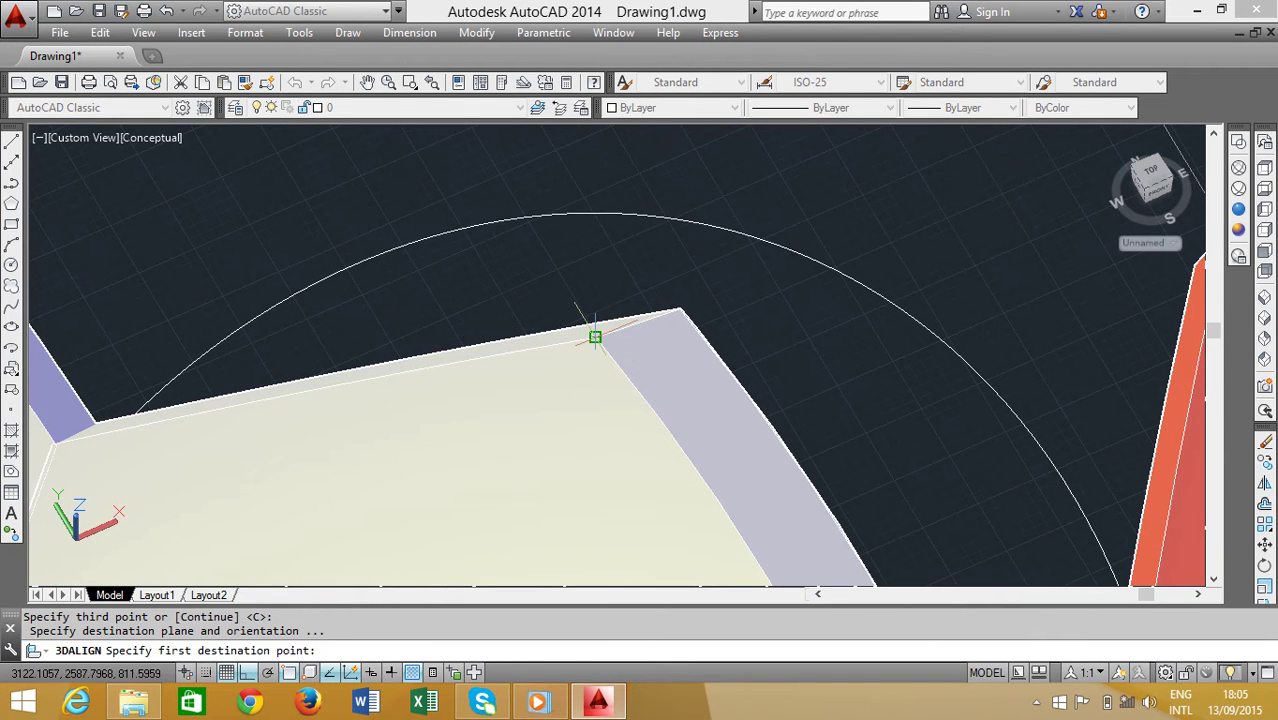
click(595, 337)
scroll(600, 335, down, 3)
scroll(693, 283, down, 3)
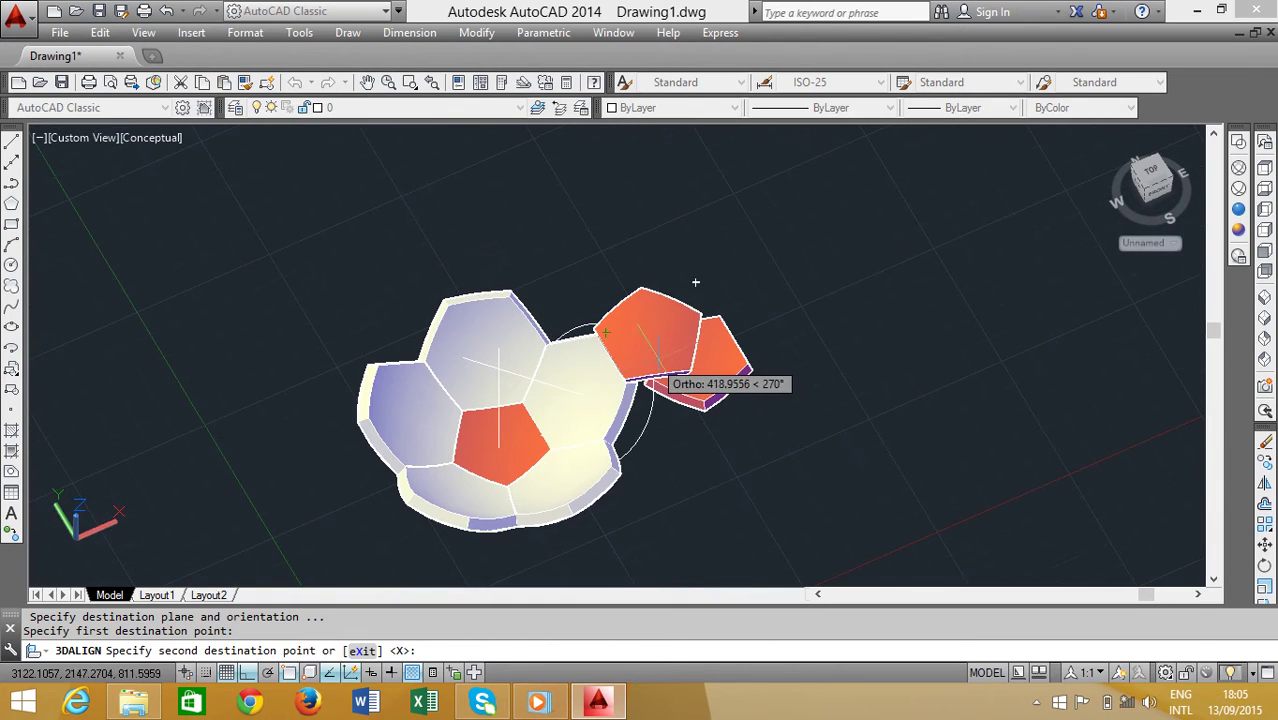
shift+middle_drag(695, 282, 695, 282)
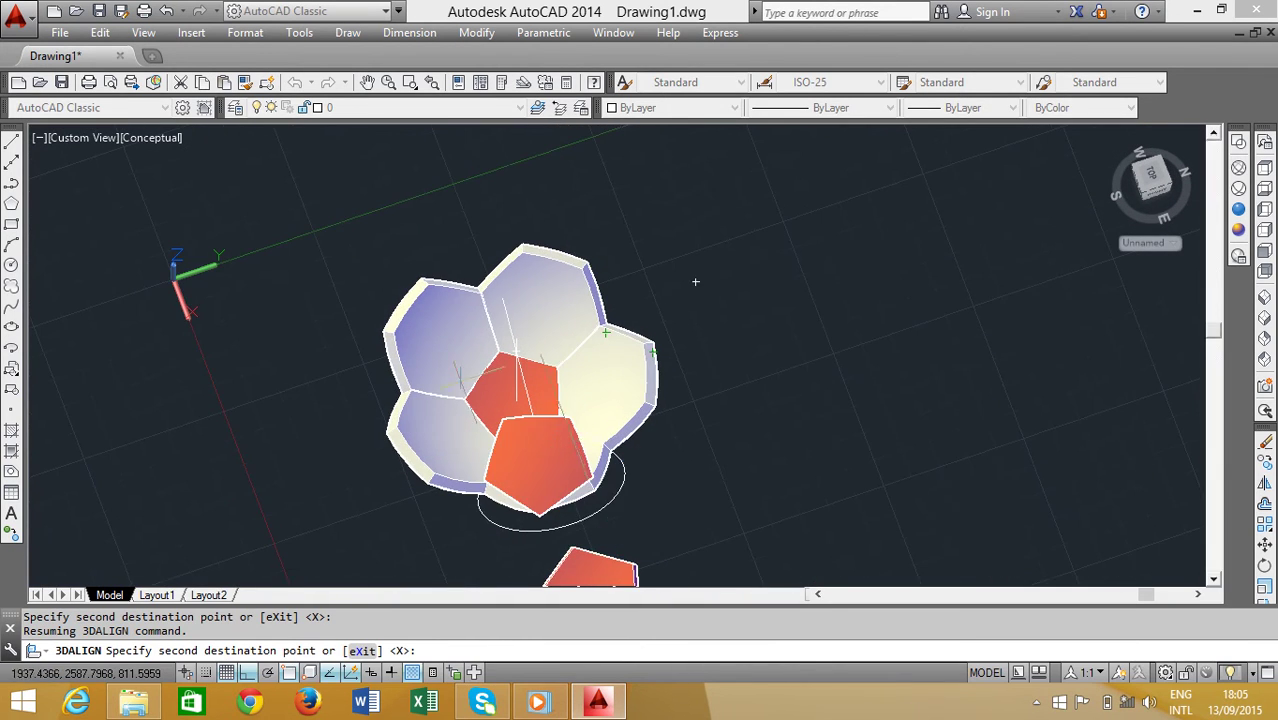
scroll(605, 468, up, 1)
scroll(610, 470, up, 3)
scroll(650, 420, up, 3)
mouse_move(696, 453)
shift+middle_down()
mouse_move(639, 377)
mouse_move(647, 358)
mouse_move(613, 400)
shift+middle_up()
scroll(585, 428, up, 2)
scroll(542, 422, up, 2)
scroll(461, 430, up, 1)
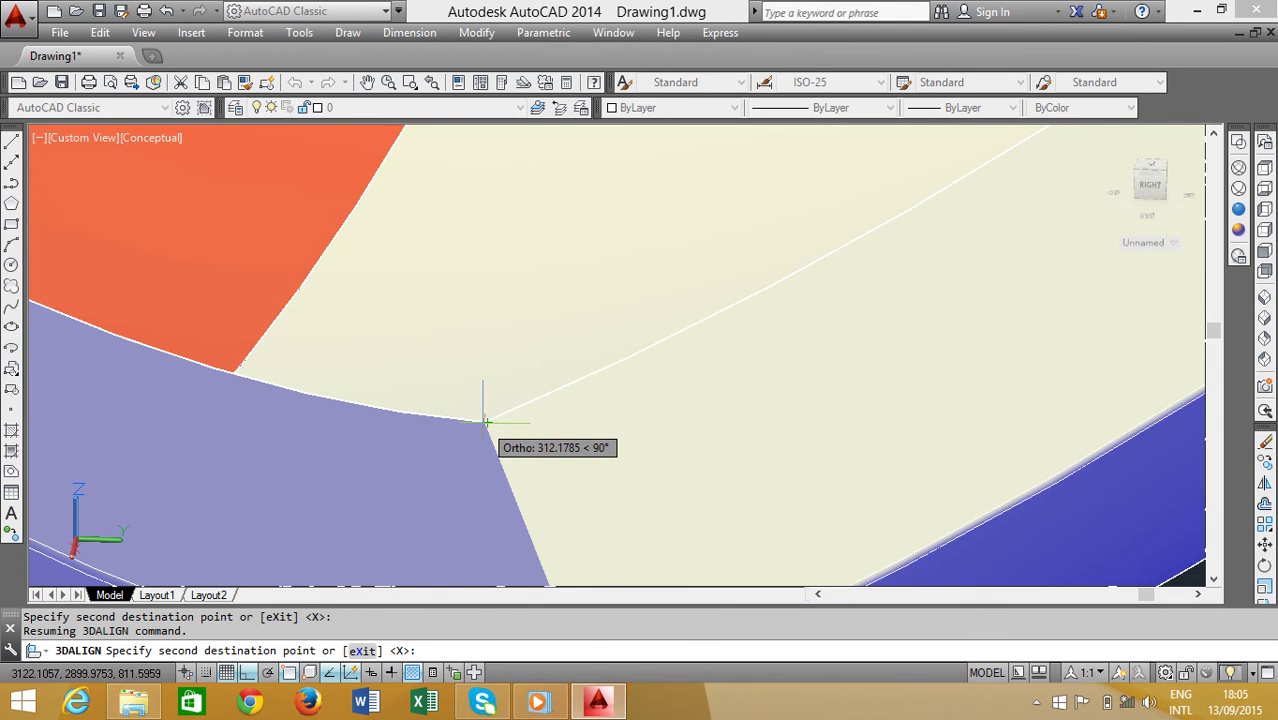
scroll(487, 425, down, 5)
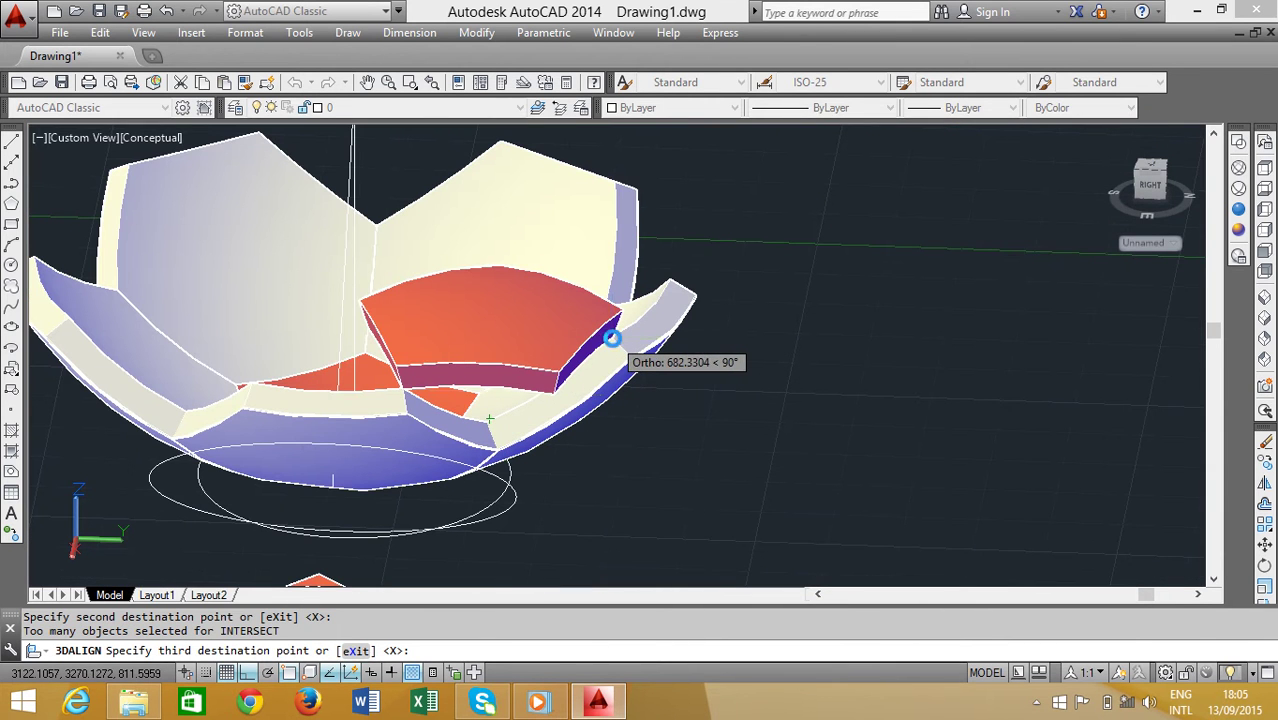
click(612, 339)
scroll(736, 380, down, 5)
key(Escape)
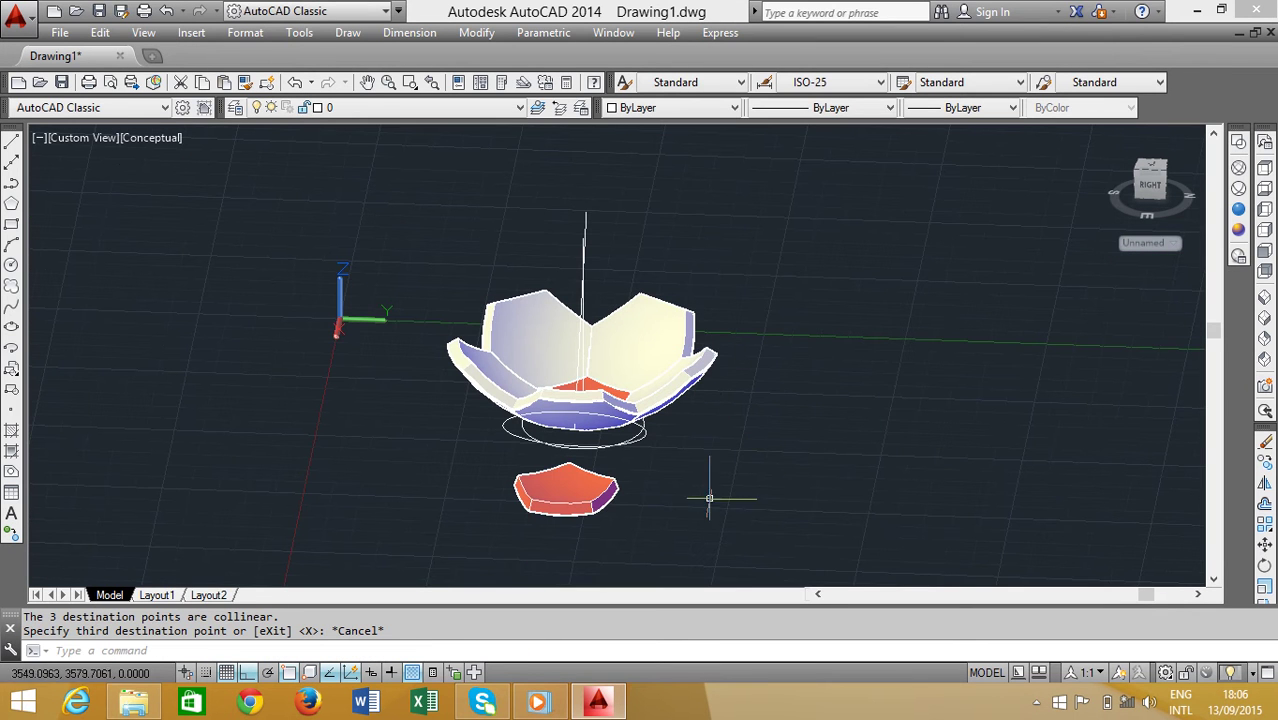
In SW Isometric view, start 3DALIGN on the loose red pentagon.
click(1264, 297)
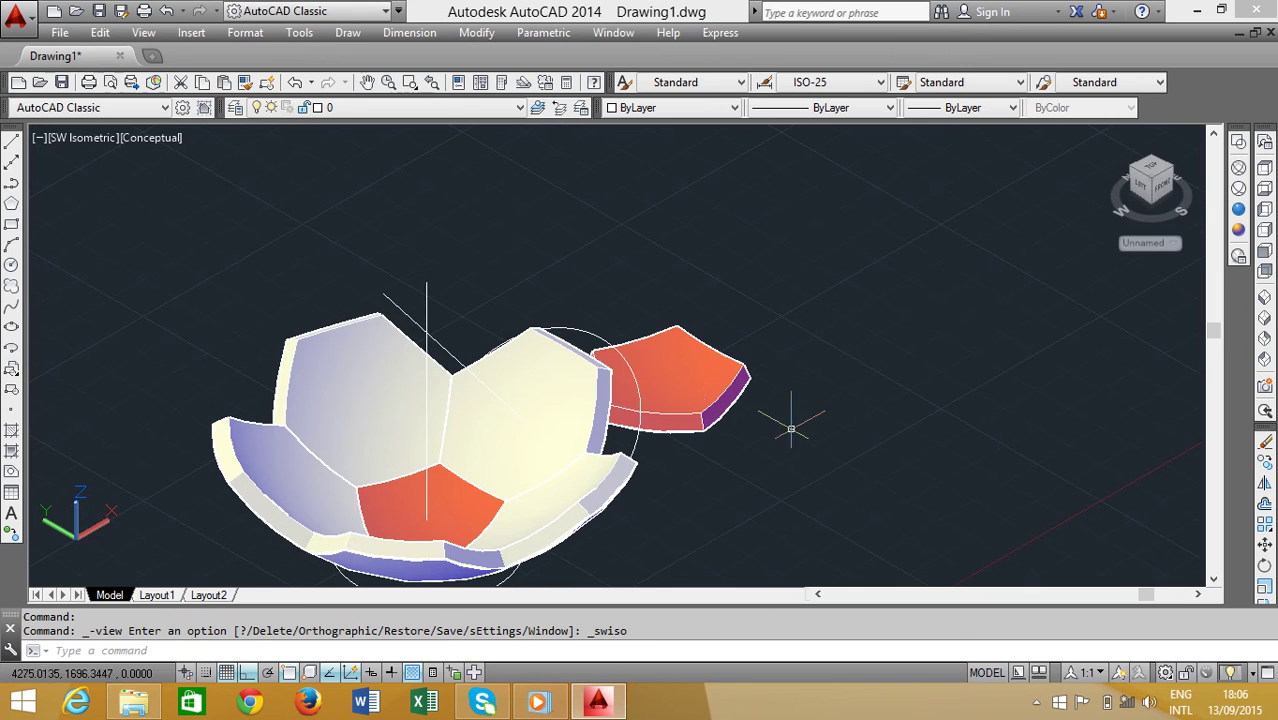
mouse_move(852, 406)
shift+middle_down()
mouse_move(725, 448)
mouse_move(738, 420)
shift+middle_up()
scroll(730, 440, up, 2)
scroll(727, 447, up, 2)
text(da)
key(Return)
click(740, 418)
key(Return)
Pick the pentagon's three source corners.
click(700, 470)
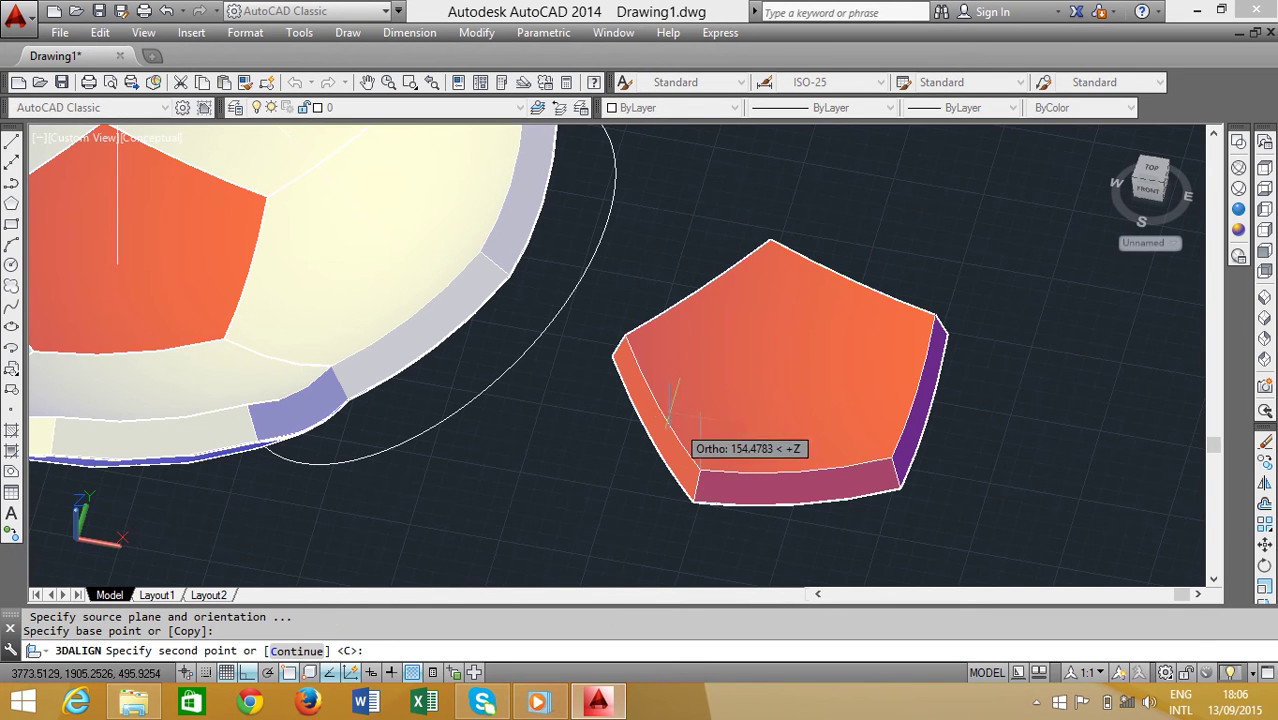
shift+middle_drag(636, 437, 633, 432)
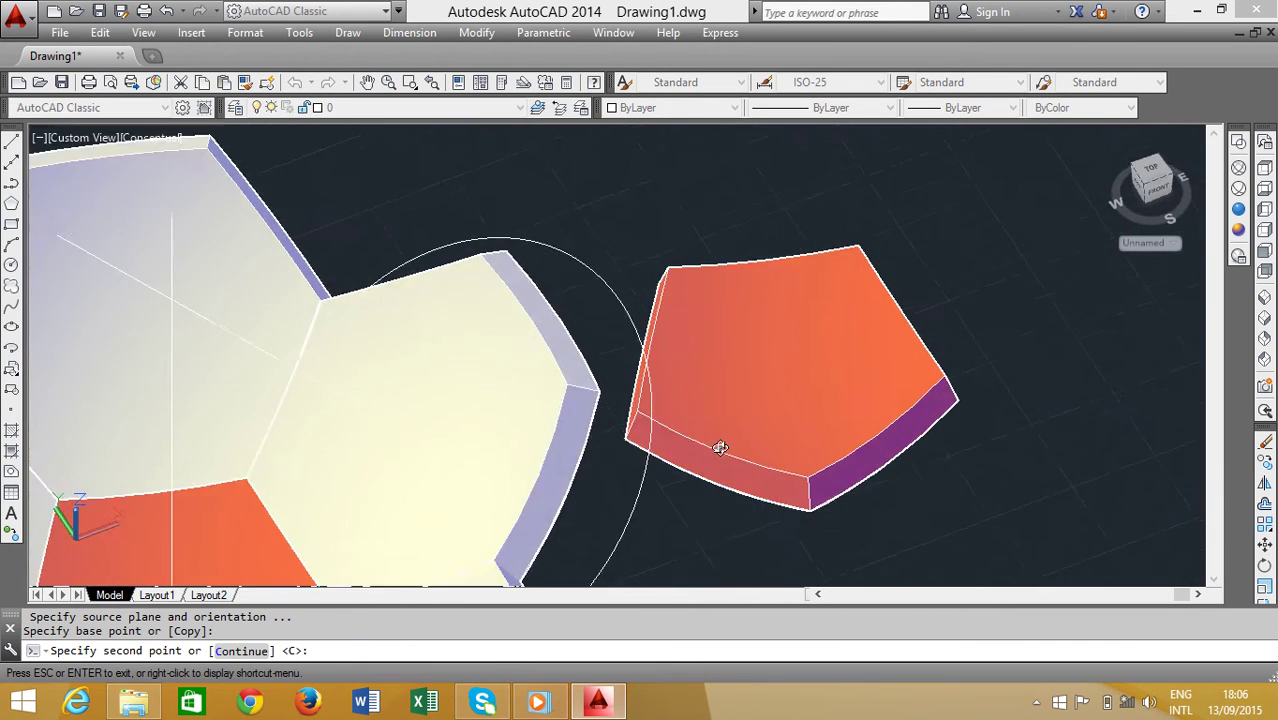
scroll(633, 432, up, 4)
scroll(667, 402, up, 1)
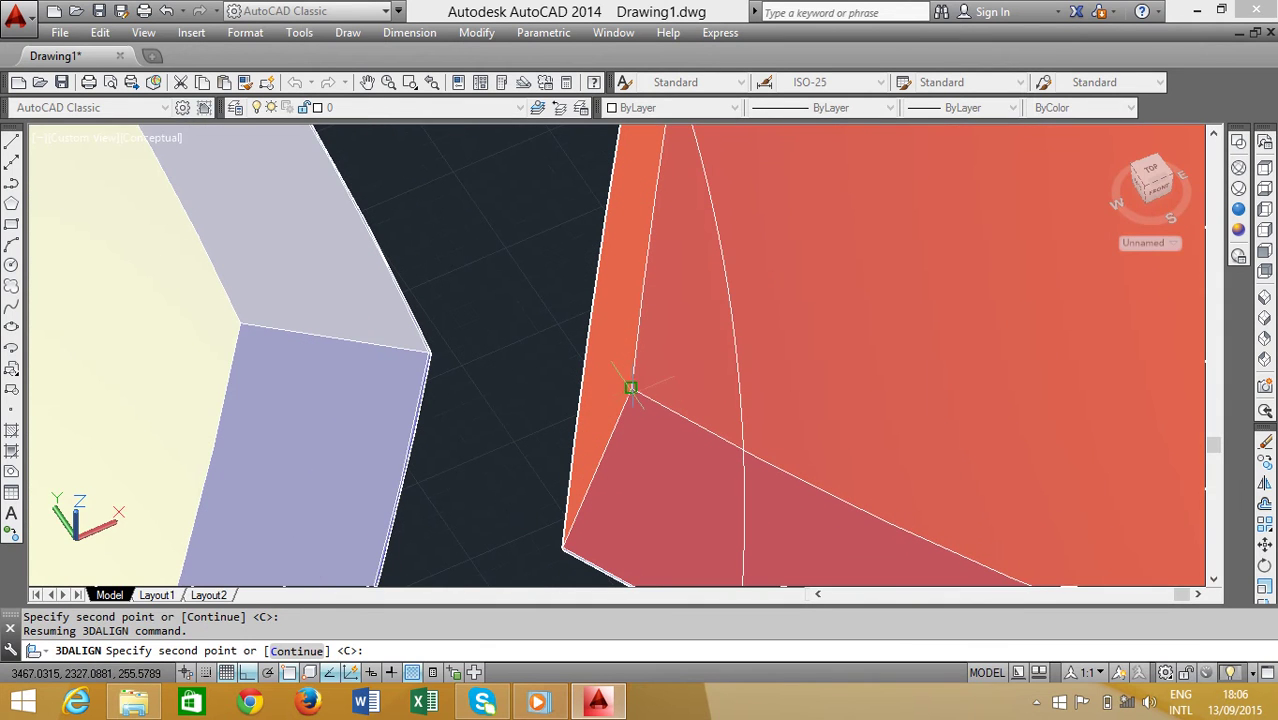
click(630, 387)
scroll(630, 387, down, 2)
scroll(640, 380, down, 3)
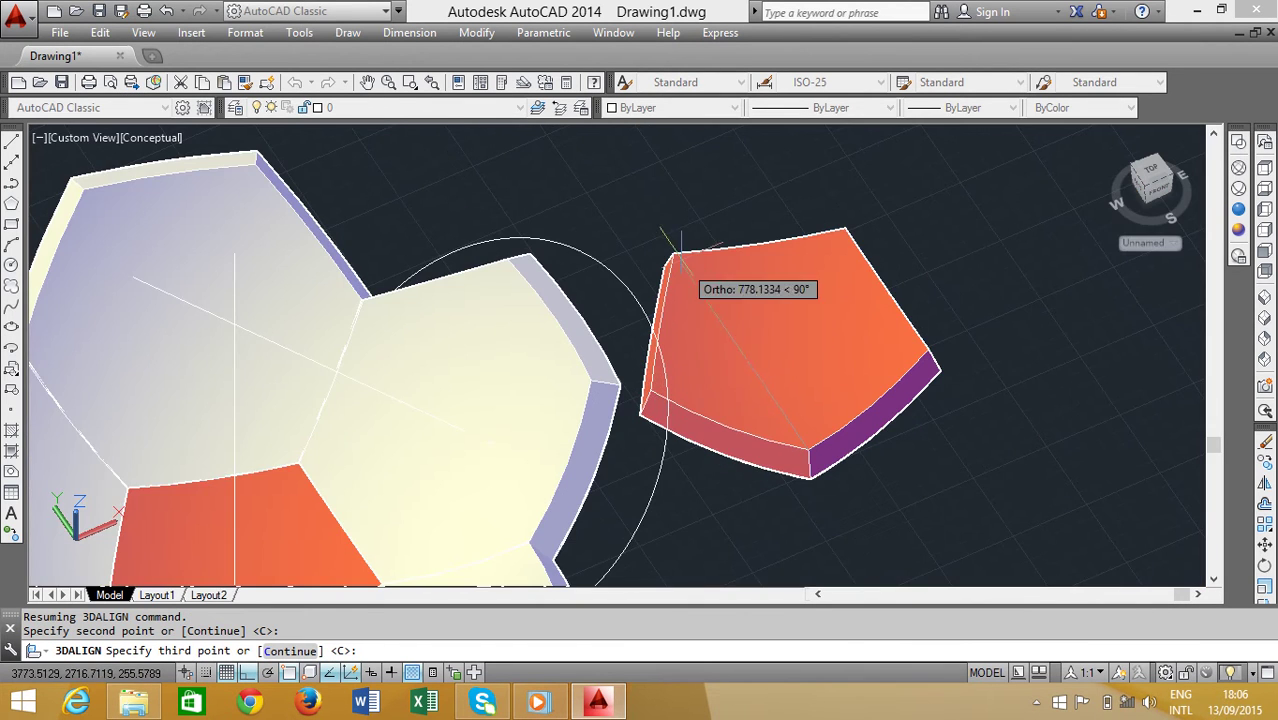
scroll(668, 255, up, 4)
scroll(678, 240, up, 1)
click(623, 229)
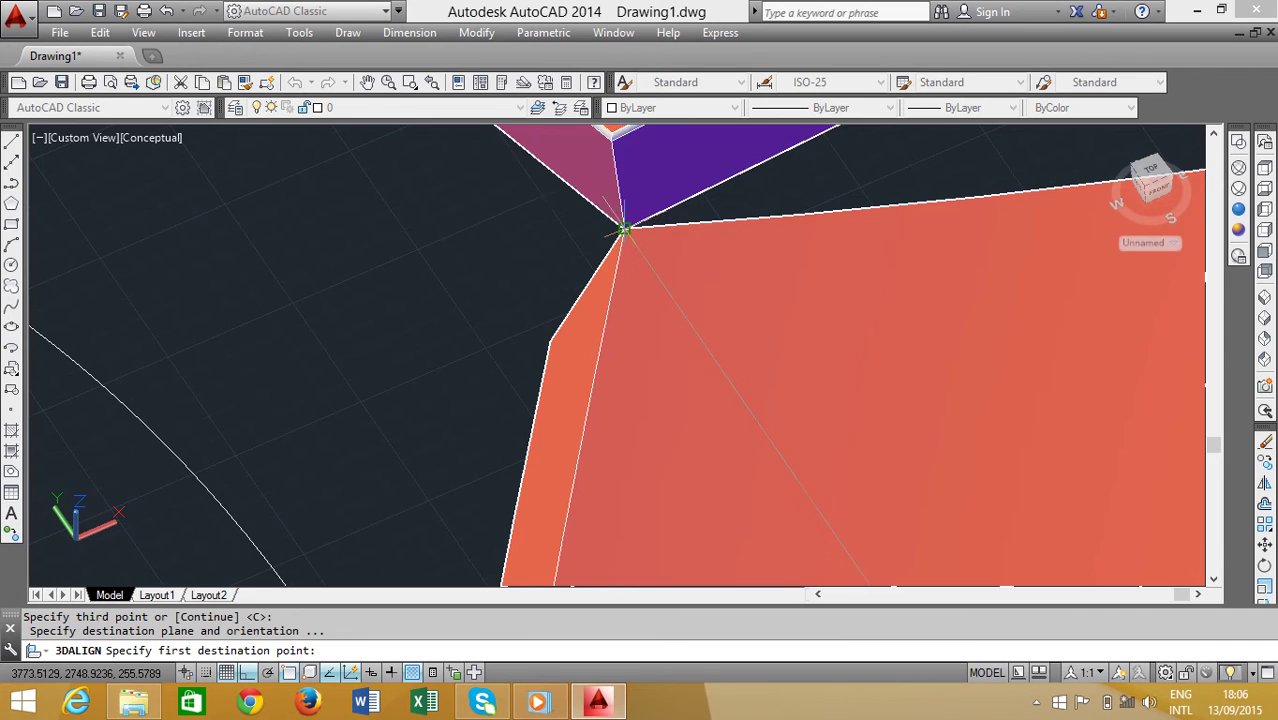
scroll(622, 230, down, 3)
scroll(615, 260, down, 2)
scroll(605, 320, down, 1)
Pick three matching destination corners on the shell rim, standing the pentagon upright.
shift+middle_drag(603, 352, 613, 372)
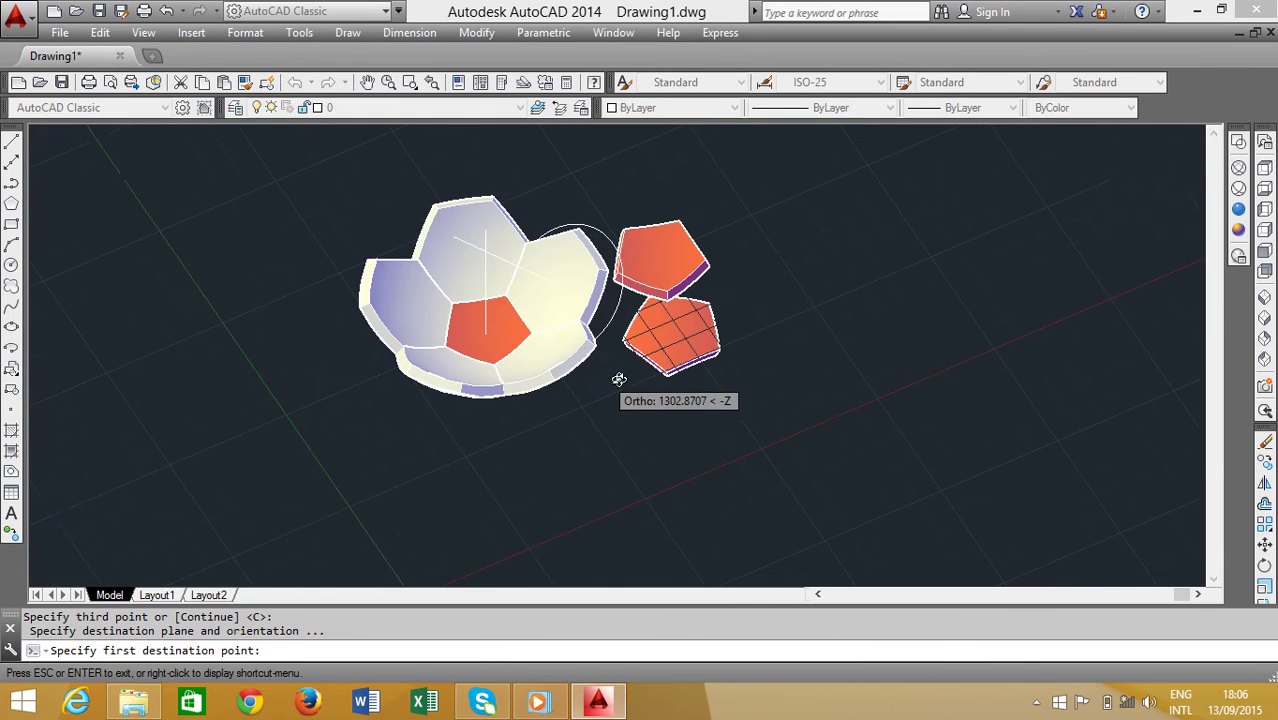
scroll(600, 400, up, 1)
scroll(593, 330, up, 3)
shift+middle_drag(622, 288, 551, 262)
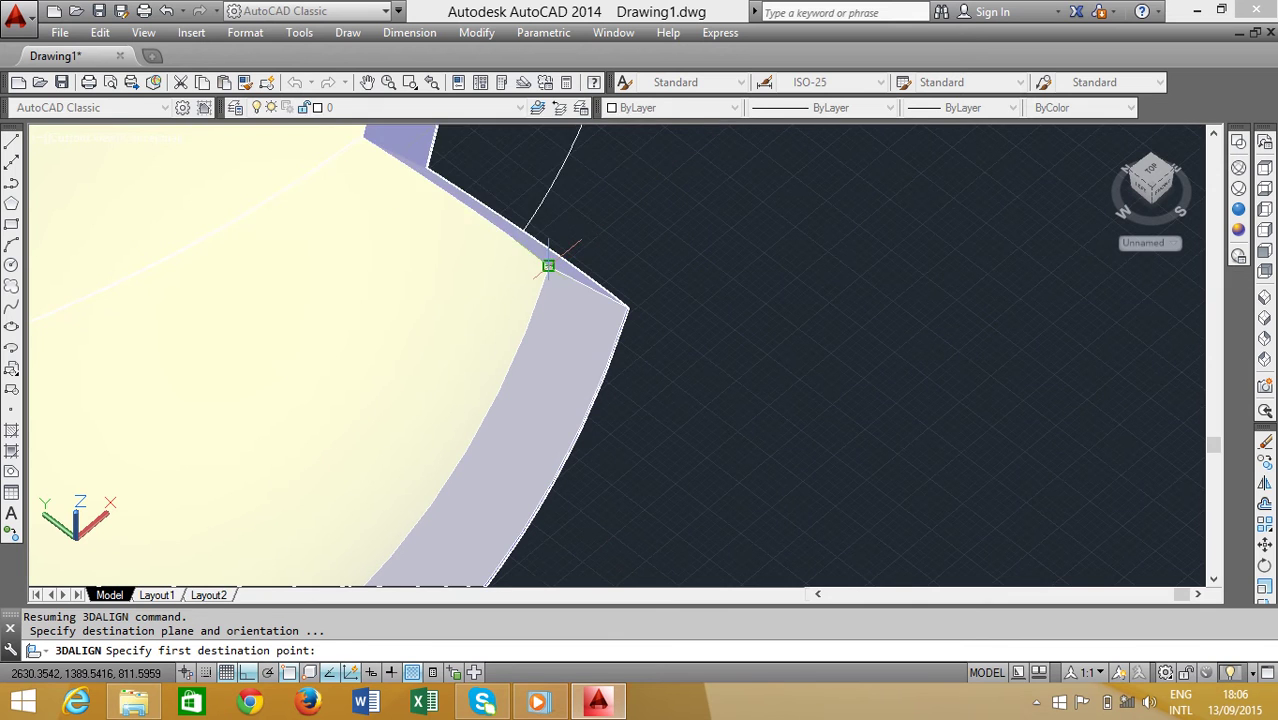
click(548, 266)
mouse_move(713, 396)
shift+middle_down()
mouse_move(503, 400)
mouse_move(560, 430)
shift+middle_up()
mouse_move(513, 465)
shift+middle_down()
mouse_move(590, 469)
mouse_move(590, 531)
shift+middle_up()
scroll(600, 340, up, 4)
mouse_move(635, 456)
shift+middle_down()
mouse_move(628, 425)
mouse_move(722, 362)
shift+middle_up()
scroll(545, 330, down, 2)
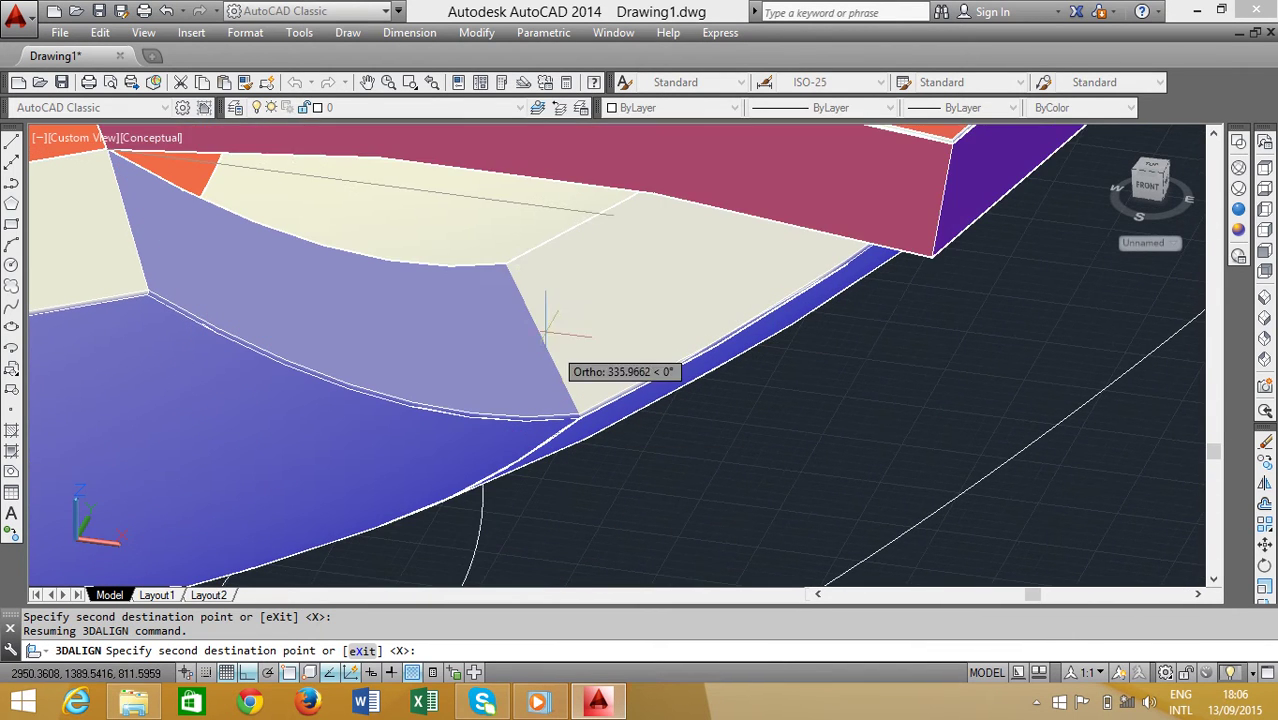
click(507, 263)
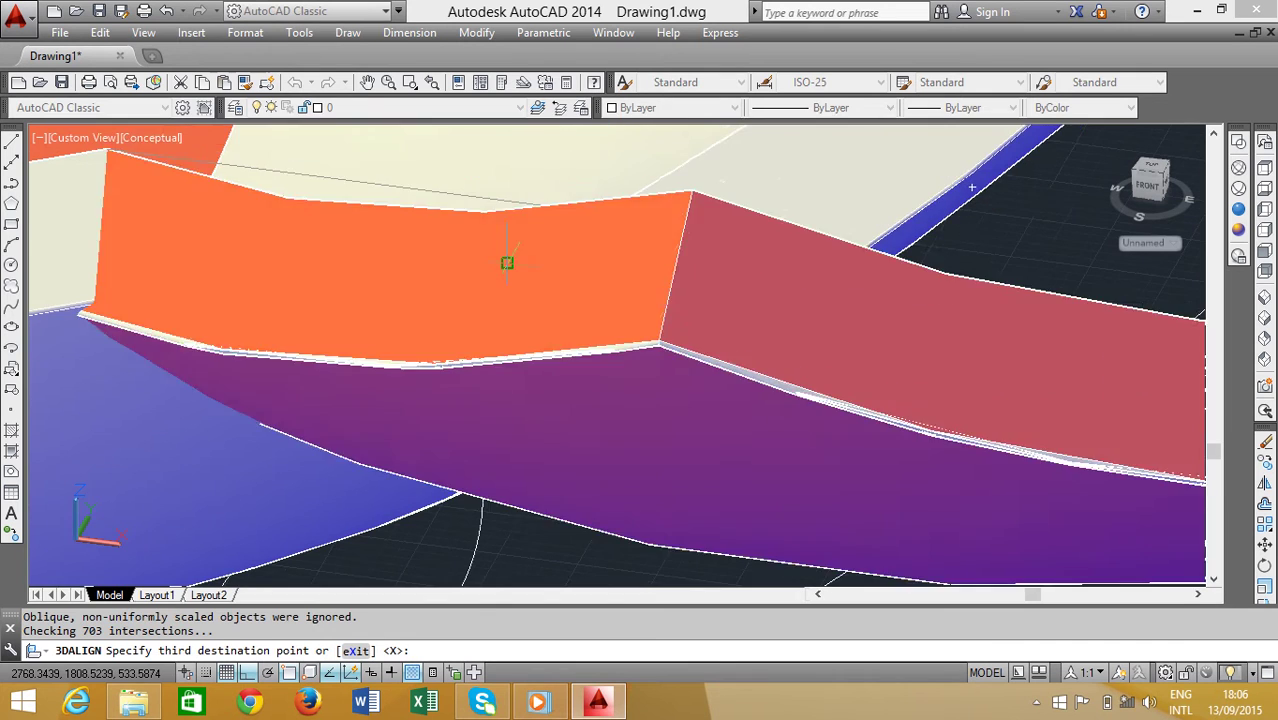
scroll(756, 200, down, 3)
scroll(660, 372, up, 3)
shift+middle_drag(659, 372, 651, 257)
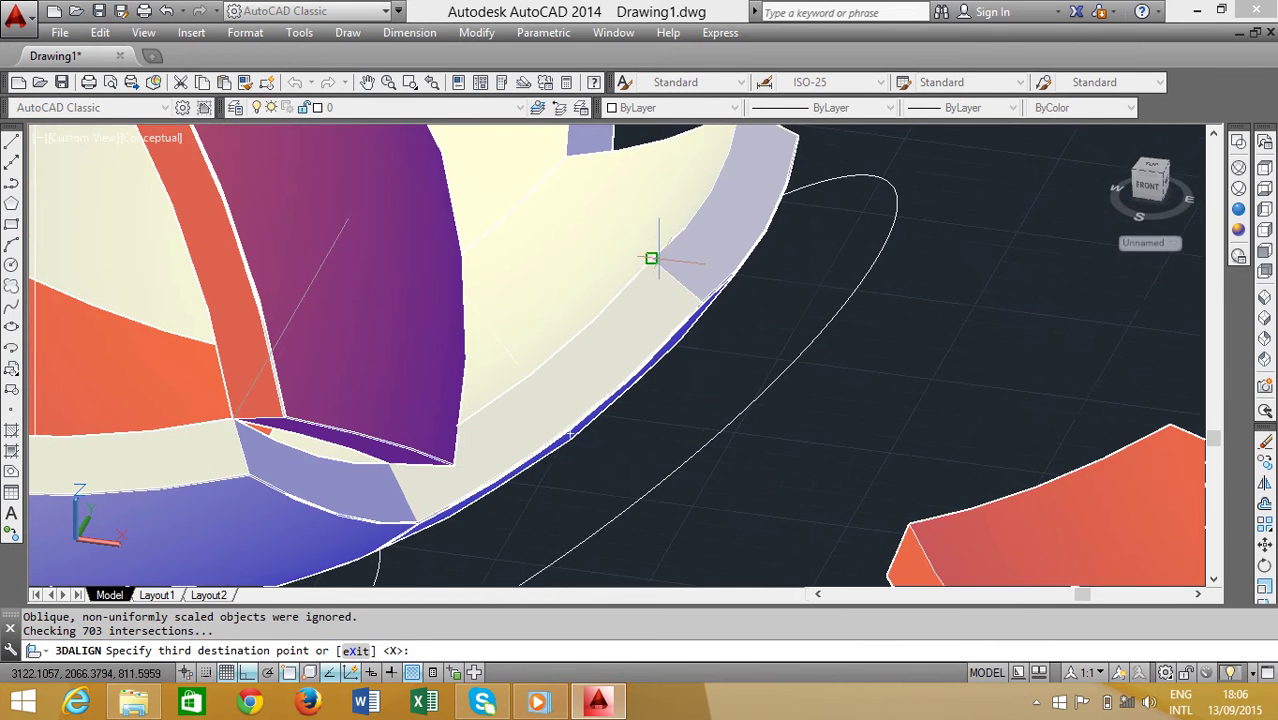
scroll(655, 252, up, 2)
click(644, 259)
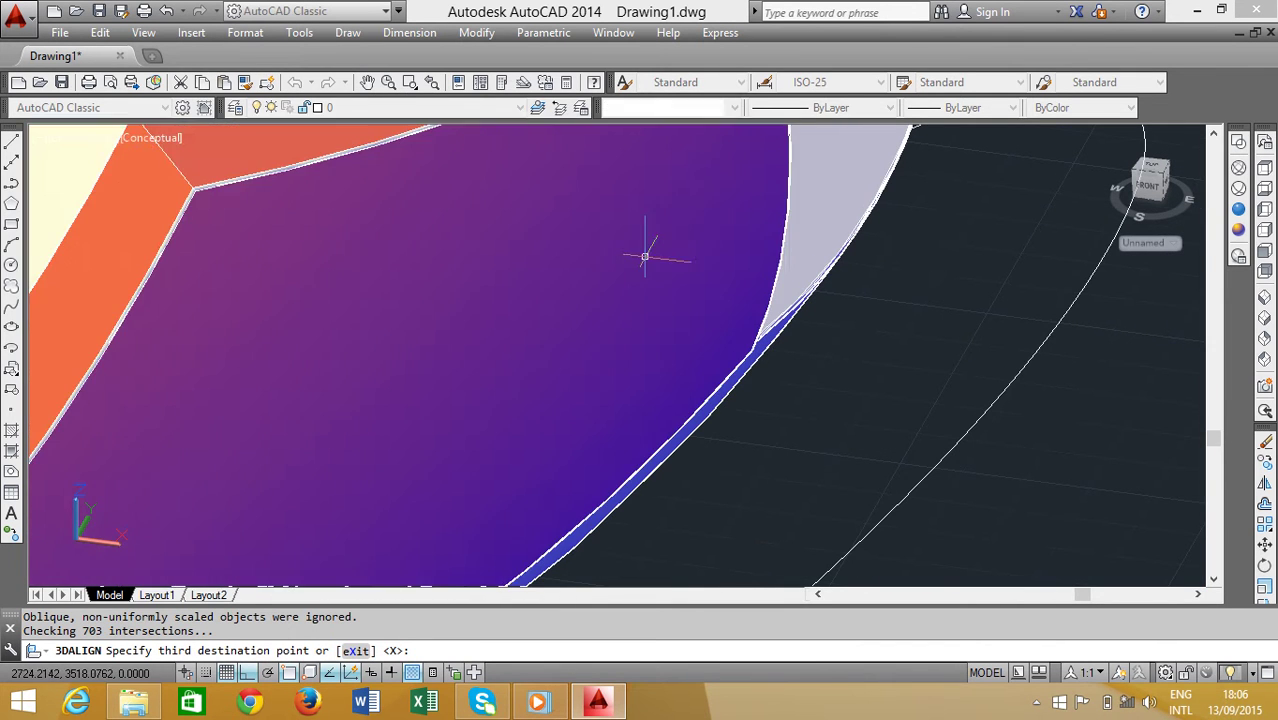
scroll(760, 280, down, 2)
scroll(781, 284, down, 3)
mouse_move(748, 473)
shift+middle_down()
mouse_move(873, 434)
mouse_move(896, 445)
mouse_move(865, 382)
mouse_move(858, 421)
shift+middle_up()
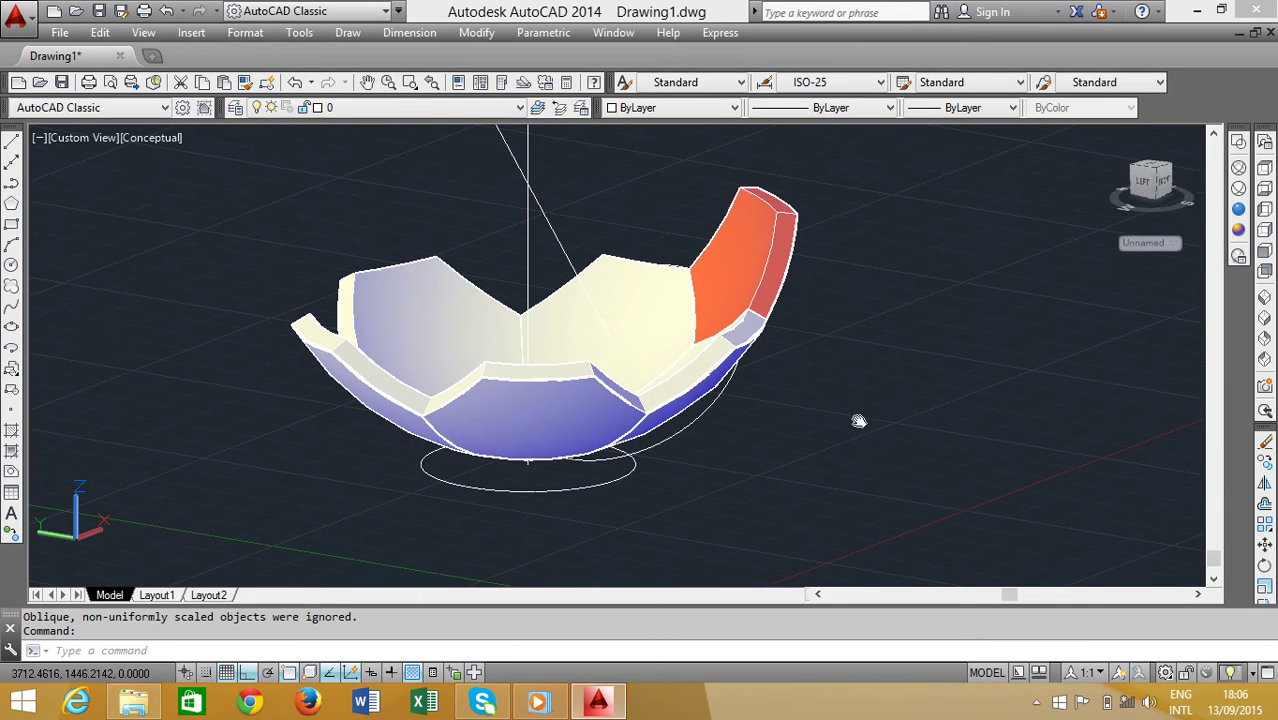
3DARRAY the upright pentagon: polar, 5 items, 360°, around the bowl's vertical axis.
text(3DAr)
key(Return)
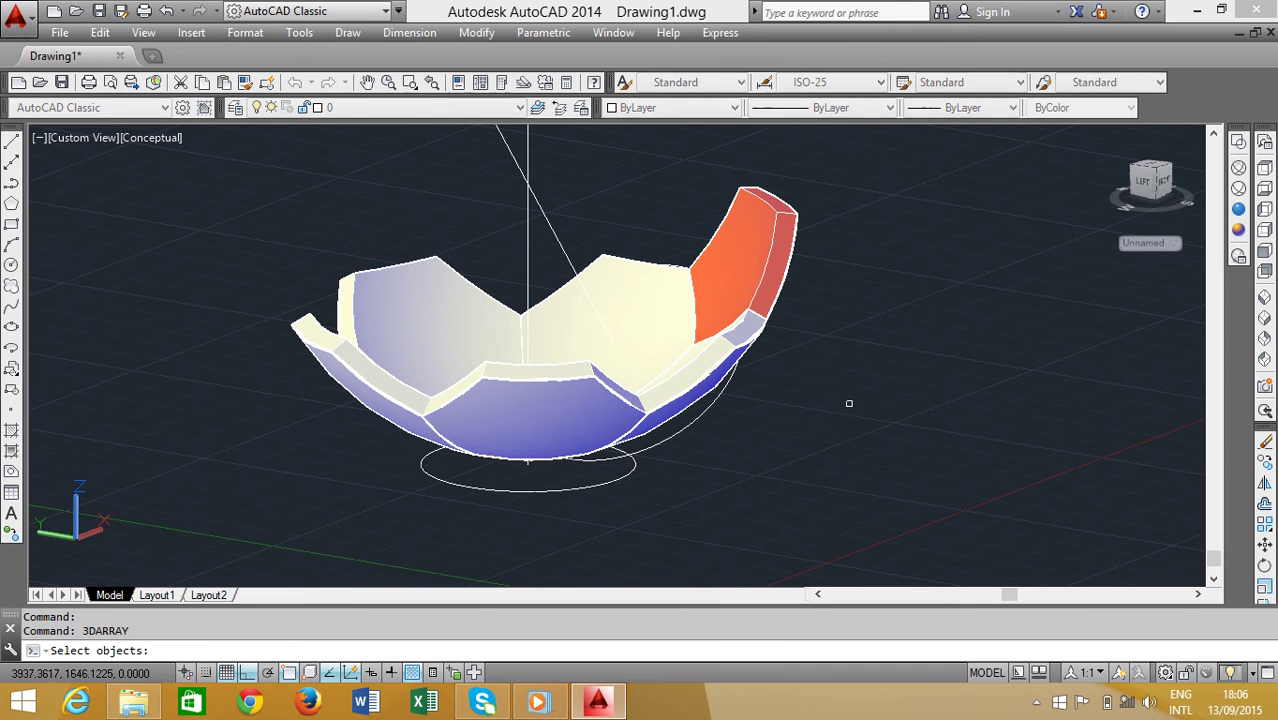
key(Return)
text(po)
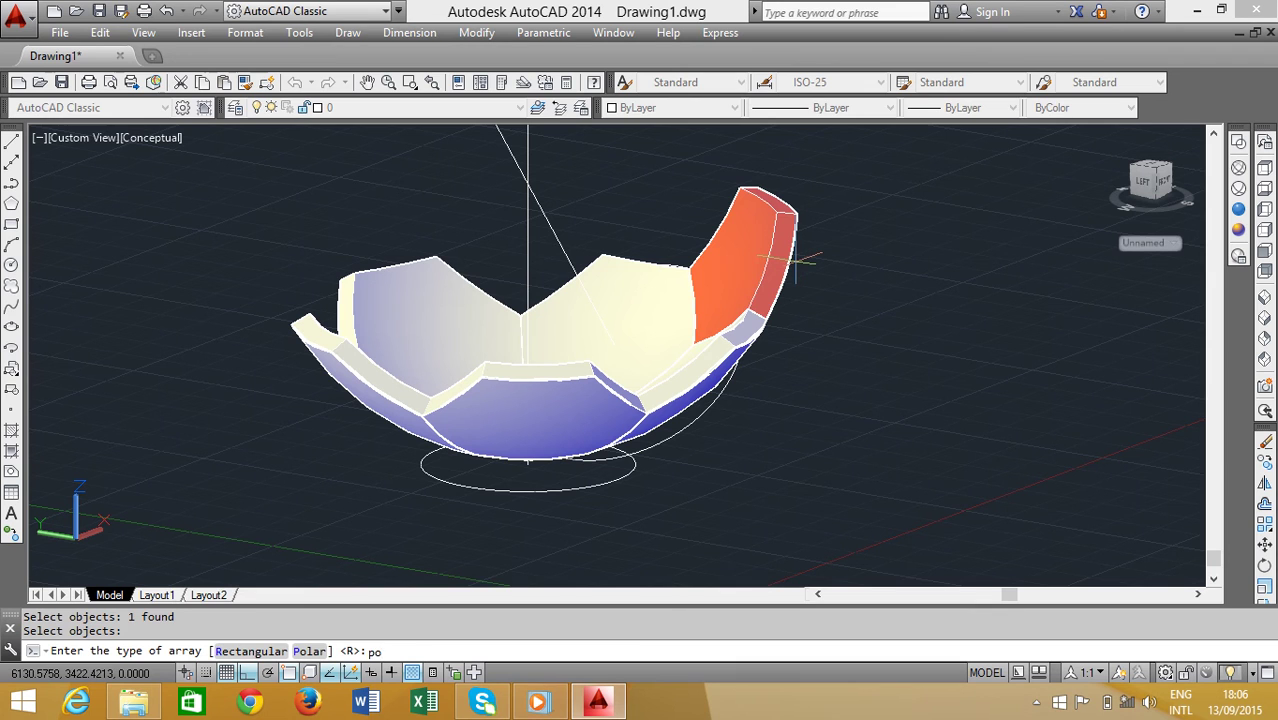
key(Return)
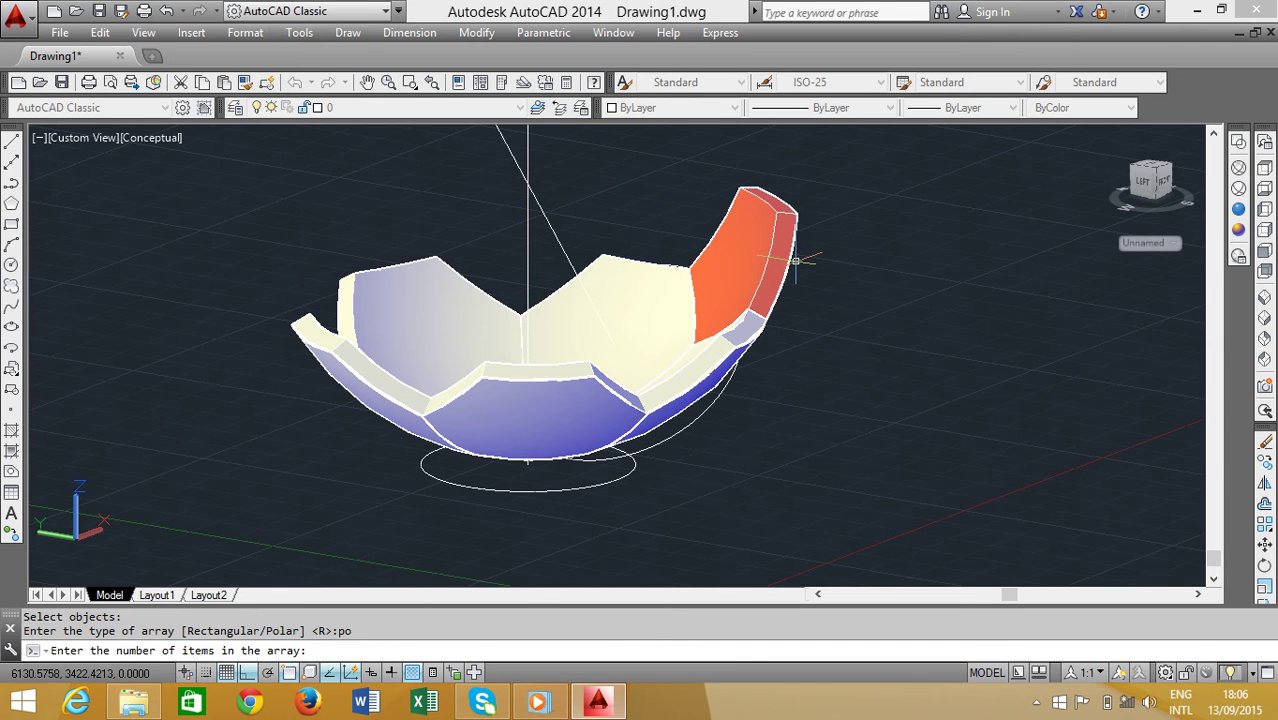
text(5)
key(Return)
key(Return)
key(Return)
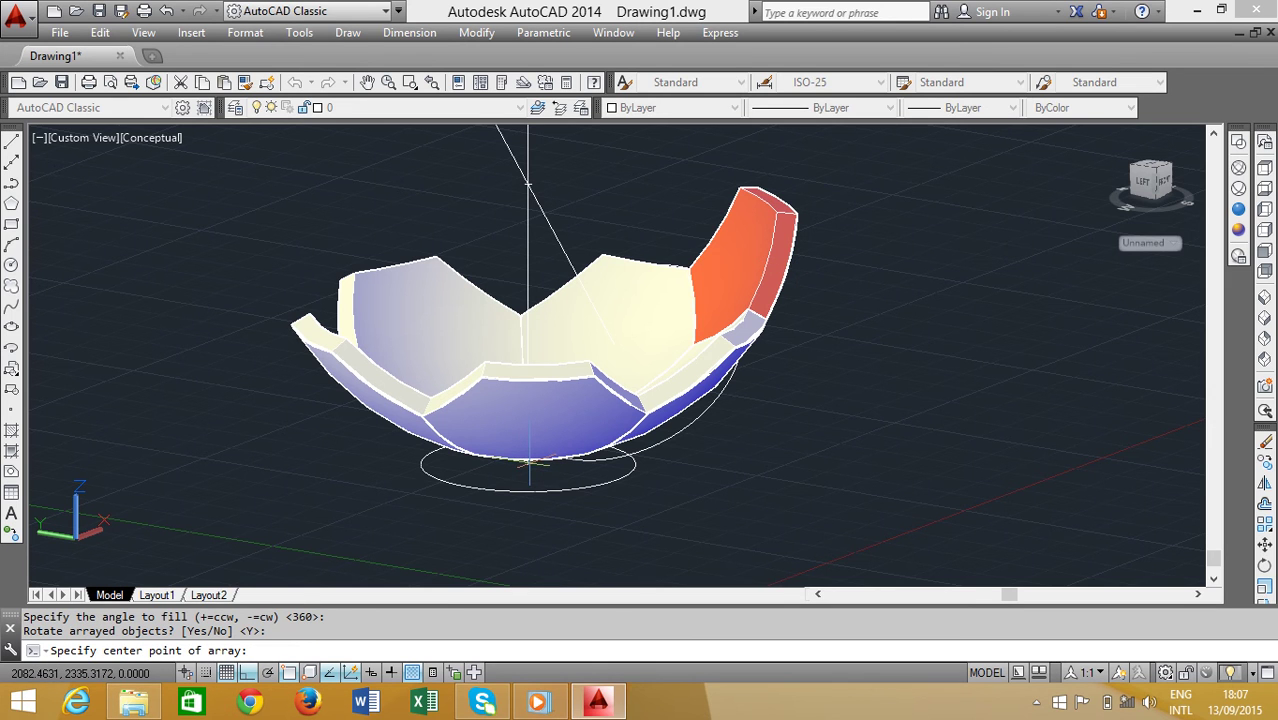
scroll(531, 470, down, 3)
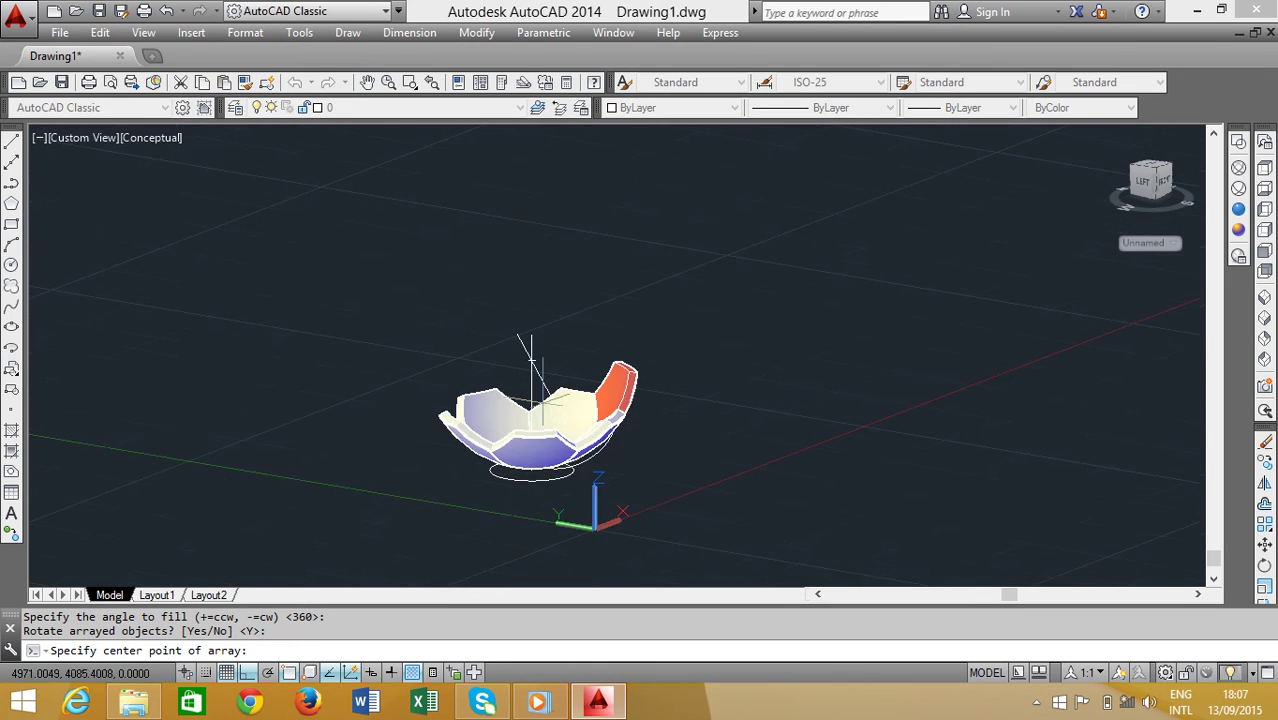
click(531, 358)
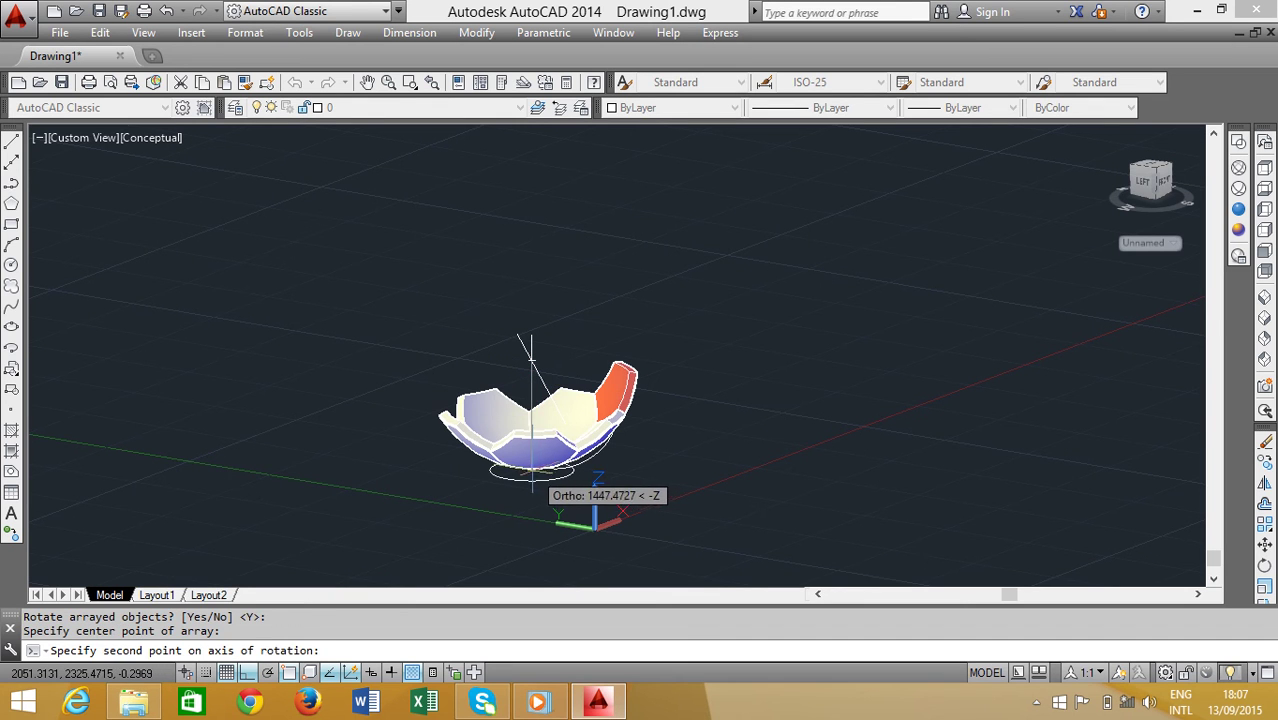
click(532, 480)
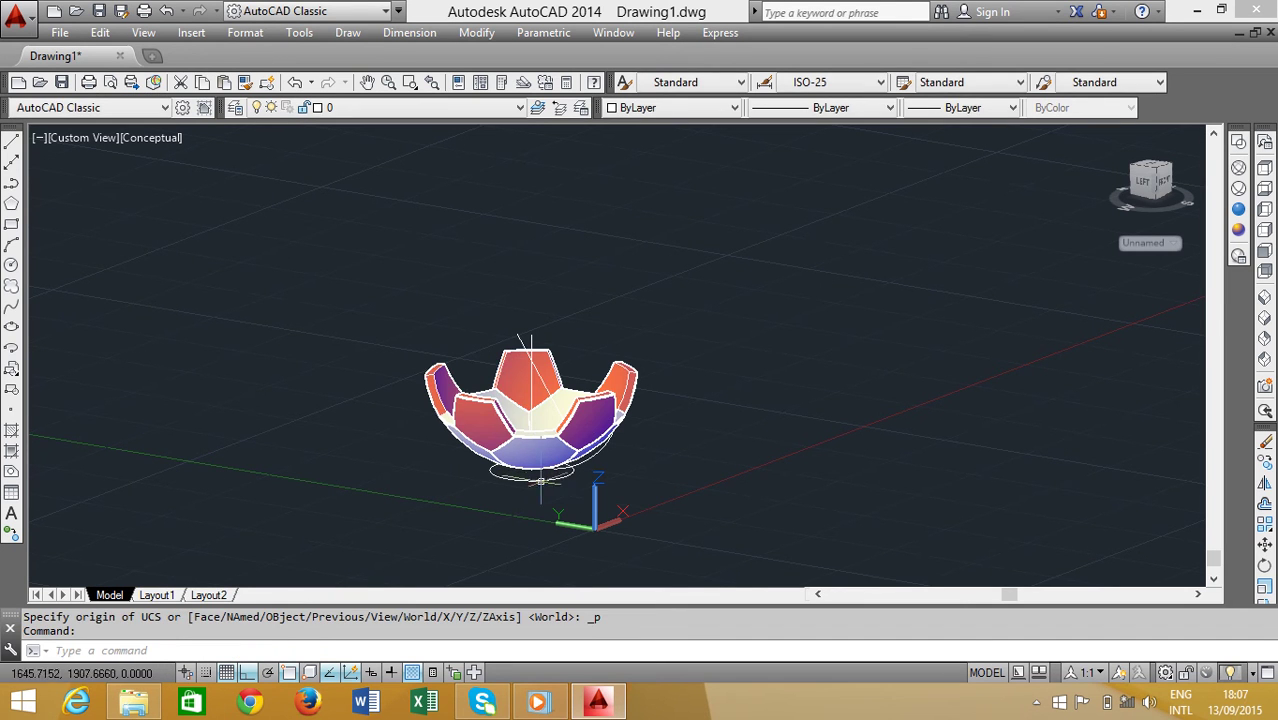
scroll(607, 447, up, 3)
scroll(620, 435, up, 1)
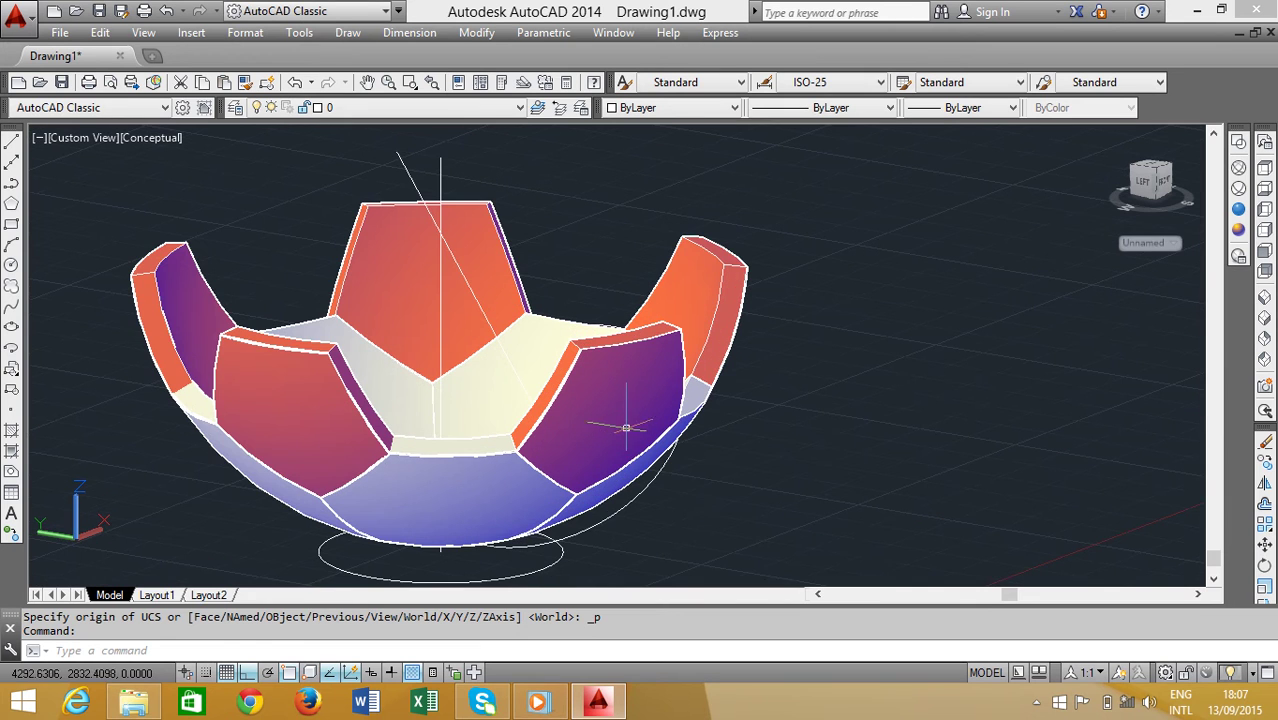
click(1239, 210)
mouse_move(746, 497)
shift+middle_down()
mouse_move(878, 489)
mouse_move(619, 508)
mouse_move(708, 523)
mouse_move(665, 551)
mouse_move(572, 545)
mouse_move(585, 536)
mouse_move(590, 456)
mouse_move(776, 359)
mouse_move(906, 419)
mouse_move(613, 497)
mouse_move(622, 537)
shift+middle_up()
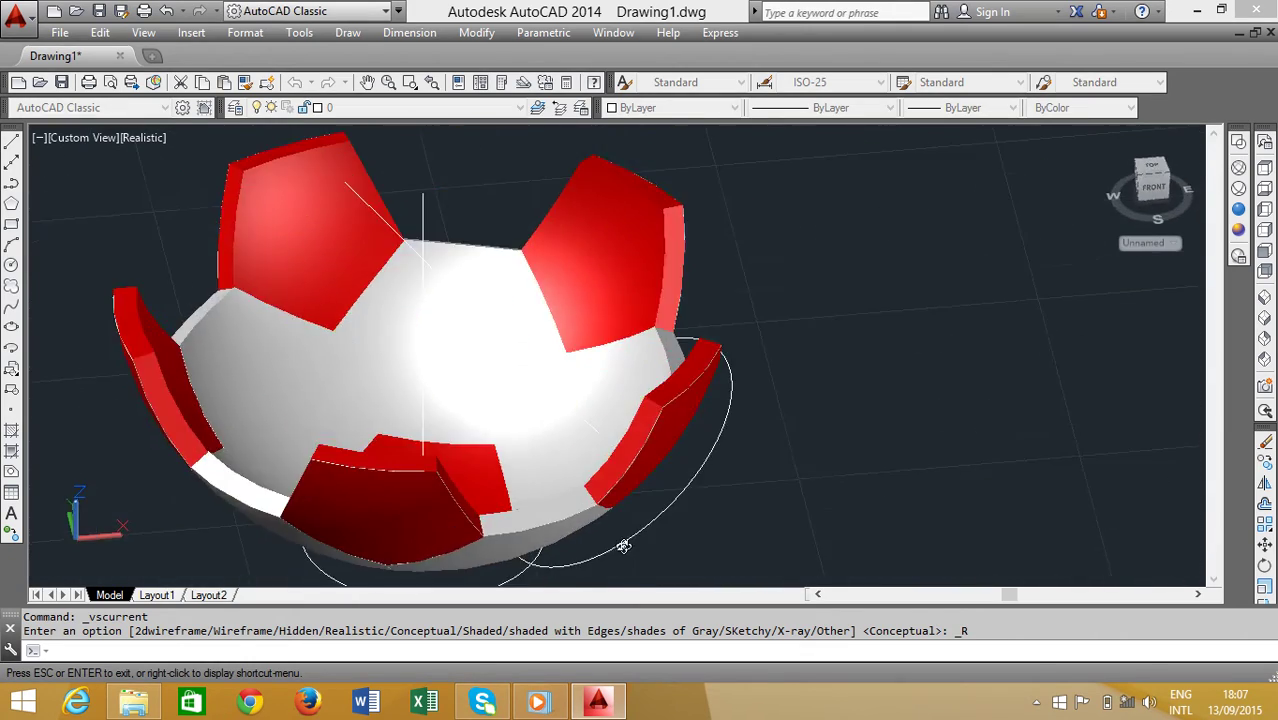
scroll(700, 550, down, 3)
scroll(700, 550, up, 1)
middle_drag(676, 423, 726, 413)
shift+middle_drag(824, 440, 723, 500)
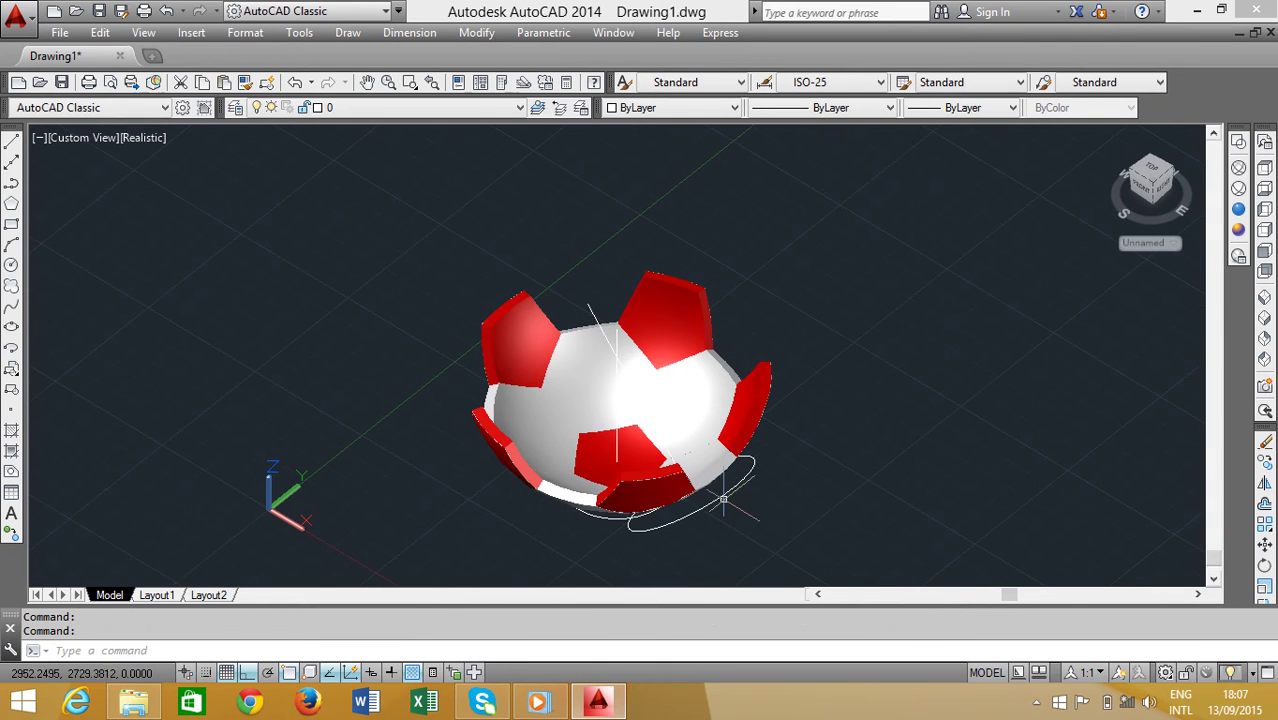
click(1238, 229)
scroll(850, 380, up, 1)
scroll(856, 386, up, 1)
scroll(845, 375, up, 1)
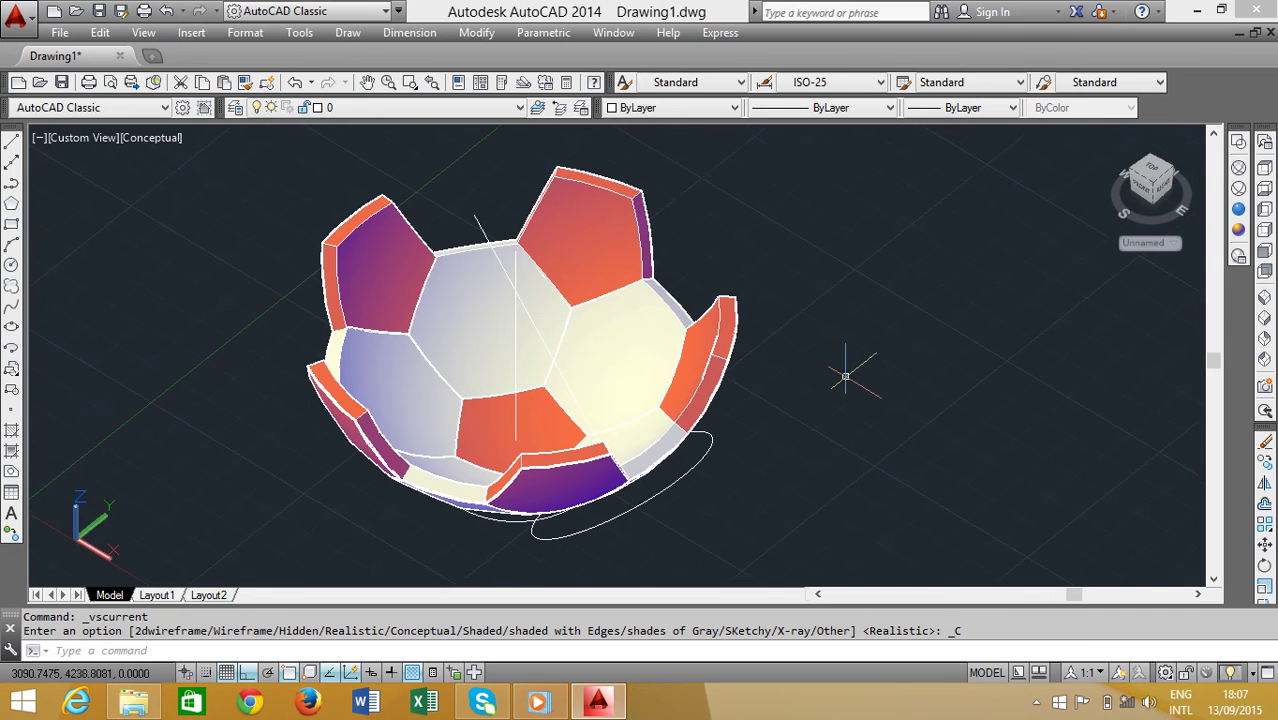
scroll(845, 377, down, 2)
click(1264, 297)
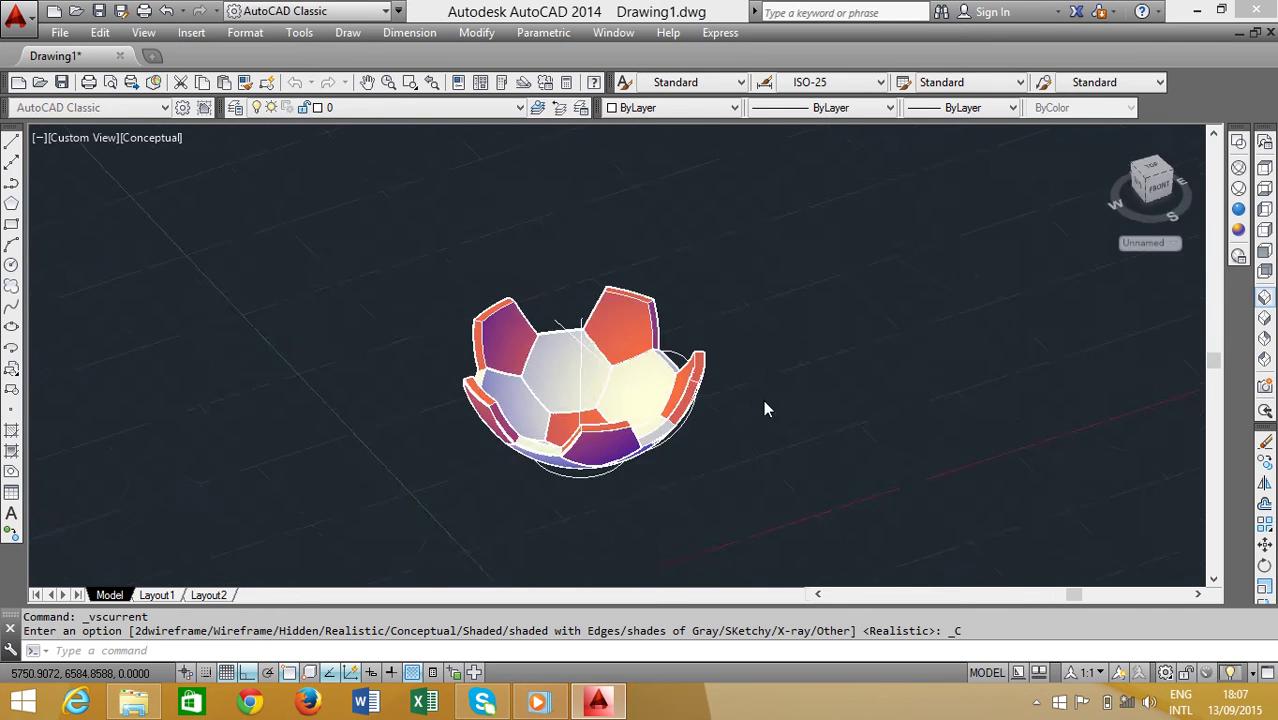
middle_drag(623, 405, 497, 417)
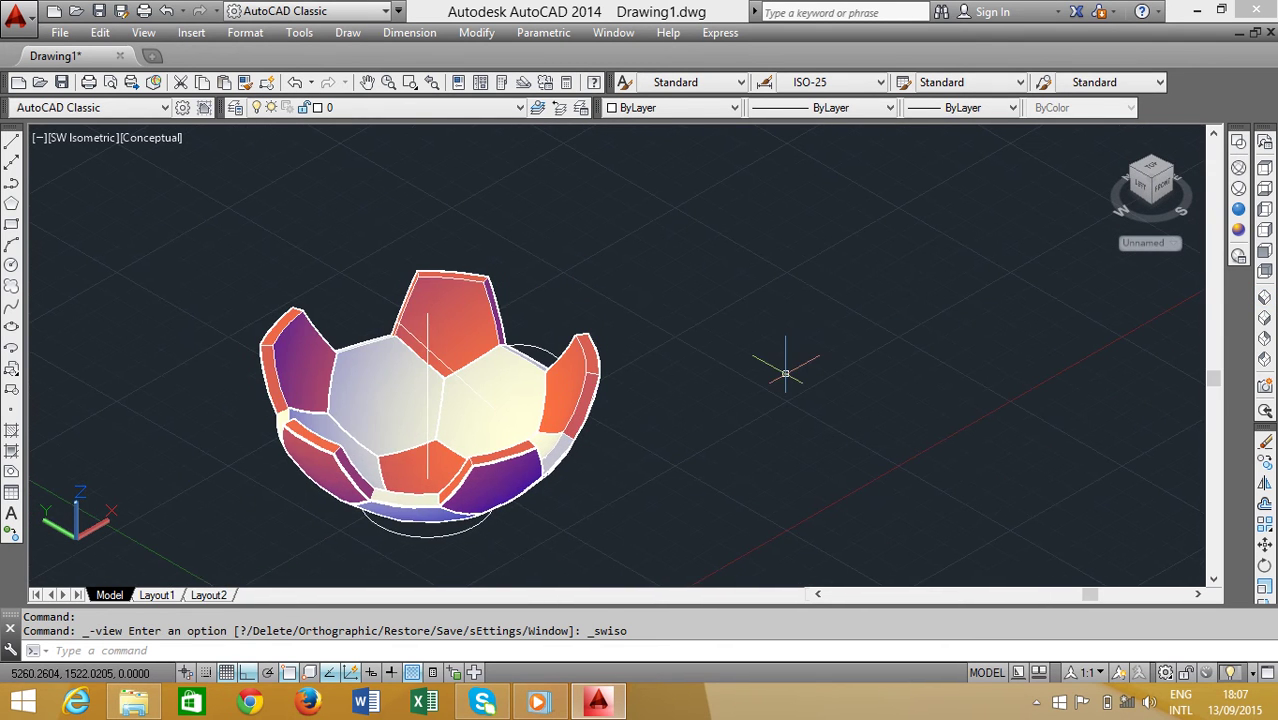
Copy the cream hexagon panel to a spot beside the ball, upper right.
text(cp)
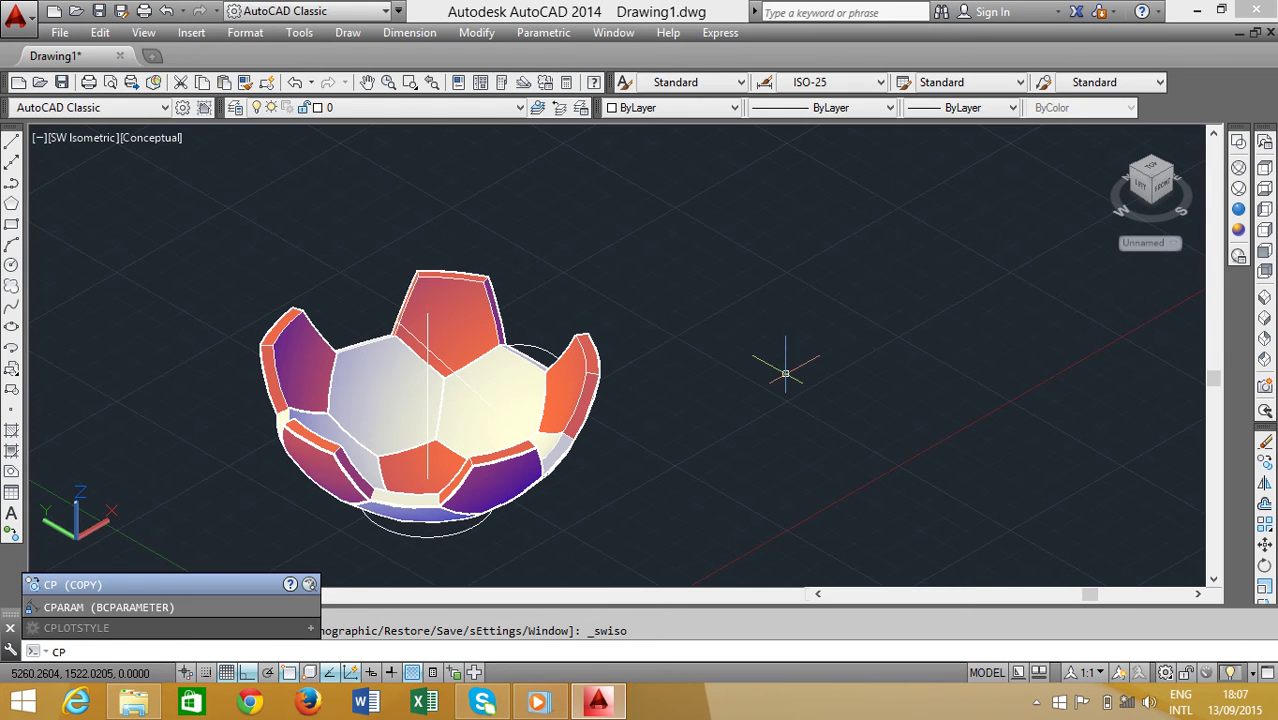
key(Return)
click(426, 348)
key(Return)
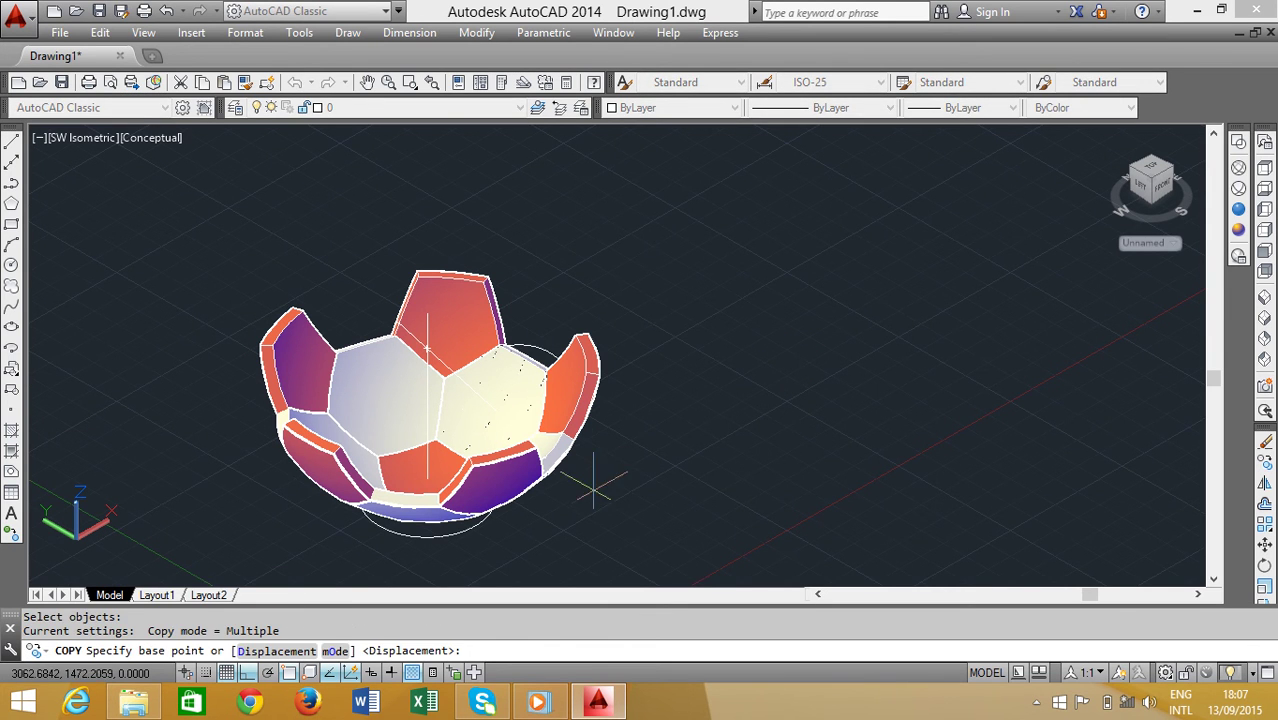
click(580, 505)
click(750, 419)
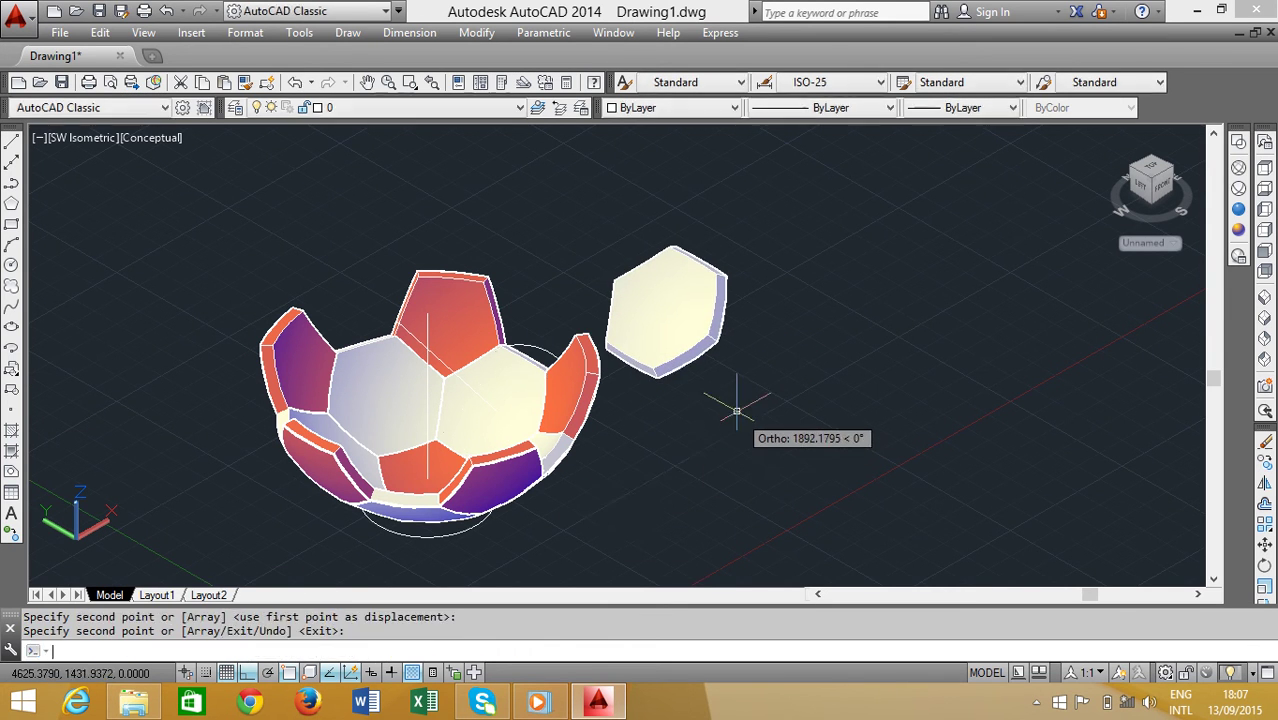
Start a 3D align on the hexagon copy and pick its three source corners.
scroll(630, 340, up, 2)
text(3d)
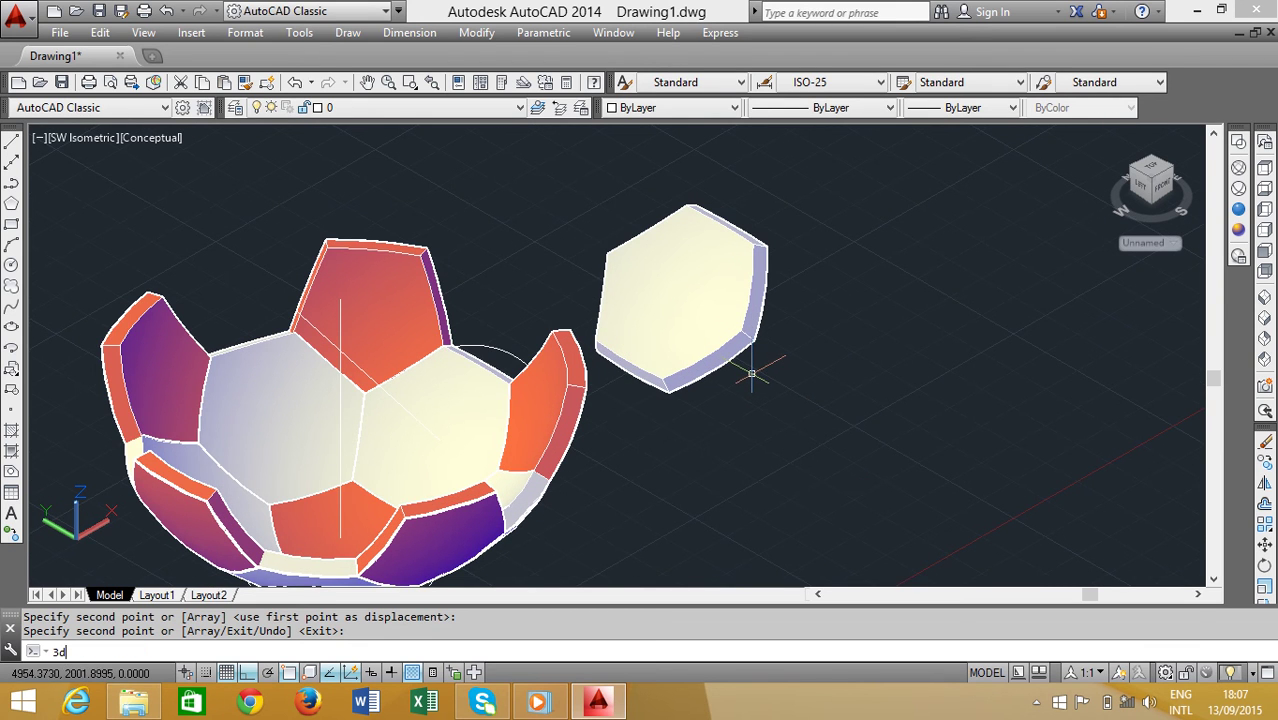
text(a)
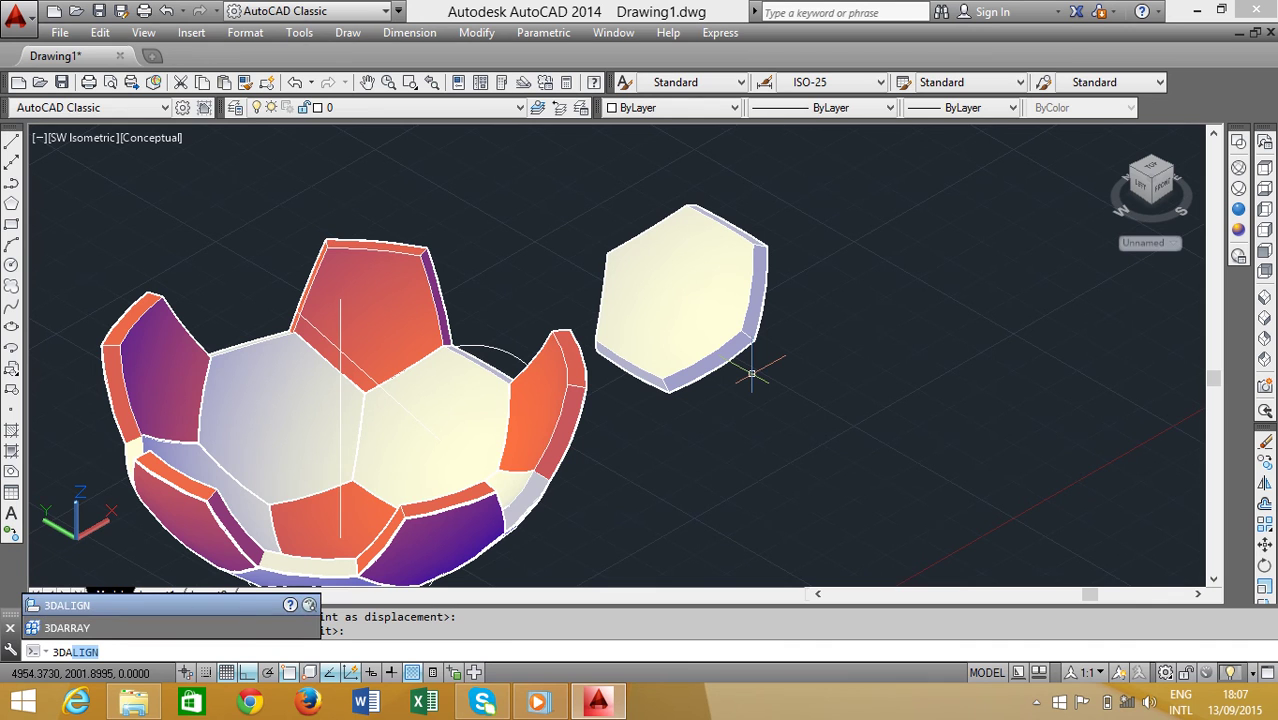
text(l)
key(Return)
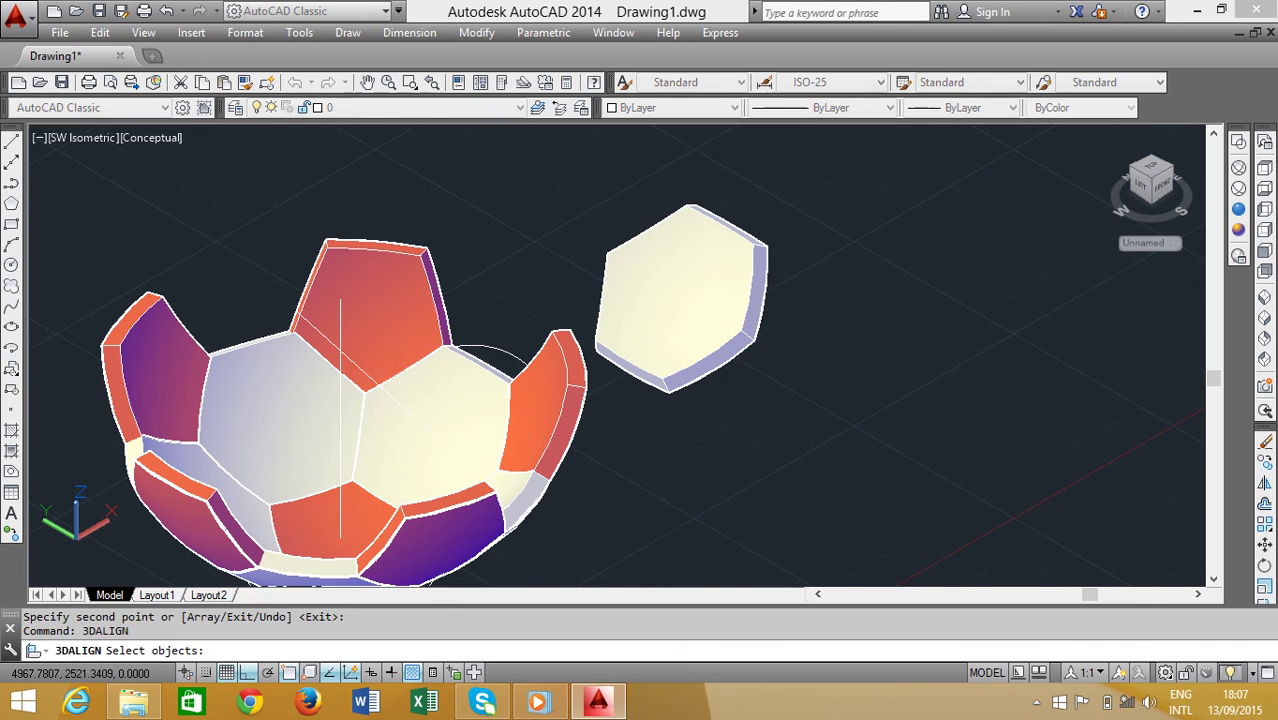
key(Return)
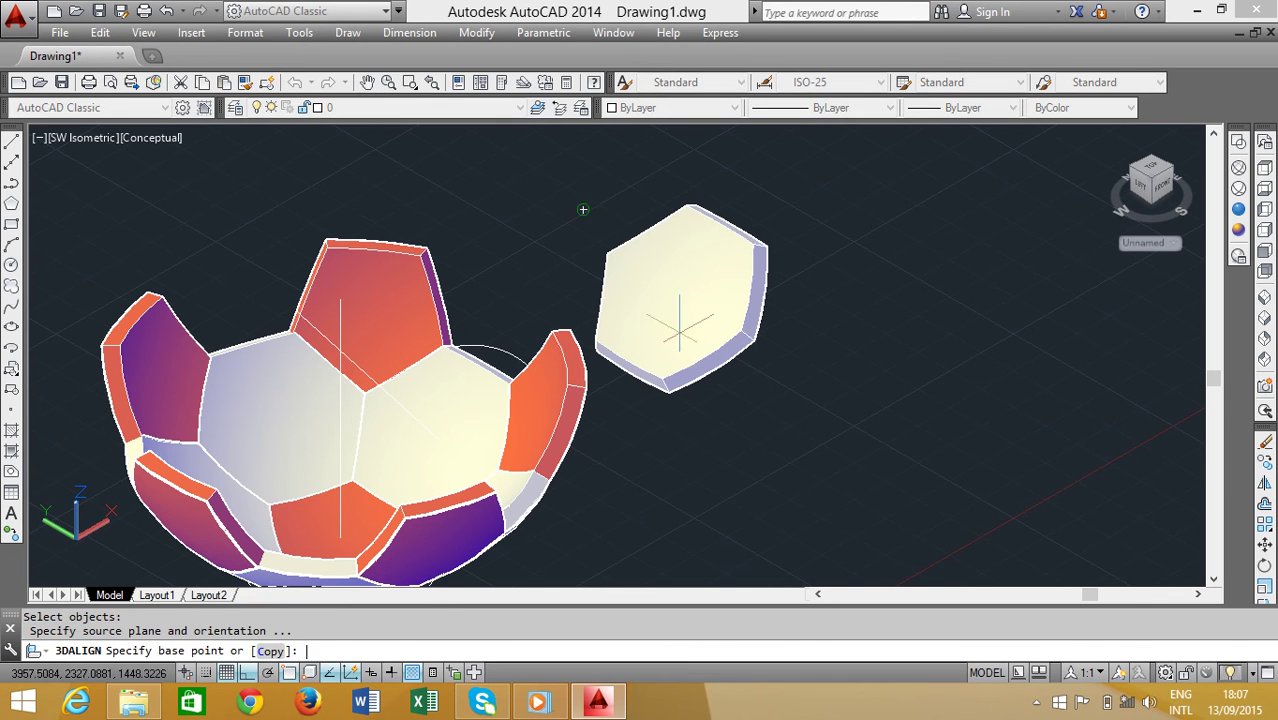
scroll(731, 340, up, 2)
scroll(745, 325, up, 3)
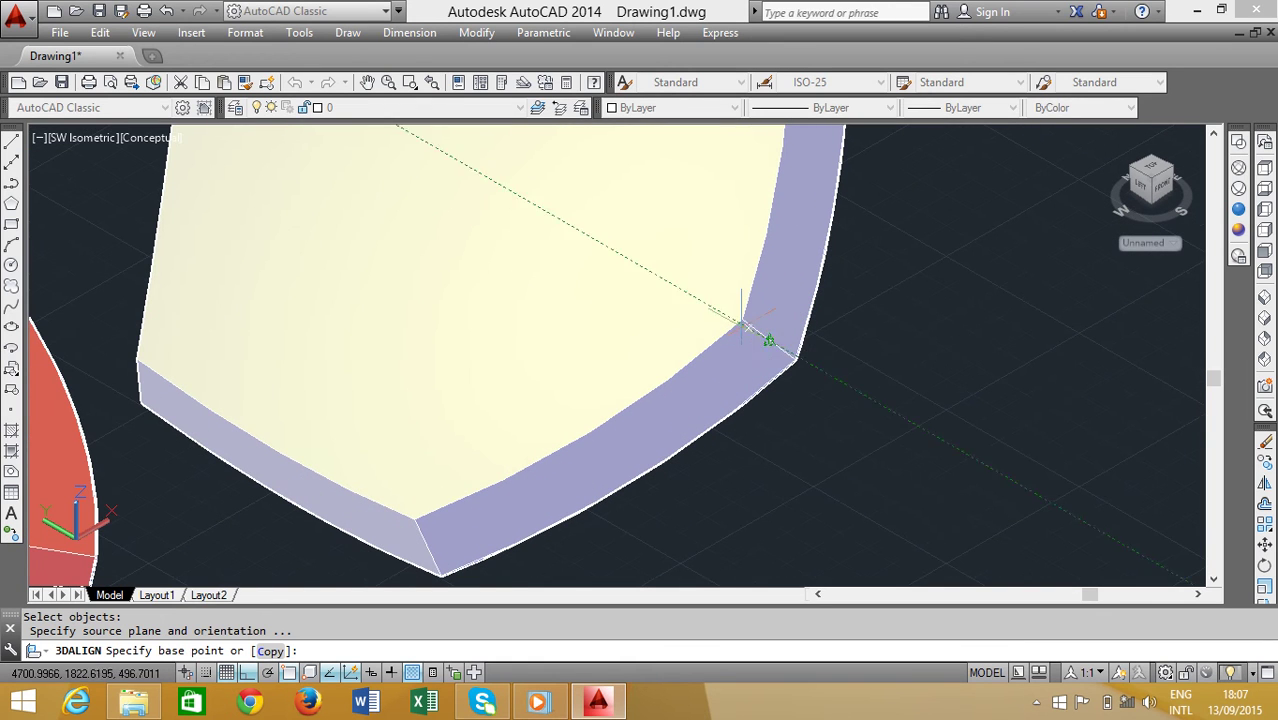
click(741, 319)
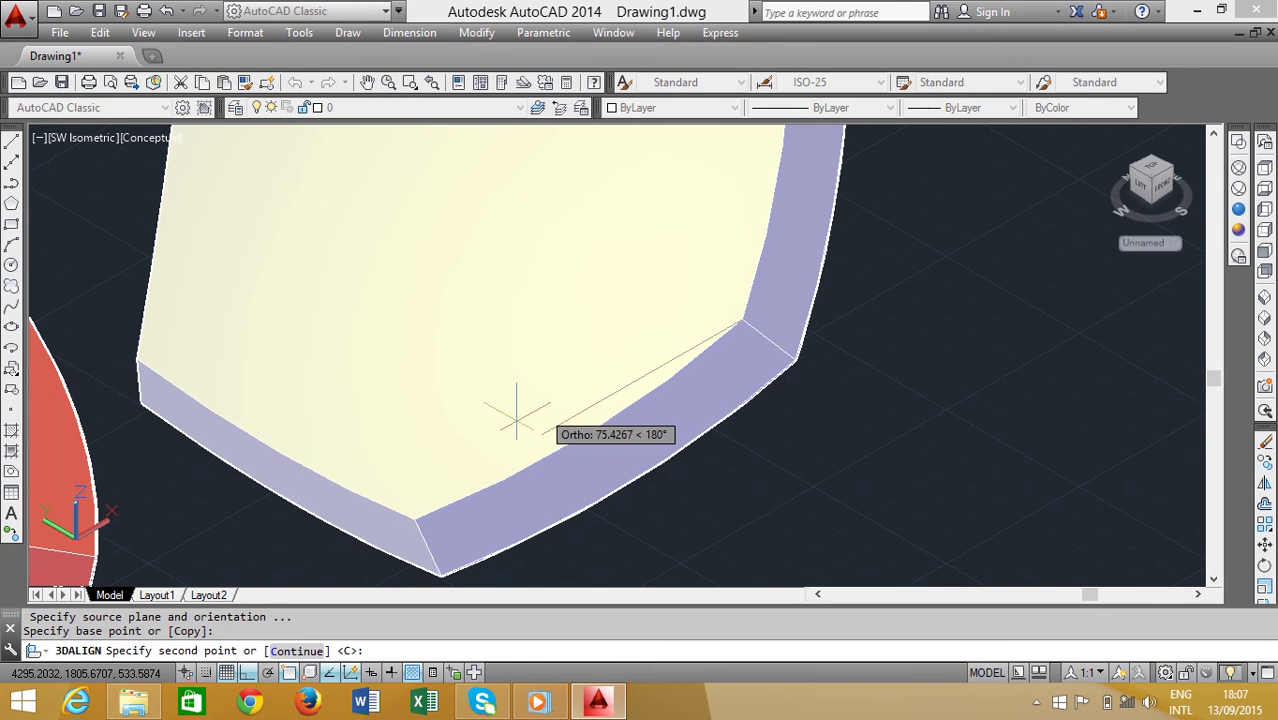
click(413, 519)
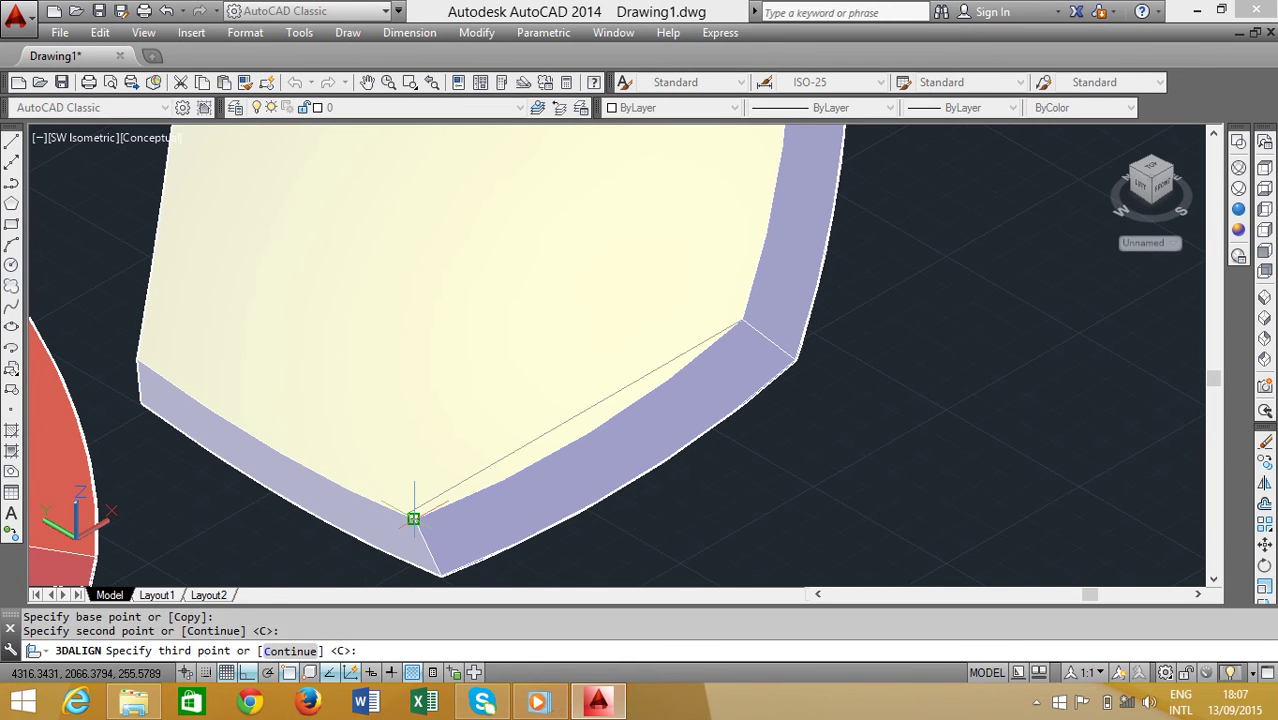
click(136, 358)
Pick three destination points on the panel ring, then undo the trial alignment.
scroll(150, 290, down, 5)
scroll(148, 277, down, 3)
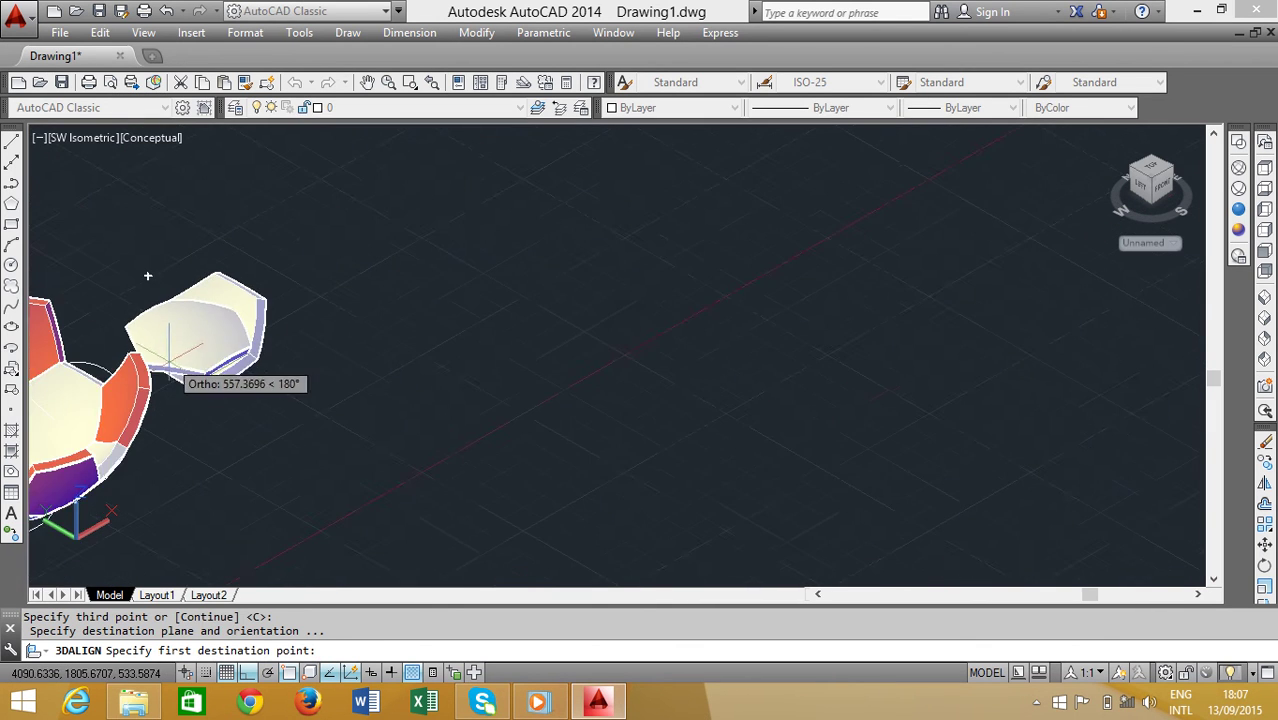
scroll(440, 375, up, 3)
scroll(422, 397, up, 3)
scroll(380, 370, up, 2)
scroll(338, 343, up, 3)
scroll(340, 346, up, 2)
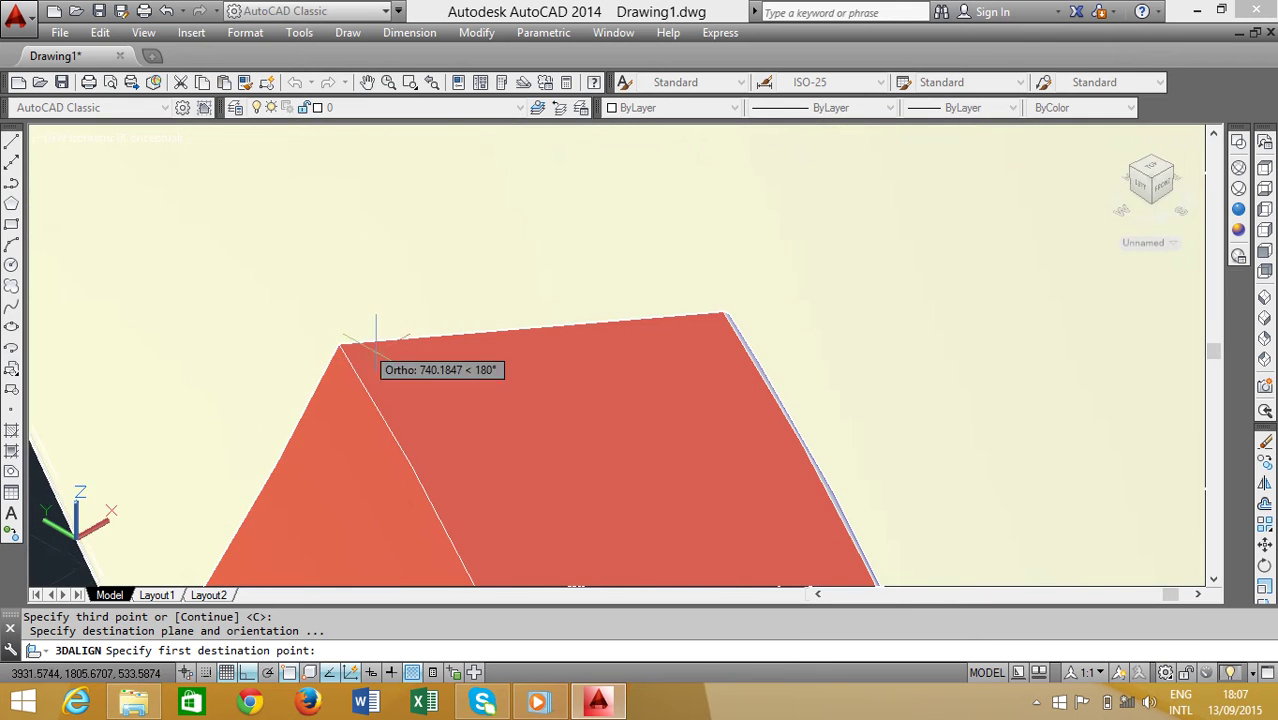
scroll(502, 345, down, 5)
scroll(480, 380, down, 4)
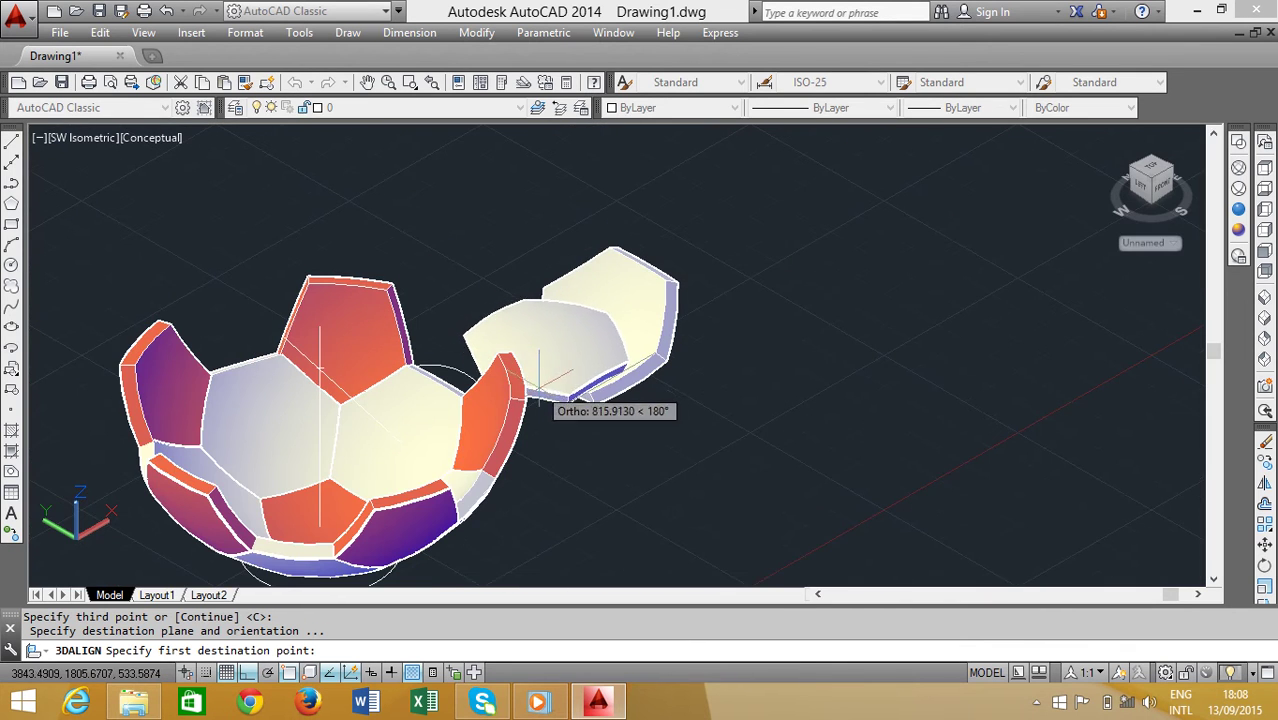
mouse_move(530, 420)
shift+middle_down()
mouse_move(513, 474)
mouse_move(491, 431)
shift+middle_up()
scroll(500, 470, up, 2)
scroll(492, 443, up, 3)
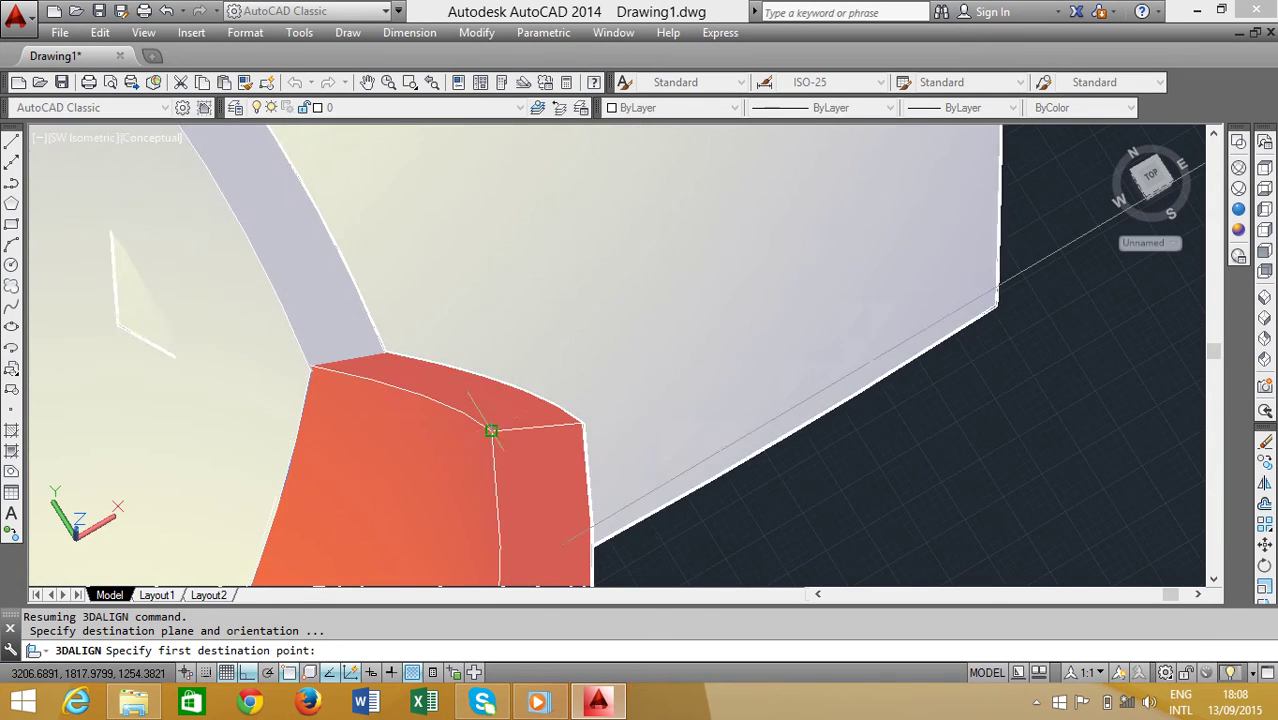
click(491, 431)
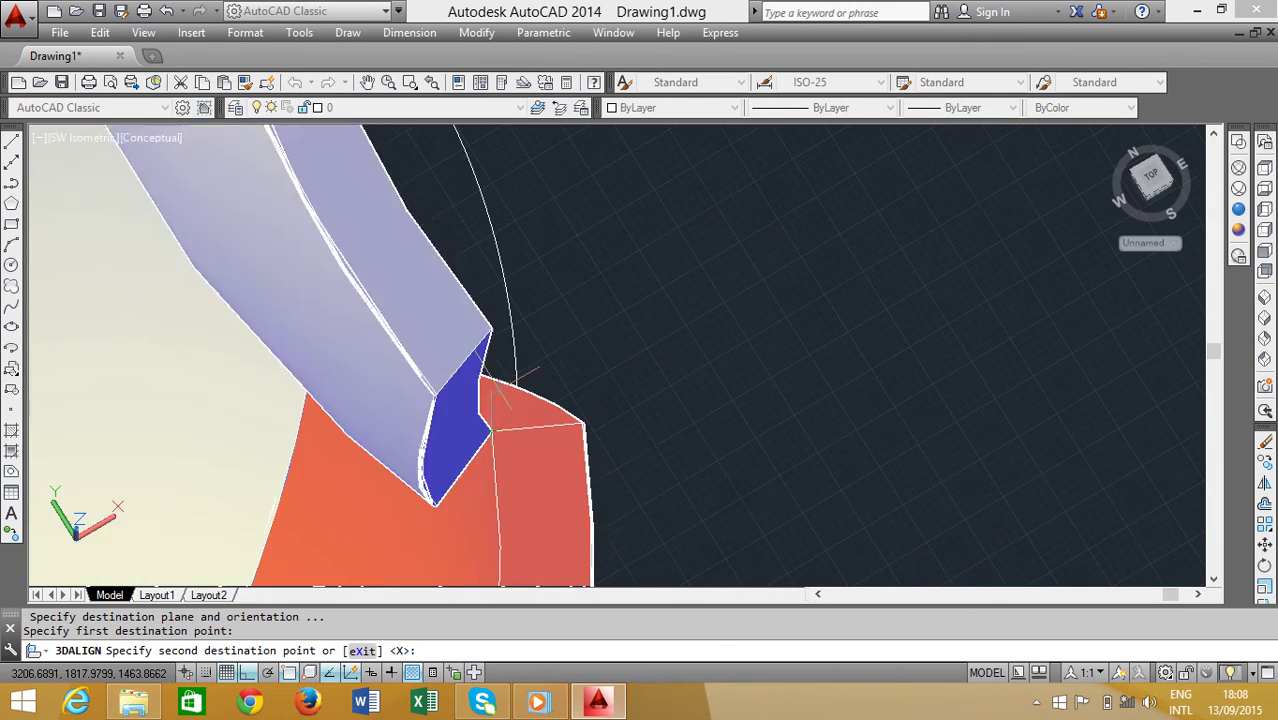
shift+middle_drag(589, 407, 491, 431)
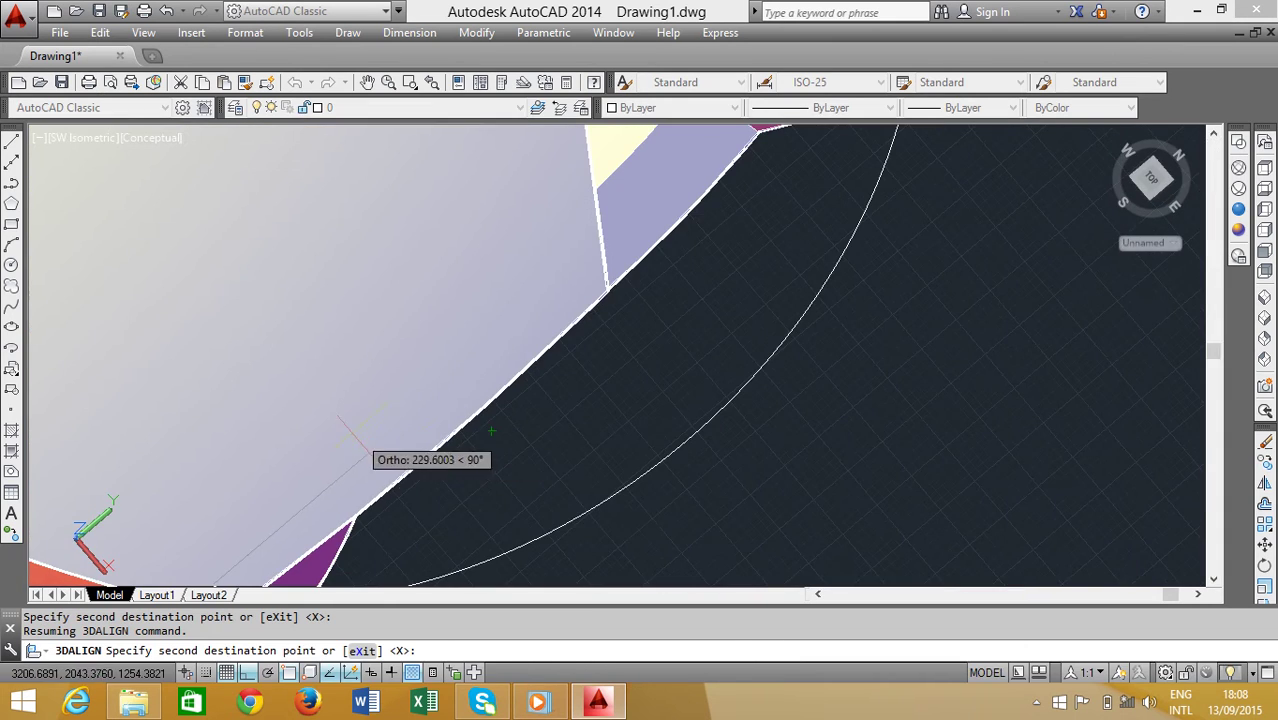
shift+middle_drag(496, 495, 491, 380)
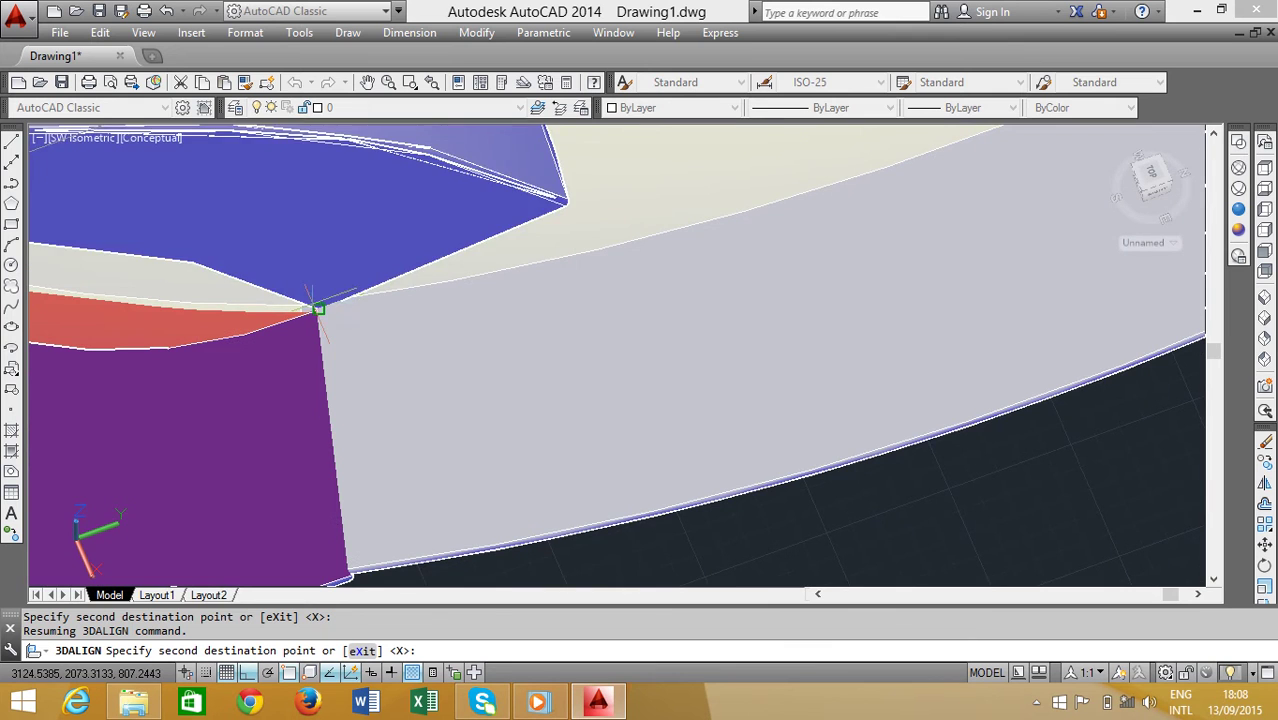
click(318, 309)
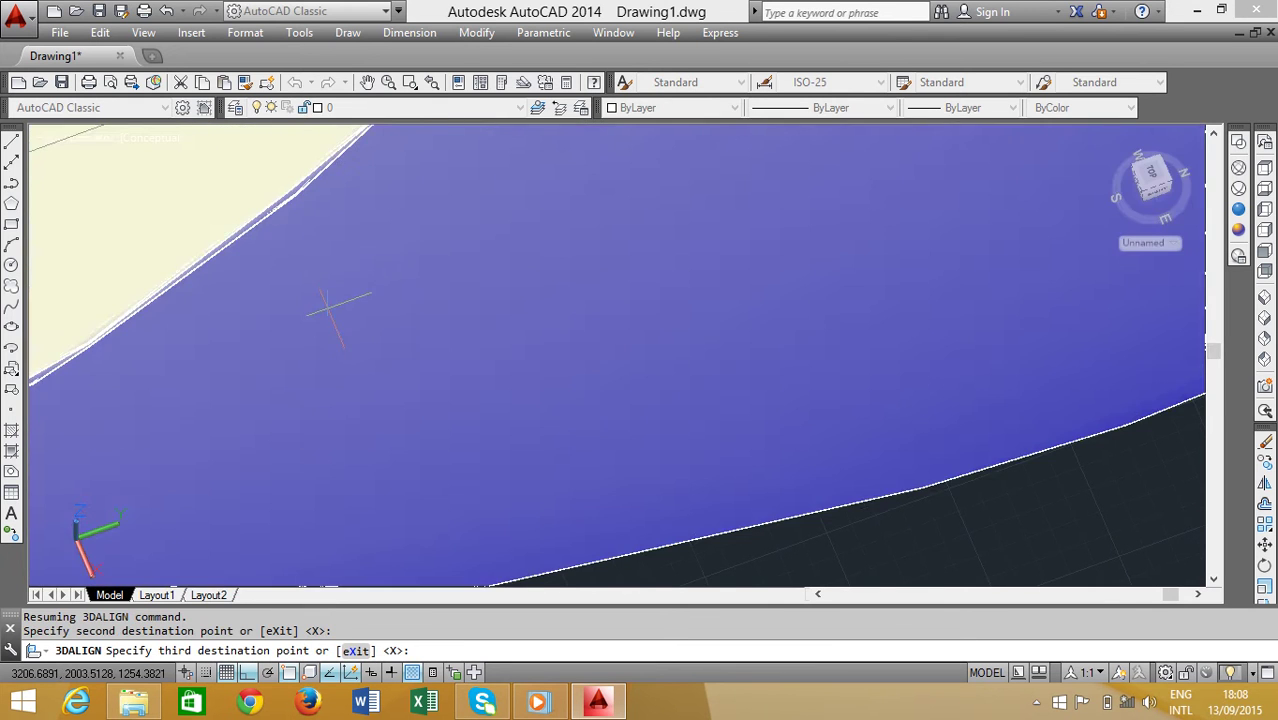
scroll(336, 300, down, 5)
scroll(476, 213, up, 3)
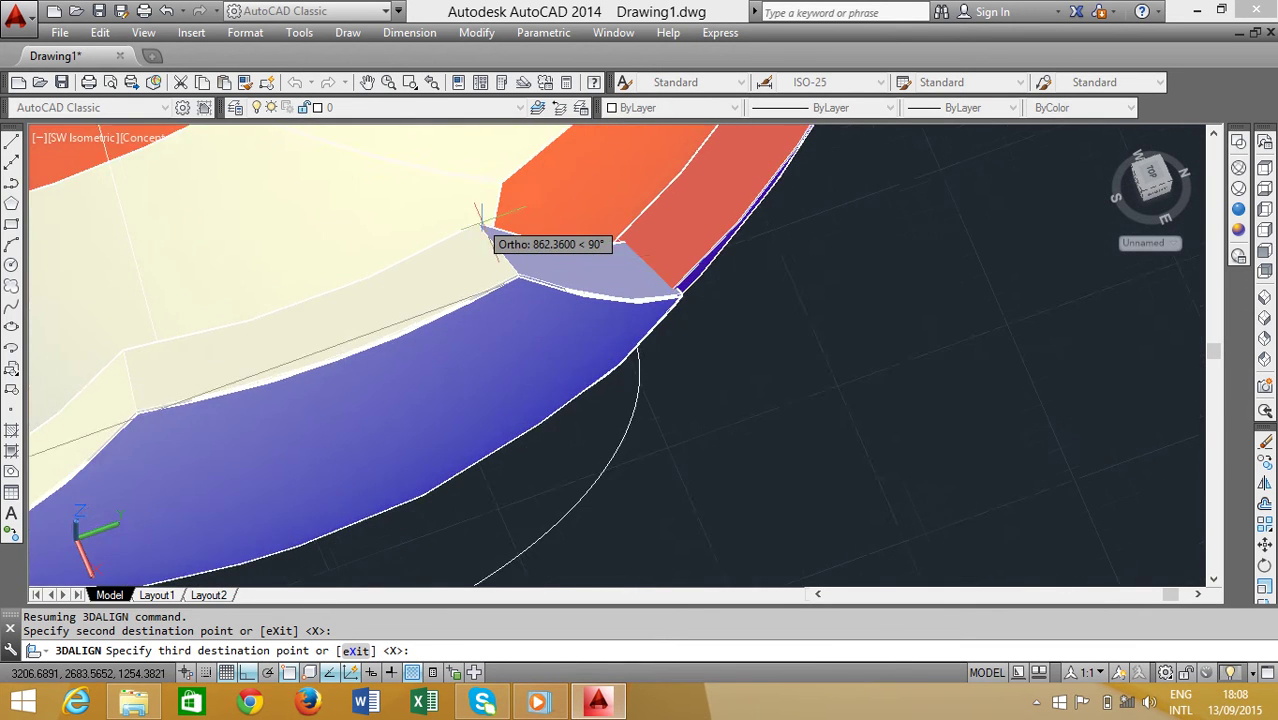
scroll(476, 215, up, 2)
scroll(476, 215, up, 2)
scroll(476, 218, down, 1)
scroll(478, 218, up, 1)
click(477, 218)
scroll(471, 223, down, 3)
scroll(500, 250, down, 2)
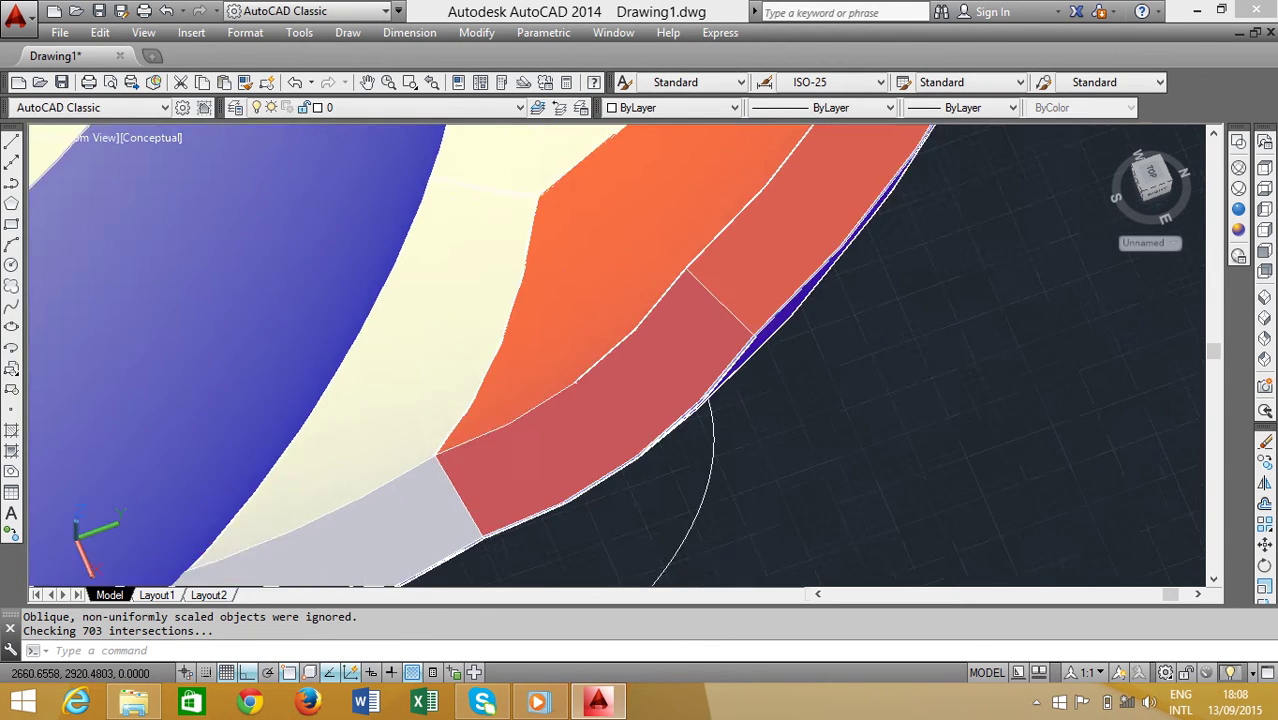
scroll(576, 305, down, 2)
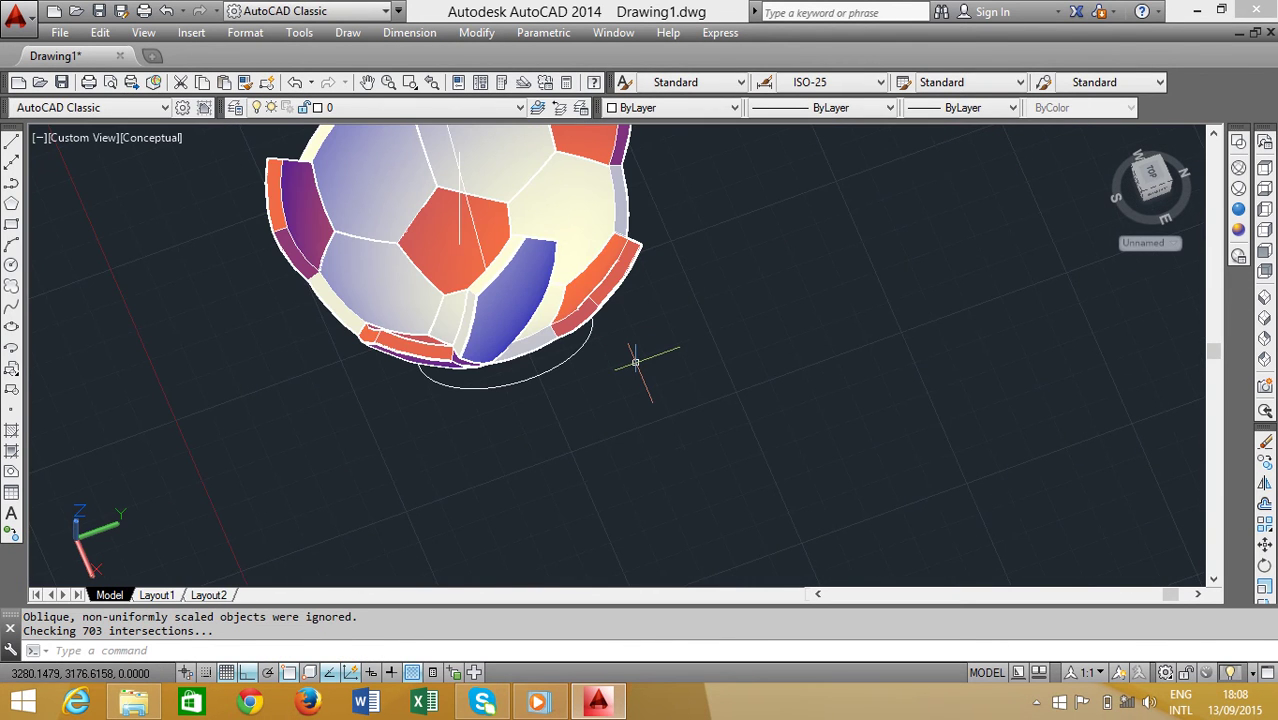
key(ctrl+z)
key(ctrl+z)
key(ctrl+z)
key(ctrl+z)
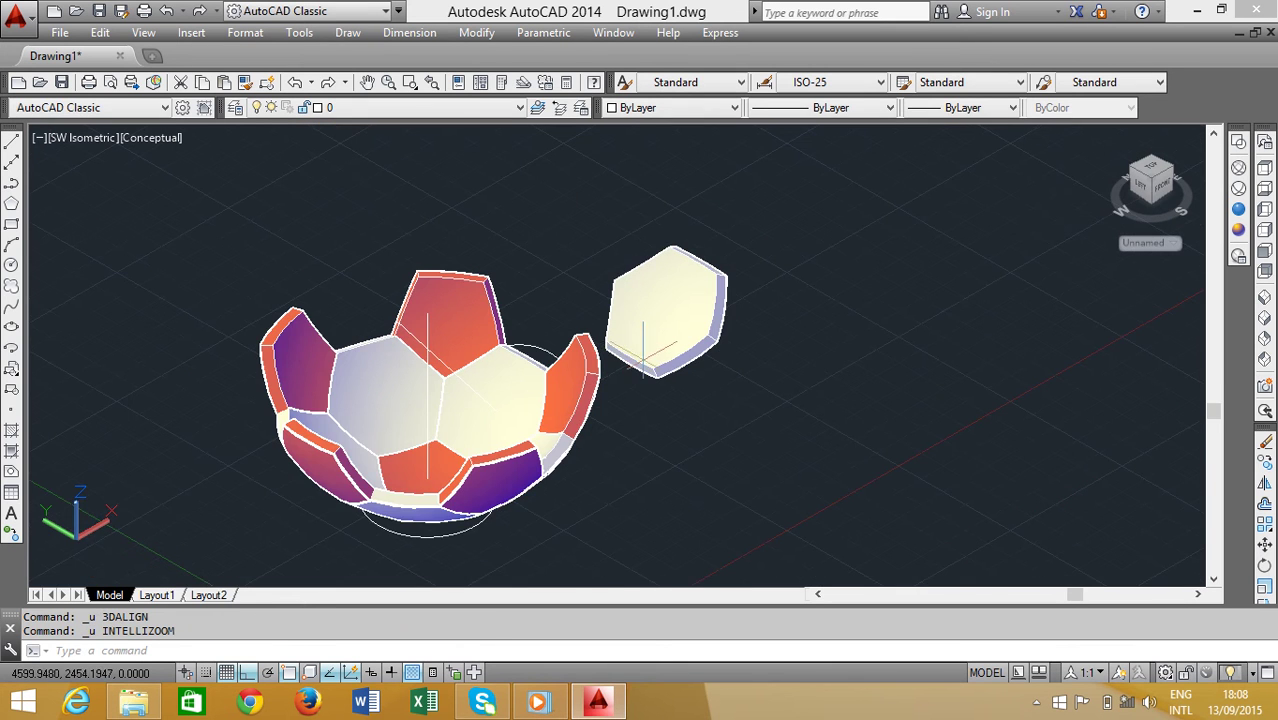
Run 3DALIGN (DA) on the hexagon copy, picking its right, bottom and left corners as source points.
scroll(700, 370, up, 3)
scroll(705, 390, up, 1)
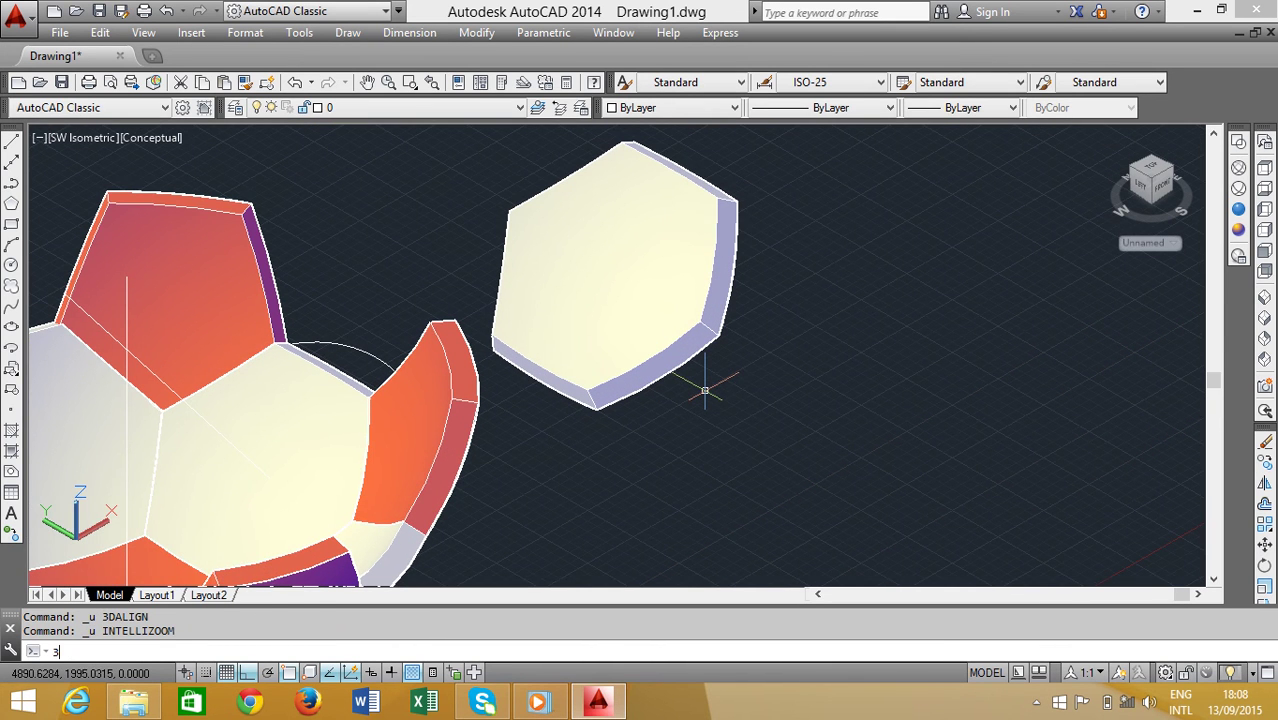
text(DA)
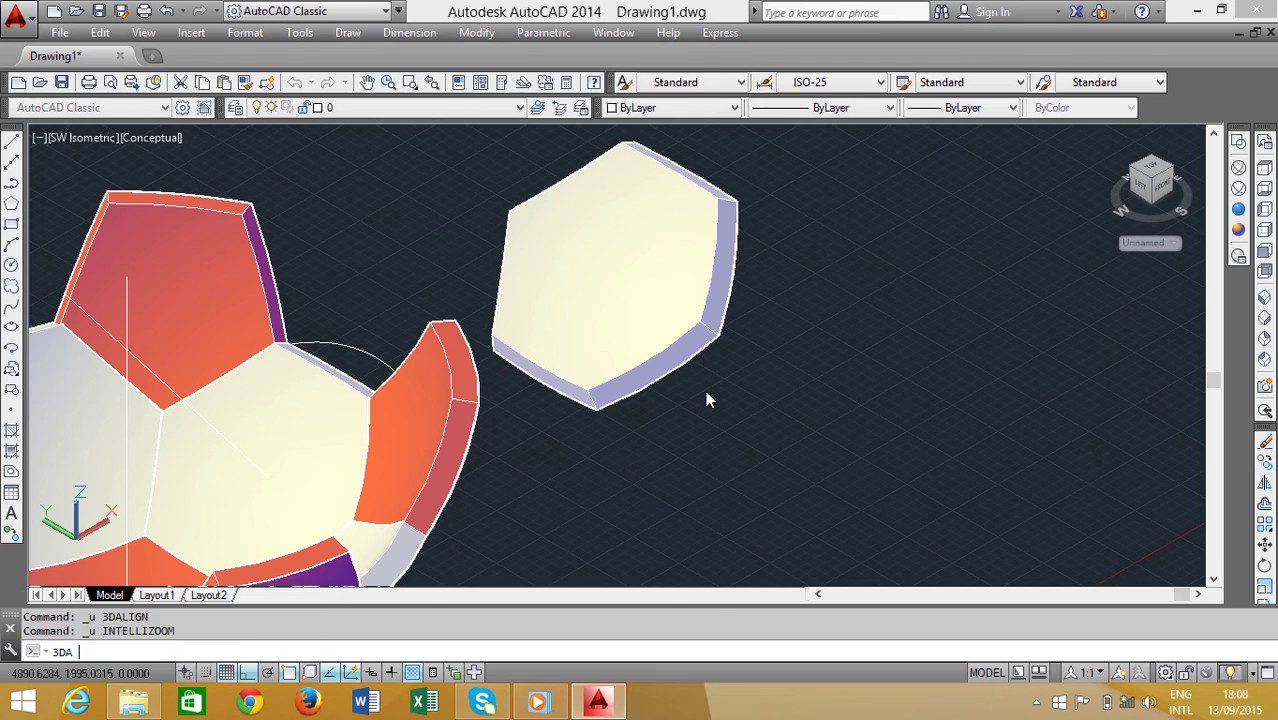
key(Return)
click(700, 332)
key(Return)
scroll(703, 308, up, 3)
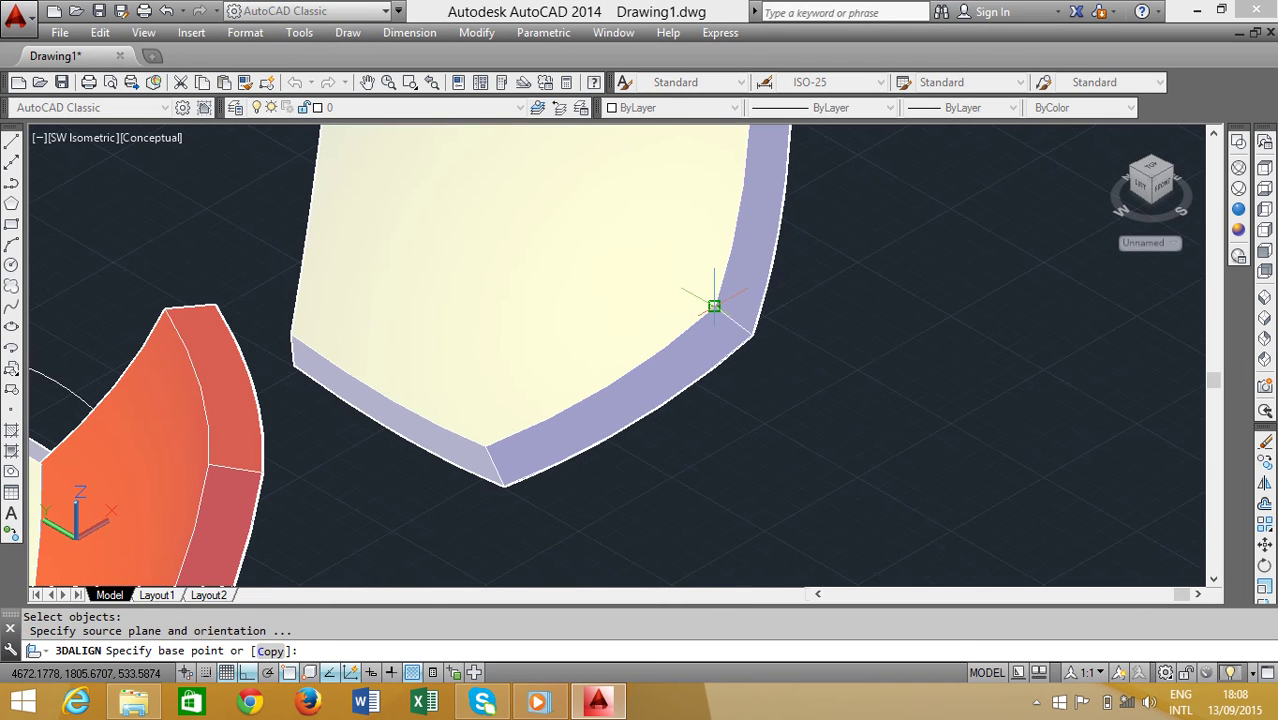
click(714, 305)
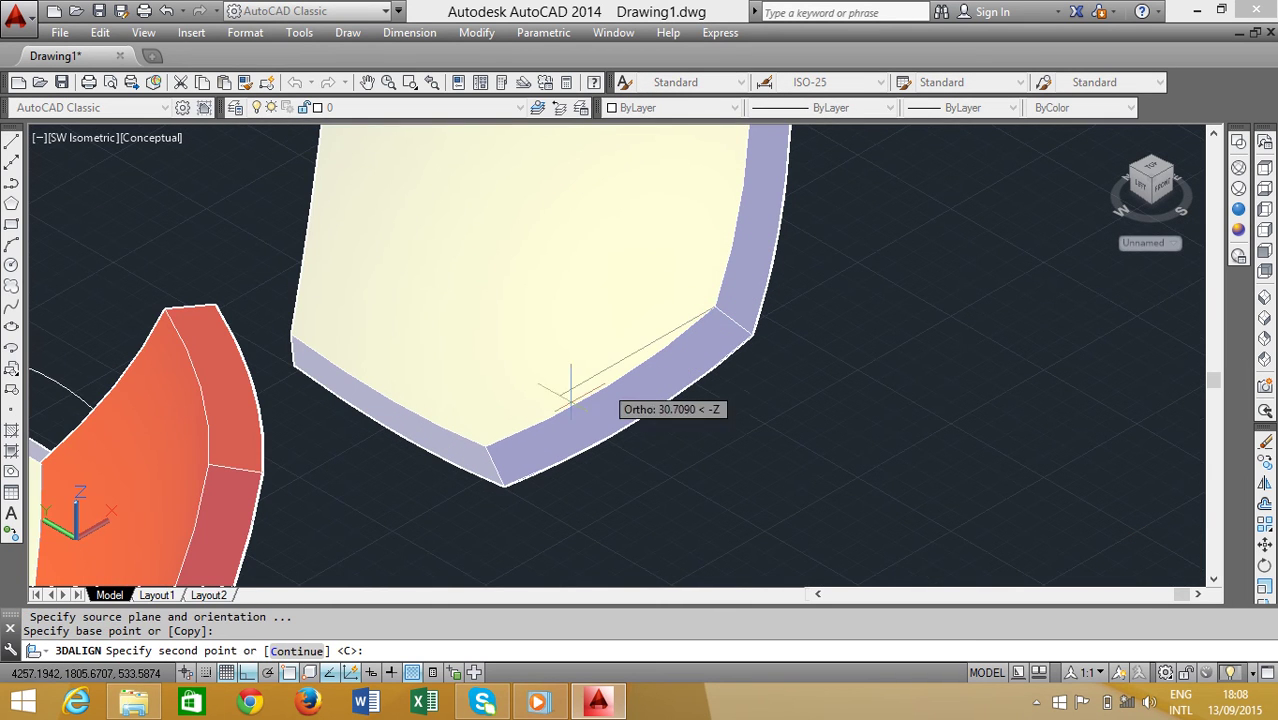
click(484, 447)
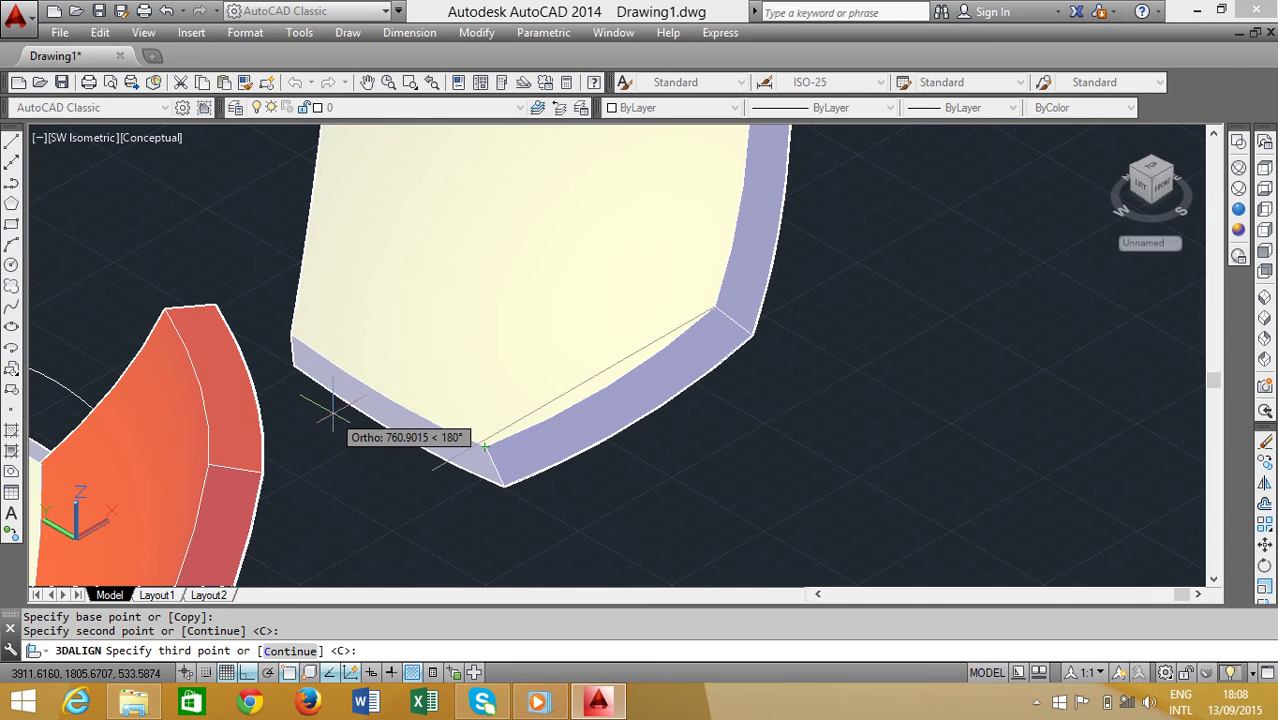
shift+middle_drag(337, 434, 349, 421)
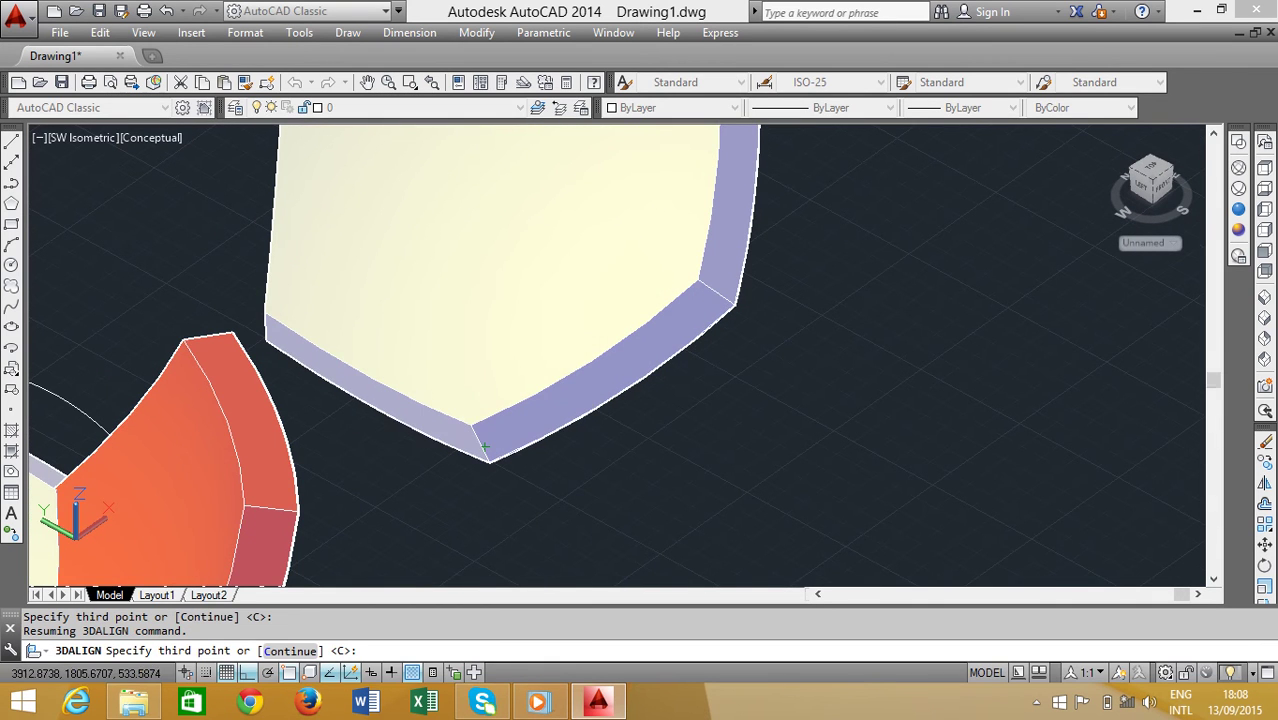
click(268, 318)
Pick the three destination corners on the neighbouring red panels, then orbit to view the whole shell.
scroll(268, 318, down, 3)
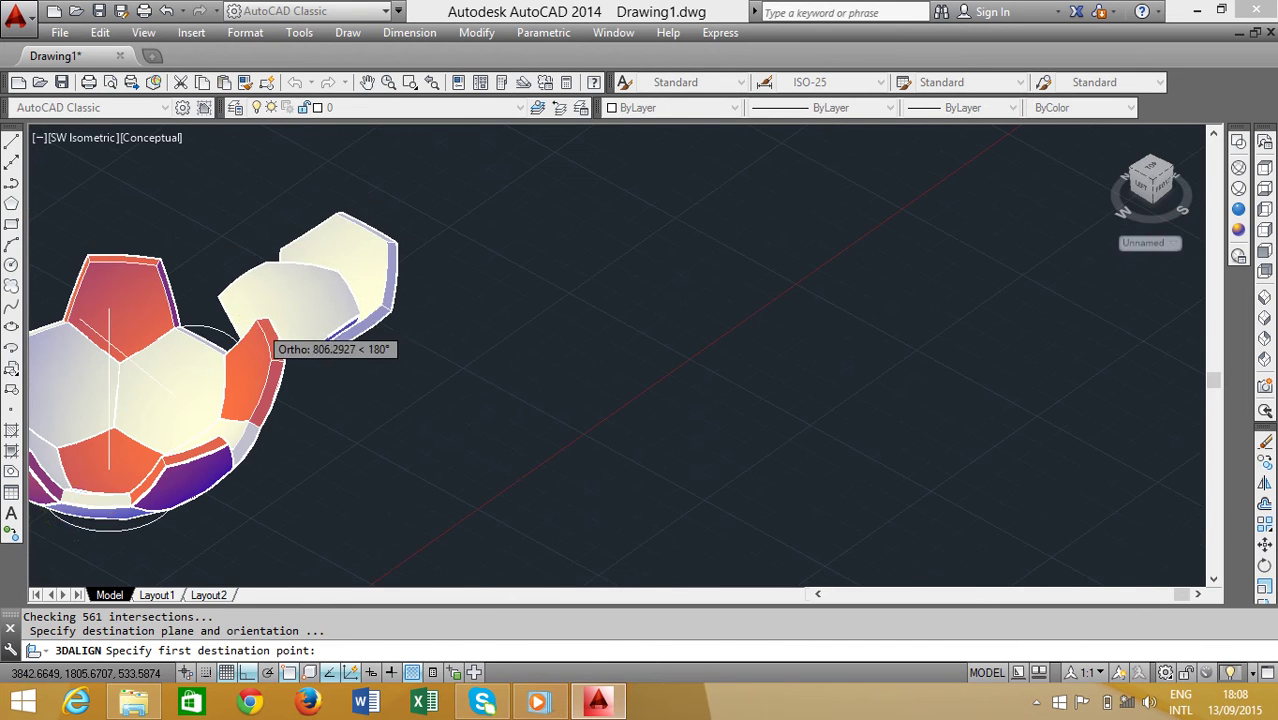
scroll(280, 300, up, 5)
scroll(250, 283, down, 2)
scroll(247, 276, up, 3)
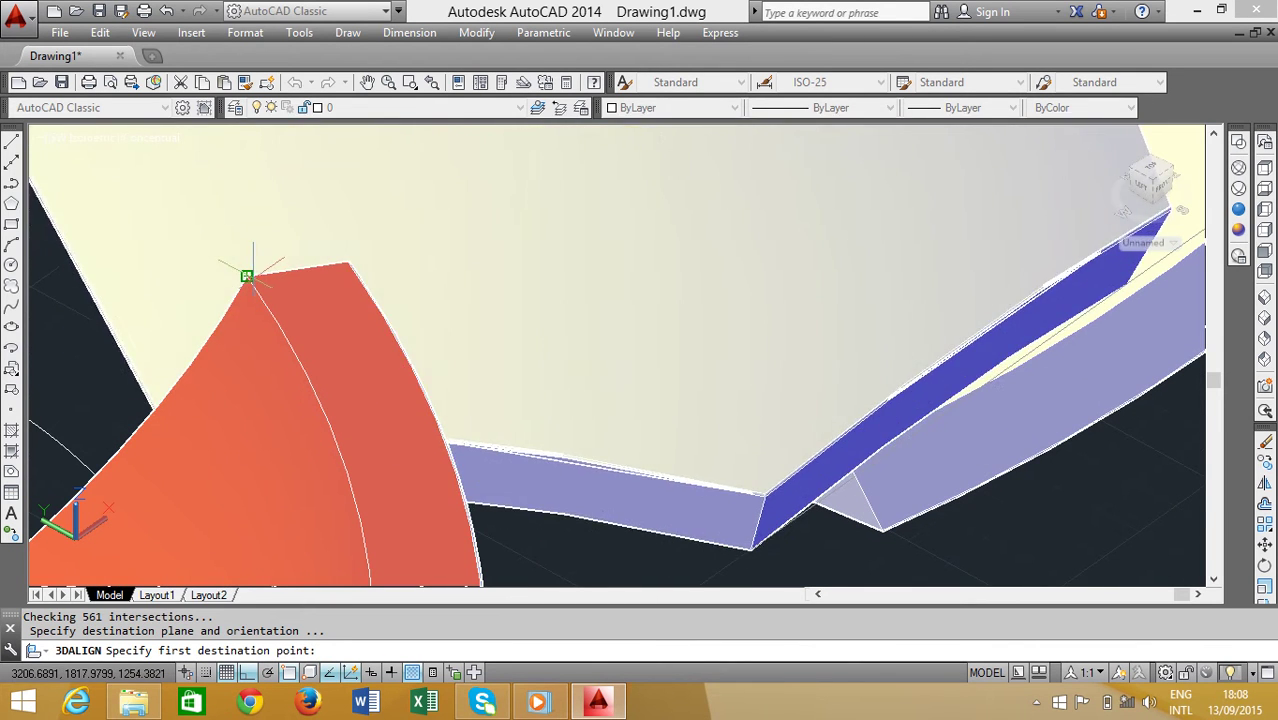
click(247, 276)
scroll(250, 282, down, 2)
scroll(270, 310, down, 2)
scroll(296, 346, down, 1)
mouse_move(296, 346)
shift+middle_down()
mouse_move(308, 402)
mouse_move(114, 448)
mouse_move(145, 445)
mouse_move(154, 397)
mouse_move(97, 359)
mouse_move(150, 400)
shift+middle_up()
scroll(243, 432, up, 3)
scroll(243, 432, up, 2)
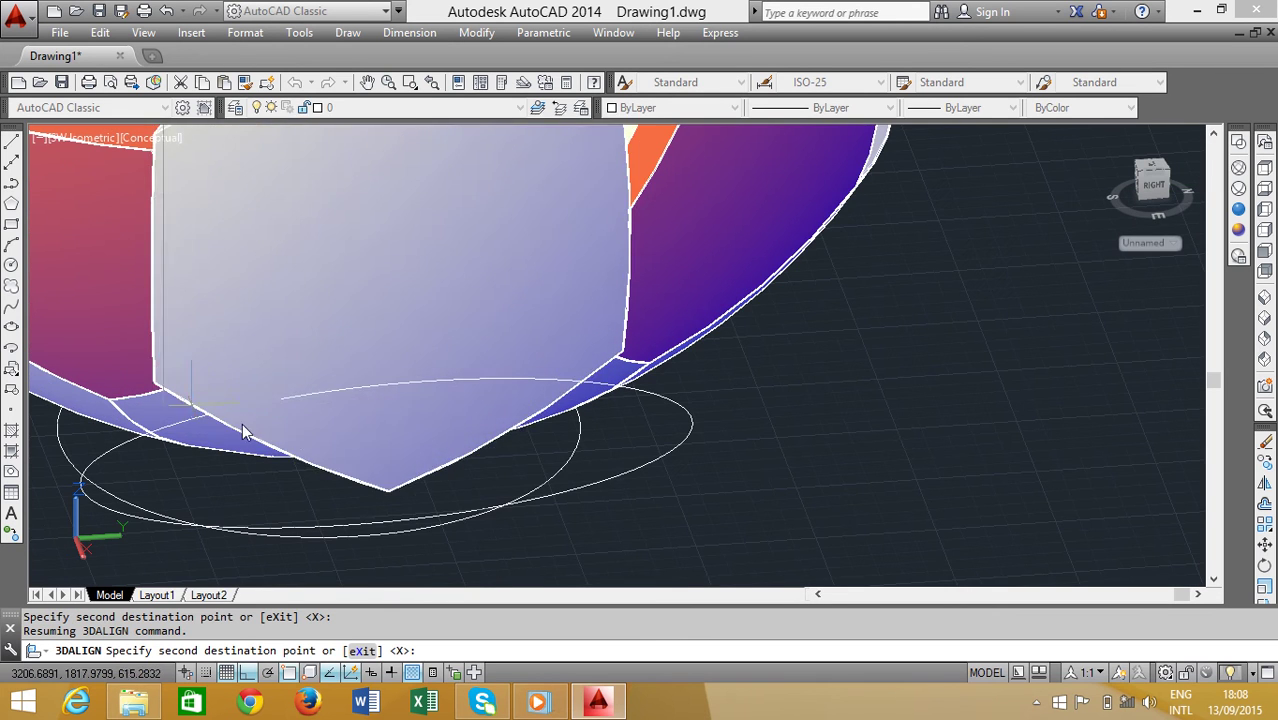
scroll(268, 270, up, 3)
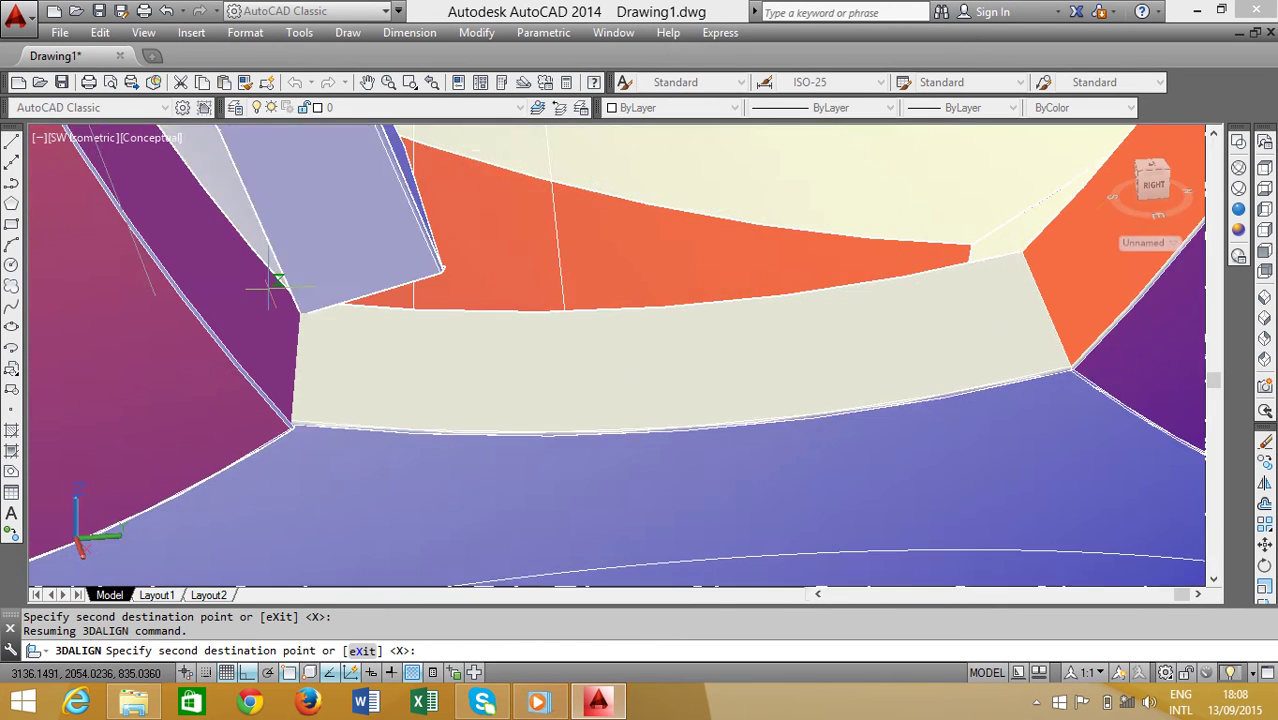
scroll(280, 285, up, 2)
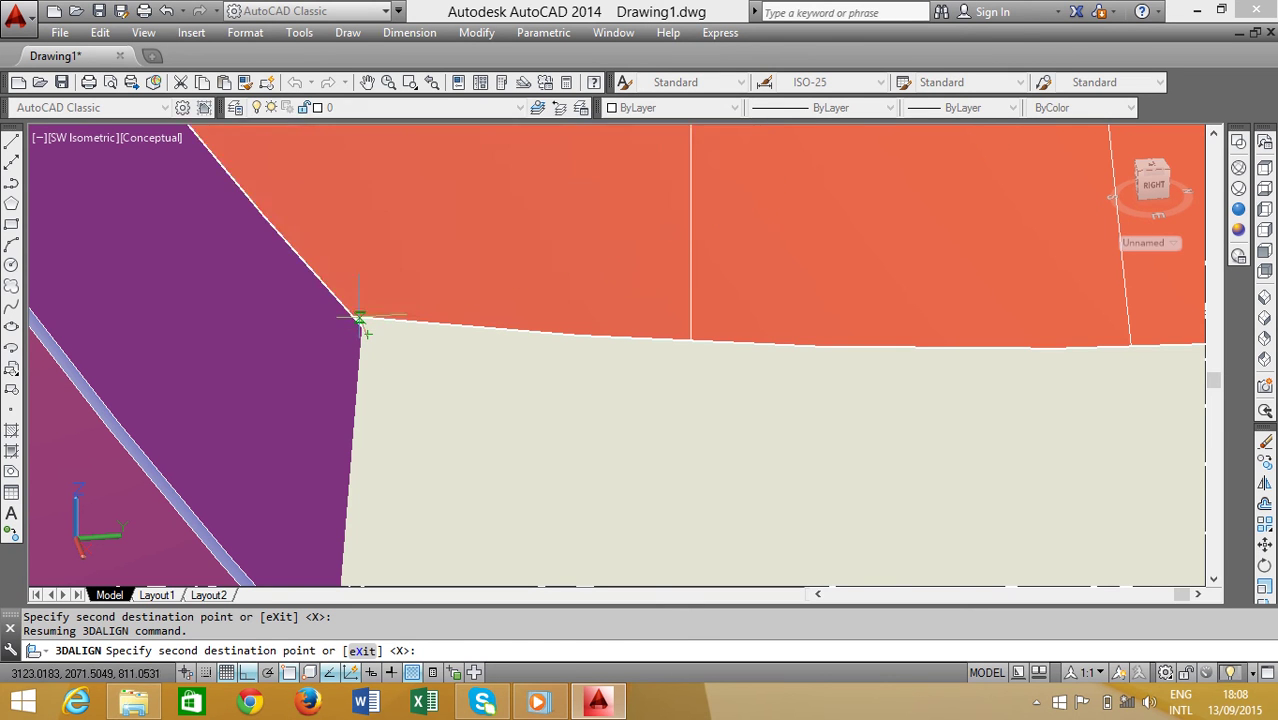
scroll(362, 331, down, 2)
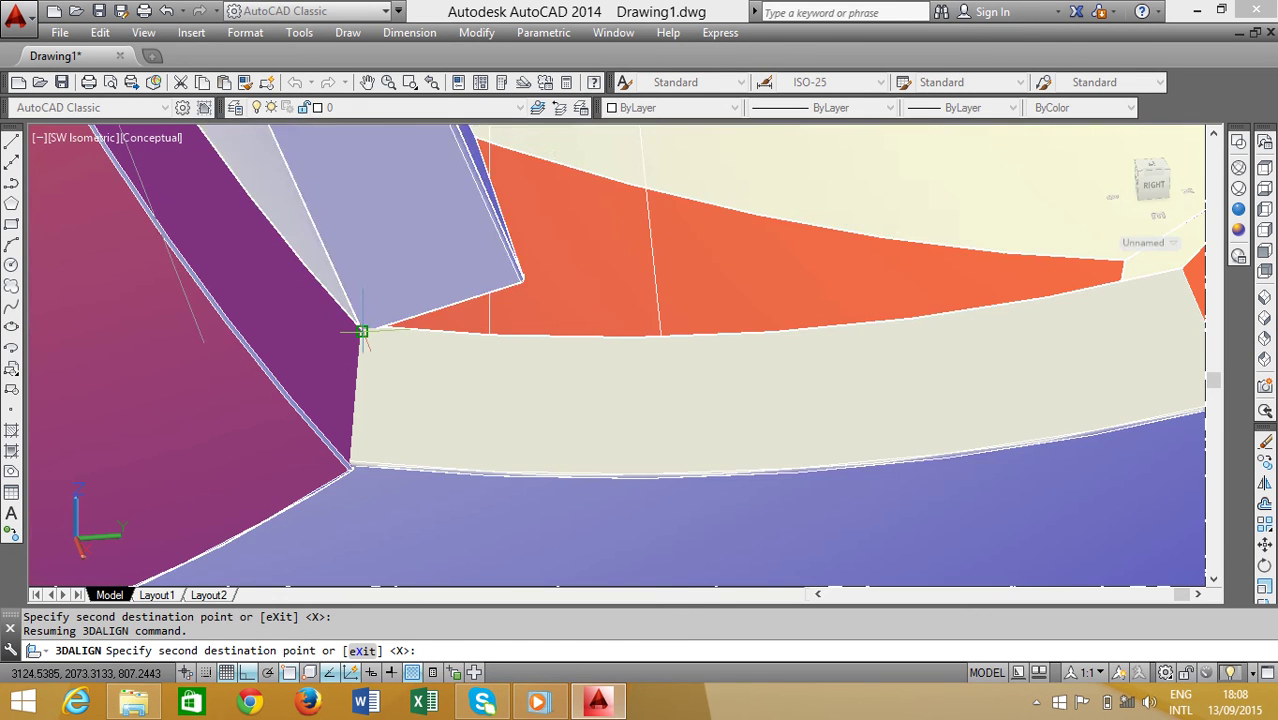
click(362, 331)
scroll(595, 300, down, 3)
scroll(595, 300, up, 2)
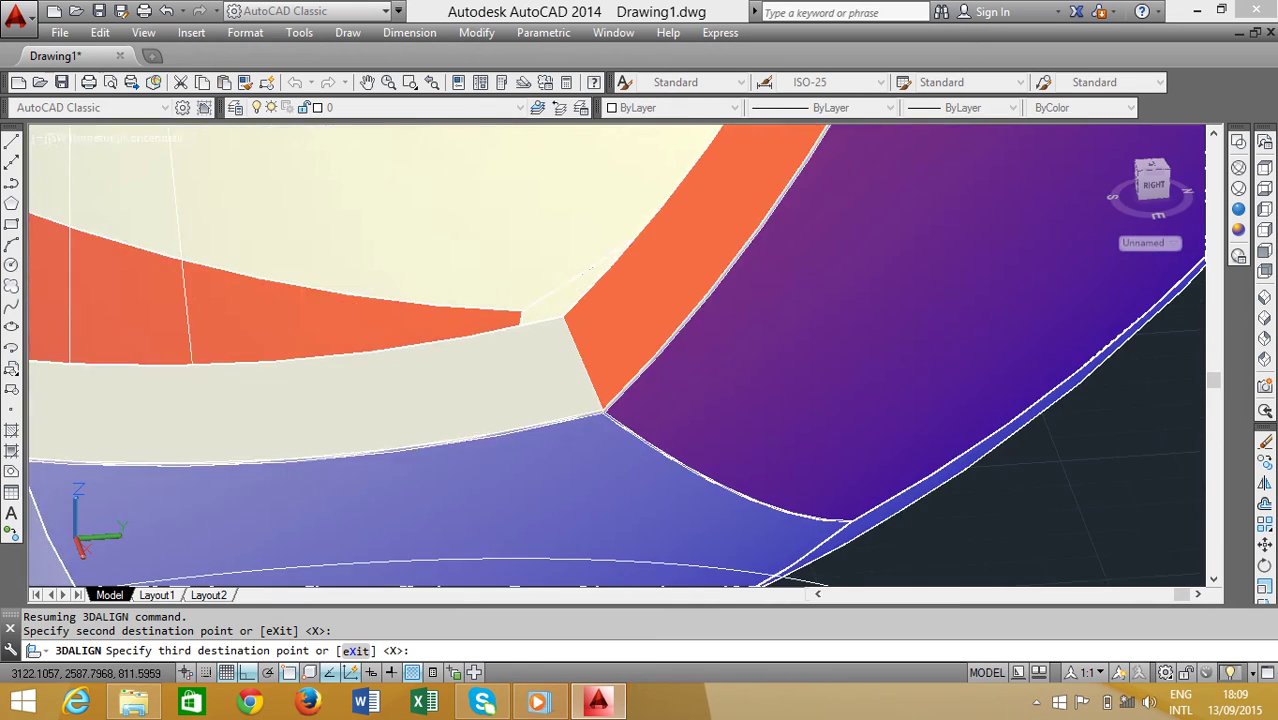
scroll(580, 310, up, 2)
scroll(565, 310, up, 1)
click(558, 304)
scroll(558, 304, down, 2)
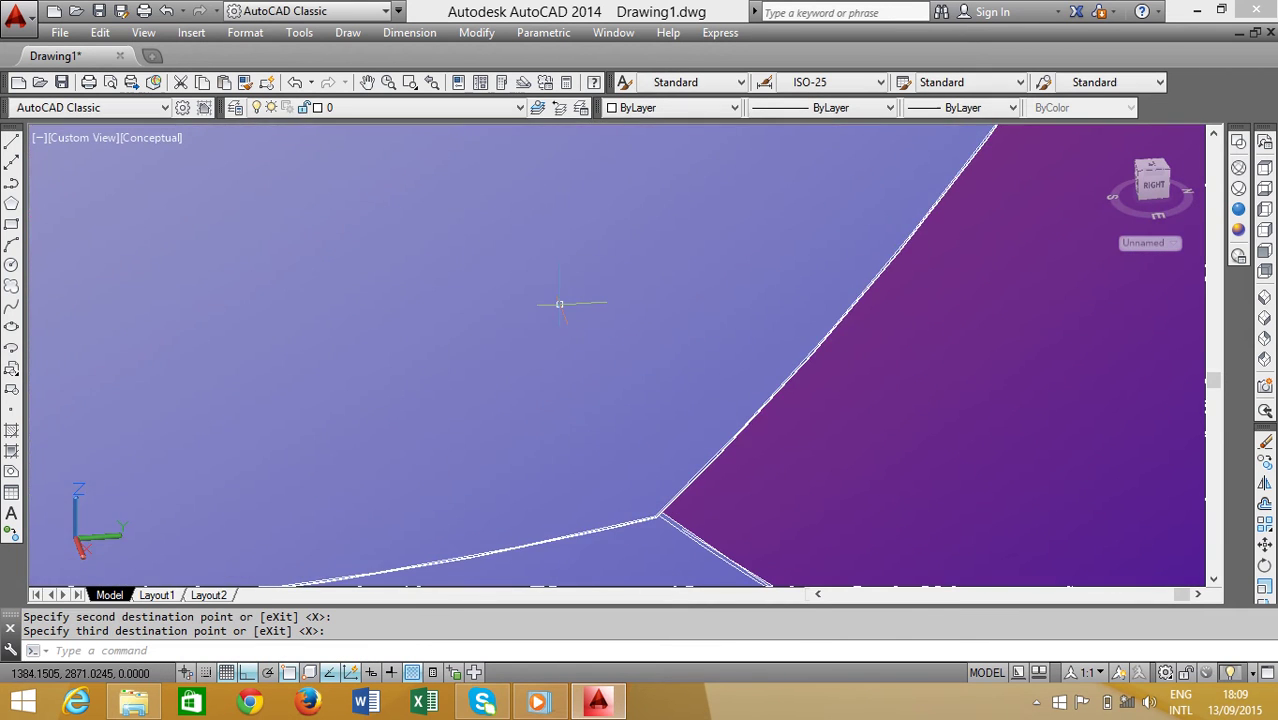
scroll(558, 302, down, 2)
scroll(558, 302, down, 3)
shift+middle_drag(467, 398, 650, 399)
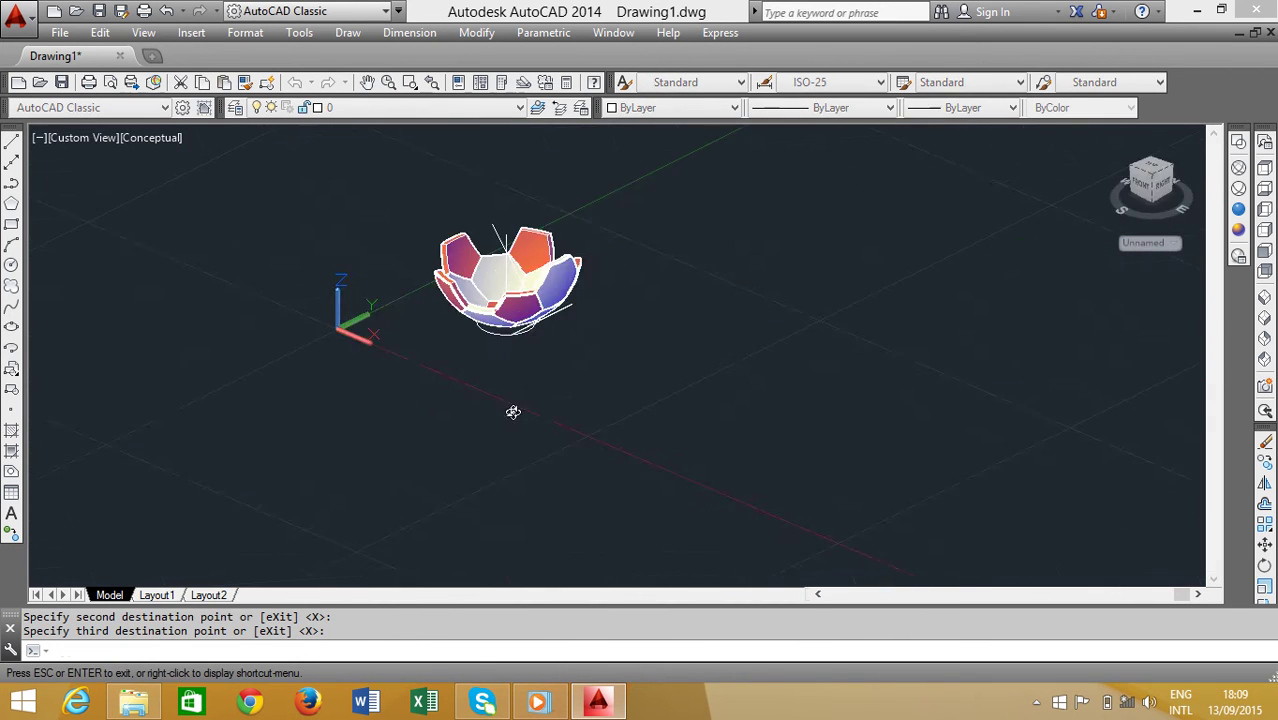
scroll(522, 292, up, 3)
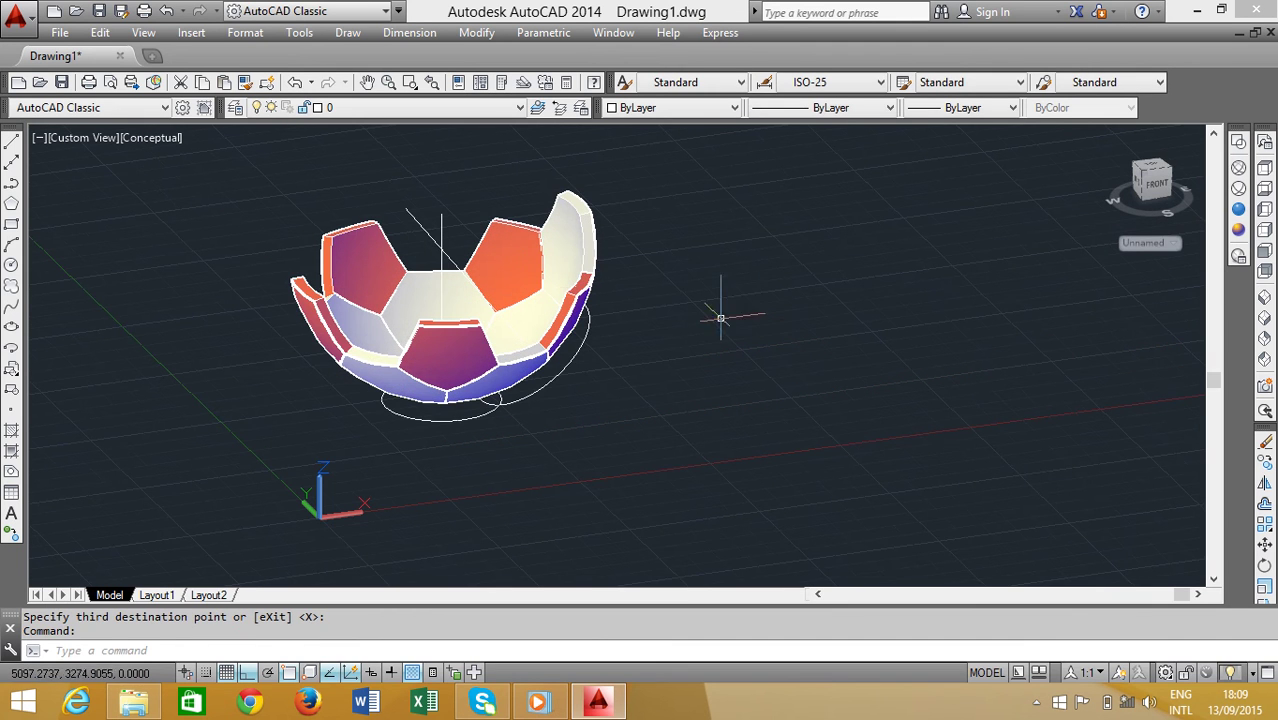
Switch the visual style to Realistic and center the ball in the view.
click(1237, 220)
scroll(499, 261, up, 2)
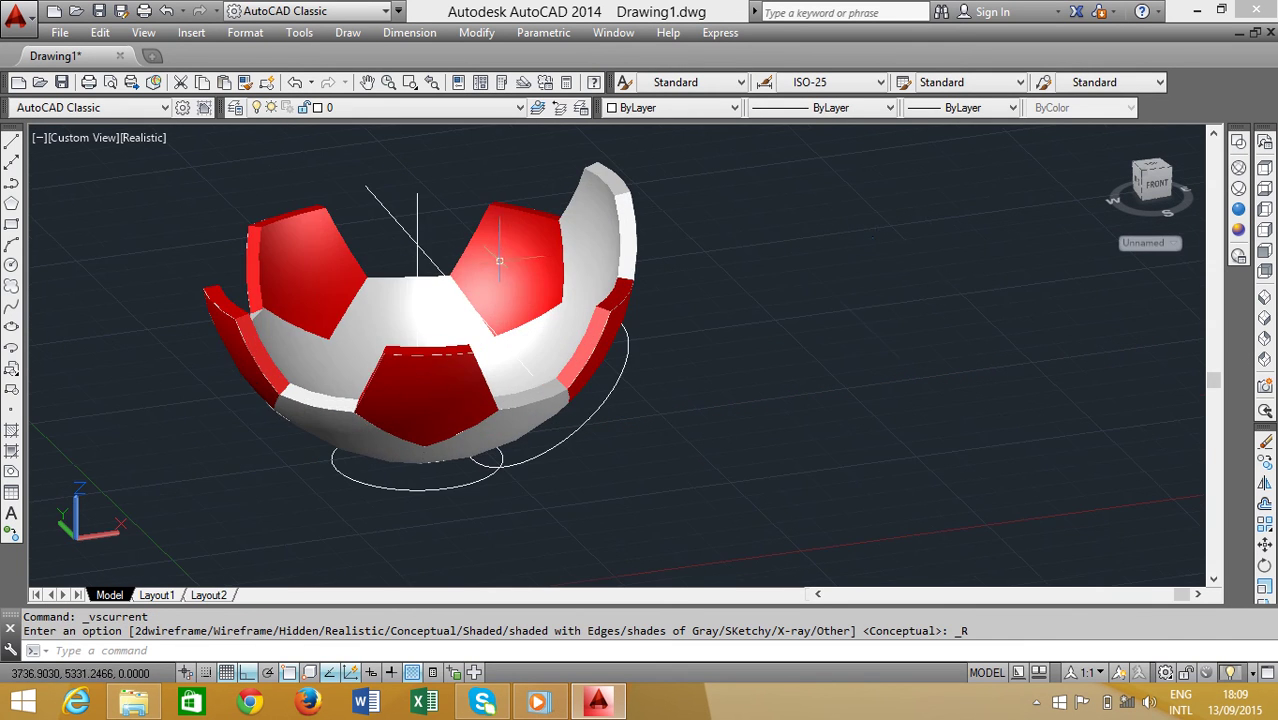
scroll(861, 354, down, 2)
middle_drag(861, 354, 702, 300)
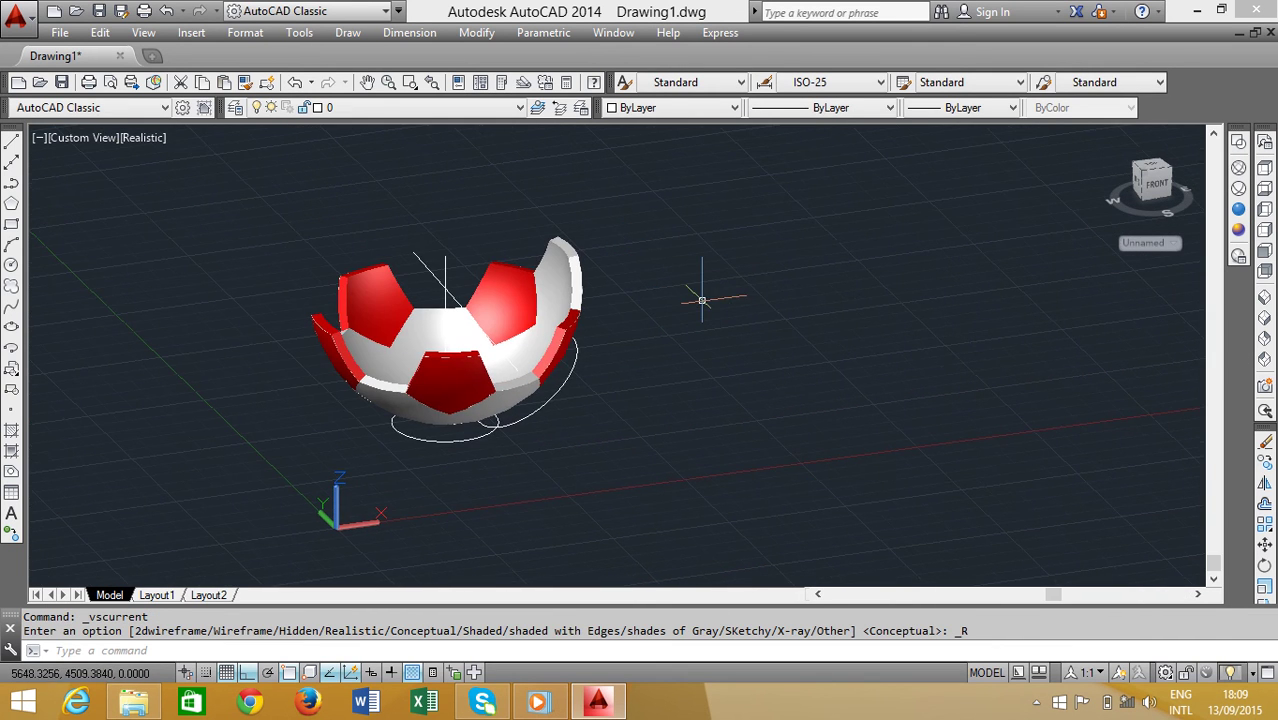
Try a 3DARRAY polar array of the white panel, 5 items over 360°, then undo it.
text(3DARRAY)
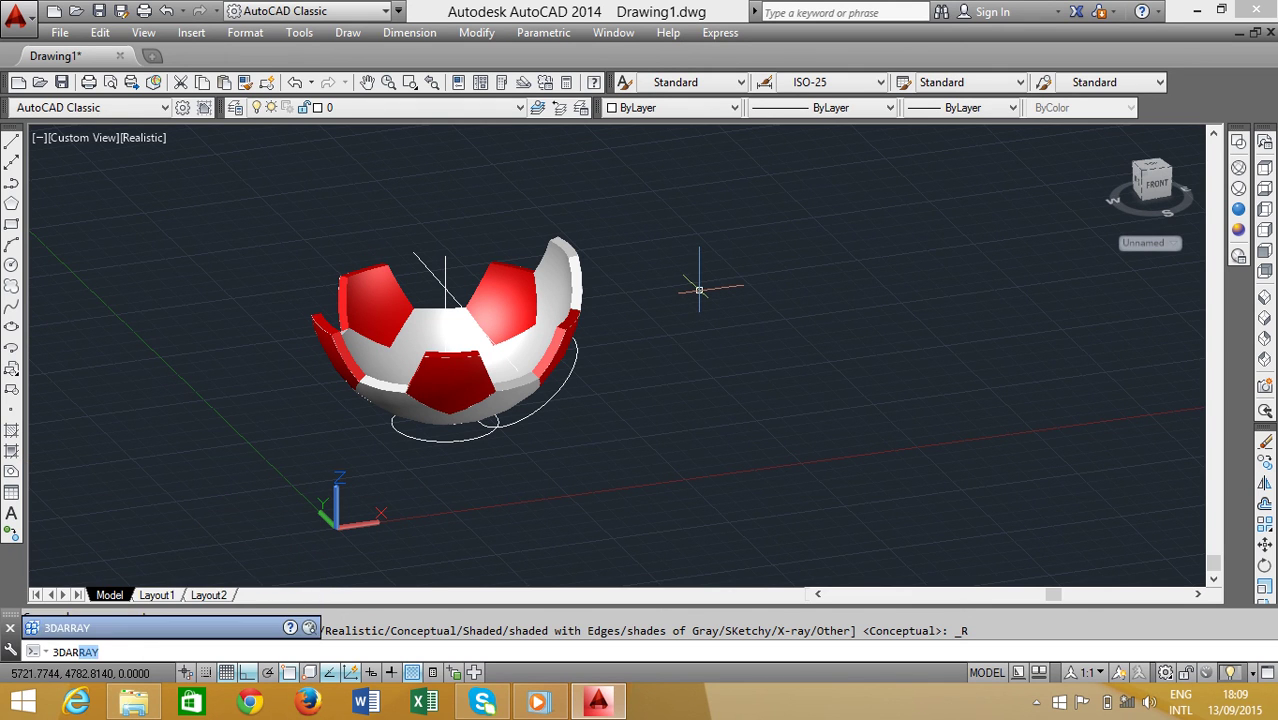
key(Return)
click(563, 278)
key(Return)
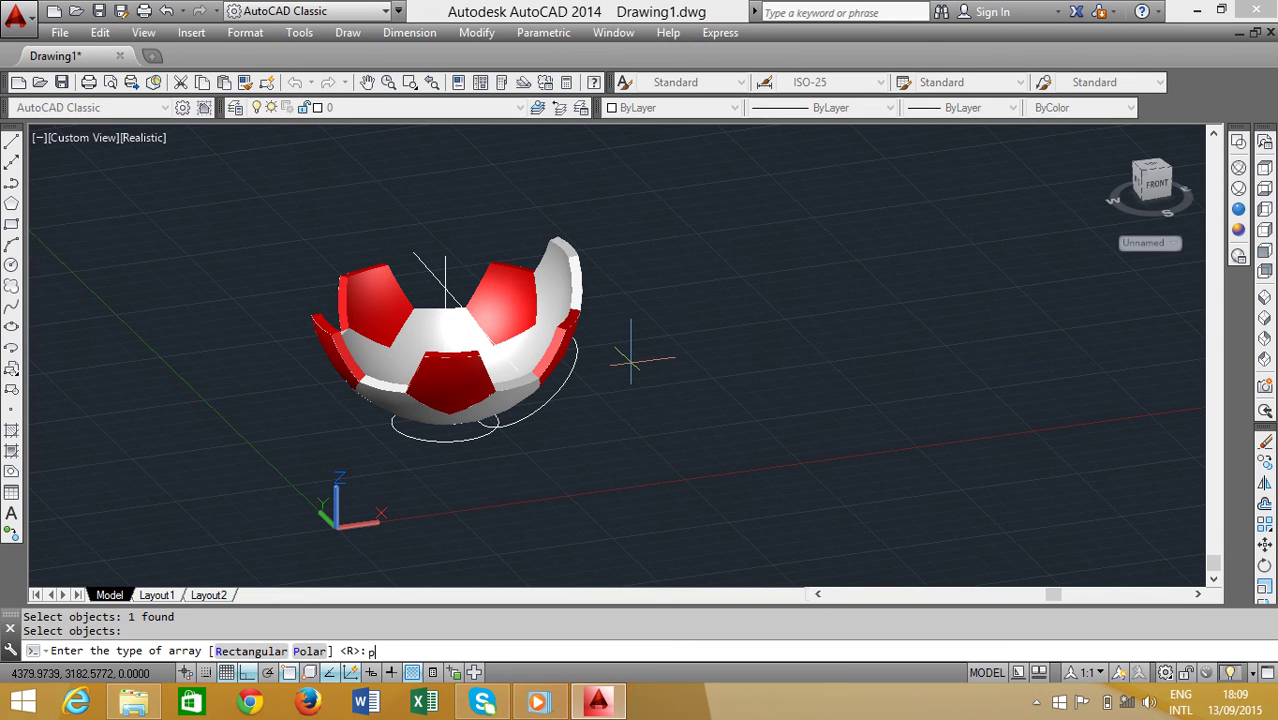
key(Return)
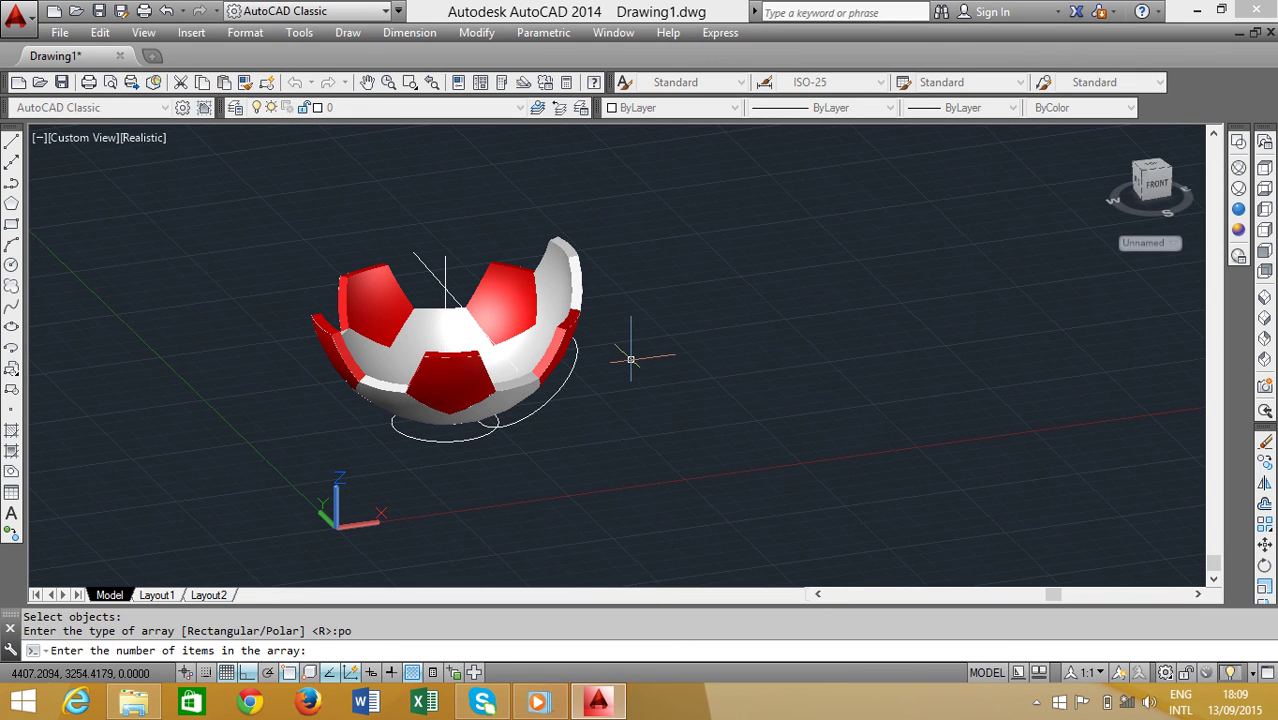
text(5)
key(Return)
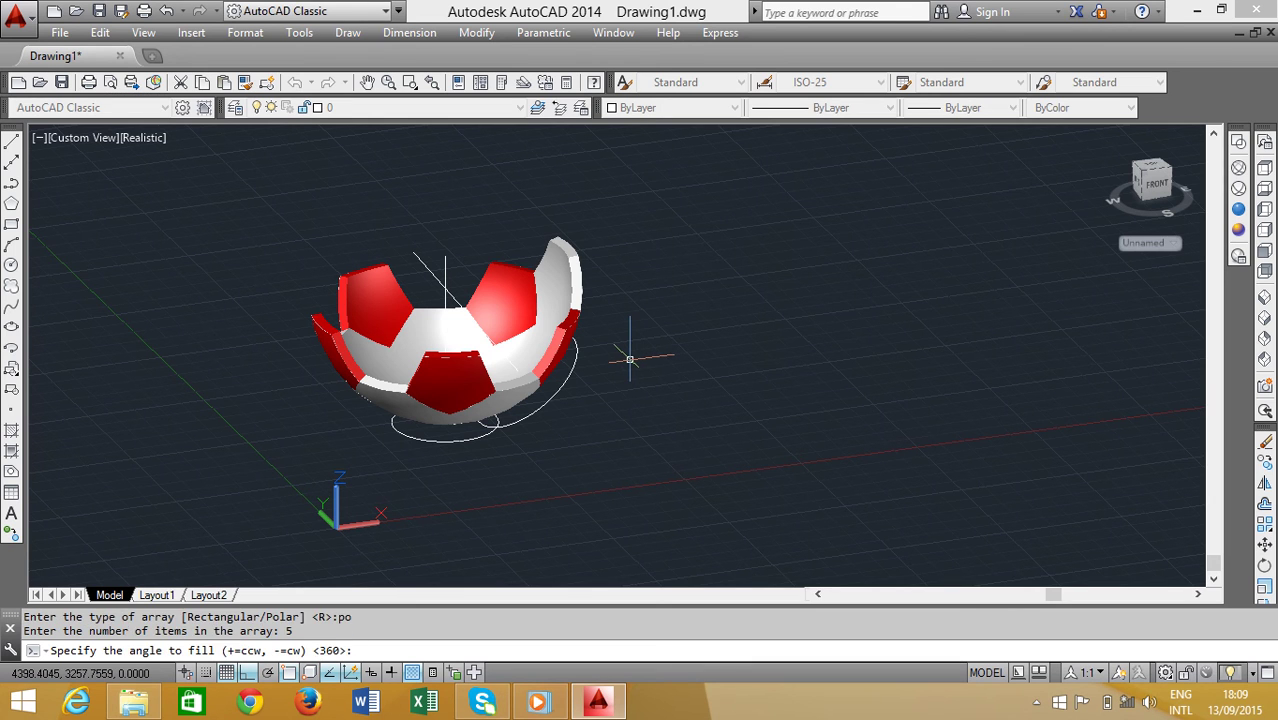
key(Return)
key(Return)
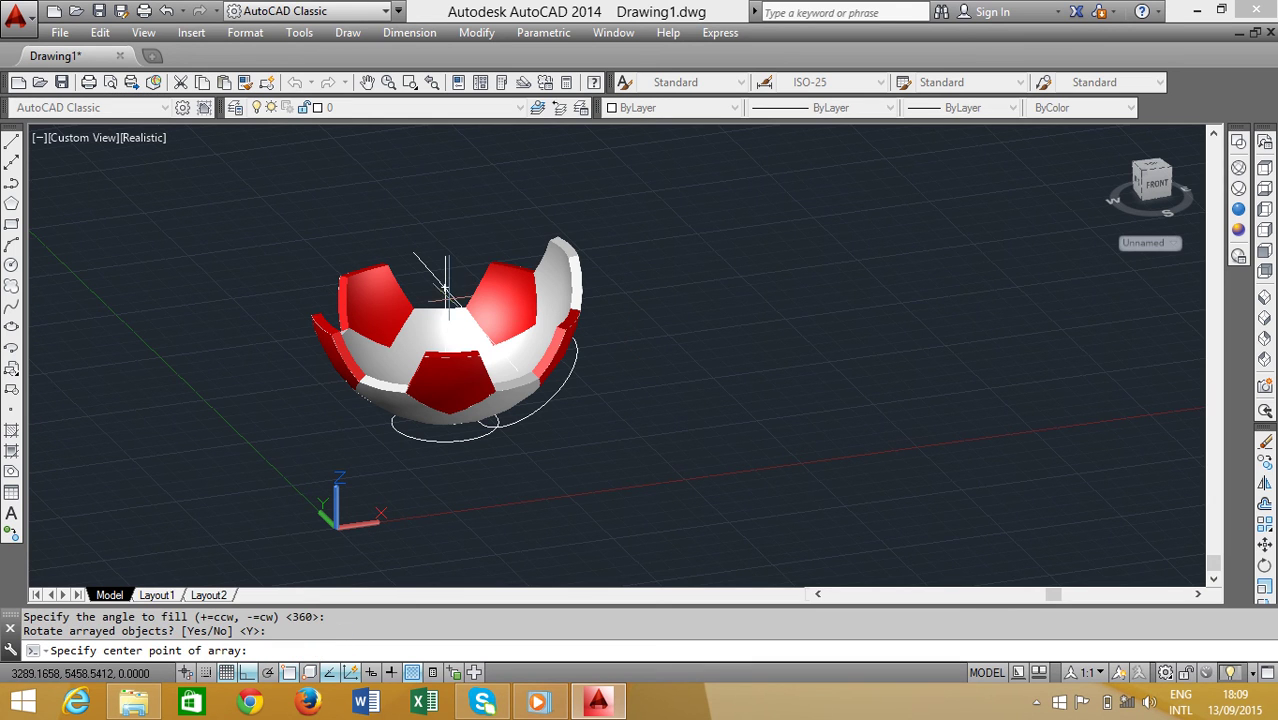
click(446, 289)
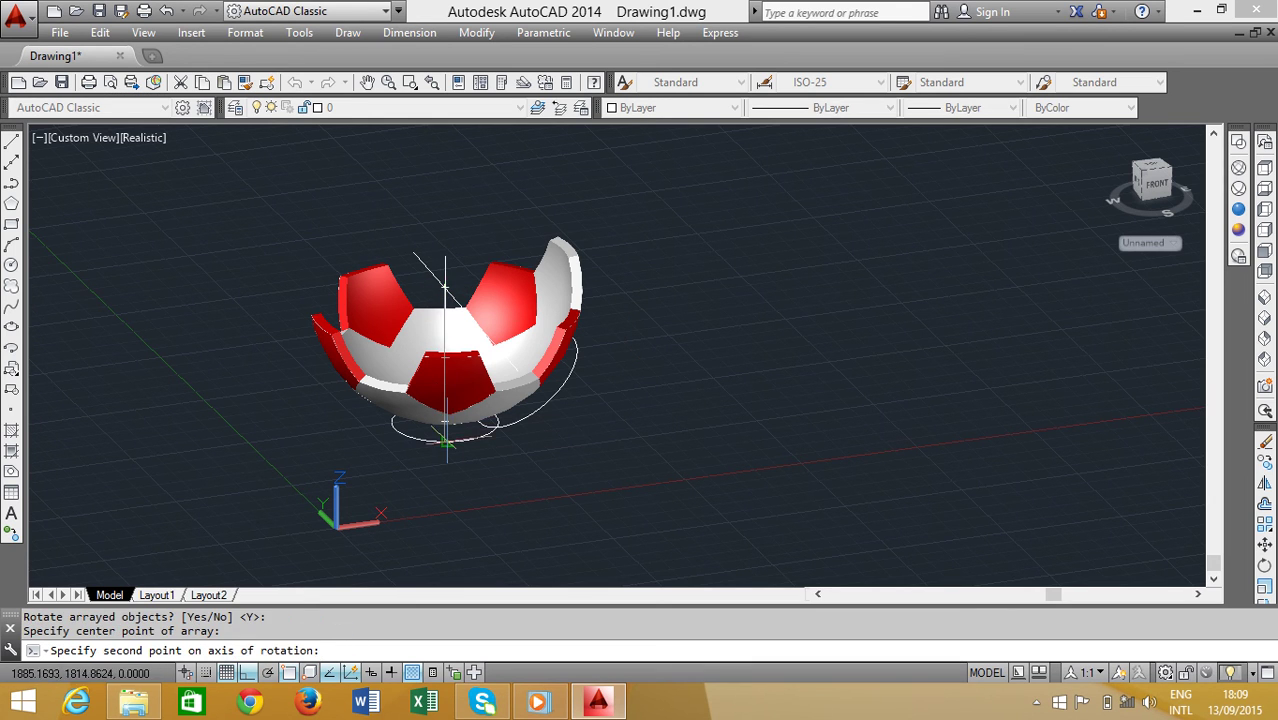
click(446, 286)
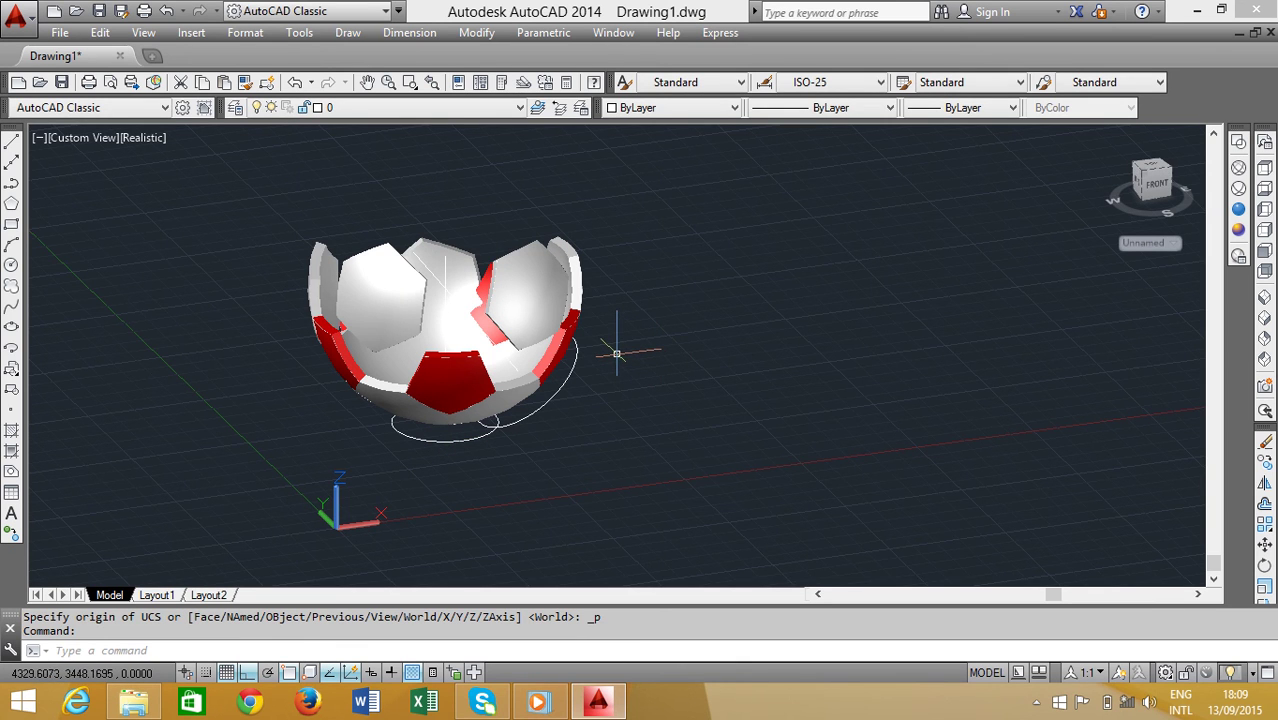
key(ctrl+z)
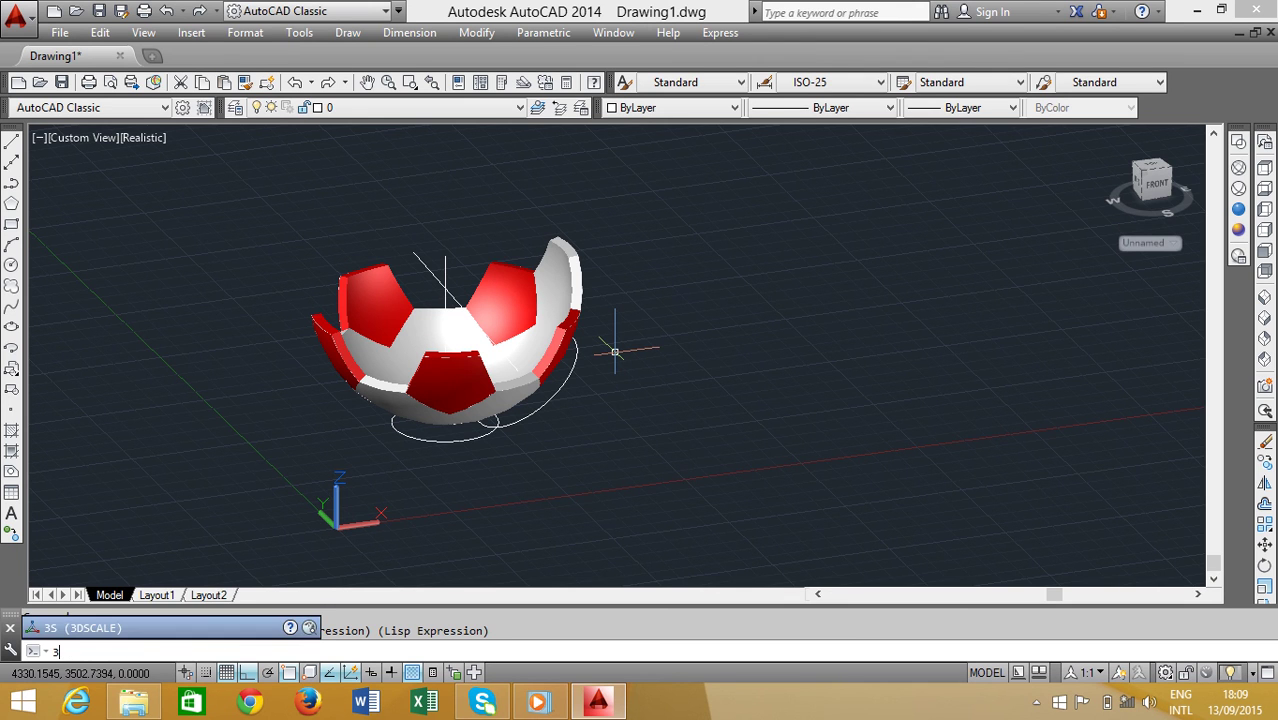
Polar-array the white side panel 5 times over 360° about the ball's top-to-bottom axis.
text(DAr)
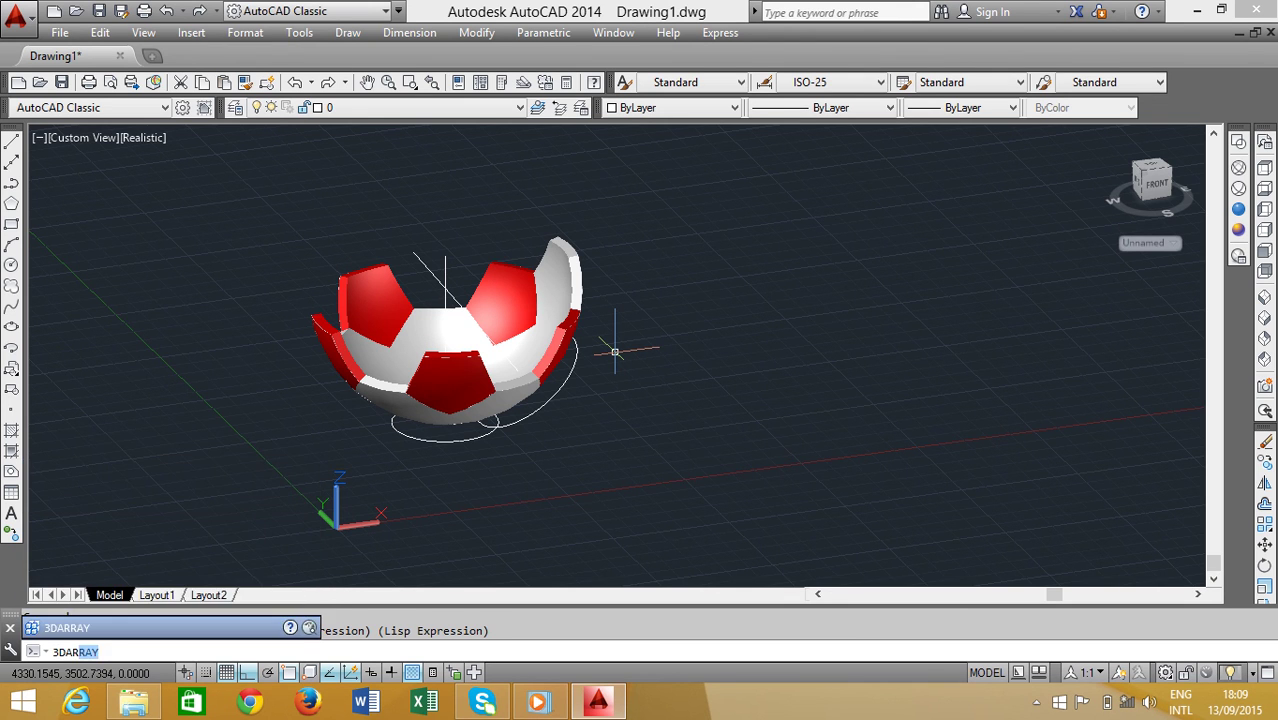
key(Return)
click(569, 268)
key(Return)
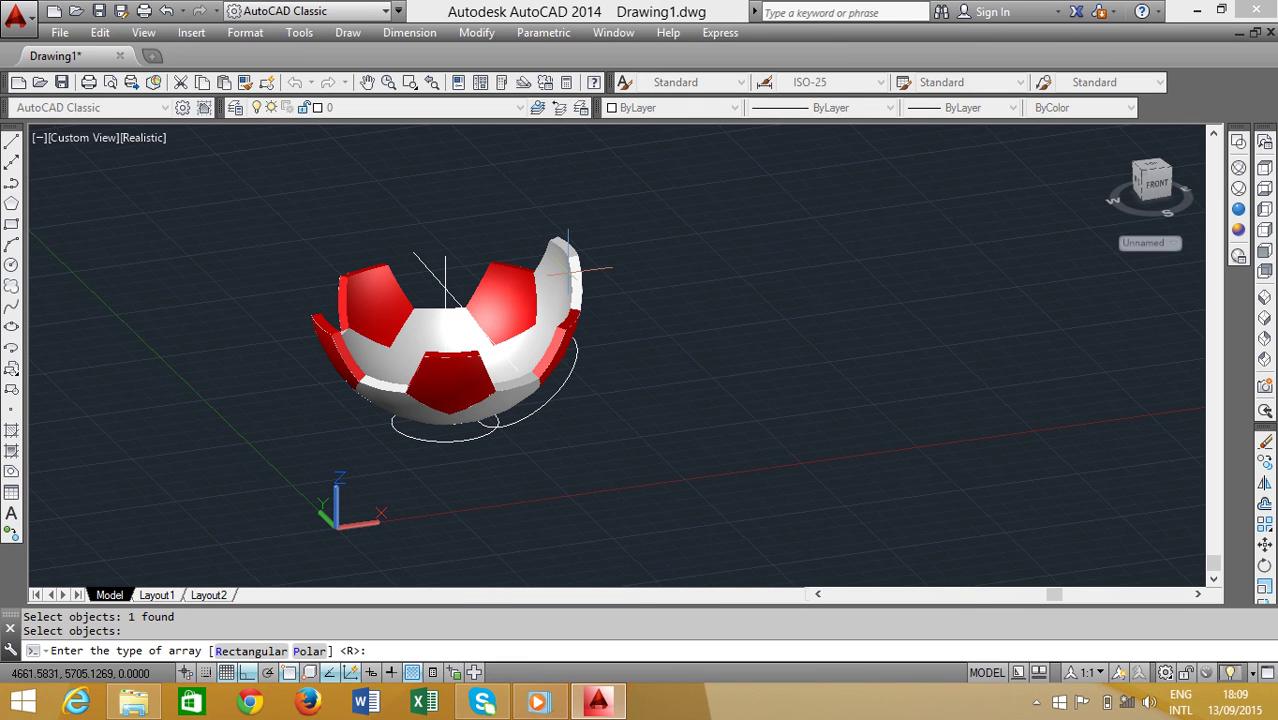
text(po)
key(Return)
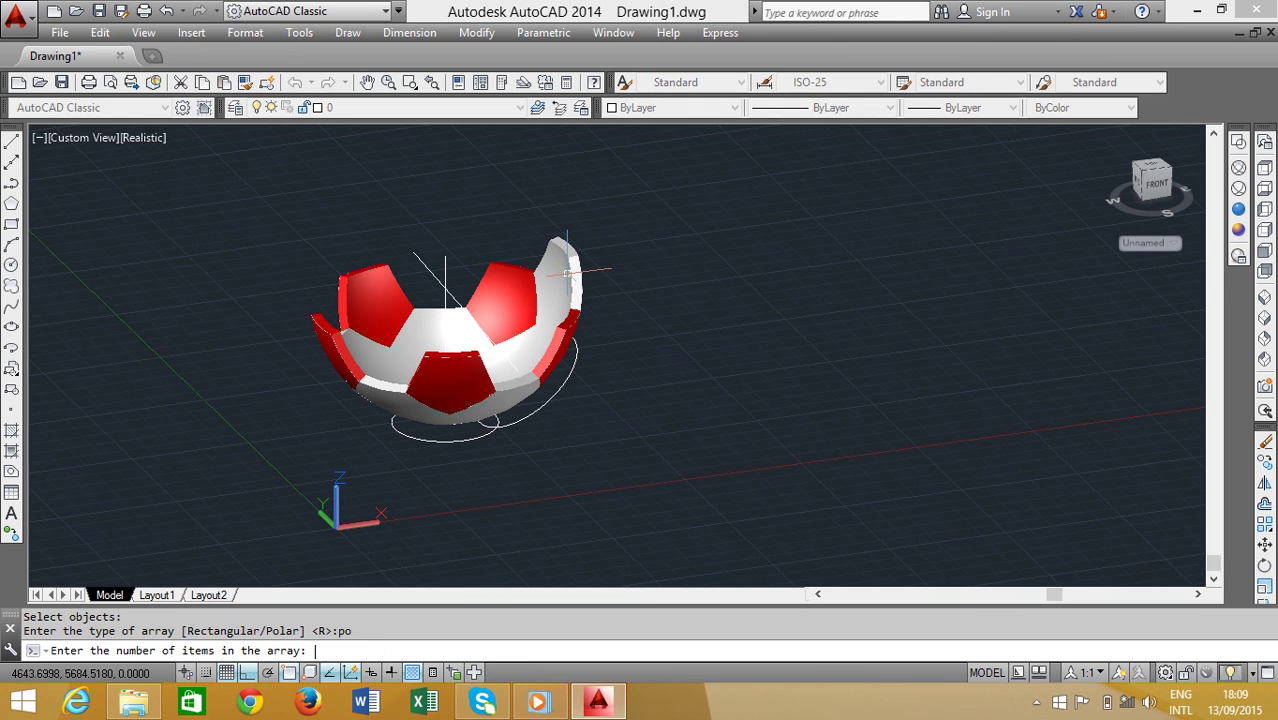
text(5)
key(Return)
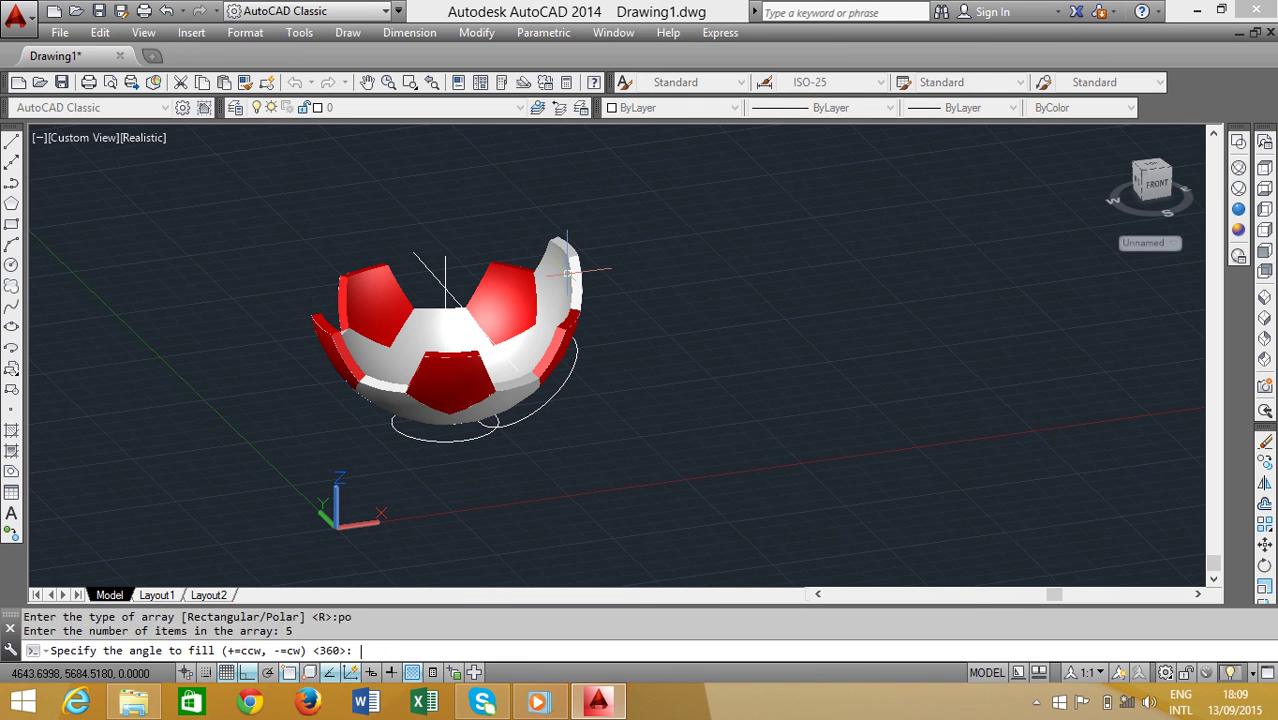
key(Return)
key(Return)
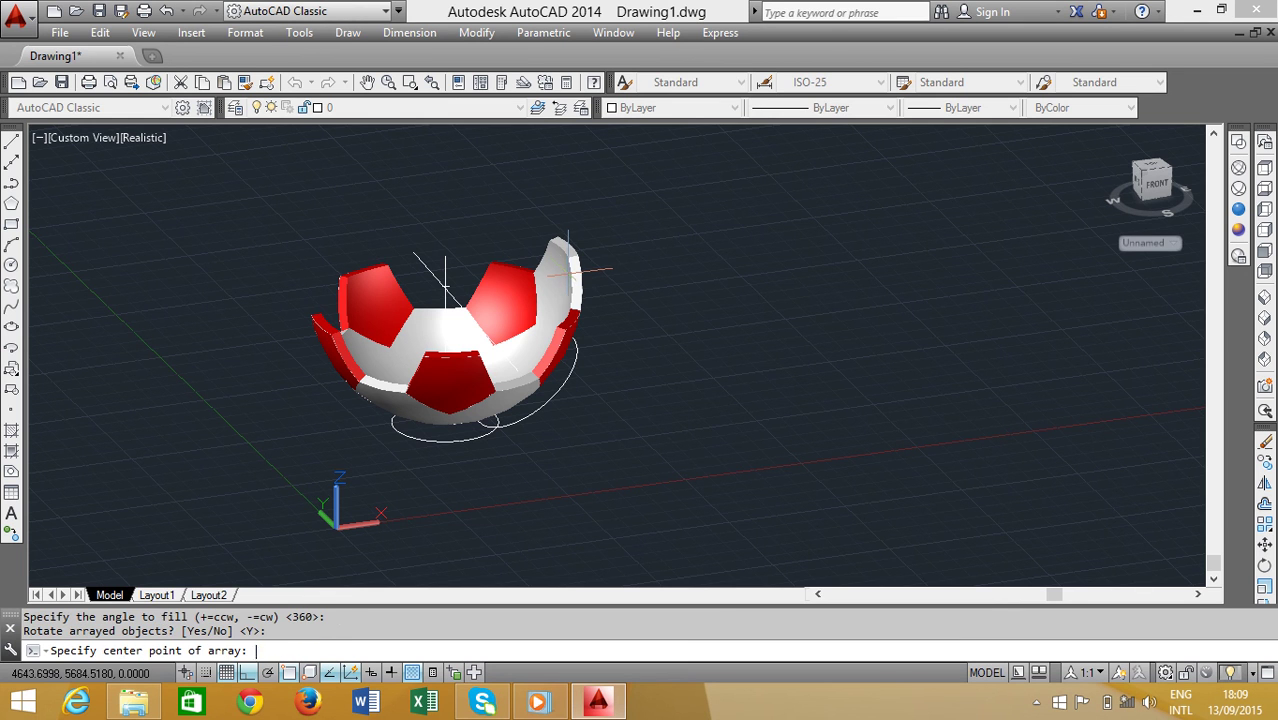
click(446, 288)
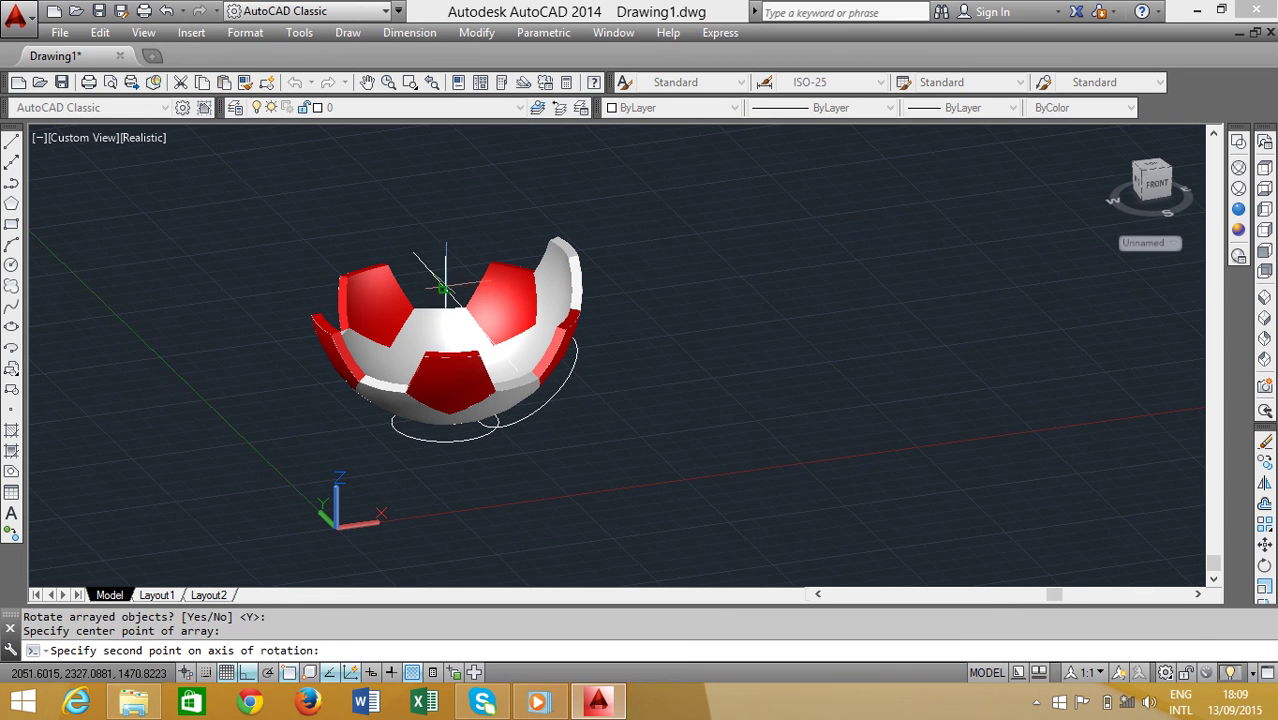
shift+middle_drag(509, 444, 440, 430)
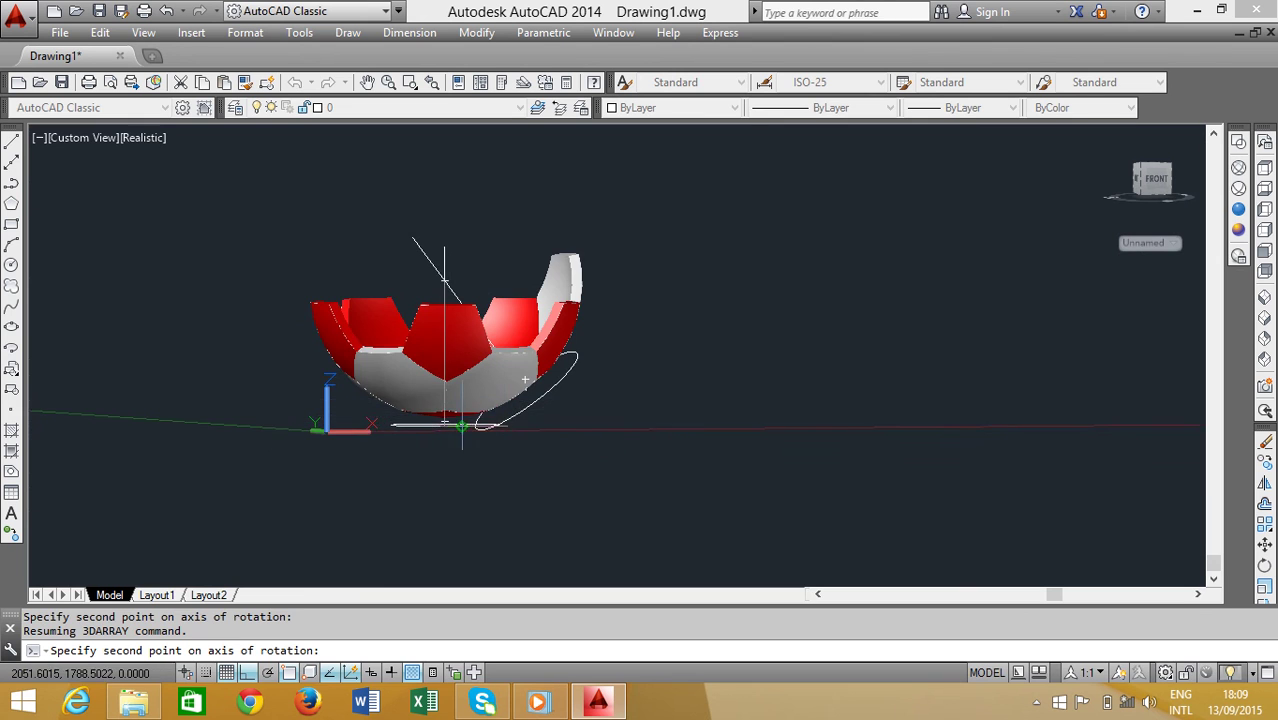
scroll(424, 425, up, 3)
scroll(424, 425, up, 2)
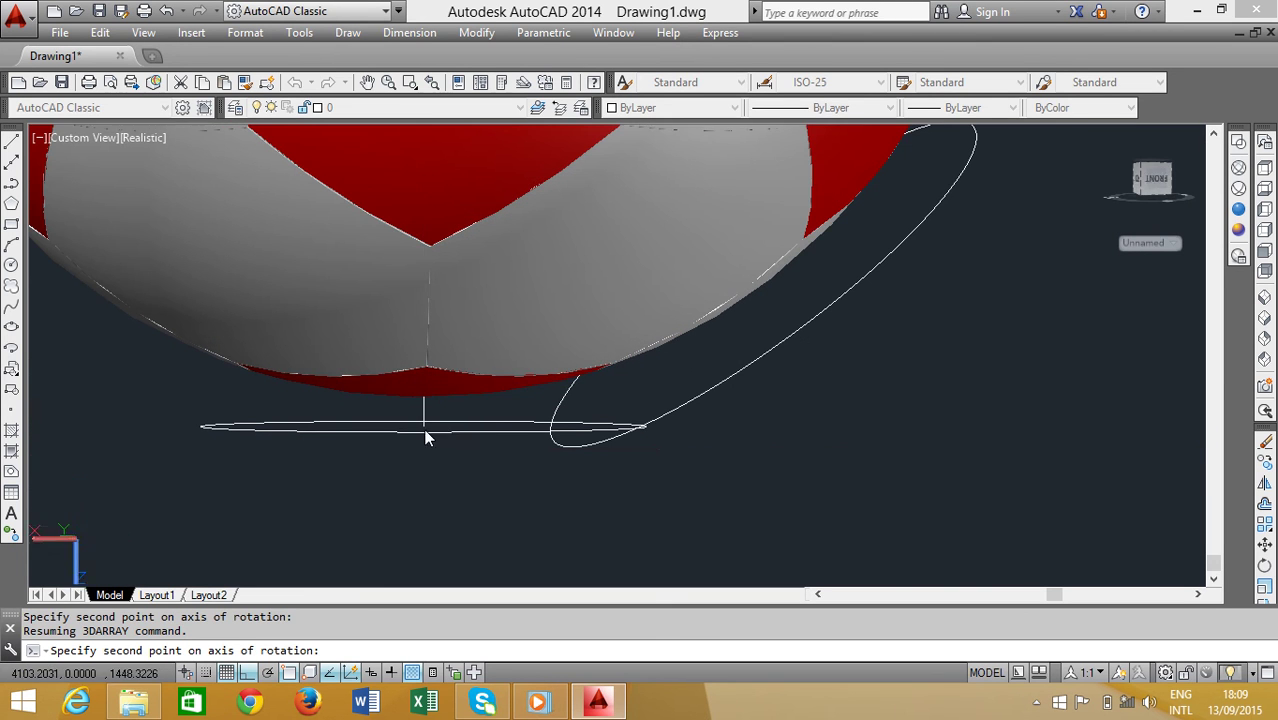
click(424, 428)
scroll(426, 430, down, 5)
scroll(440, 420, down, 2)
Switch to the SW Isometric view and tilt the ball for a better look.
key(Return)
middle_drag(538, 376, 635, 397)
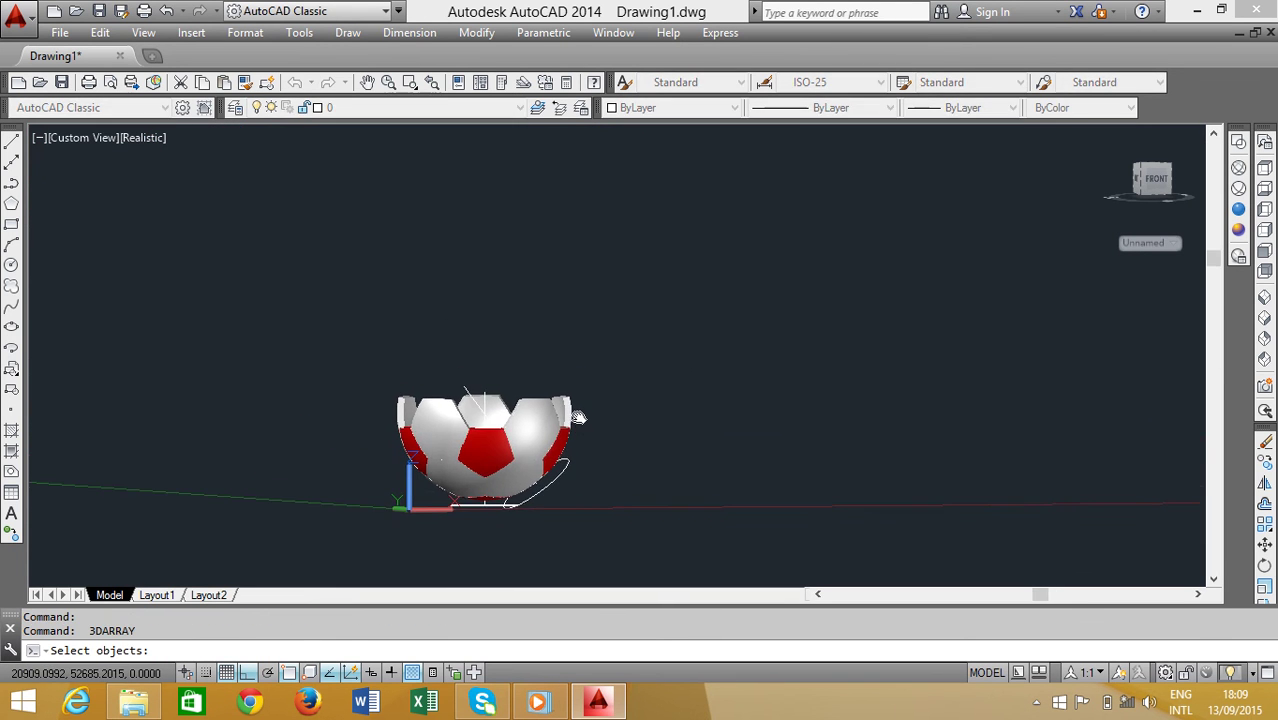
click(1264, 304)
mouse_move(774, 424)
shift+middle_down()
mouse_move(457, 311)
mouse_move(620, 400)
mouse_move(707, 408)
mouse_move(767, 388)
mouse_move(731, 338)
shift+middle_up()
text(e)
Erase the two construction ellipses, their centre line and the remaining construction object.
key(Return)
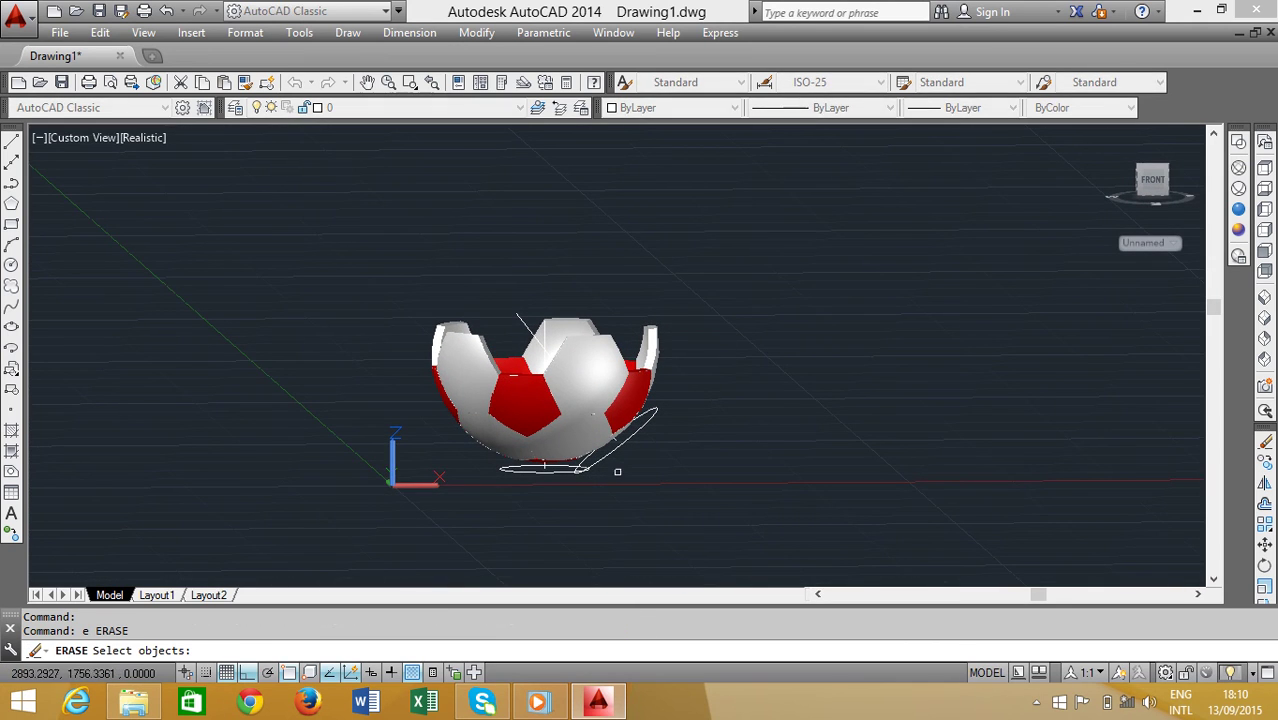
scroll(616, 471, up, 5)
click(586, 416)
click(453, 466)
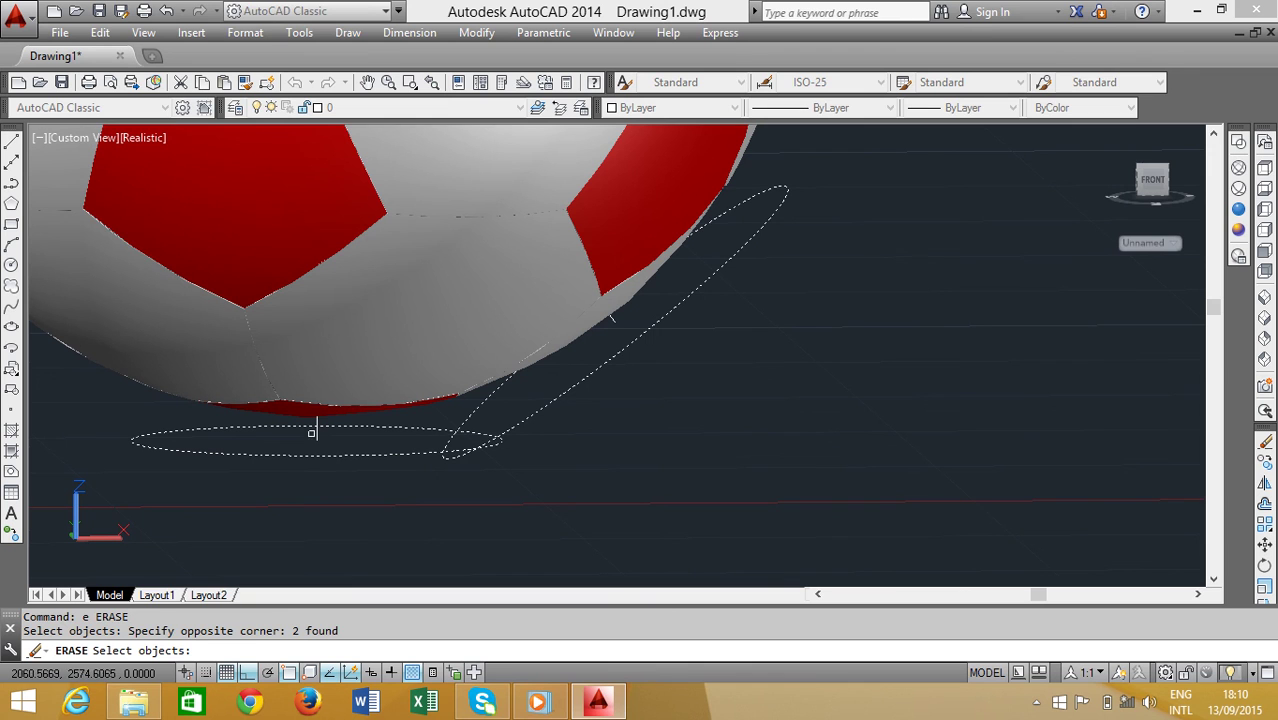
click(316, 433)
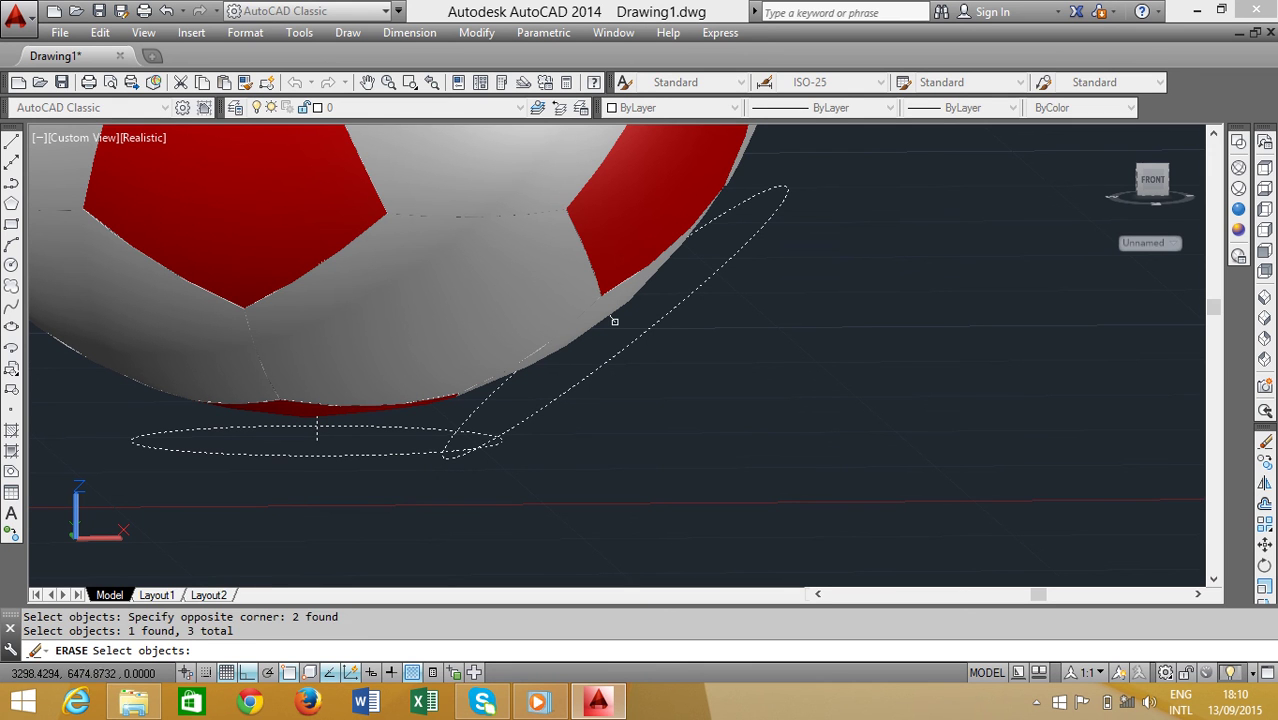
click(605, 330)
key(Return)
Open Block Definition and clear the block name field.
scroll(608, 345, down, 3)
scroll(608, 345, down, 2)
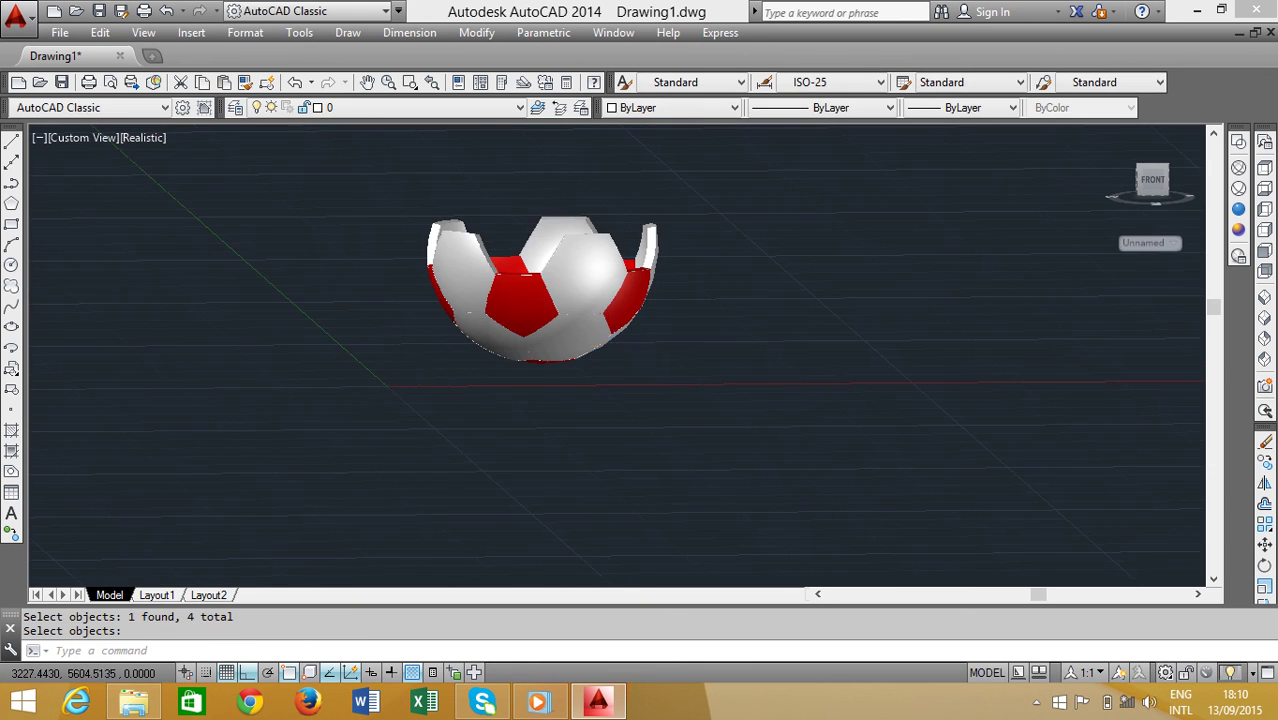
scroll(621, 357, down, 2)
middle_drag(669, 328, 644, 396)
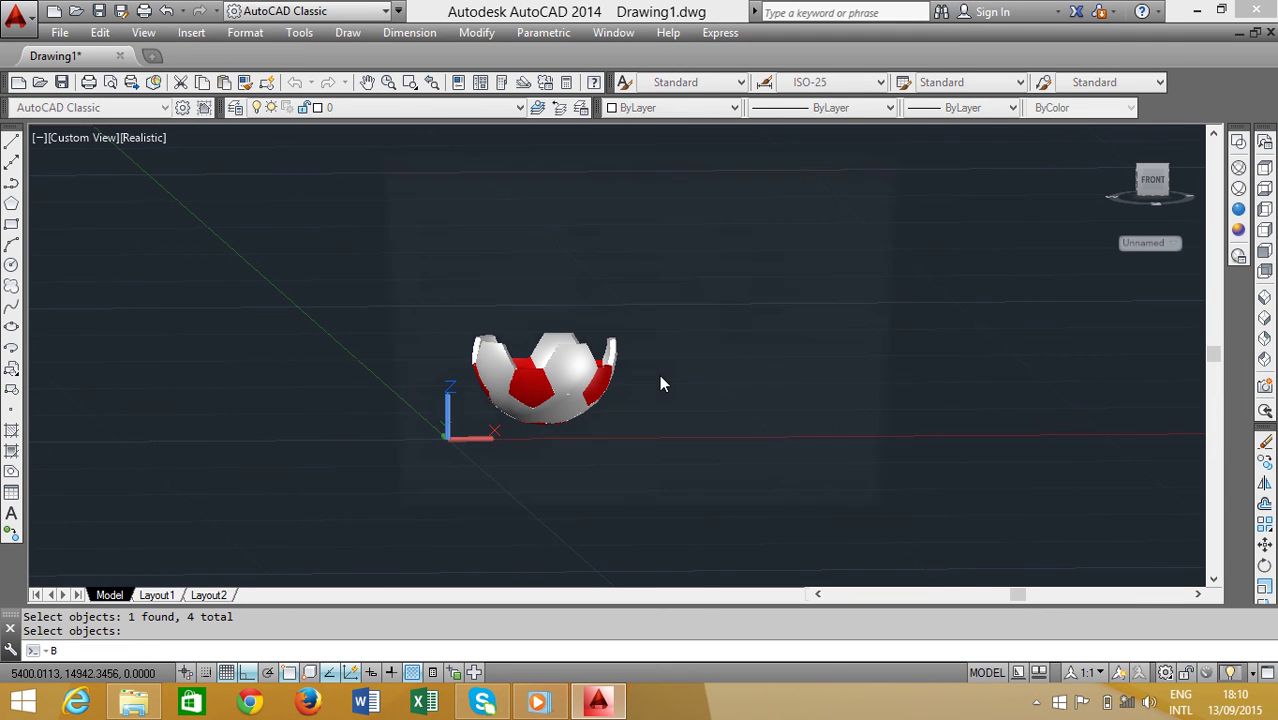
key(Return)
key(BackSpace)
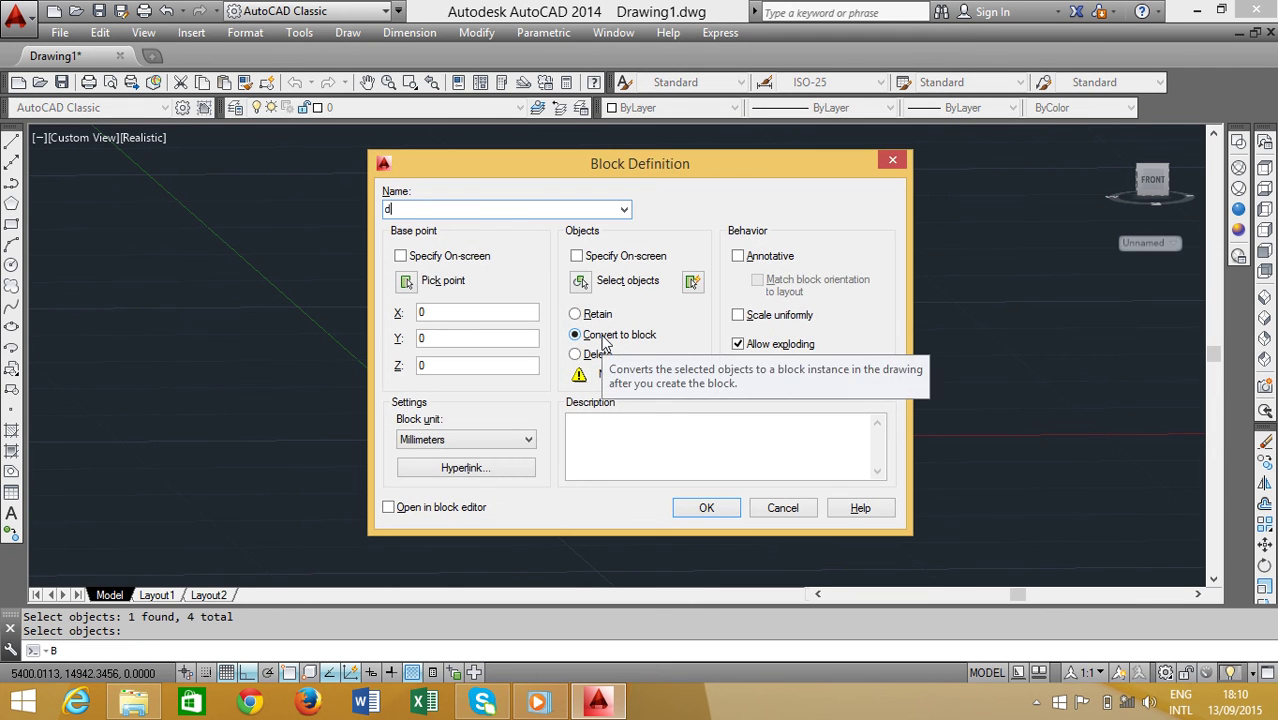
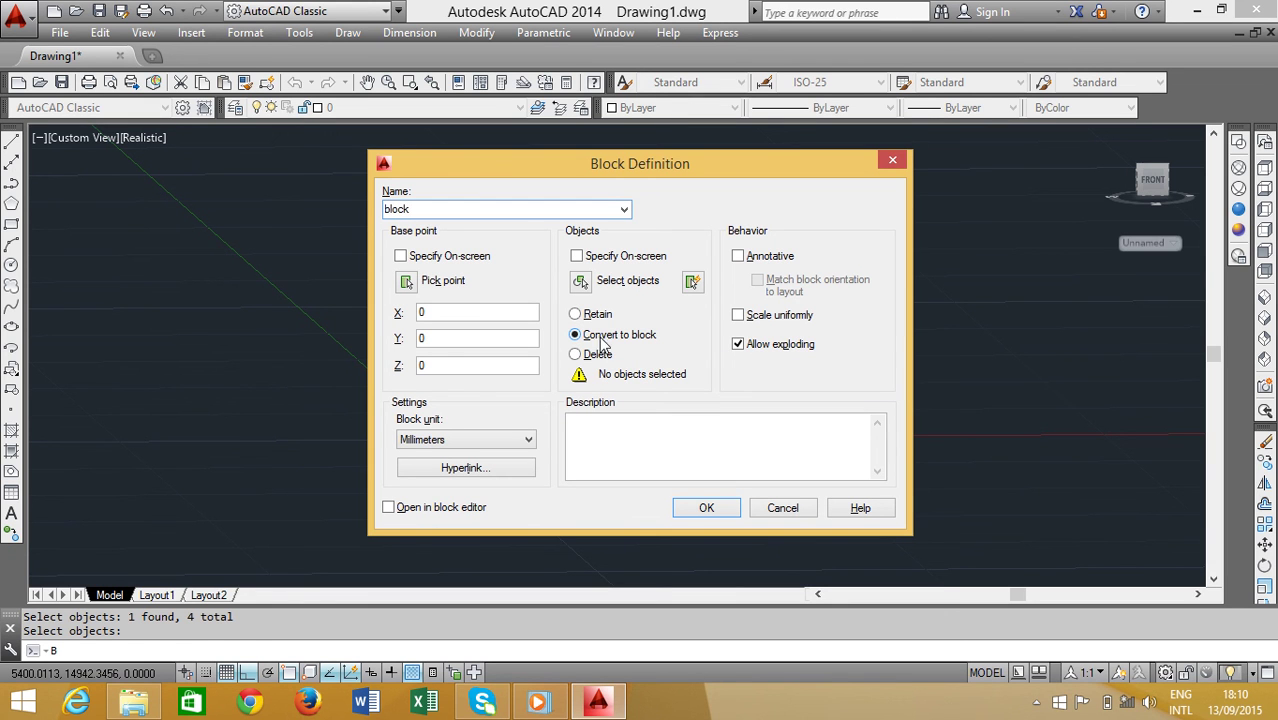
Window-select the 16 red-and-white half-ball pieces and convert them into a block named 'block'.
click(582, 282)
click(656, 318)
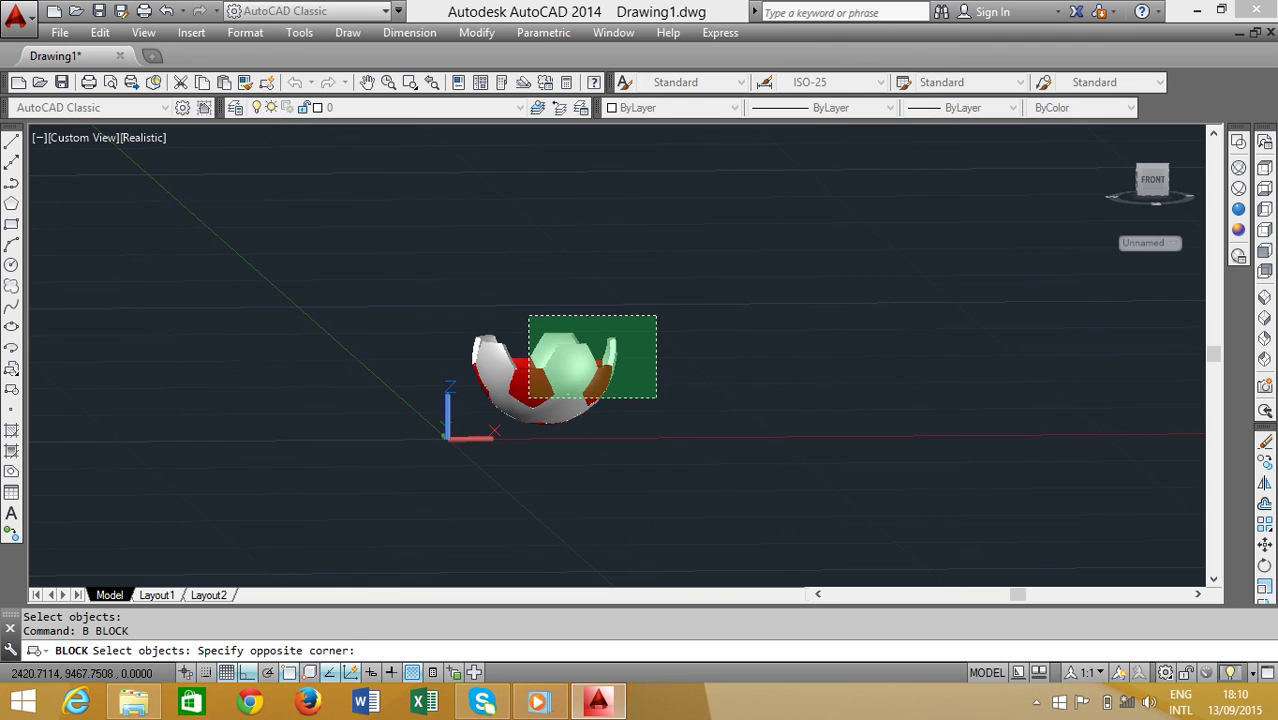
click(456, 422)
key(Return)
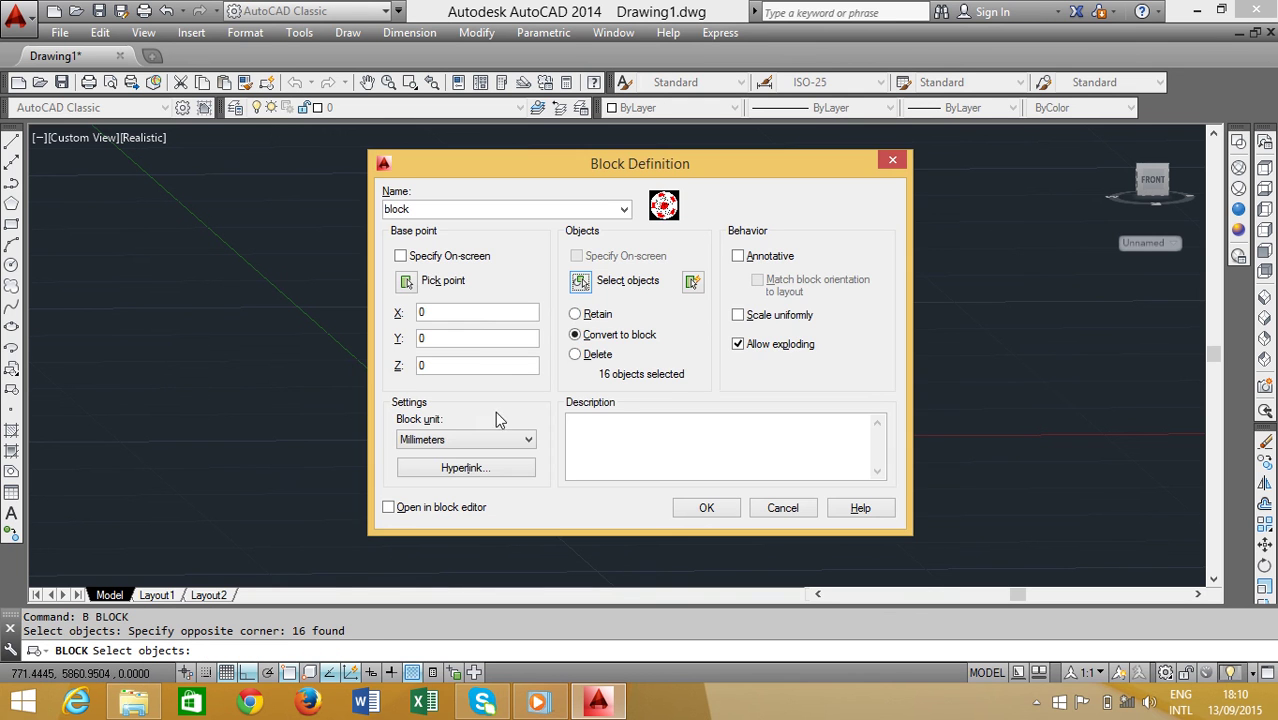
click(708, 507)
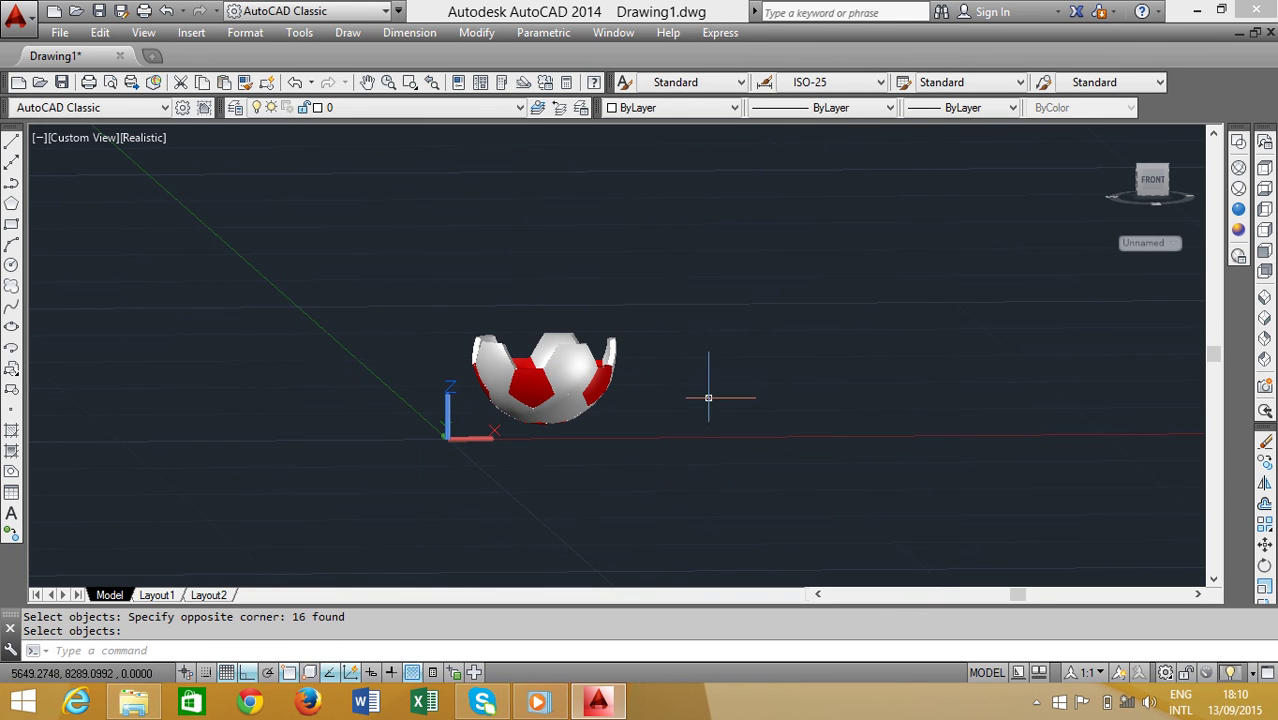
Switch to the southwest isometric view and copy the half-ball block beside the original.
click(1266, 298)
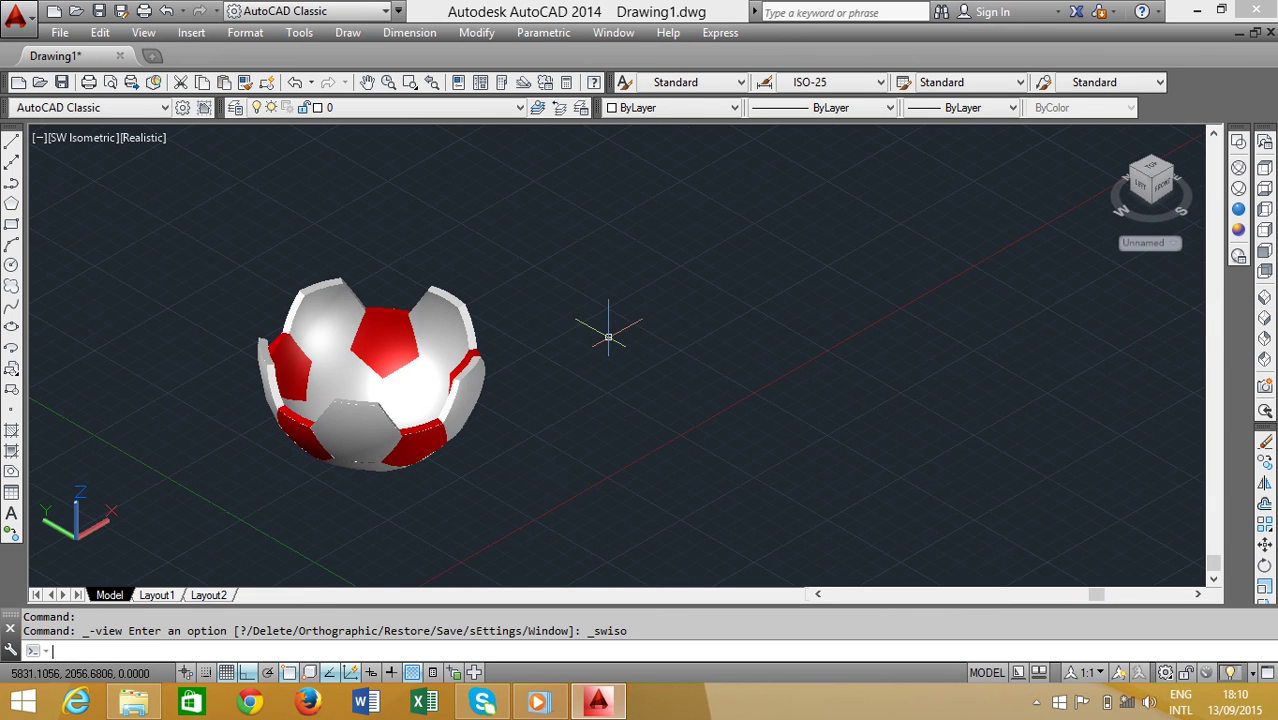
text(cp)
key(Return)
click(399, 456)
key(Return)
click(412, 512)
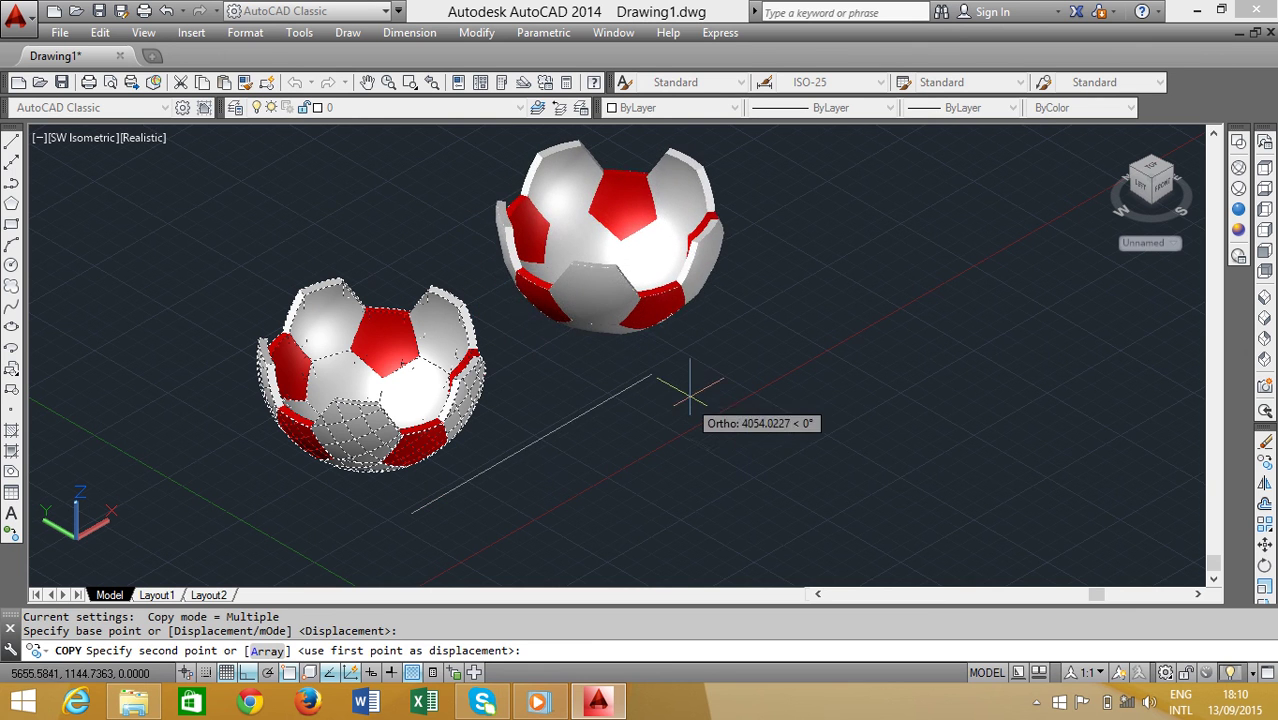
click(708, 410)
key(Return)
Pan to frame both half-shells and enter 3a to start 3D alignment.
scroll(708, 410, down, 5)
scroll(658, 329, up, 3)
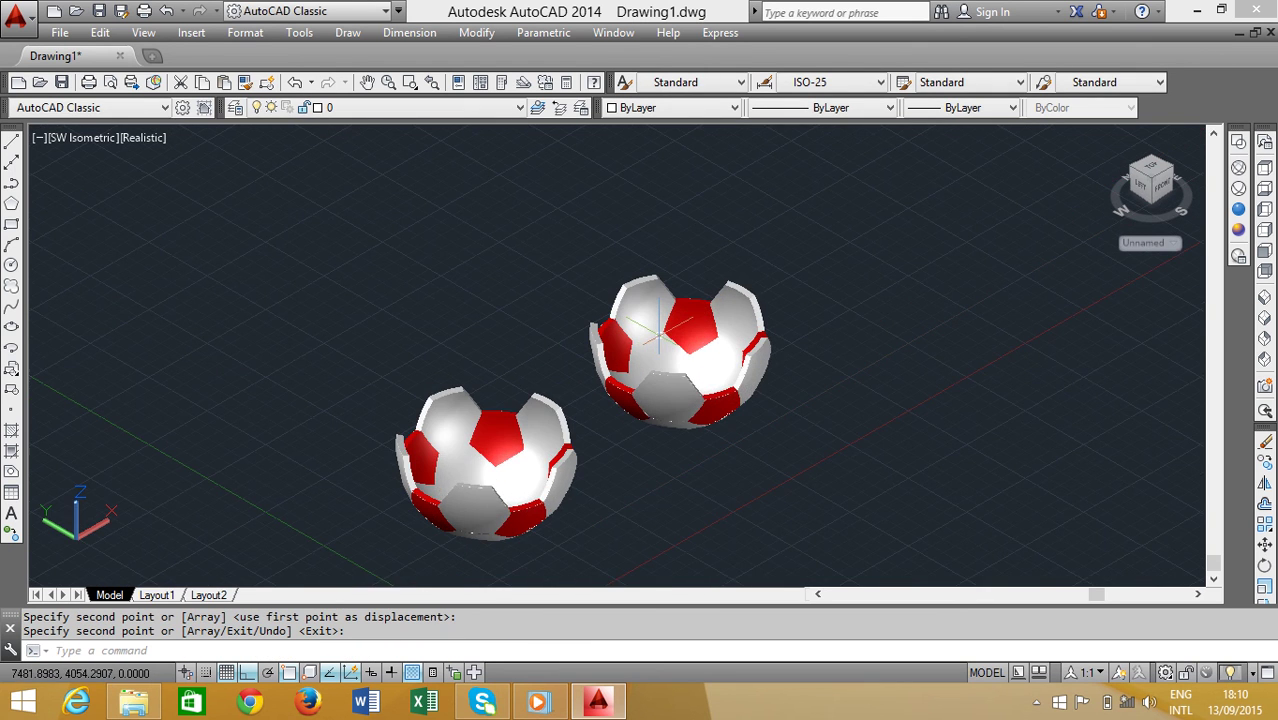
middle_drag(840, 373, 775, 375)
text(3d)
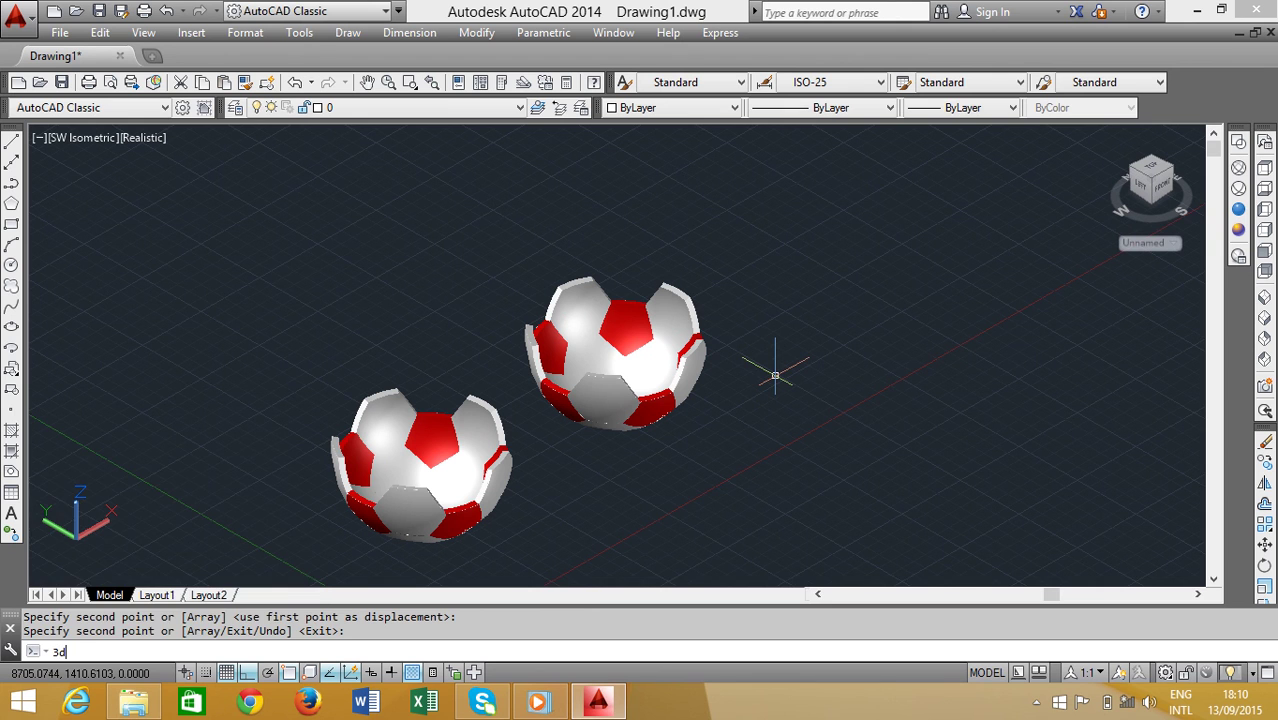
text(a)
Select the upper half-shell for 3DALIGN and snap two source points at its panel corners.
key(Return)
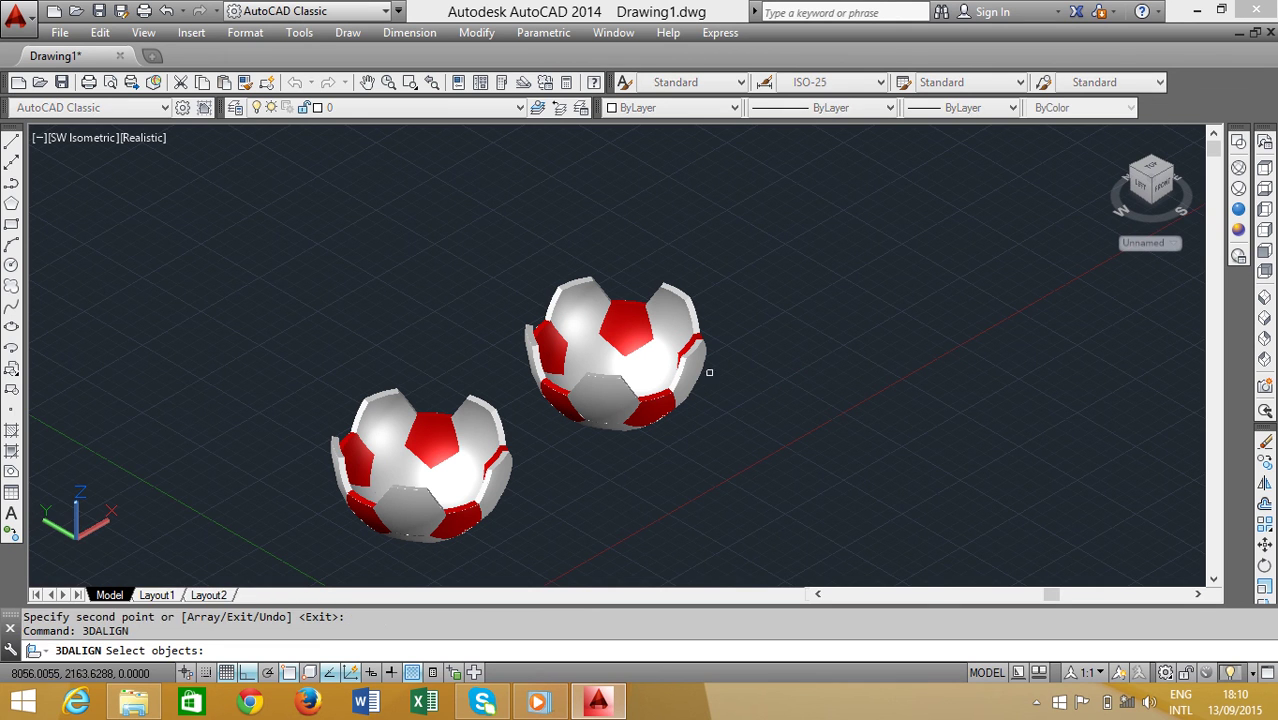
click(607, 388)
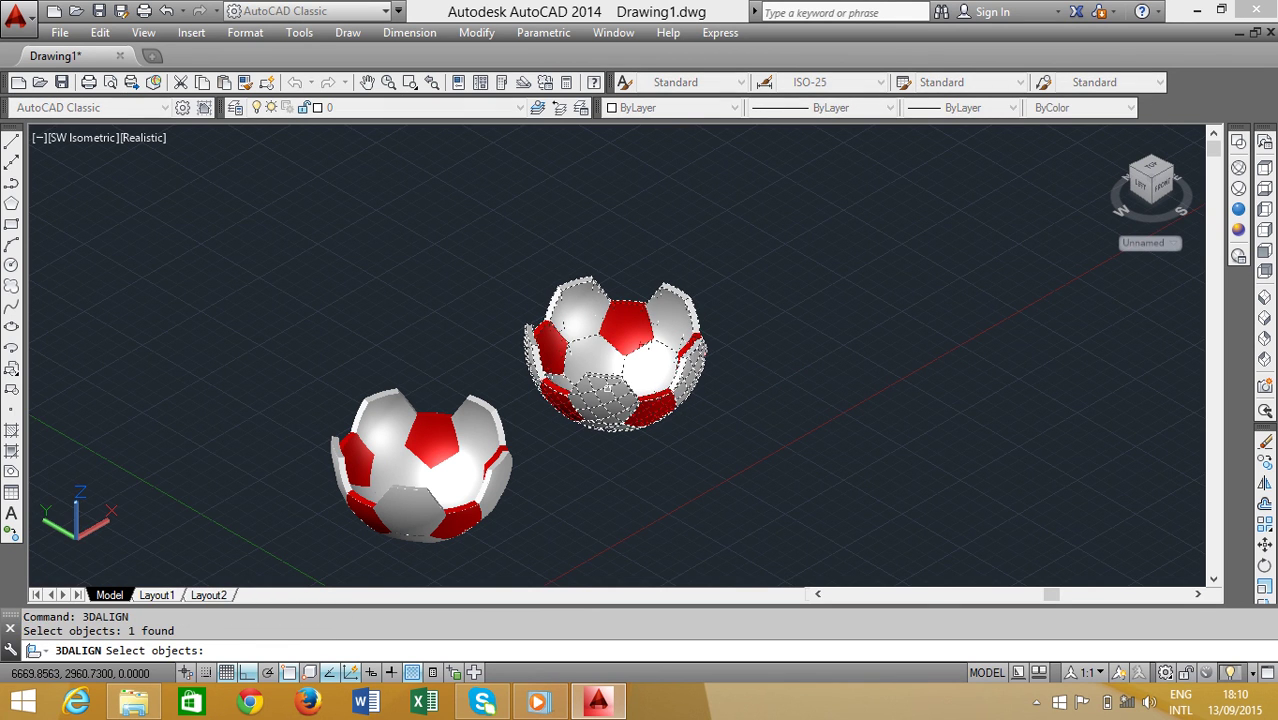
key(Return)
scroll(600, 390, up, 3)
scroll(600, 390, up, 5)
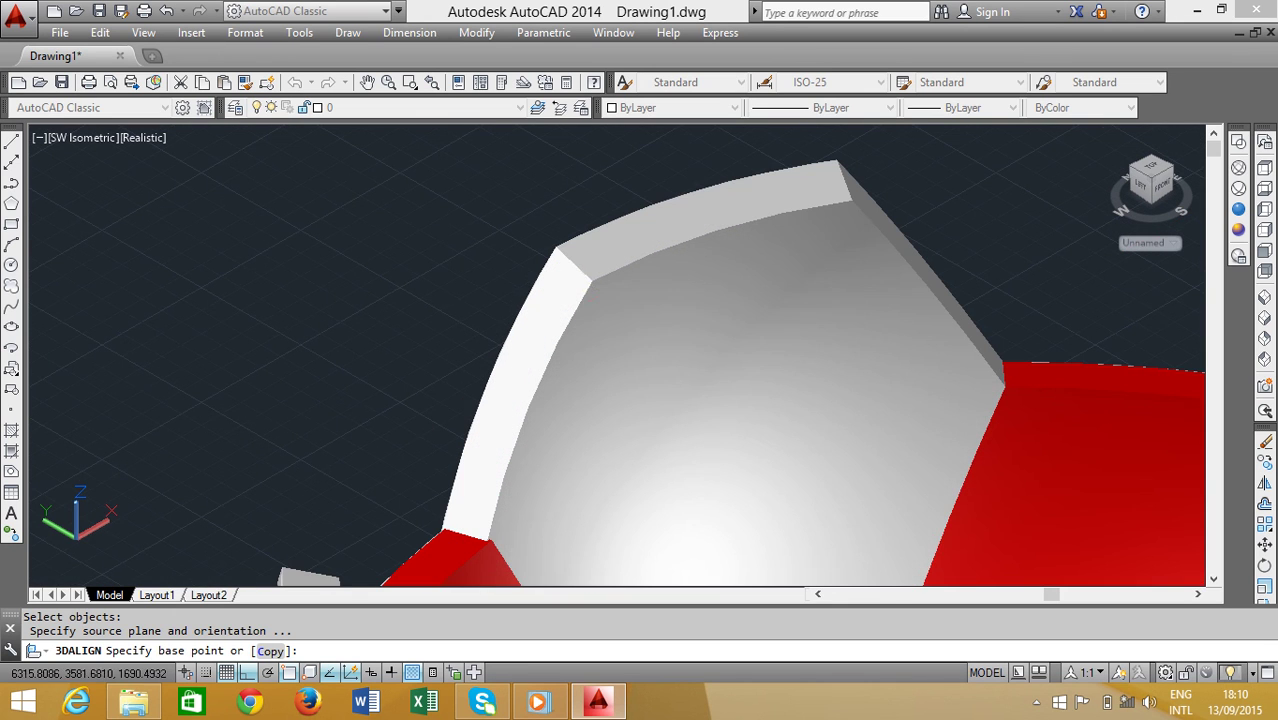
click(591, 281)
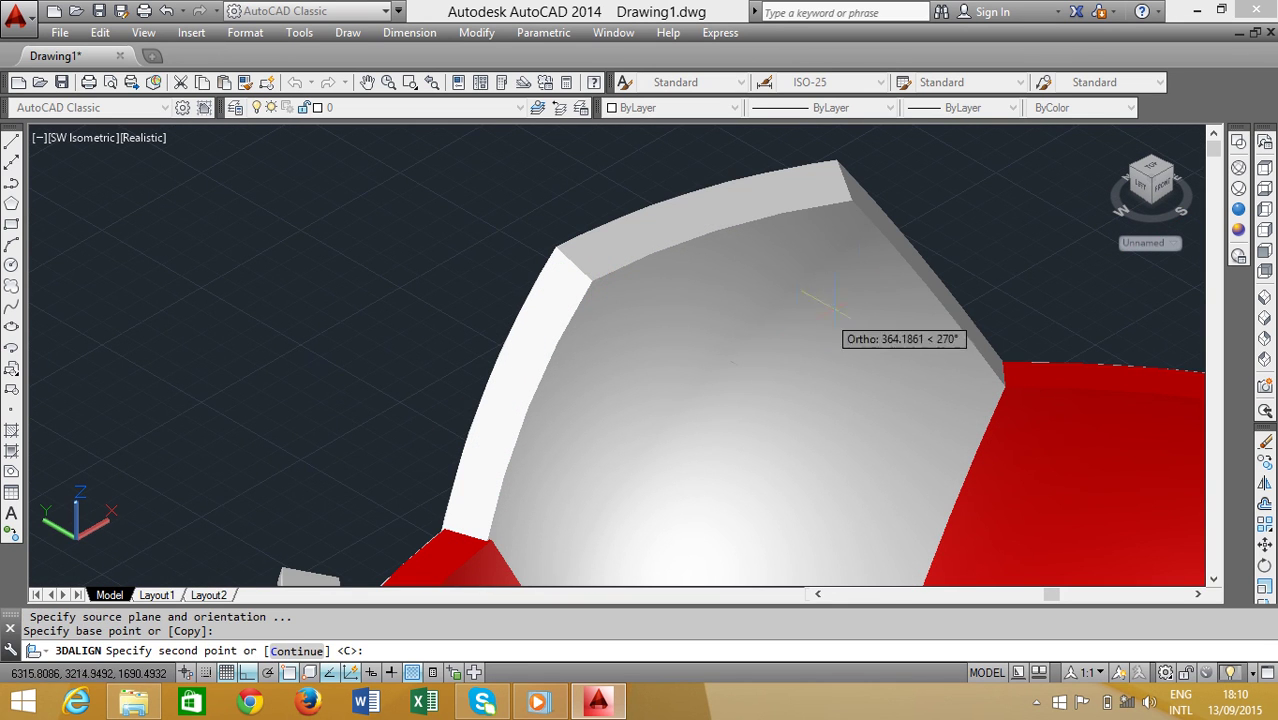
click(851, 199)
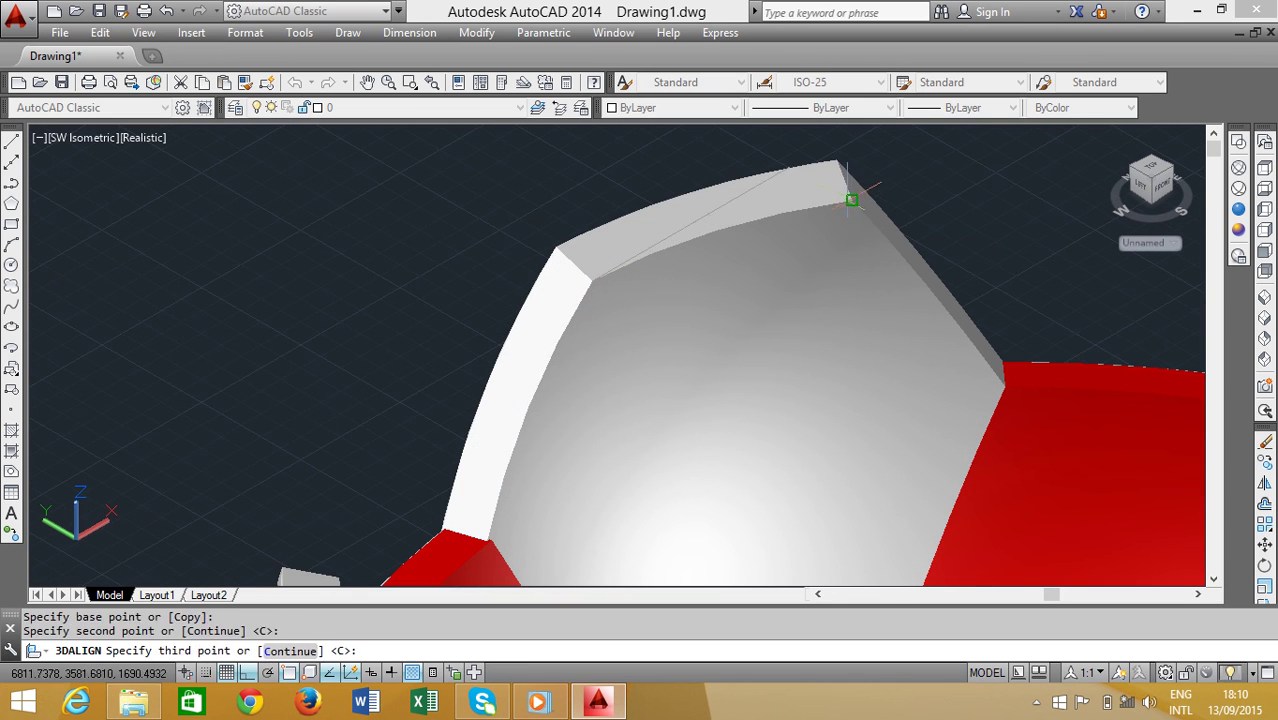
scroll(1029, 385, up, 3)
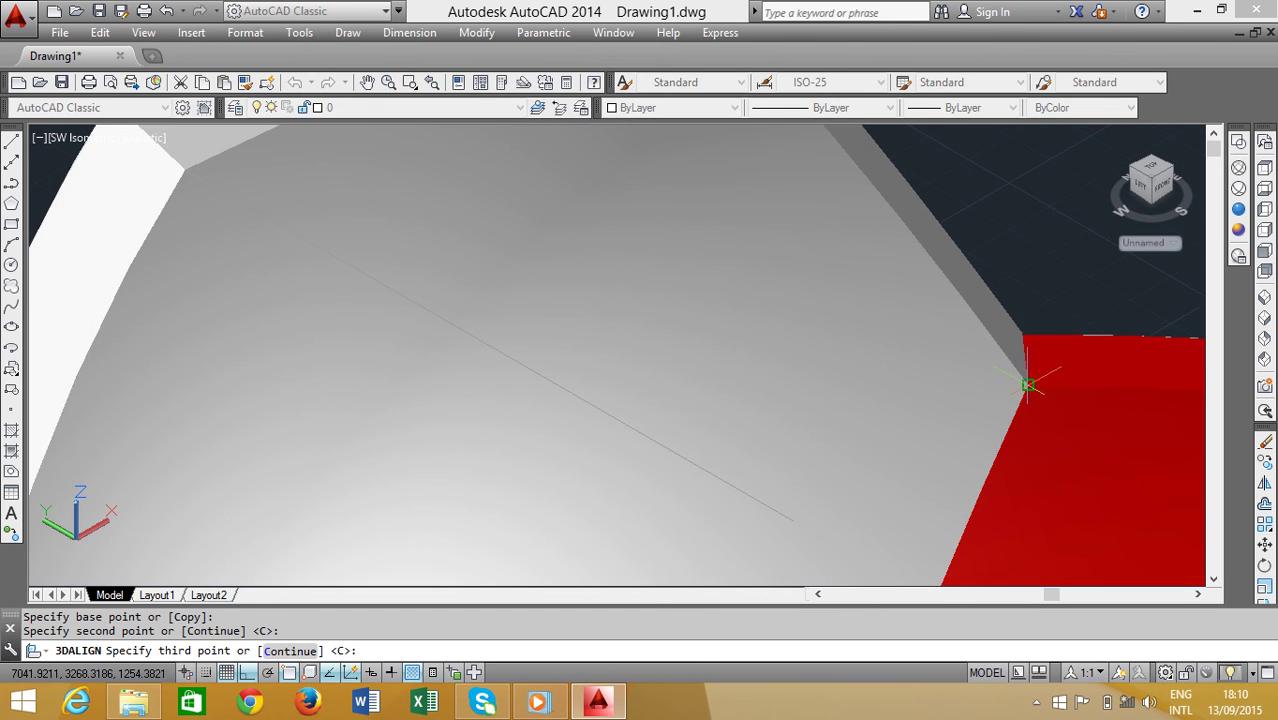
key(Return)
Snap the two matching destination corners on the other half to join the ball.
scroll(1029, 385, down, 3)
scroll(1029, 385, down, 3)
scroll(1029, 400, down, 3)
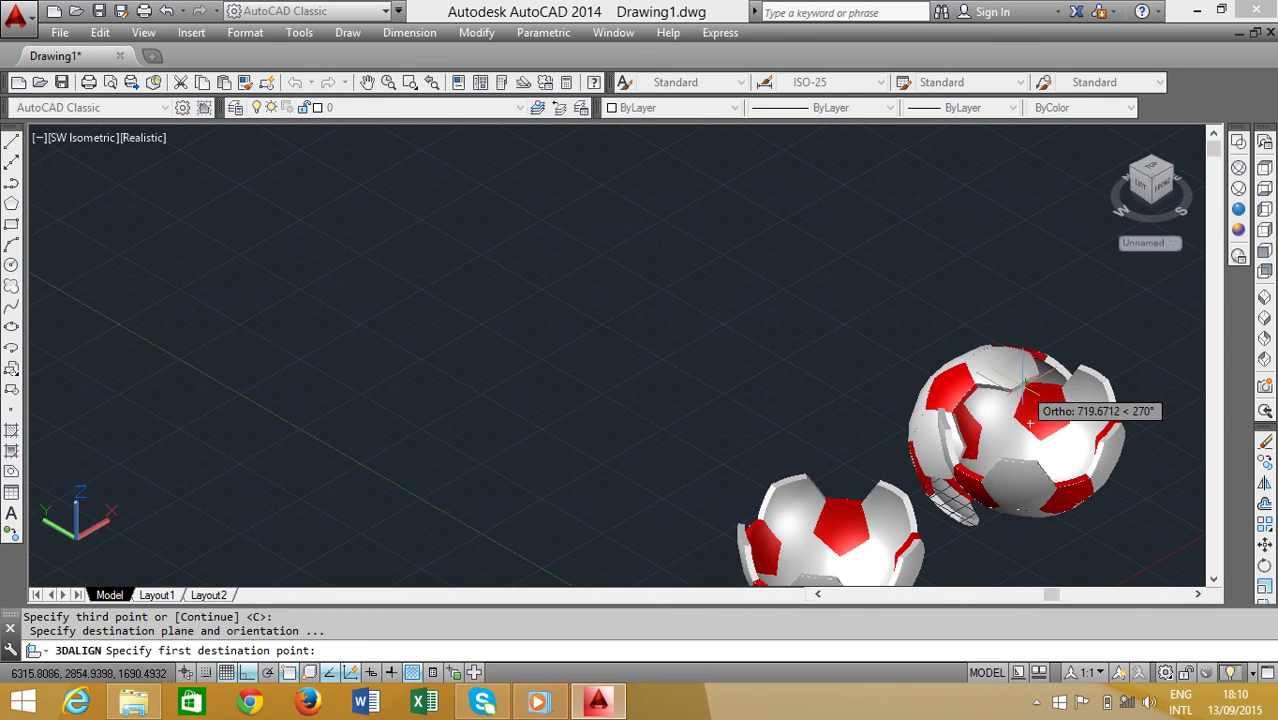
scroll(733, 378, up, 3)
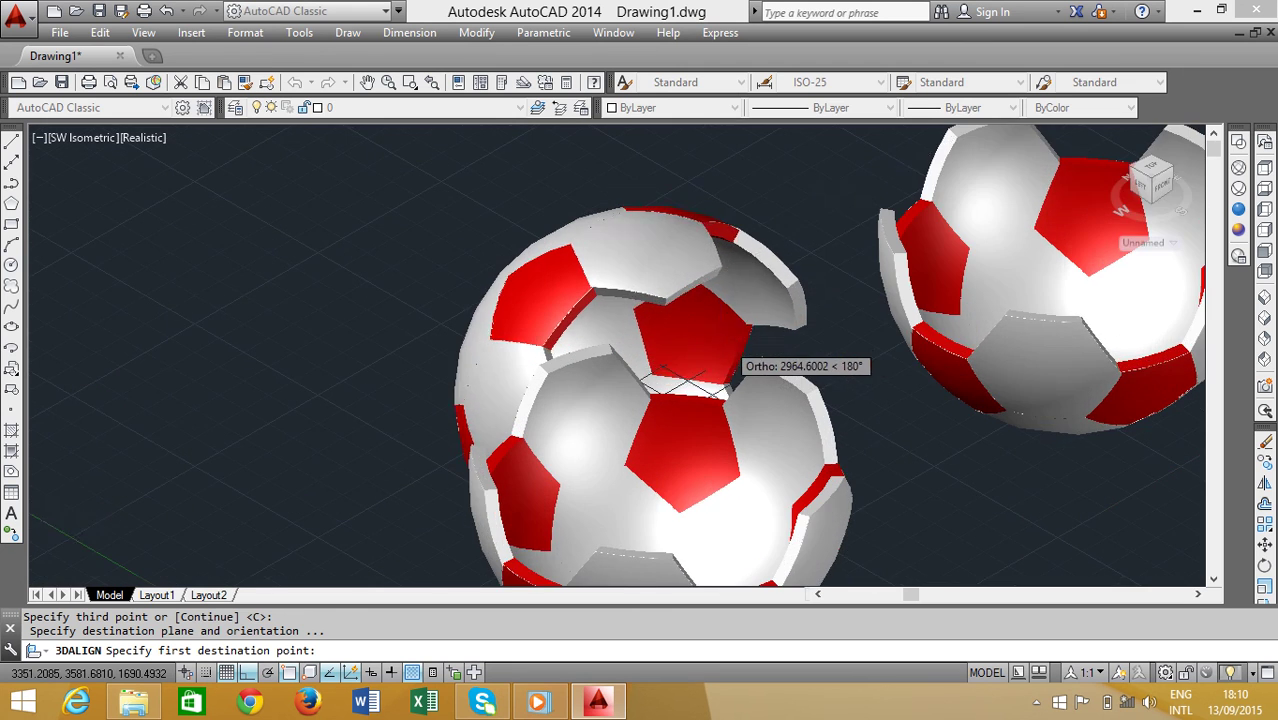
scroll(728, 392, up, 2)
scroll(690, 460, up, 2)
scroll(725, 430, up, 3)
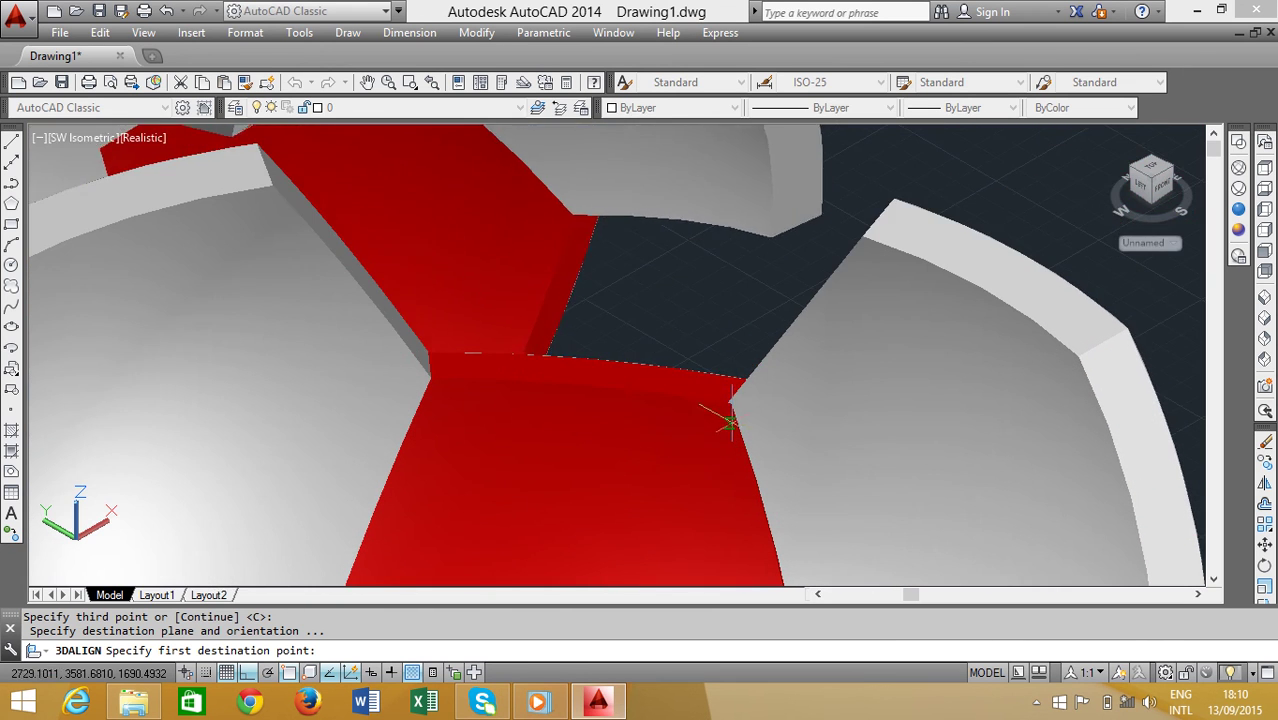
click(735, 385)
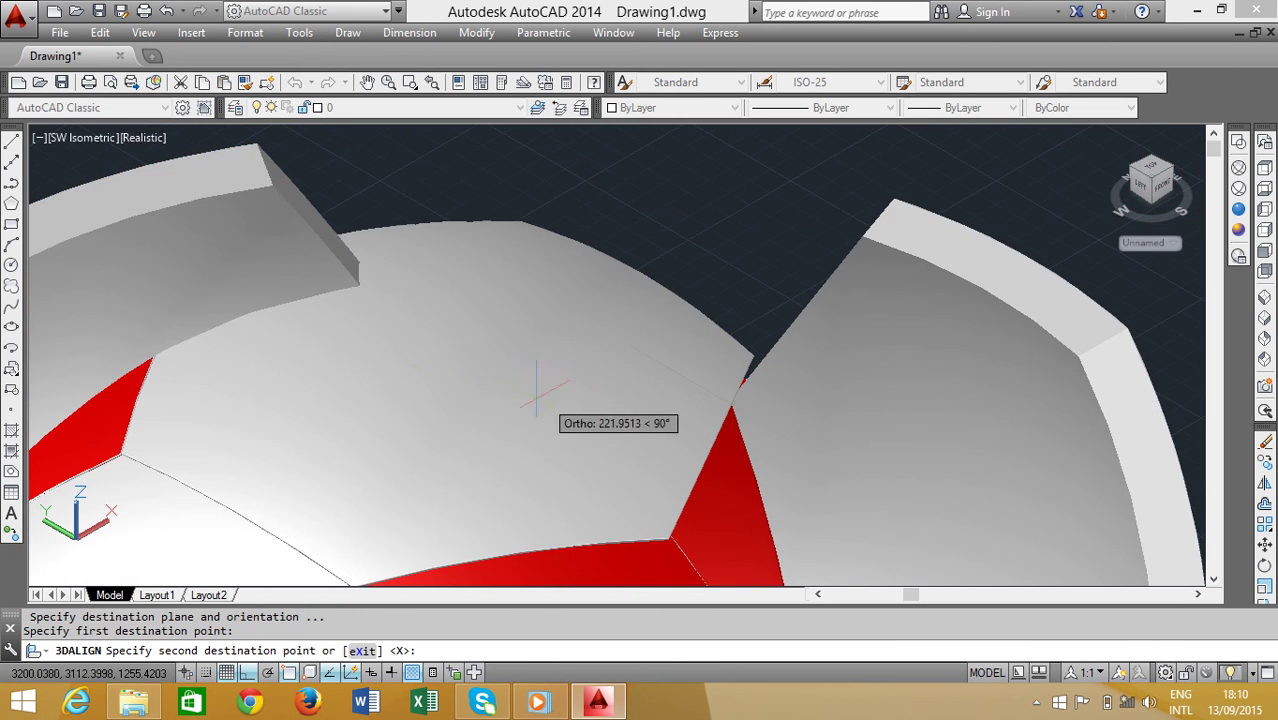
scroll(432, 362, up, 3)
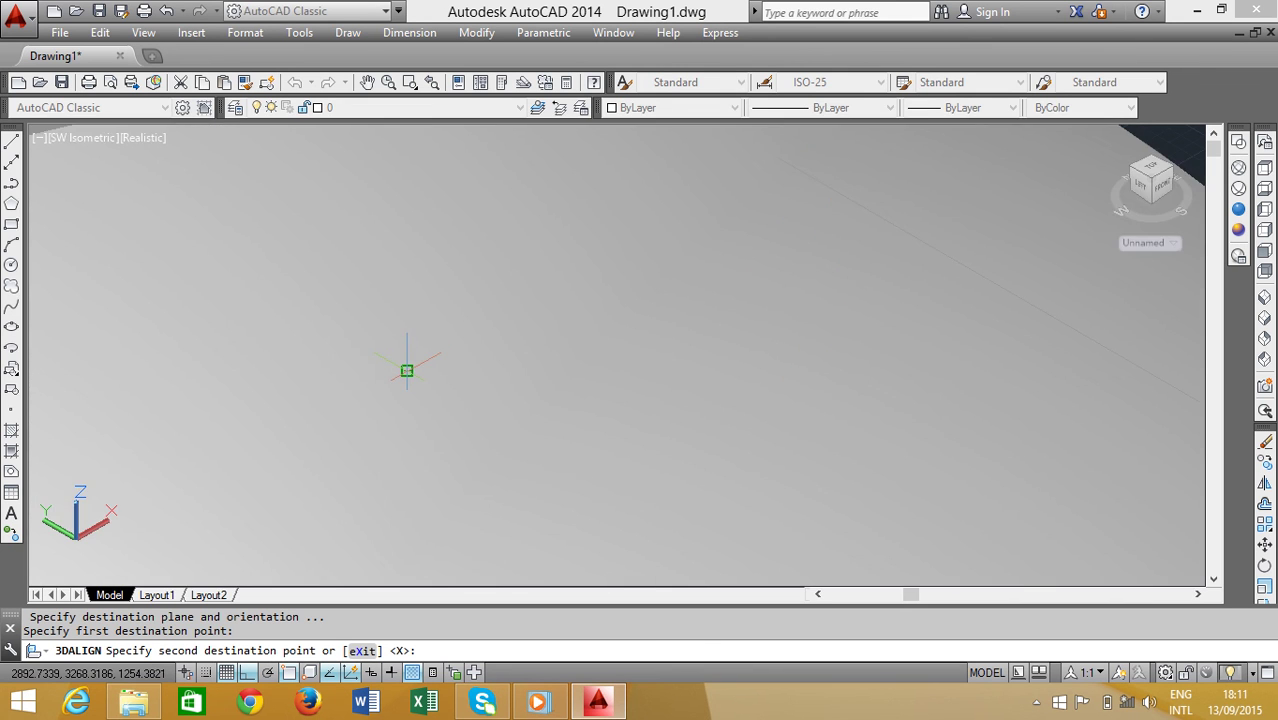
click(406, 370)
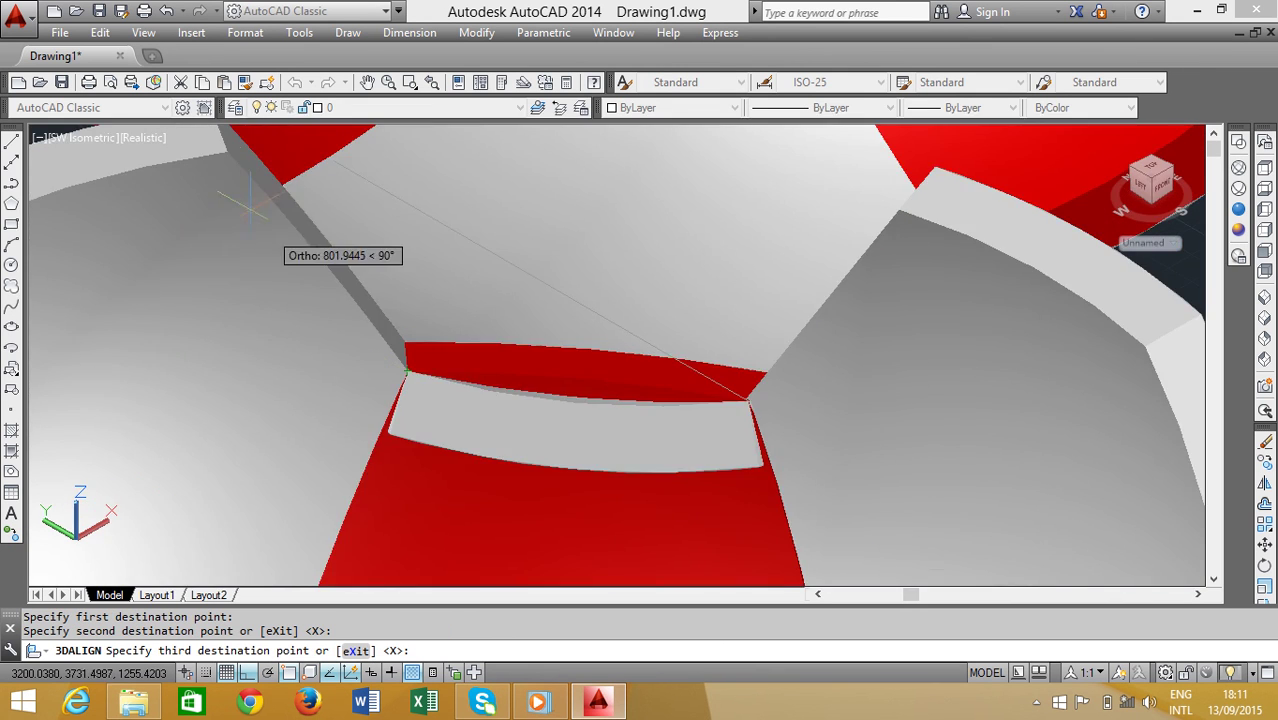
scroll(748, 400, down, 3)
key(Return)
scroll(600, 360, down, 3)
scroll(487, 322, down, 2)
scroll(487, 322, down, 1)
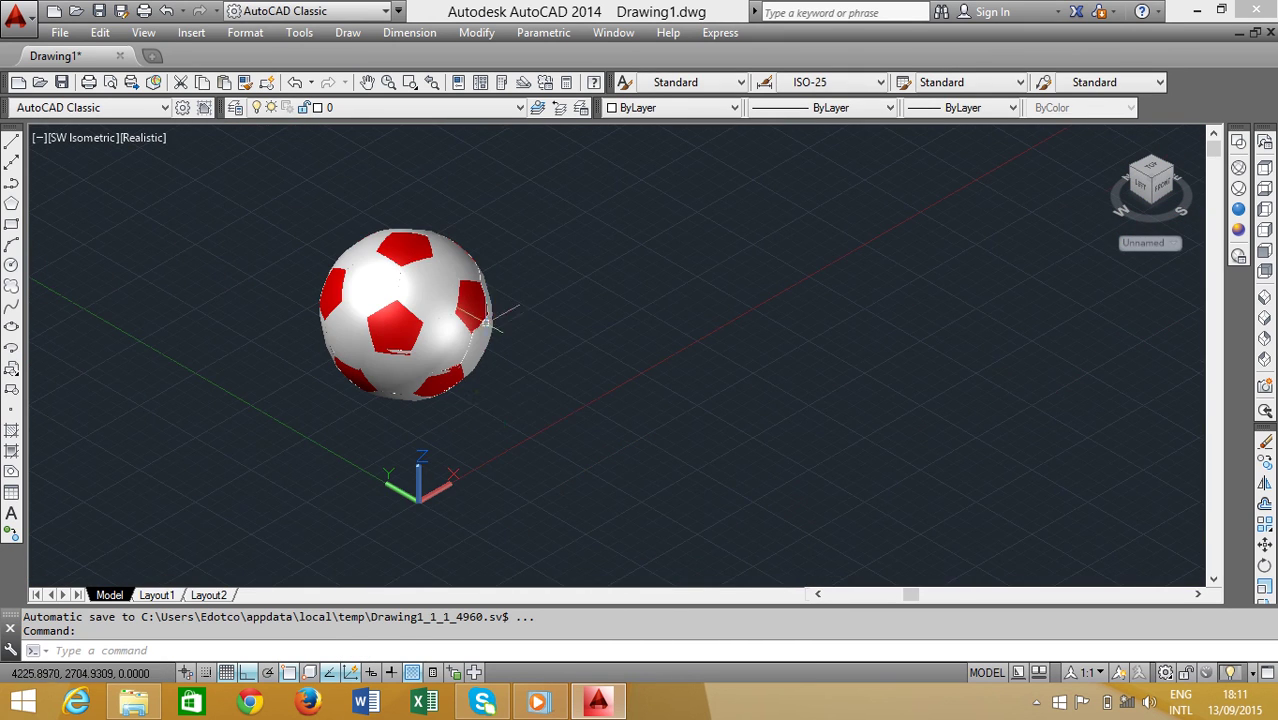
mouse_move(590, 417)
shift+middle_down()
mouse_move(496, 365)
mouse_move(491, 320)
mouse_move(806, 372)
shift+middle_up()
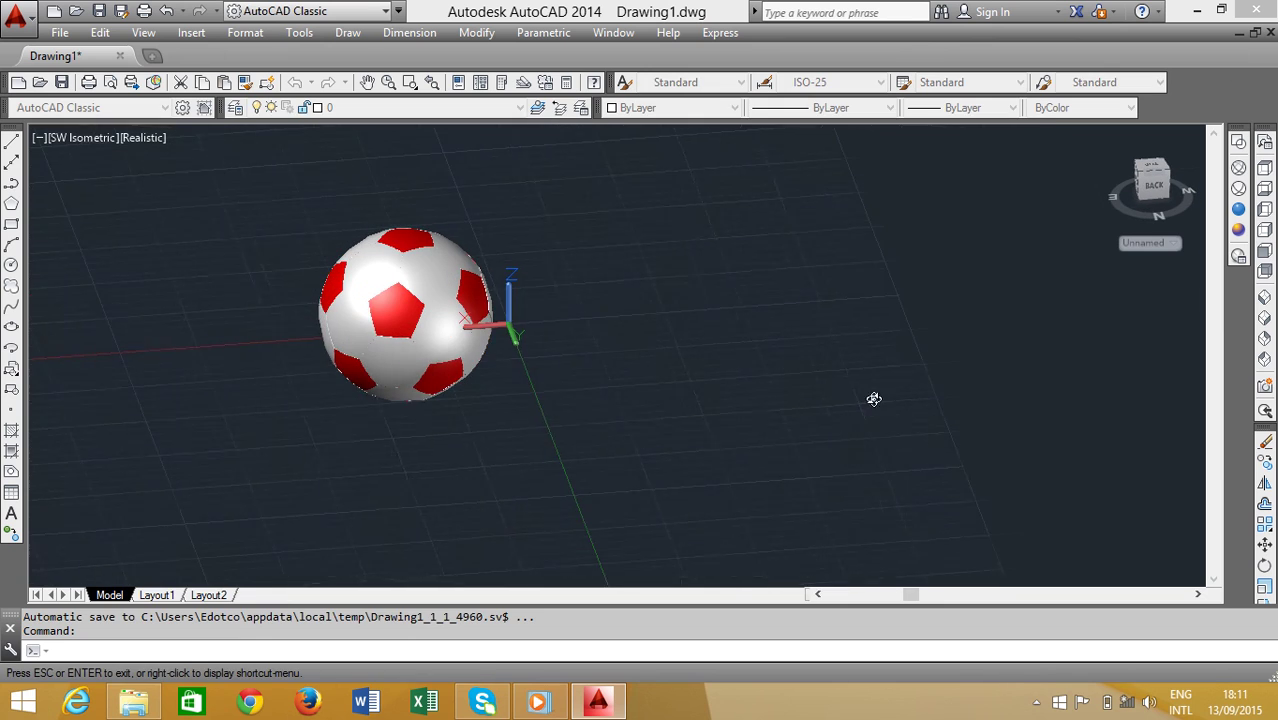
scroll(340, 305, up, 3)
mouse_move(787, 382)
shift+middle_down()
mouse_move(722, 399)
mouse_move(290, 366)
mouse_move(503, 387)
mouse_move(556, 371)
mouse_move(1055, 365)
shift+middle_up()
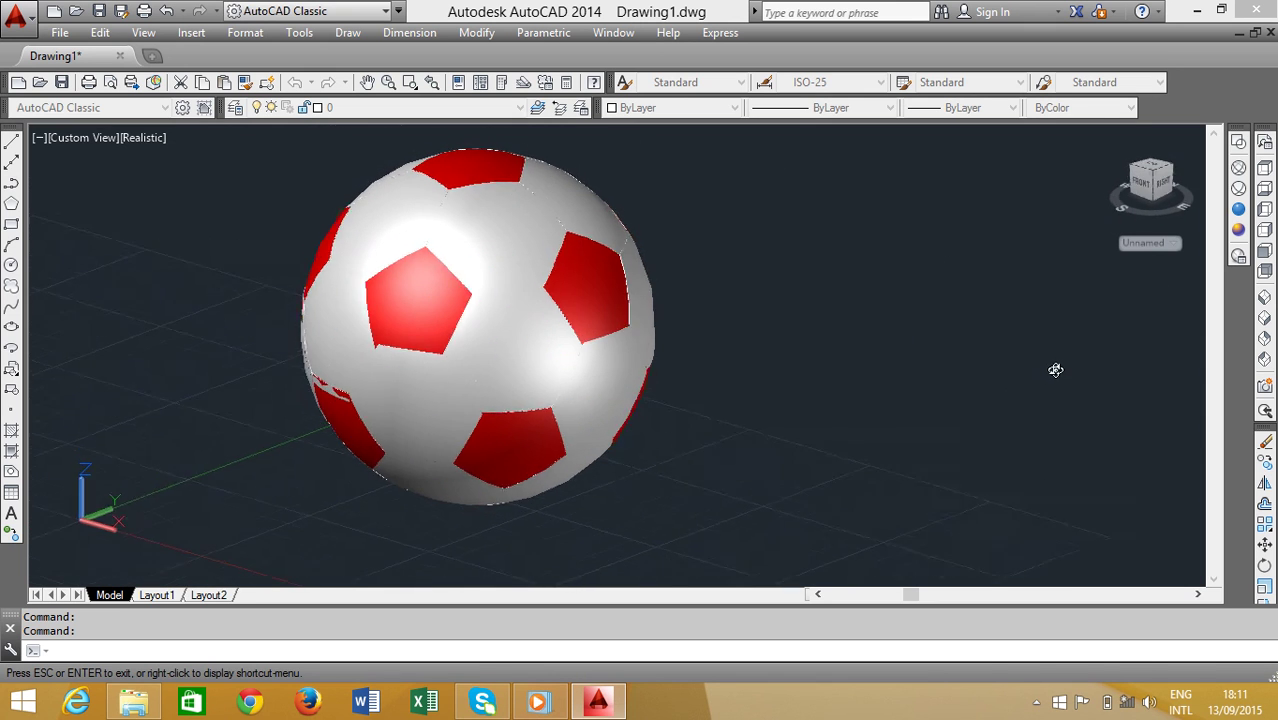
scroll(590, 383, up, 2)
mouse_move(790, 320)
middle_down()
mouse_move(970, 338)
mouse_move(956, 357)
mouse_move(813, 357)
mouse_move(762, 320)
mouse_move(690, 360)
mouse_move(676, 394)
mouse_move(777, 403)
mouse_move(907, 385)
mouse_move(924, 334)
mouse_move(856, 263)
mouse_move(1004, 305)
middle_up()
scroll(970, 340, down, 3)
mouse_move(638, 473)
shift+middle_down()
mouse_move(688, 442)
mouse_move(756, 442)
mouse_move(765, 462)
mouse_move(740, 443)
mouse_move(796, 448)
mouse_move(787, 499)
mouse_move(819, 471)
mouse_move(847, 469)
shift+middle_up()
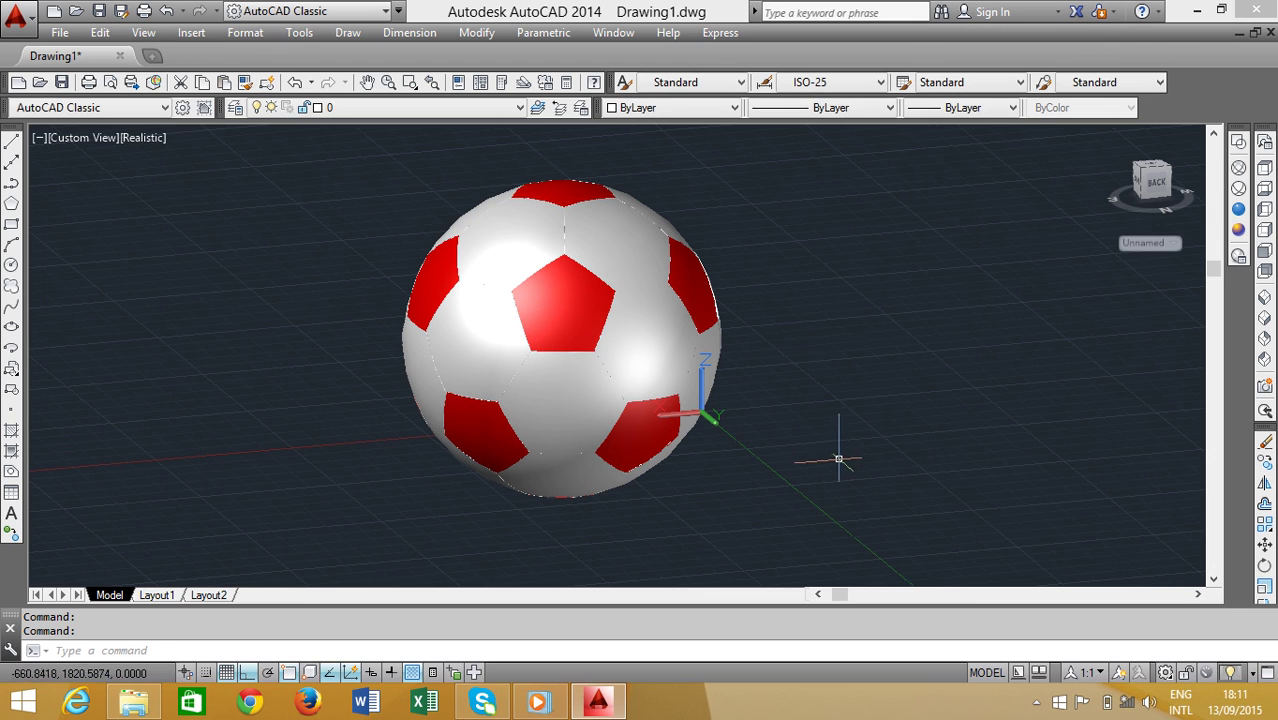